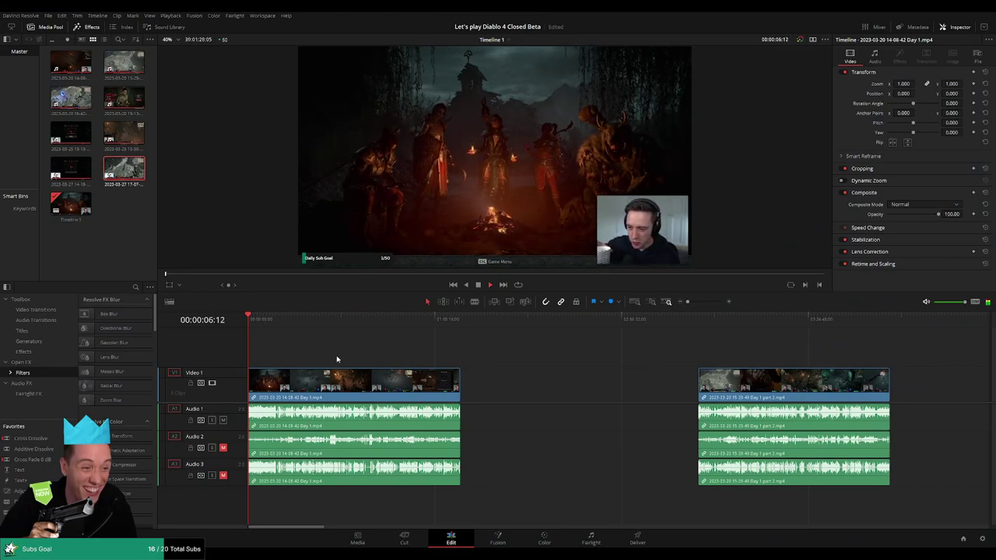
Close the gap between Day 1.mp4 and Day 1 part 2.mp4 and zoom to the timeline start
{"action": "key", "text": "ctrl+z"}
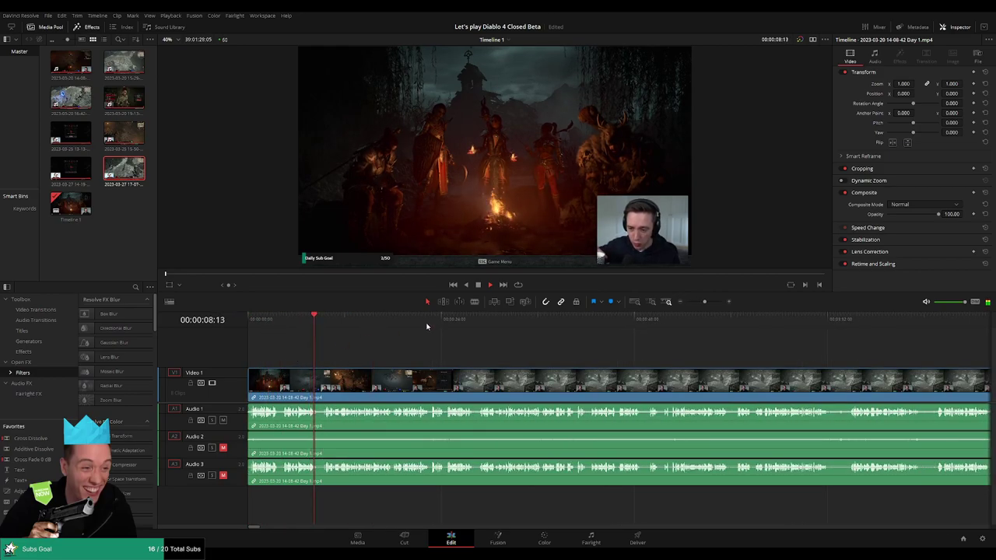
{"action": "scroll", "coordinate": [350, 333], "scroll_direction": "up", "scroll_amount": 3}
{"action": "key", "text": "Home"}
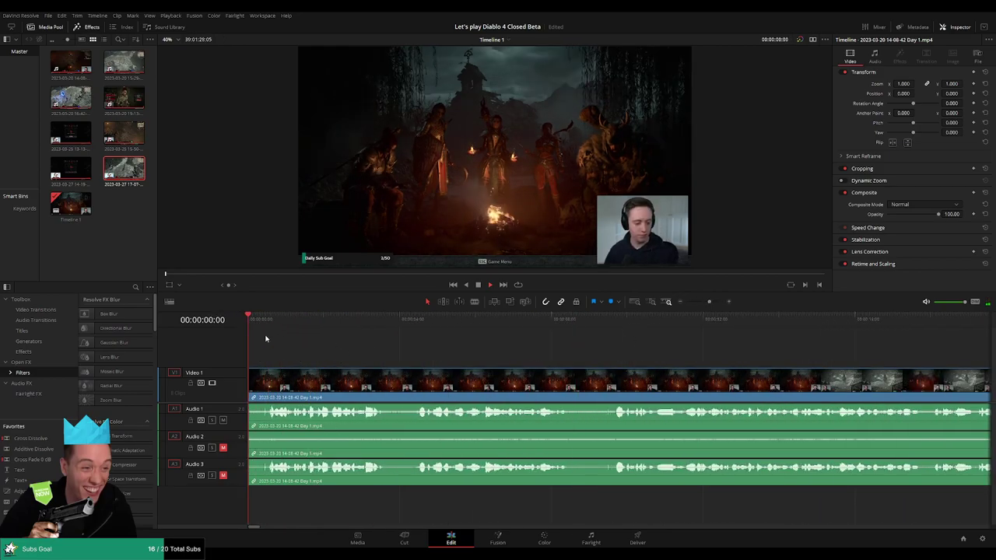
Fade in Audio 1, Audio 2 and Video 1 at the start of the first clip
{"action": "left_click_drag", "start_coordinate": [259, 412], "coordinate": [288, 406]}
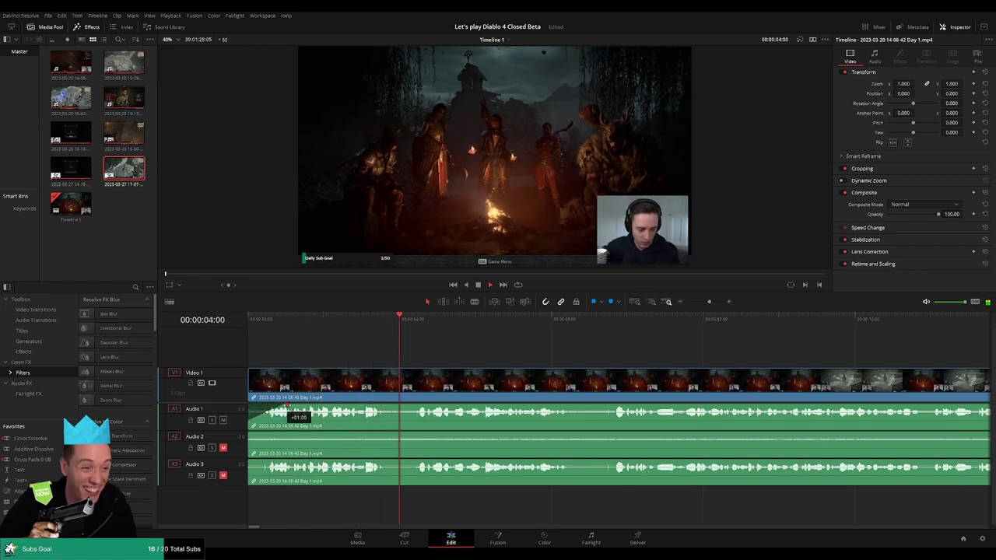
{"action": "mouse_move", "coordinate": [250, 435]}
{"action": "left_mouse_down"}
{"action": "mouse_move", "coordinate": [287, 436]}
{"action": "mouse_move", "coordinate": [285, 467]}
{"action": "left_mouse_up"}
{"action": "left_click_drag", "start_coordinate": [250, 376], "coordinate": [273, 372]}
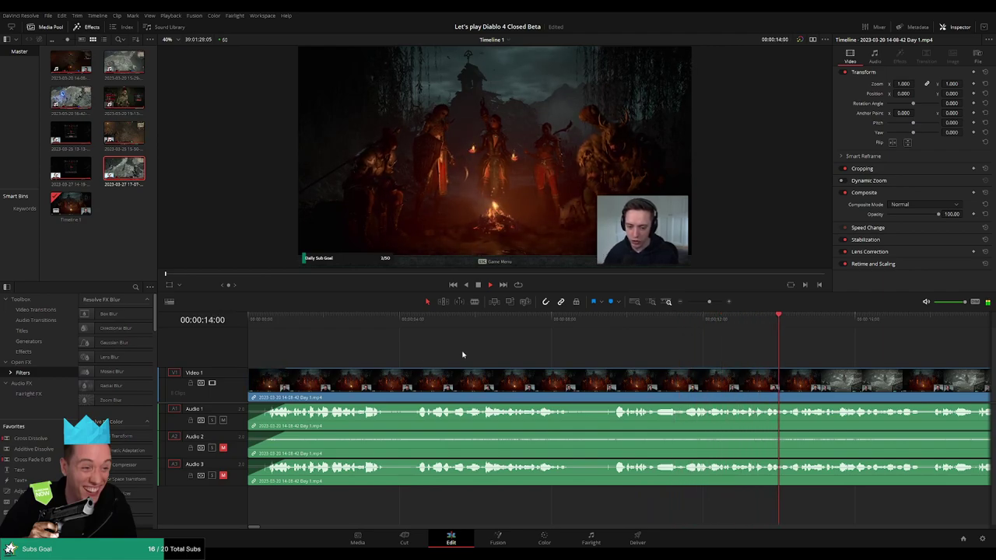
{"action": "left_click_drag", "start_coordinate": [709, 301], "coordinate": [687, 301]}
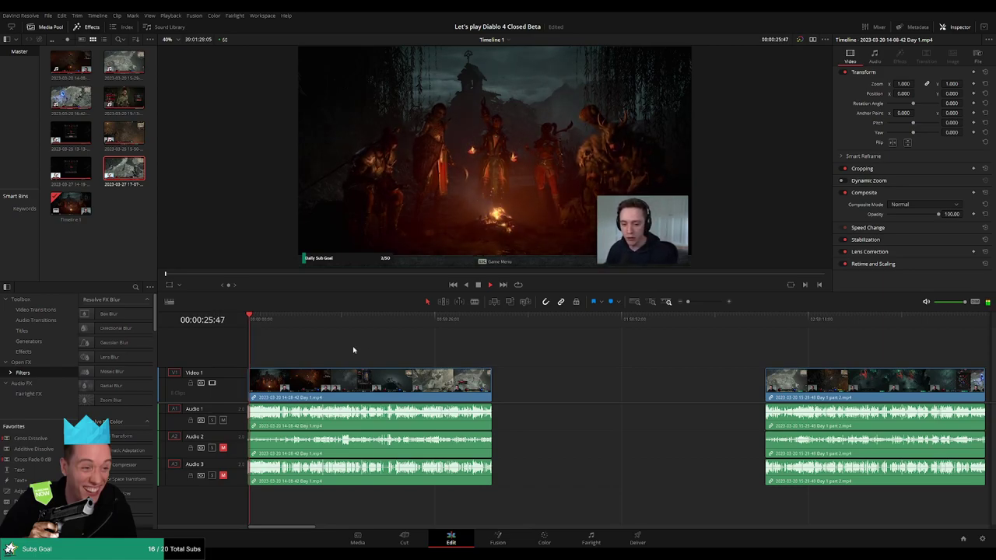
Scrub through the footage from the start to around 51 minutes in
{"action": "left_click_drag", "start_coordinate": [691, 303], "coordinate": [703, 303]}
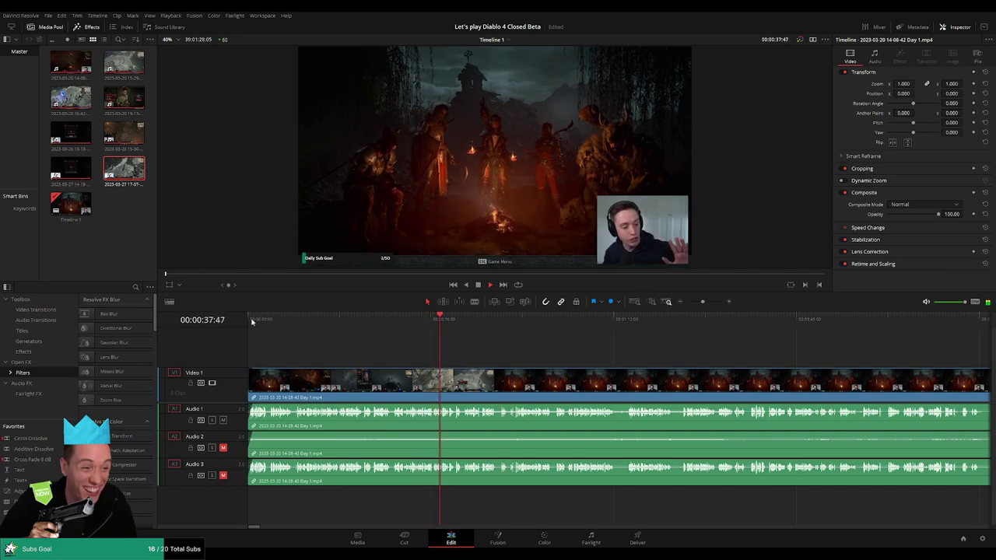
{"action": "left_click", "coordinate": [252, 321]}
{"action": "left_click", "coordinate": [817, 319]}
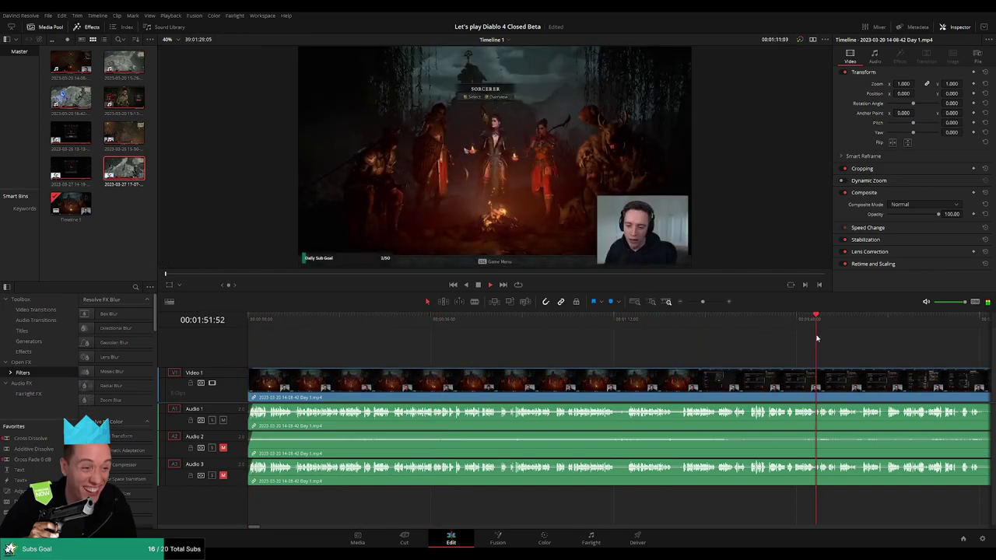
{"action": "left_click_drag", "start_coordinate": [697, 302], "coordinate": [691, 301]}
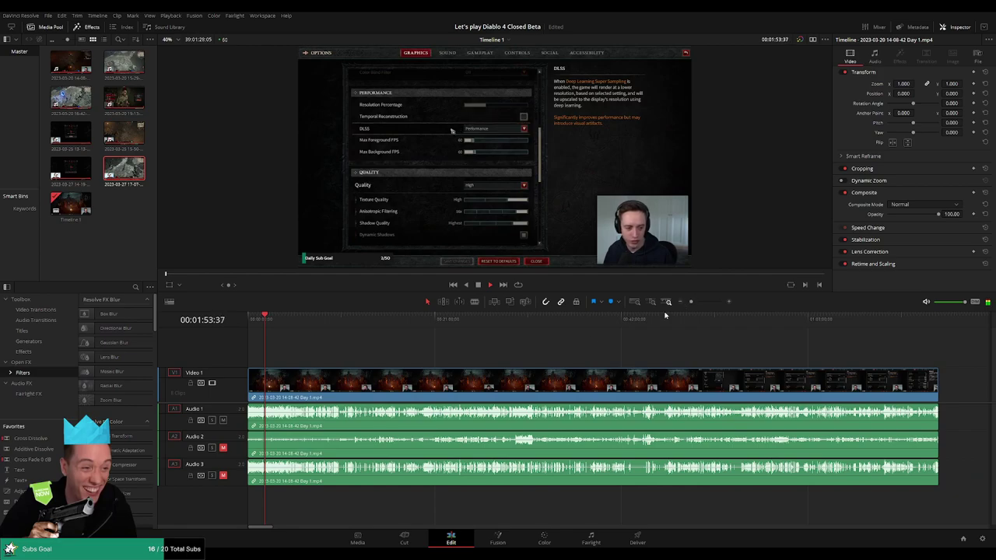
{"action": "left_click", "coordinate": [588, 324]}
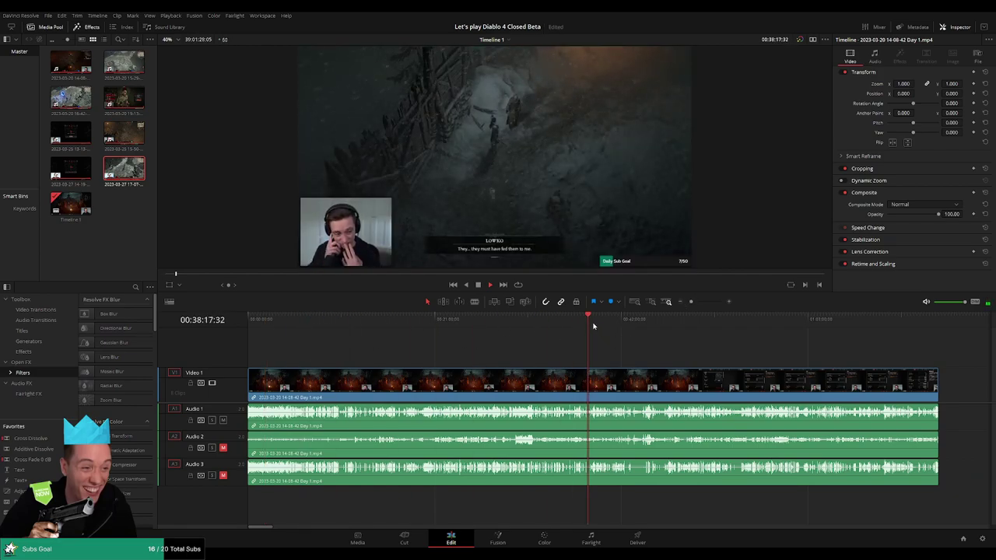
{"action": "scroll", "coordinate": [587, 343], "scroll_direction": "down", "scroll_amount": 1}
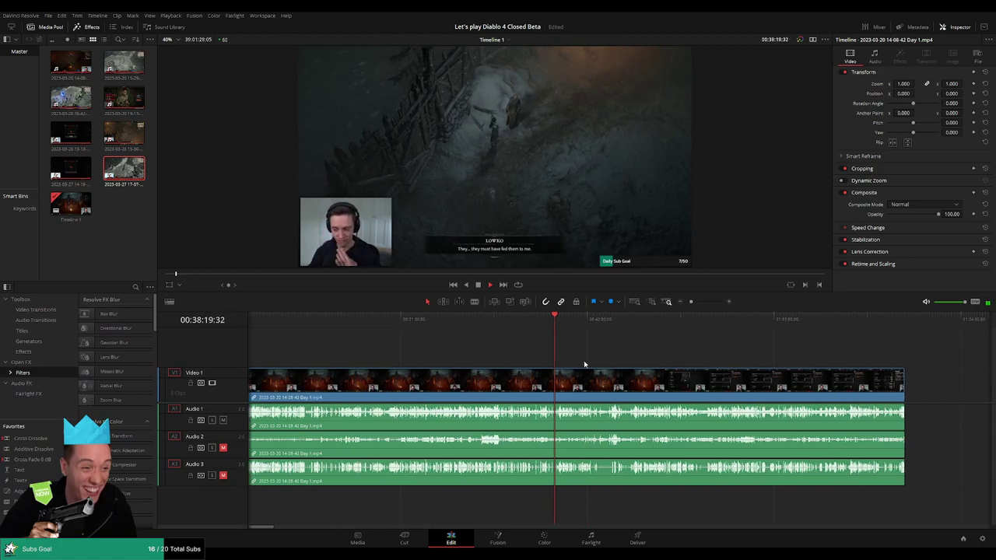
{"action": "scroll", "coordinate": [529, 354], "scroll_direction": "down", "scroll_amount": 3}
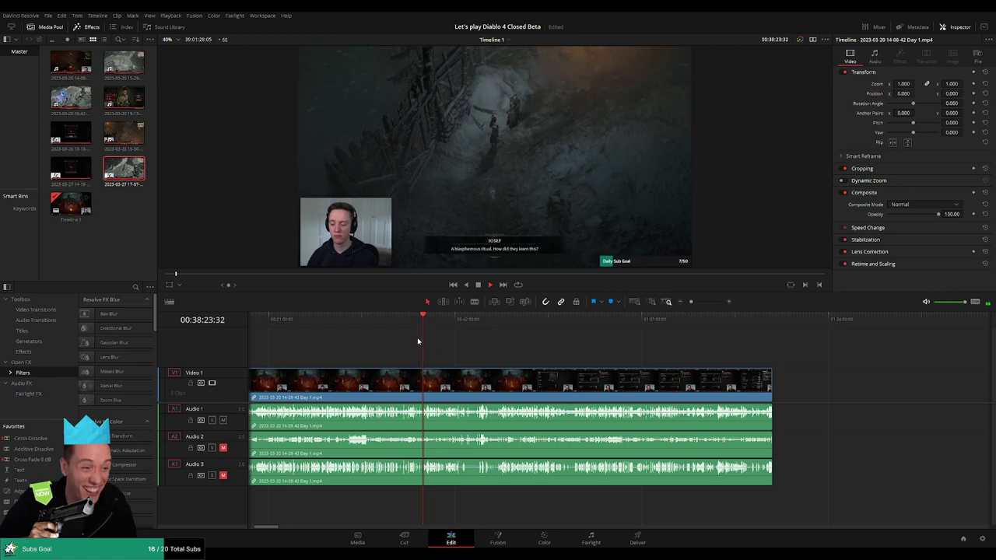
{"action": "left_click_drag", "start_coordinate": [426, 322], "coordinate": [544, 327]}
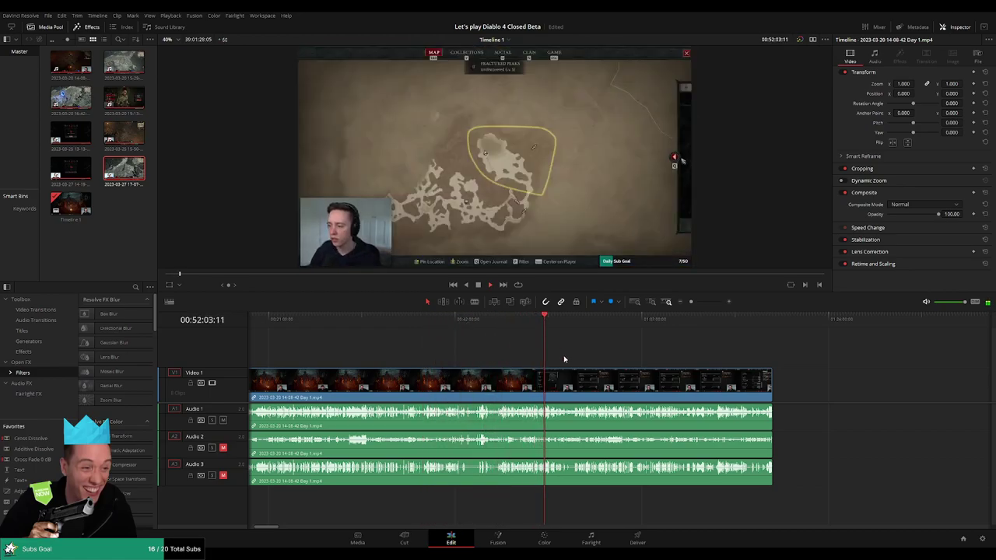
{"action": "scroll", "coordinate": [574, 368], "scroll_direction": "up", "scroll_amount": 2}
Fine-tune the playhead around 00:52:08 and park it at 00:52:09:29
{"action": "left_click_drag", "start_coordinate": [700, 302], "coordinate": [710, 305]}
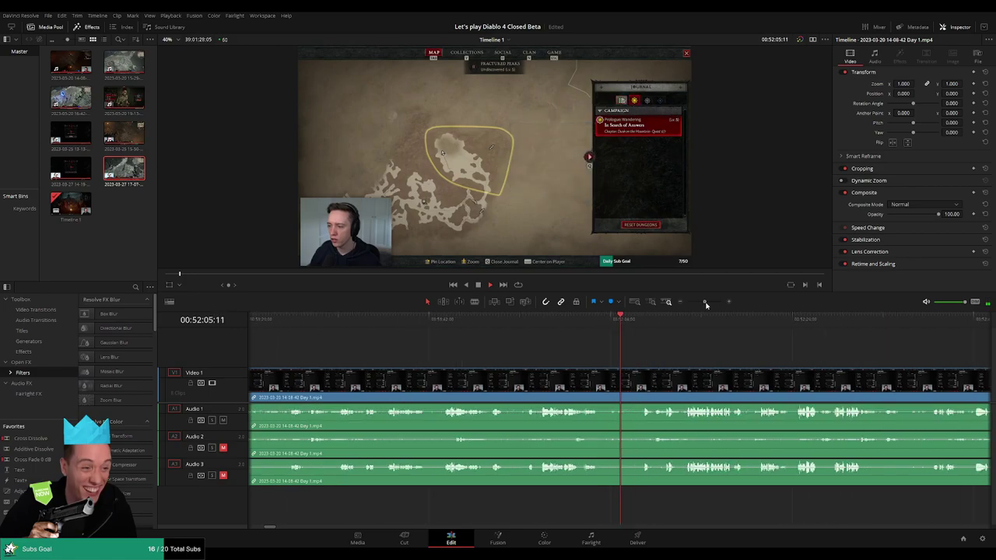
{"action": "left_click", "coordinate": [706, 323]}
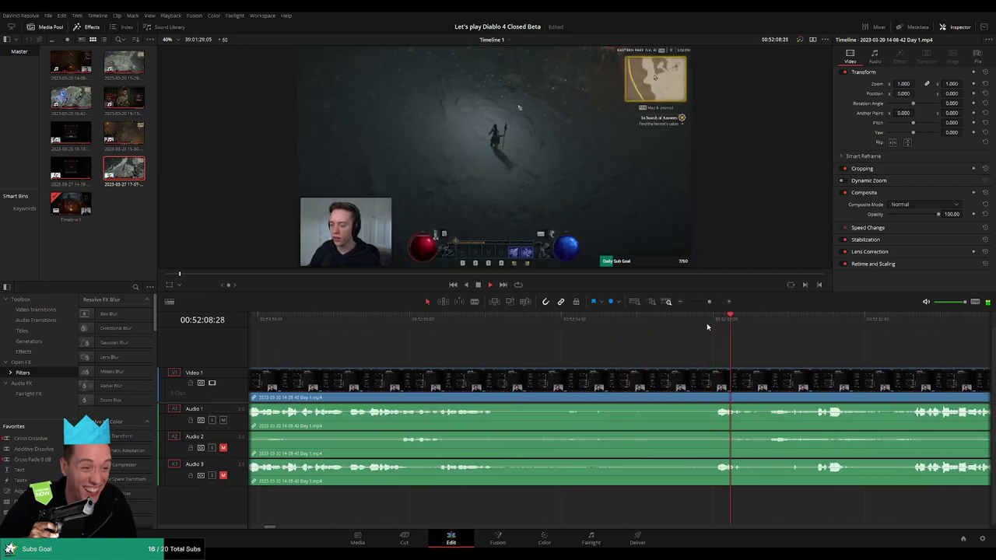
{"action": "left_click", "coordinate": [398, 325]}
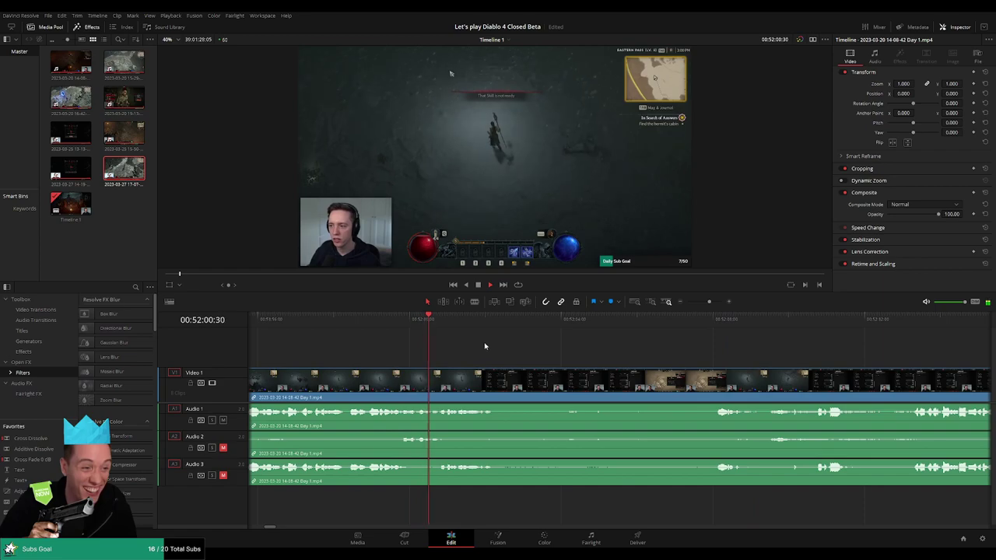
{"action": "scroll", "coordinate": [615, 366], "scroll_direction": "right", "scroll_amount": 3}
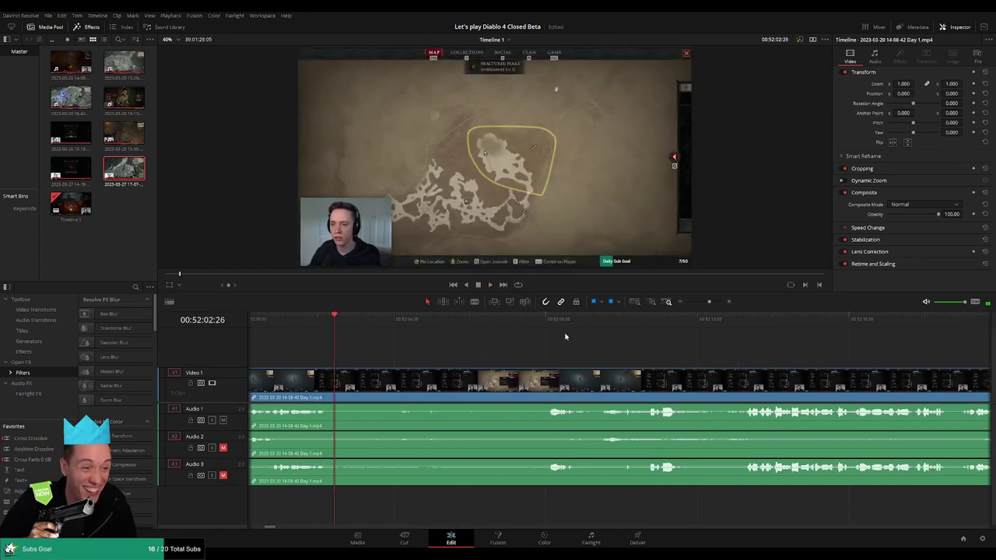
{"action": "left_click", "coordinate": [609, 332]}
{"action": "scroll", "coordinate": [487, 354], "scroll_direction": "right", "scroll_amount": 2}
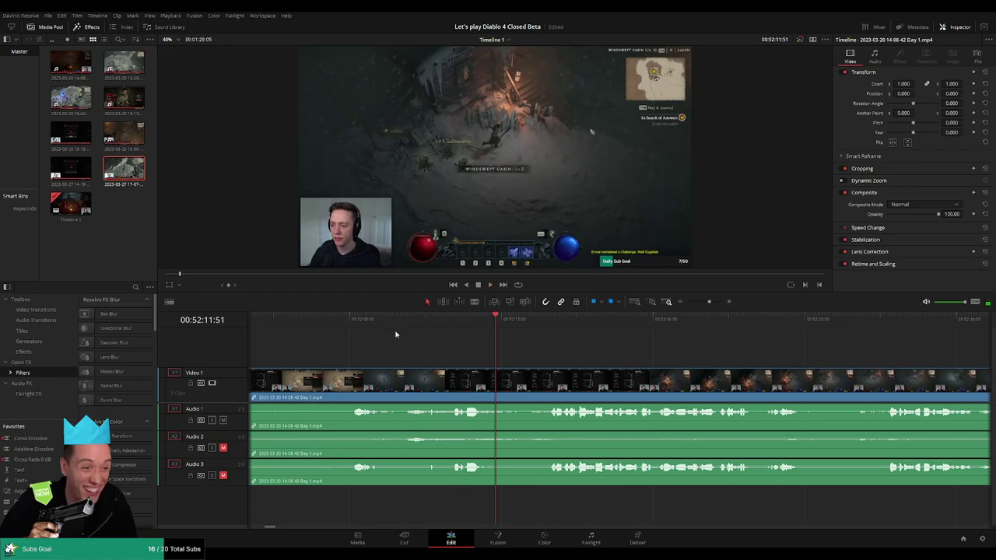
{"action": "left_click", "coordinate": [352, 325]}
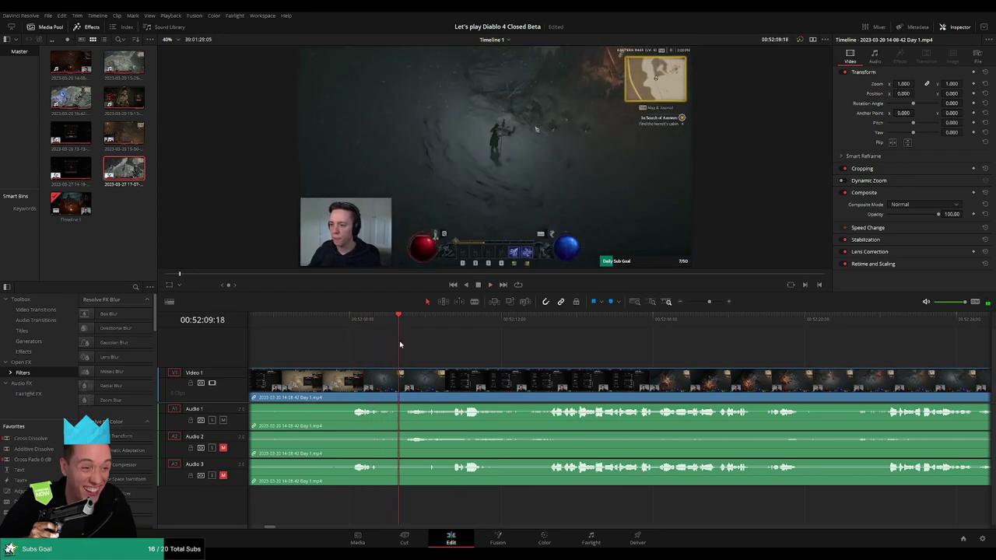
{"action": "scroll", "coordinate": [448, 361], "scroll_direction": "up", "scroll_amount": 1}
{"action": "scroll", "coordinate": [649, 366], "scroll_direction": "down", "scroll_amount": 1}
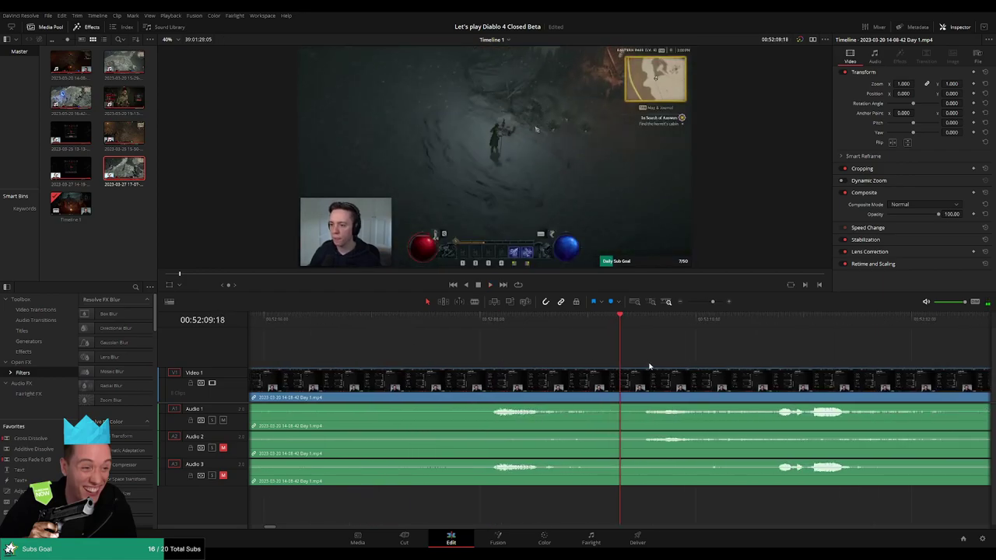
{"action": "left_click", "coordinate": [642, 324]}
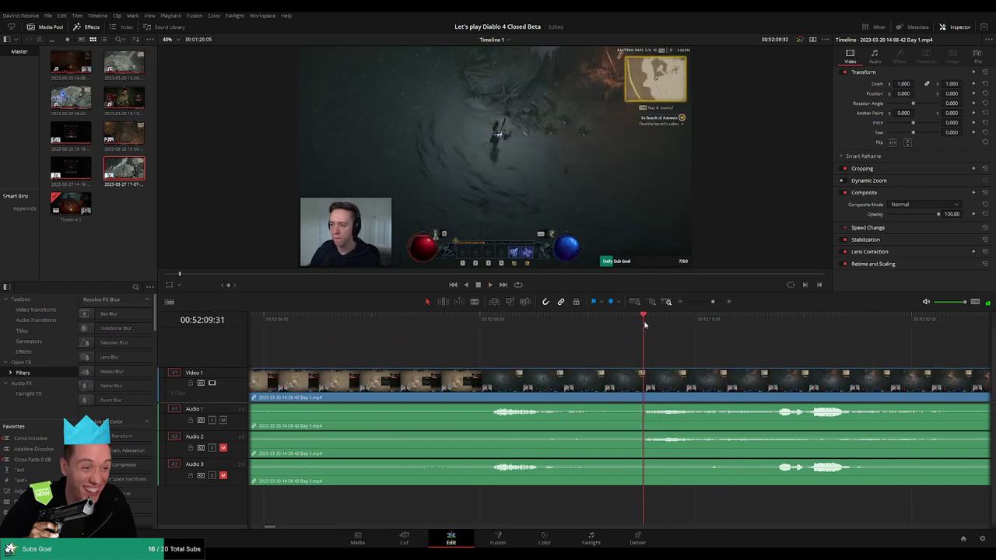
{"action": "left_click_drag", "start_coordinate": [644, 324], "coordinate": [640, 324]}
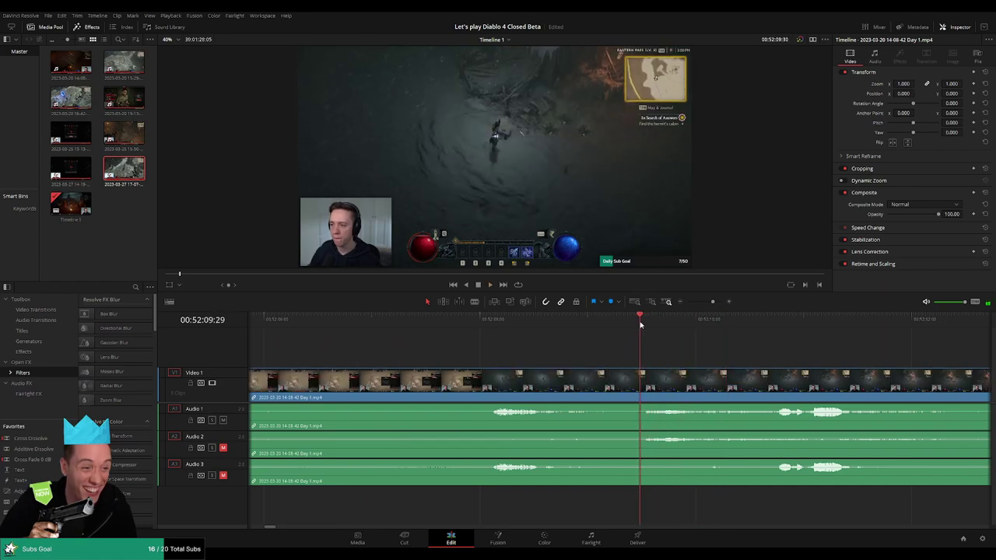
Cut Day 1.mp4 across video and audio at 00:52:09:30
{"action": "key", "text": "Right"}
{"action": "left_click", "coordinate": [644, 376]}
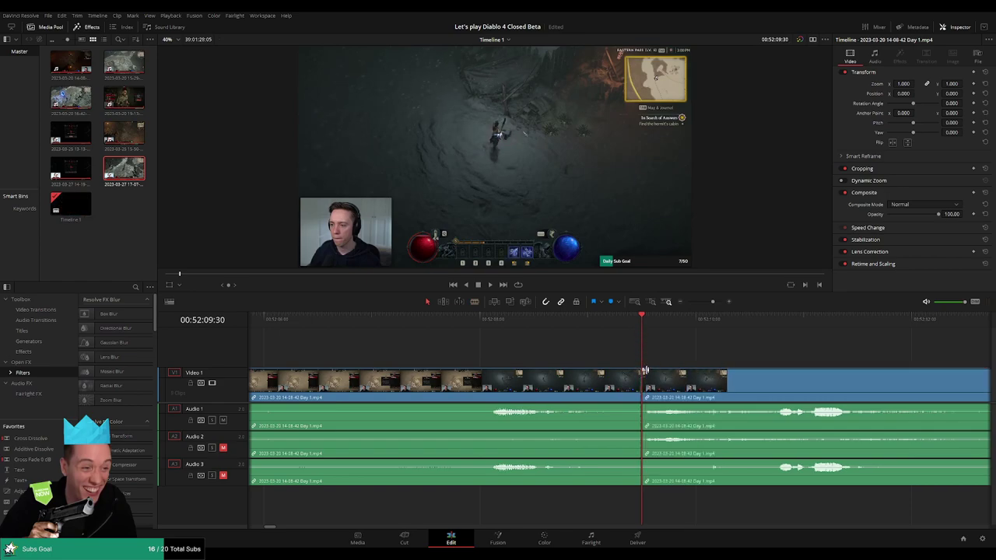
{"action": "key", "text": "a"}
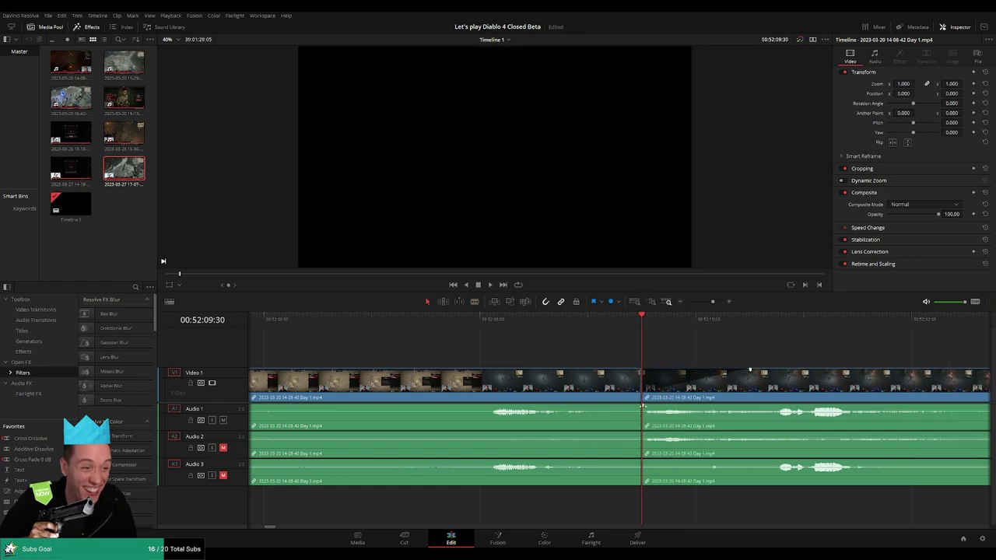
Fade Audio 1–3 in after the cut, fade them and Video 1 out before it, then play back
{"action": "left_click_drag", "start_coordinate": [644, 404], "coordinate": [719, 405]}
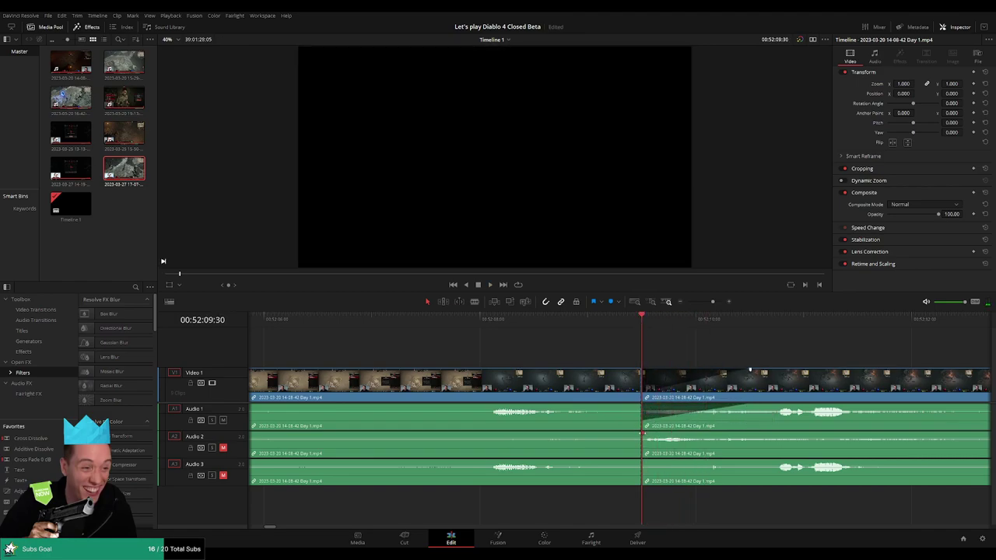
{"action": "left_click_drag", "start_coordinate": [643, 433], "coordinate": [735, 434]}
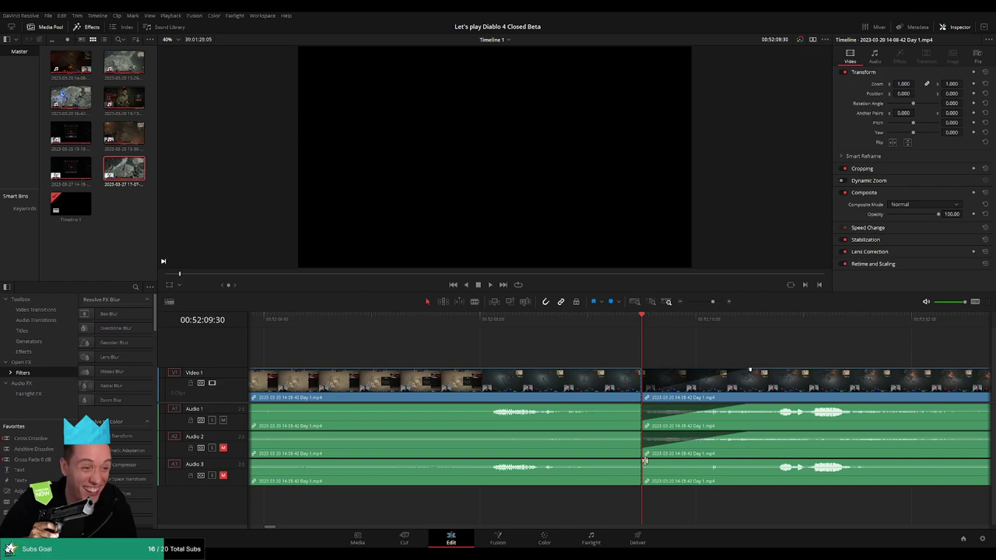
{"action": "left_click_drag", "start_coordinate": [644, 460], "coordinate": [743, 461]}
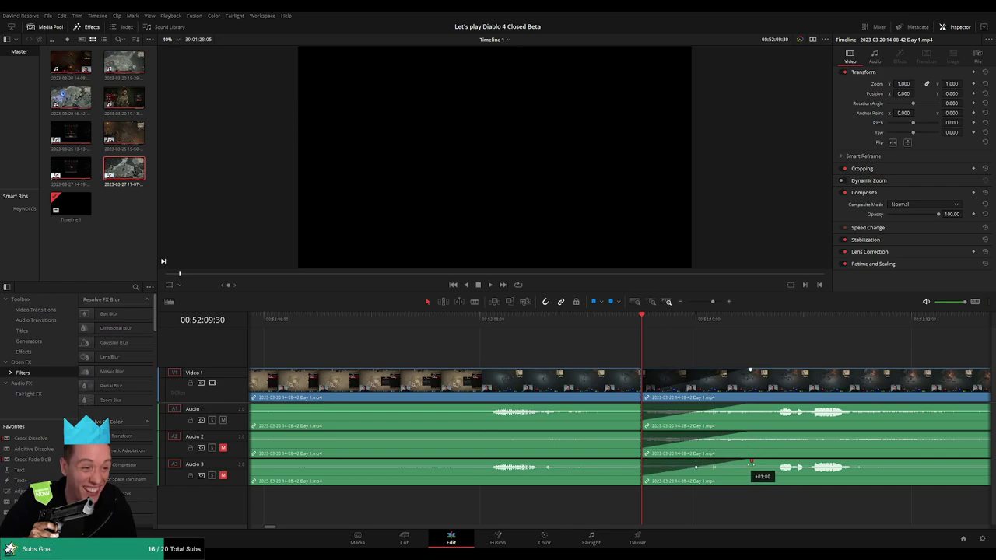
{"action": "left_click_drag", "start_coordinate": [639, 462], "coordinate": [546, 461]}
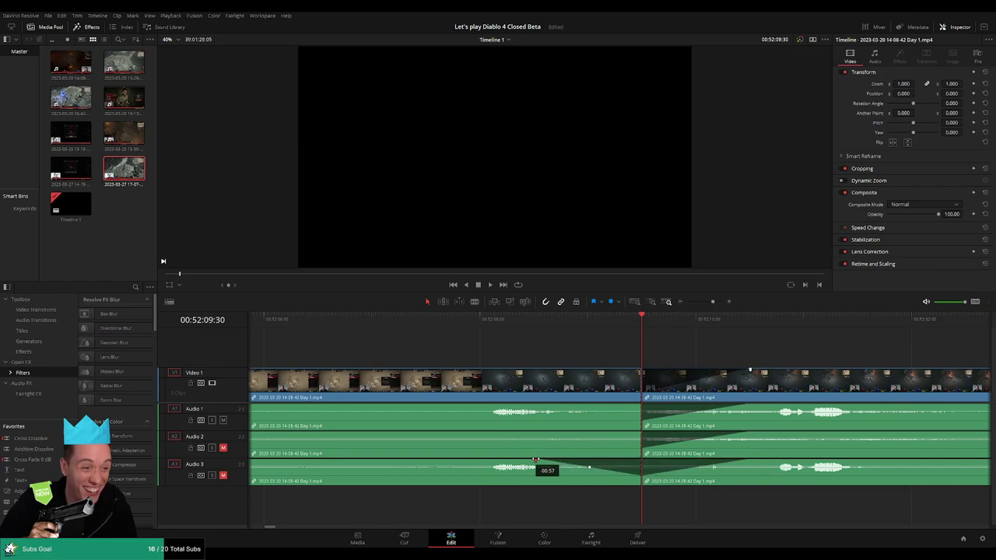
{"action": "left_click_drag", "start_coordinate": [639, 433], "coordinate": [531, 434]}
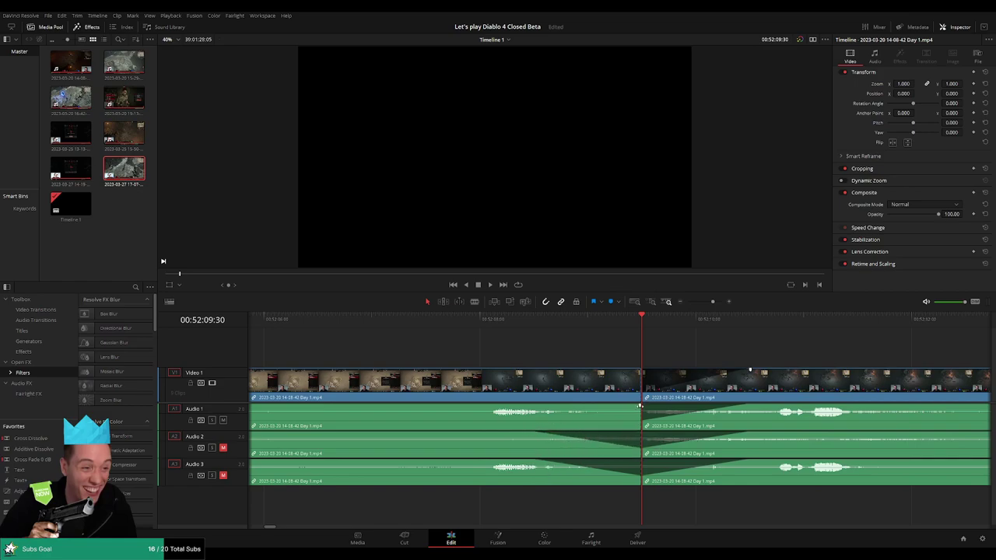
{"action": "left_click_drag", "start_coordinate": [640, 406], "coordinate": [540, 407]}
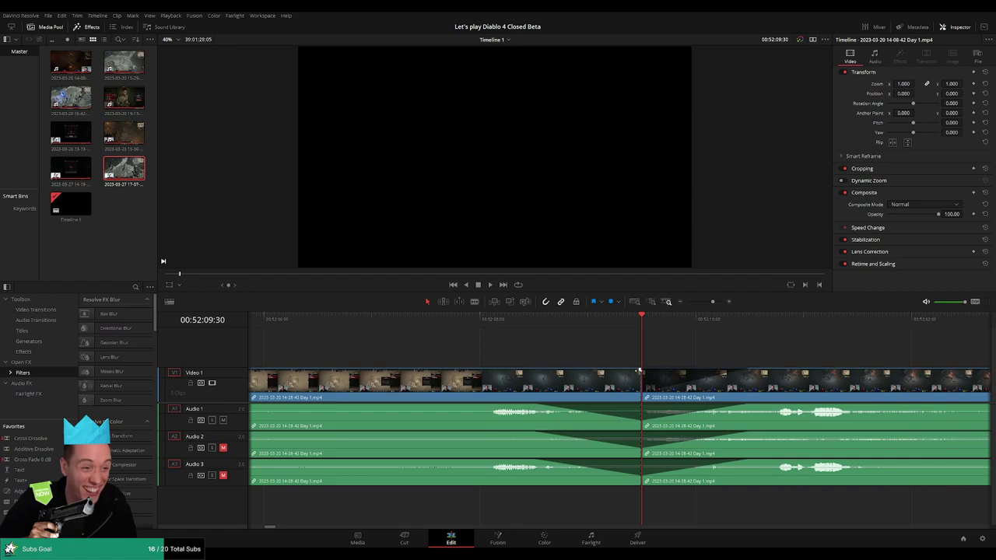
{"action": "left_click_drag", "start_coordinate": [638, 371], "coordinate": [533, 372]}
{"action": "left_click", "coordinate": [489, 320]}
{"action": "key", "text": "space"}
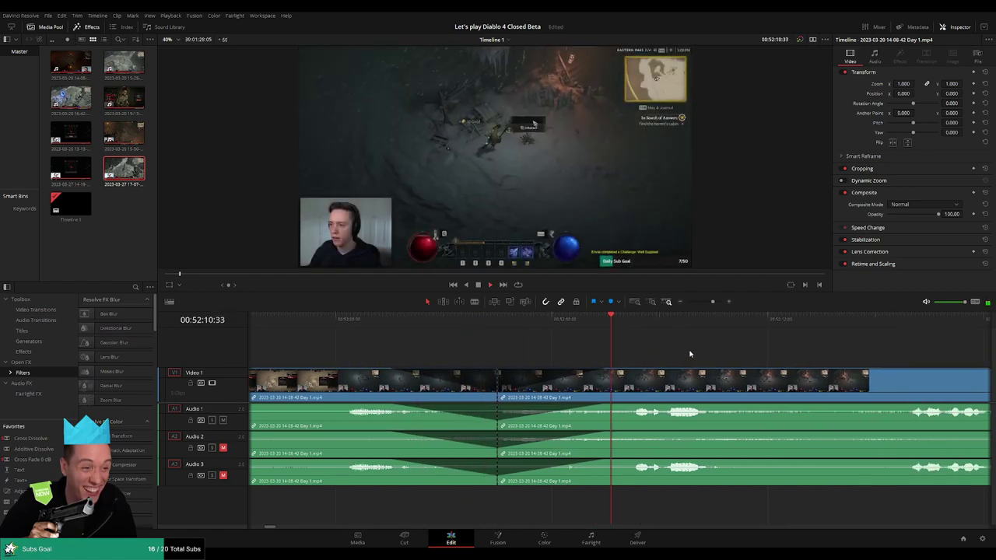
{"action": "left_click_drag", "start_coordinate": [712, 301], "coordinate": [687, 303]}
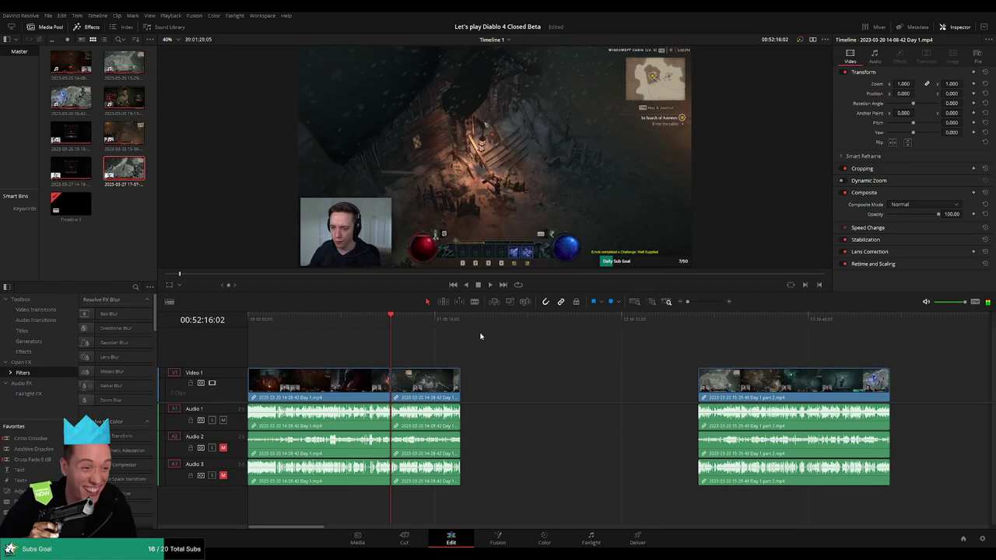
{"action": "left_click", "coordinate": [498, 325]}
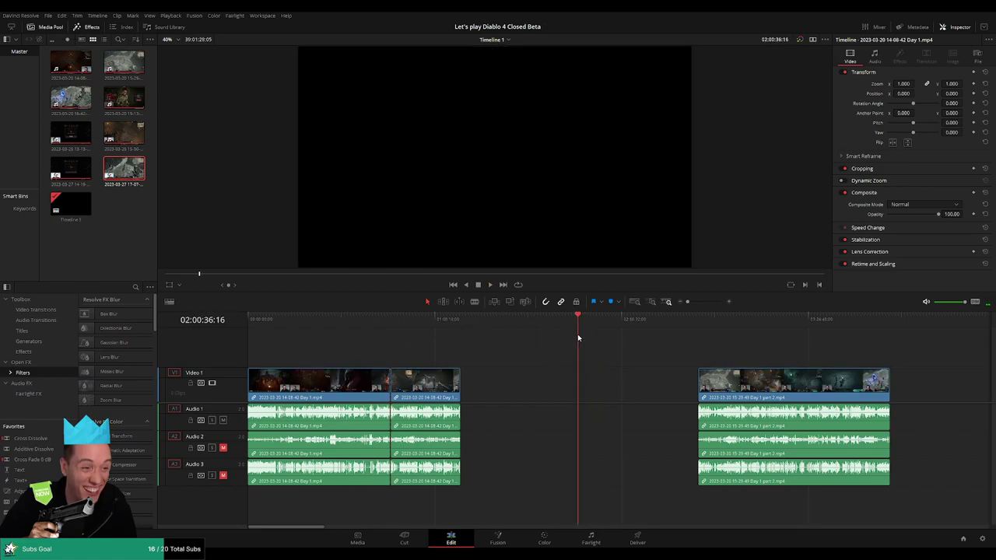
{"action": "key", "text": "Delete"}
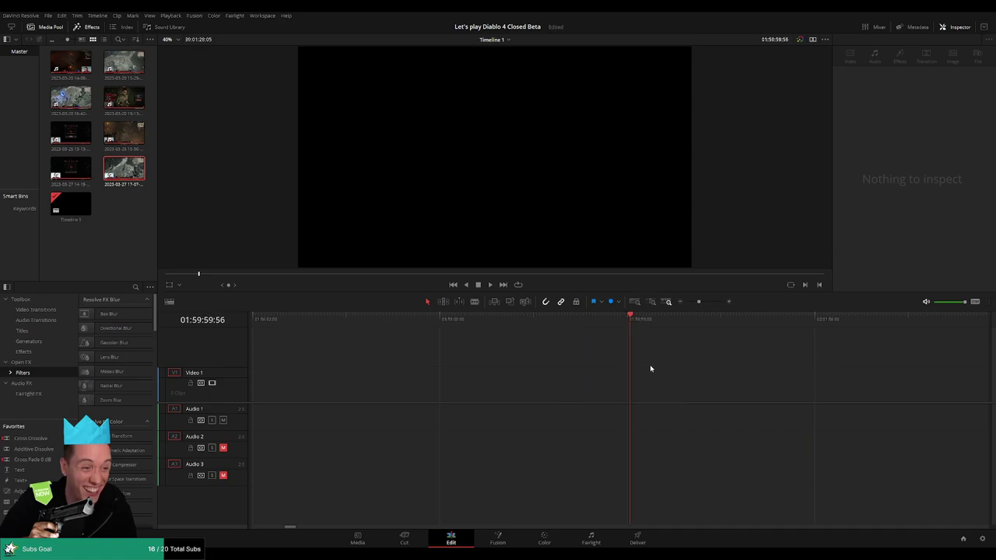
Restore the clips and butt Day 1 part 2 against the short Day 1 piece, then play the join
{"action": "key", "text": "ctrl+z"}
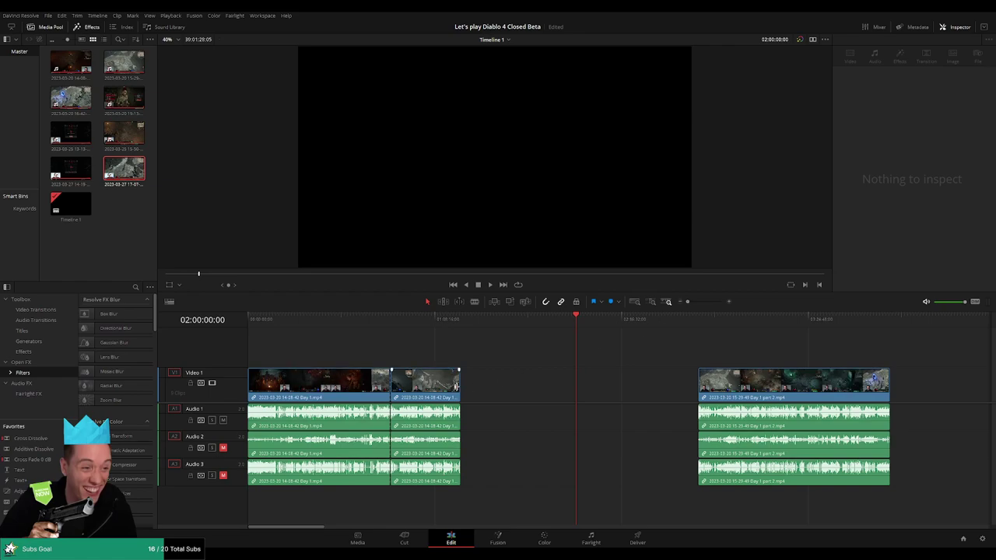
{"action": "left_click_drag", "start_coordinate": [427, 389], "coordinate": [615, 389]}
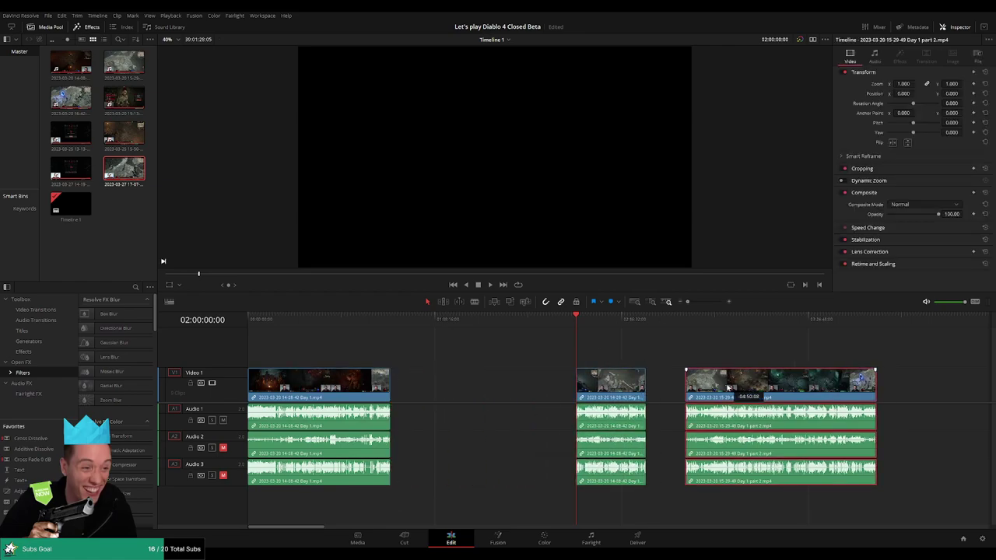
{"action": "left_click_drag", "start_coordinate": [740, 391], "coordinate": [679, 358]}
{"action": "key", "text": "space"}
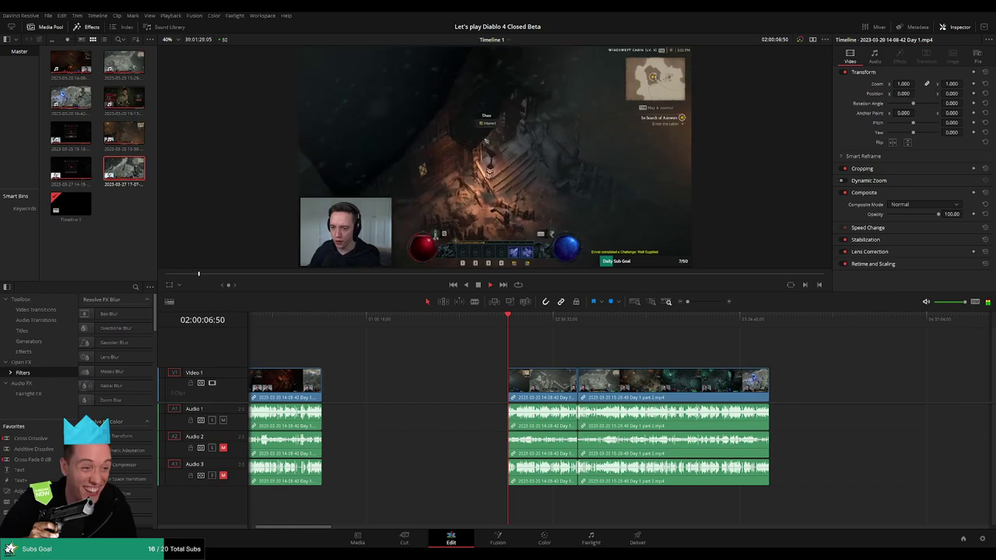
{"action": "left_click", "coordinate": [549, 355]}
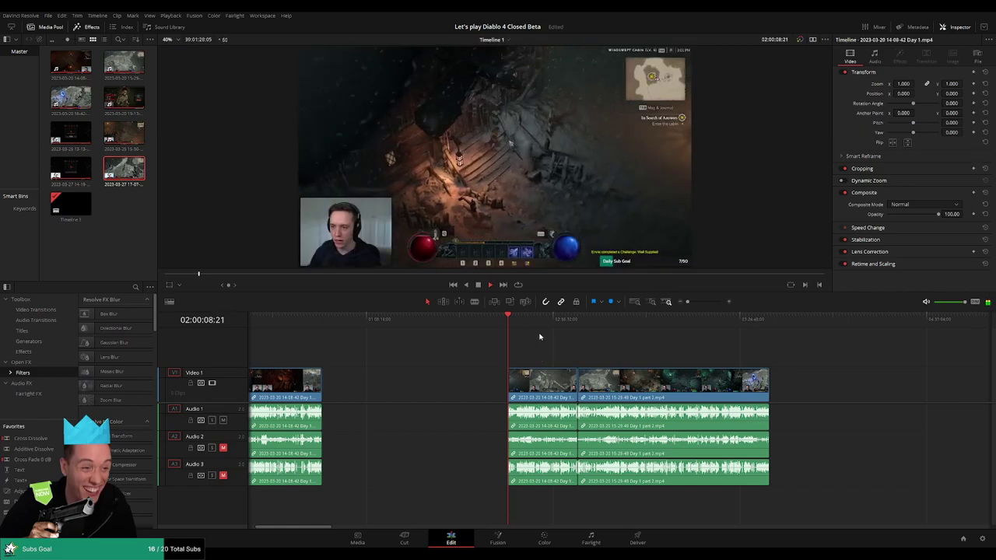
Resize the preview and timeline panels and zoom the timeline to show both clips
{"action": "left_click", "coordinate": [693, 302]}
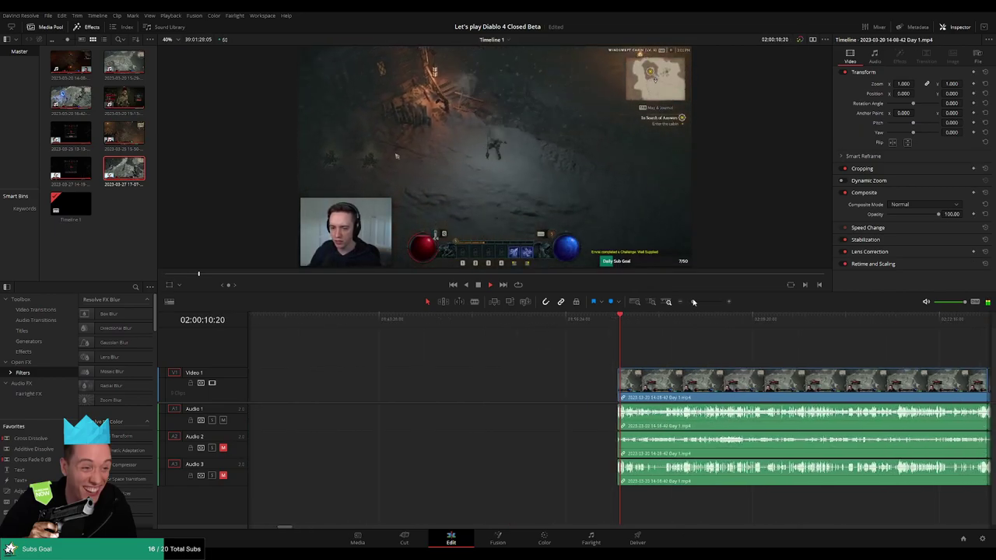
{"action": "scroll", "coordinate": [707, 366], "scroll_direction": "right", "scroll_amount": 3}
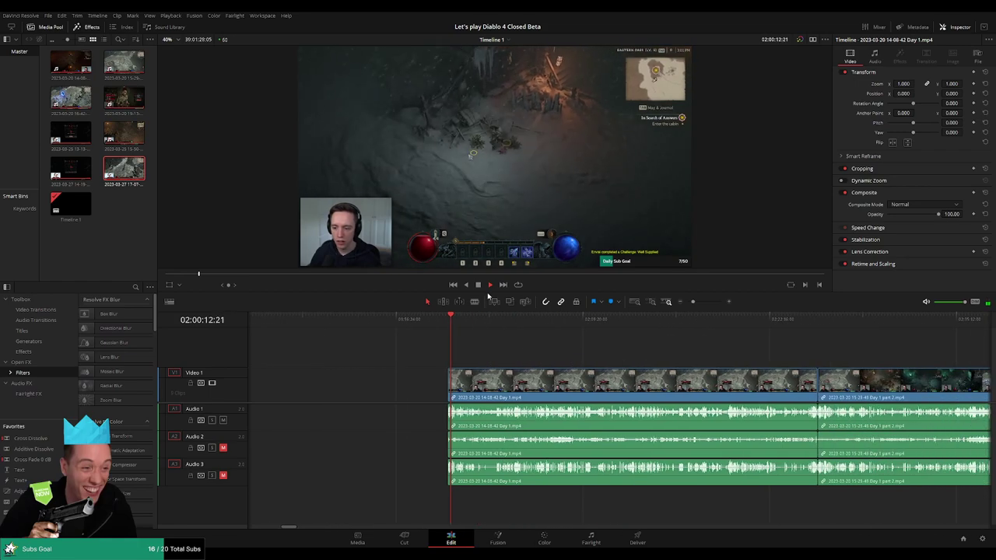
{"action": "scroll", "coordinate": [375, 420], "scroll_direction": "up", "scroll_amount": 2}
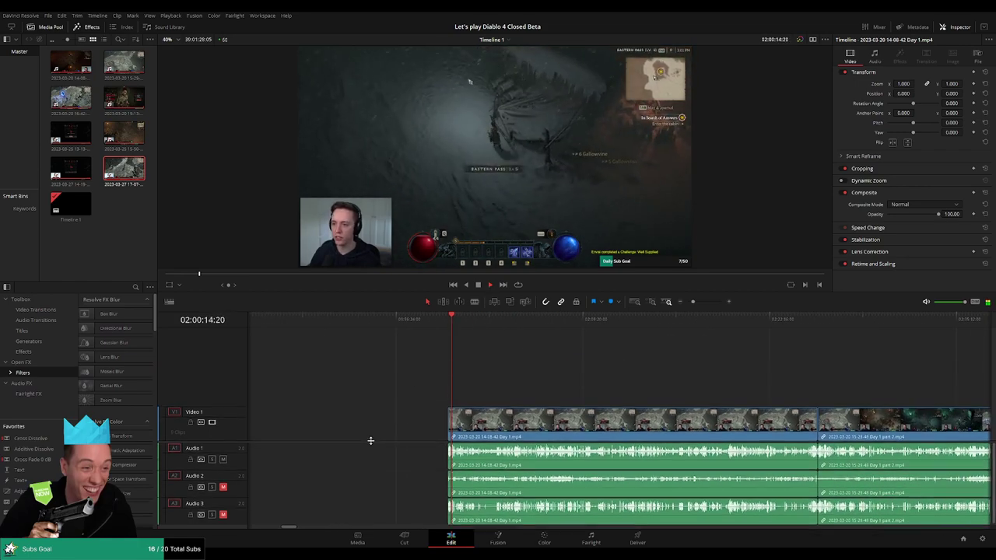
{"action": "left_click_drag", "start_coordinate": [379, 294], "coordinate": [379, 374]}
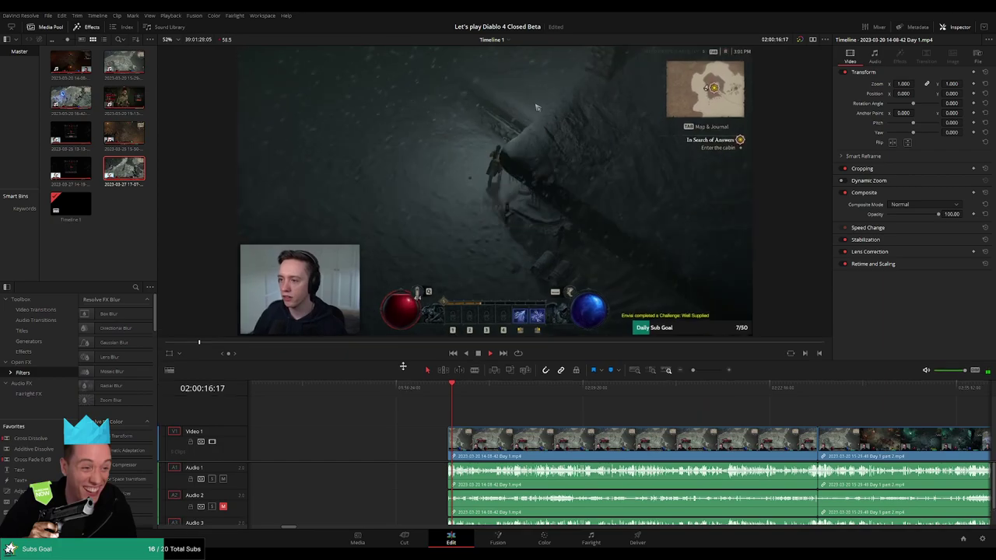
{"action": "scroll", "coordinate": [379, 451], "scroll_direction": "down", "scroll_amount": 2}
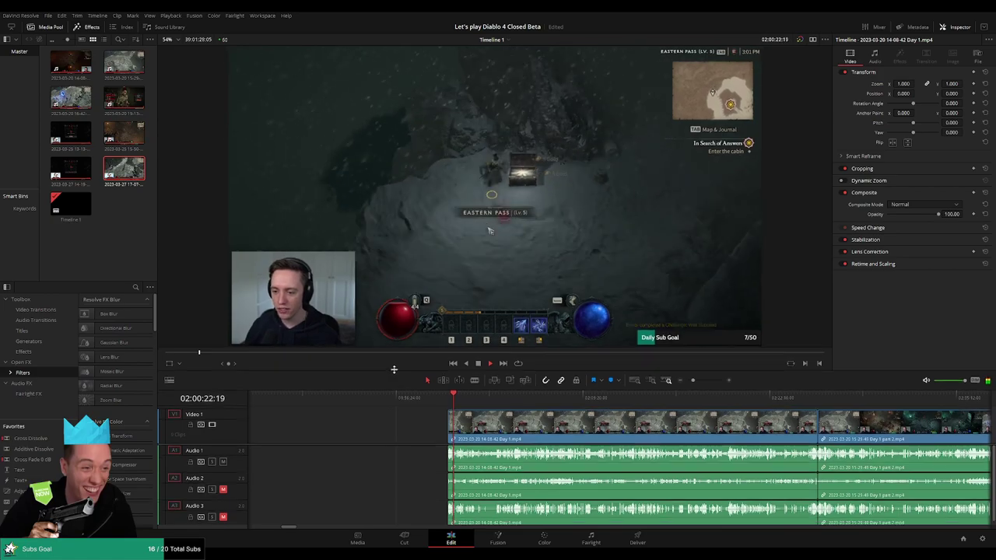
{"action": "left_click_drag", "start_coordinate": [394, 378], "coordinate": [394, 359]}
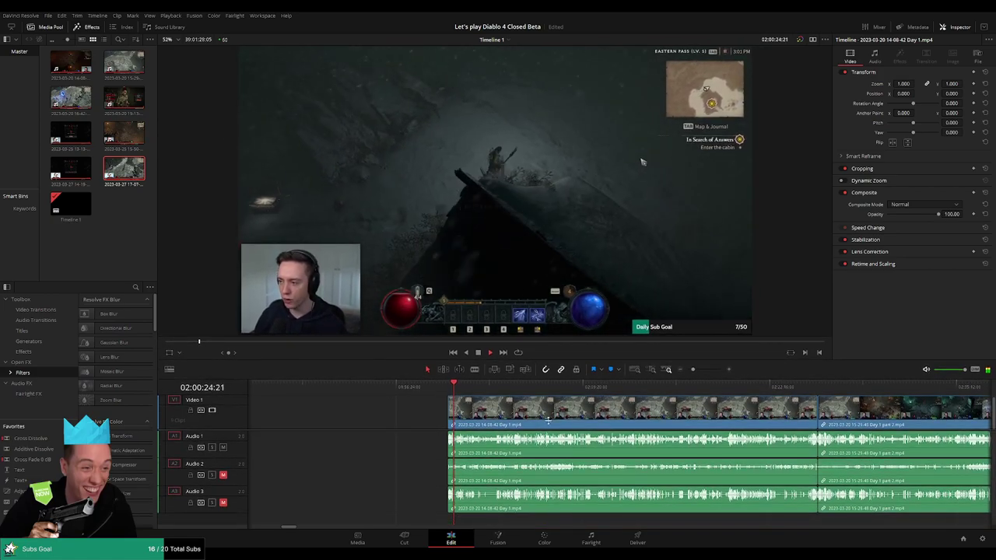
{"action": "scroll", "coordinate": [412, 409], "scroll_direction": "right", "scroll_amount": 5}
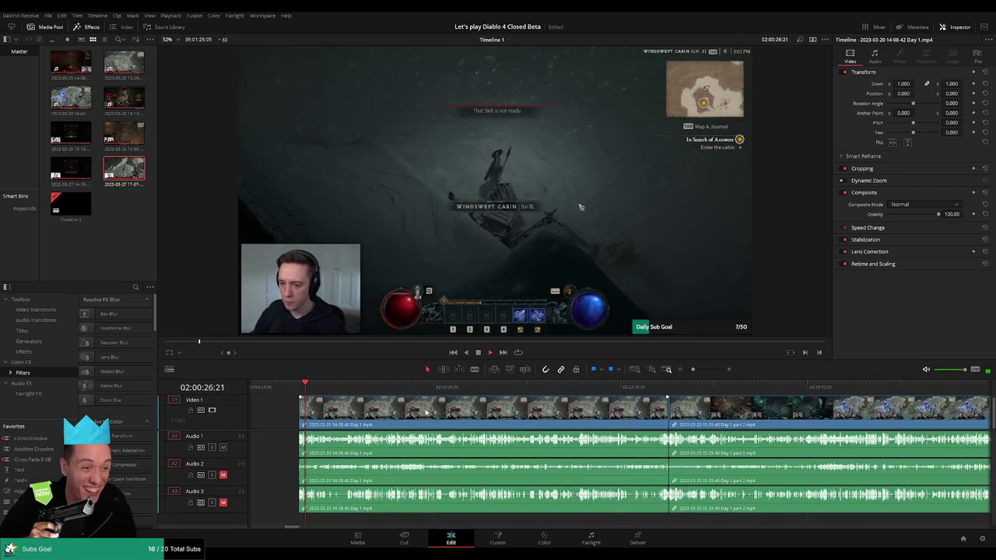
{"action": "left_click_drag", "start_coordinate": [701, 370], "coordinate": [688, 369]}
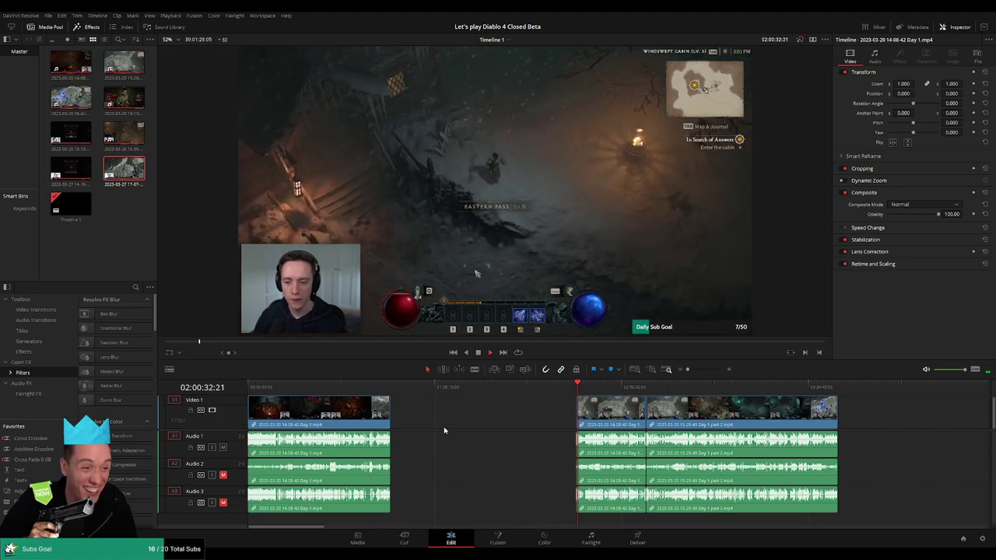
Scrub near the join and mark the cut point just before Day 1 part 2 begins
{"action": "scroll", "coordinate": [444, 429], "scroll_direction": "up", "scroll_amount": 1}
{"action": "left_click_drag", "start_coordinate": [598, 383], "coordinate": [706, 369]}
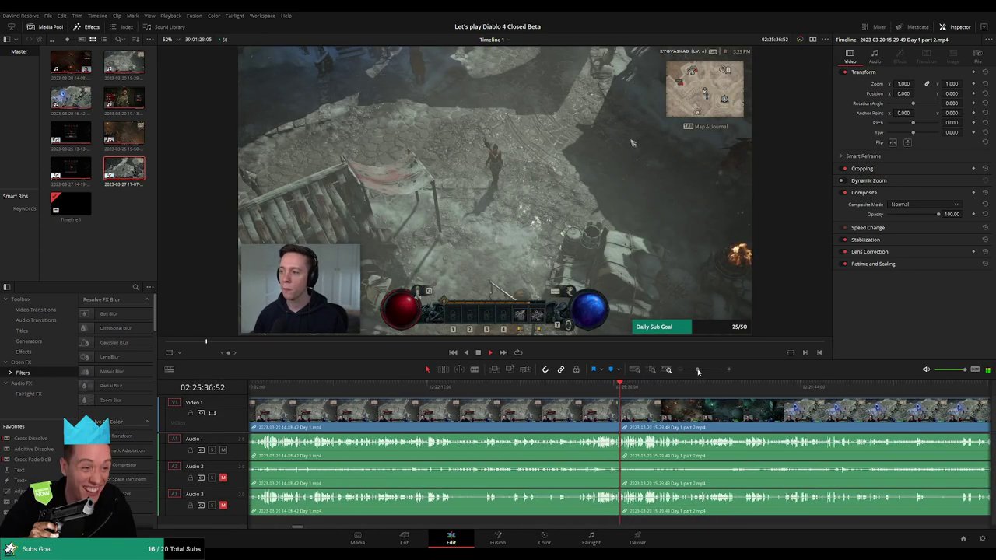
{"action": "left_click", "coordinate": [591, 387]}
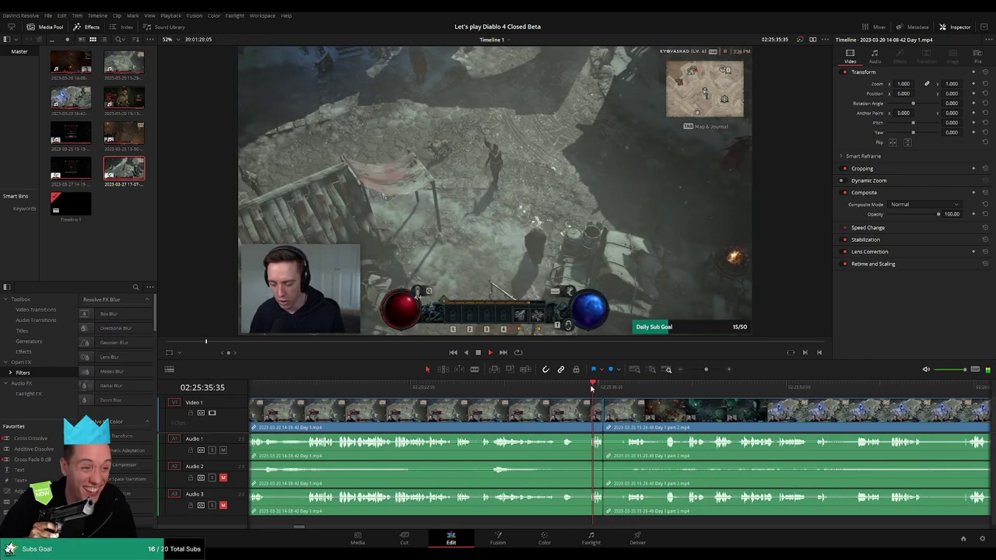
{"action": "mouse_move", "coordinate": [622, 390]}
{"action": "left_mouse_down"}
{"action": "mouse_move", "coordinate": [566, 387]}
{"action": "mouse_move", "coordinate": [580, 386]}
{"action": "left_mouse_up"}
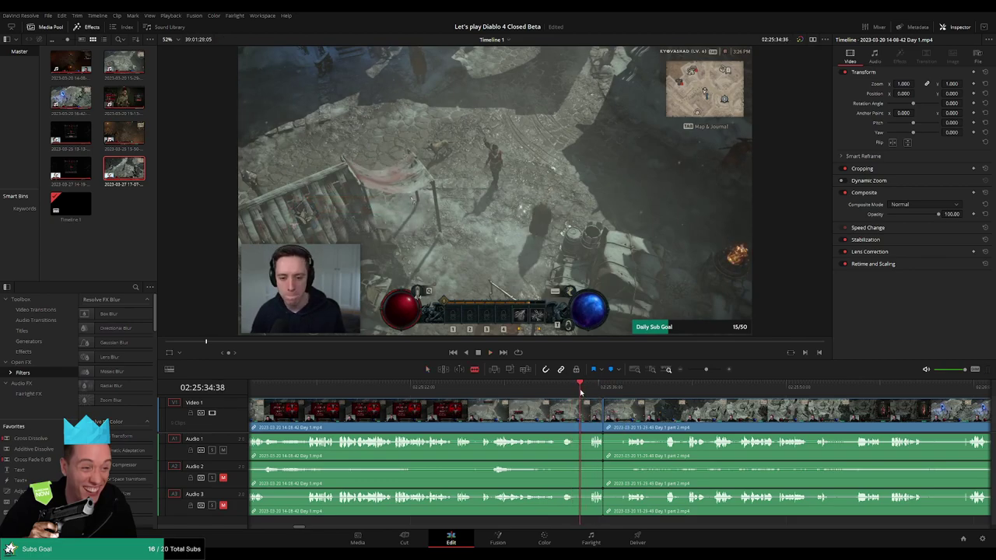
Delete the short leftover piece before part 2, deselect, and play across the new cut
{"action": "left_click", "coordinate": [596, 418]}
{"action": "key", "text": "Delete"}
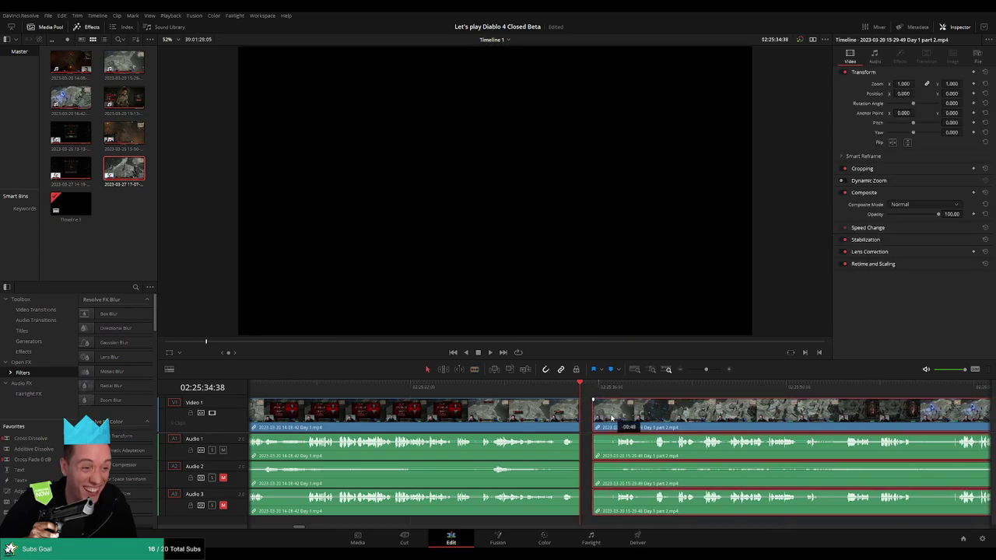
{"action": "left_click", "coordinate": [601, 435]}
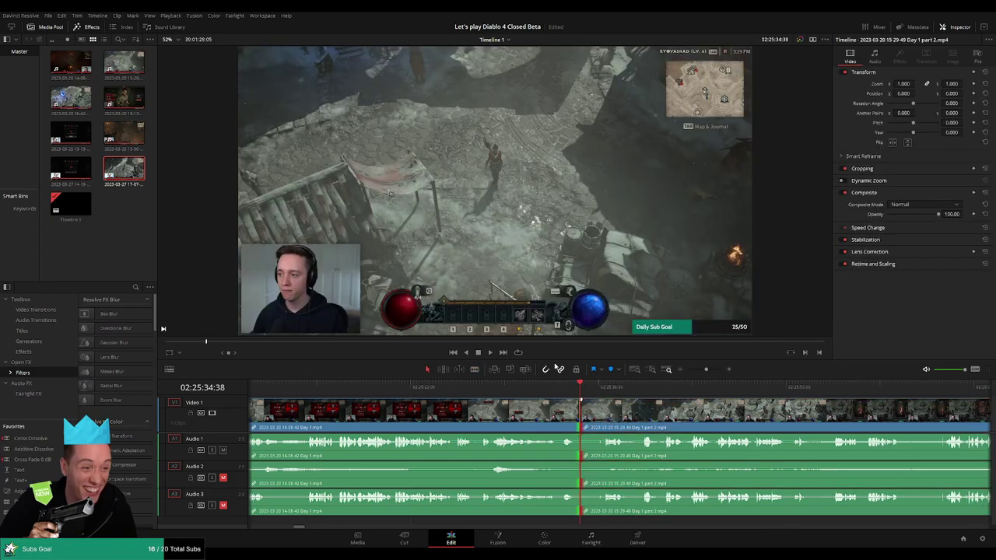
{"action": "key", "text": "slash"}
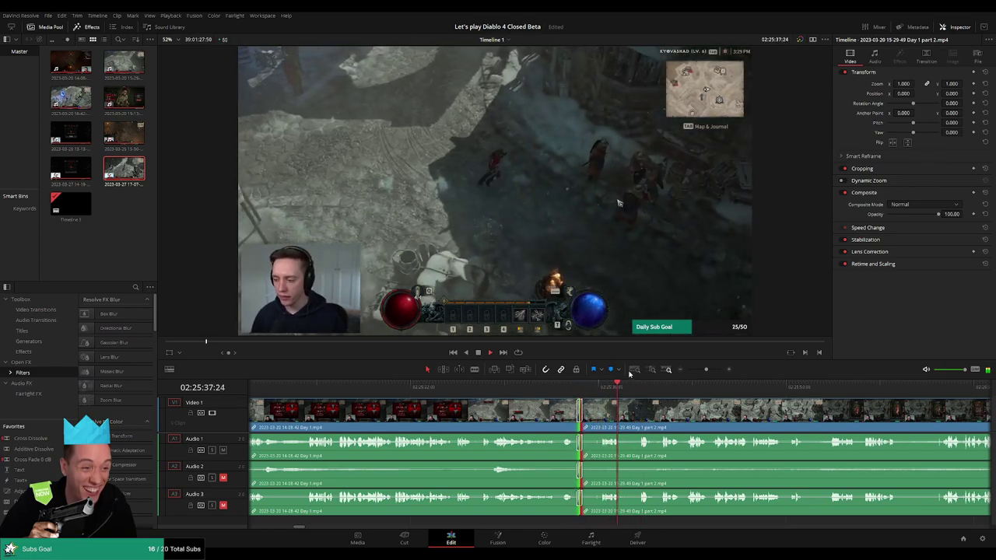
Enlarge and zoom out the timeline, then delete the opening clip and its empty gap
{"action": "left_click_drag", "start_coordinate": [646, 360], "coordinate": [632, 342]}
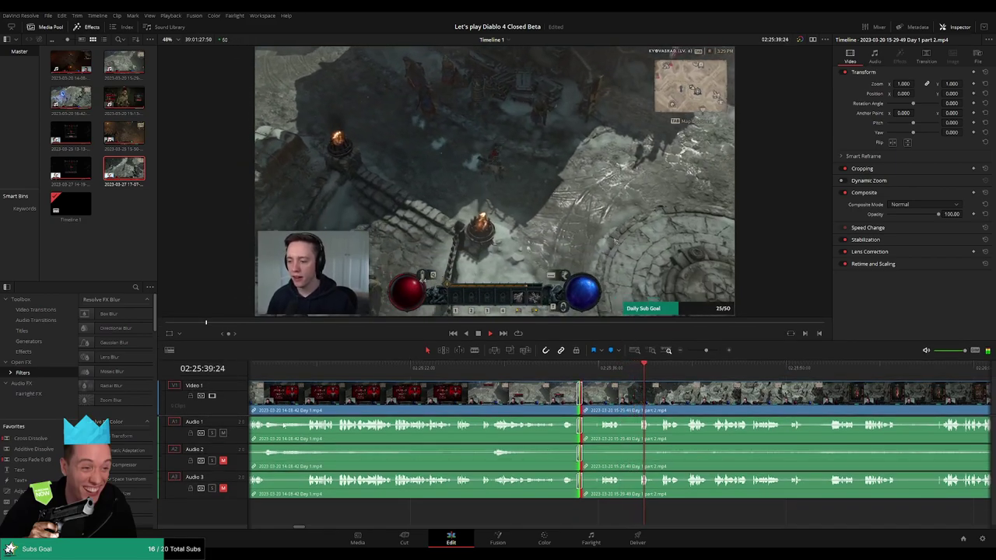
{"action": "scroll", "coordinate": [230, 417], "scroll_direction": "up", "scroll_amount": 1}
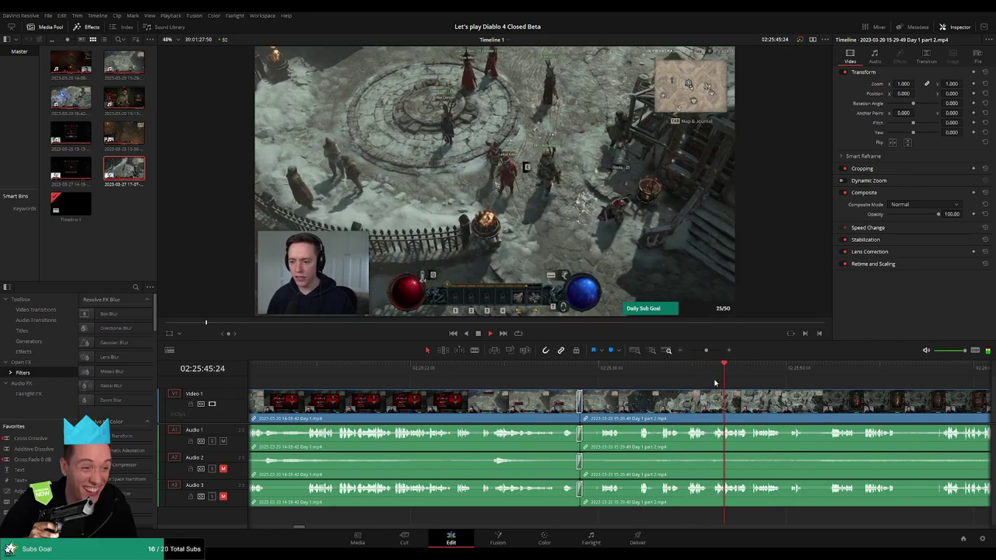
{"action": "mouse_move", "coordinate": [706, 351]}
{"action": "left_mouse_down"}
{"action": "mouse_move", "coordinate": [688, 350]}
{"action": "mouse_move", "coordinate": [702, 374]}
{"action": "left_mouse_up"}
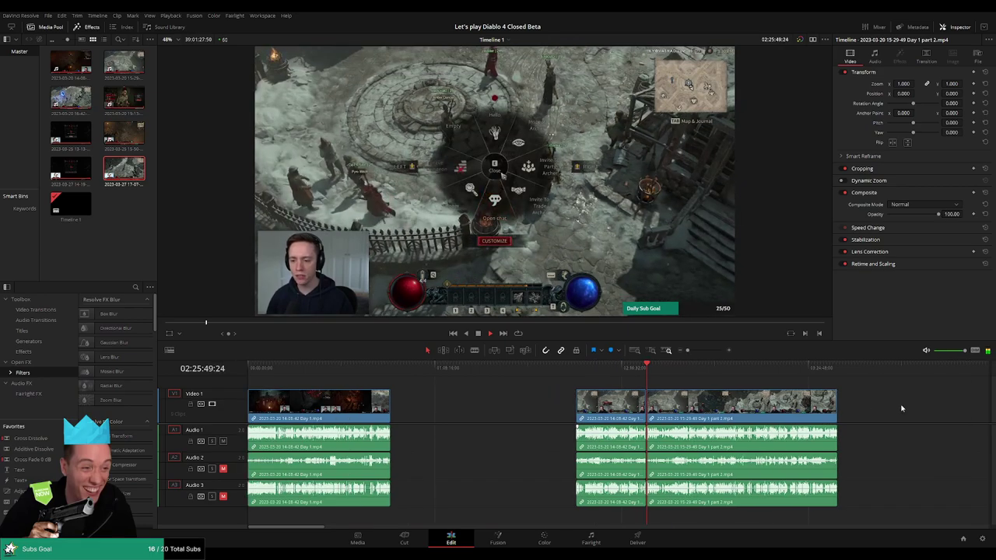
{"action": "key", "text": "Delete"}
{"action": "key", "text": "Home"}
Scrub and play through the part 2 footage with the timeline zoomed far in
{"action": "left_click_drag", "start_coordinate": [393, 373], "coordinate": [531, 374]}
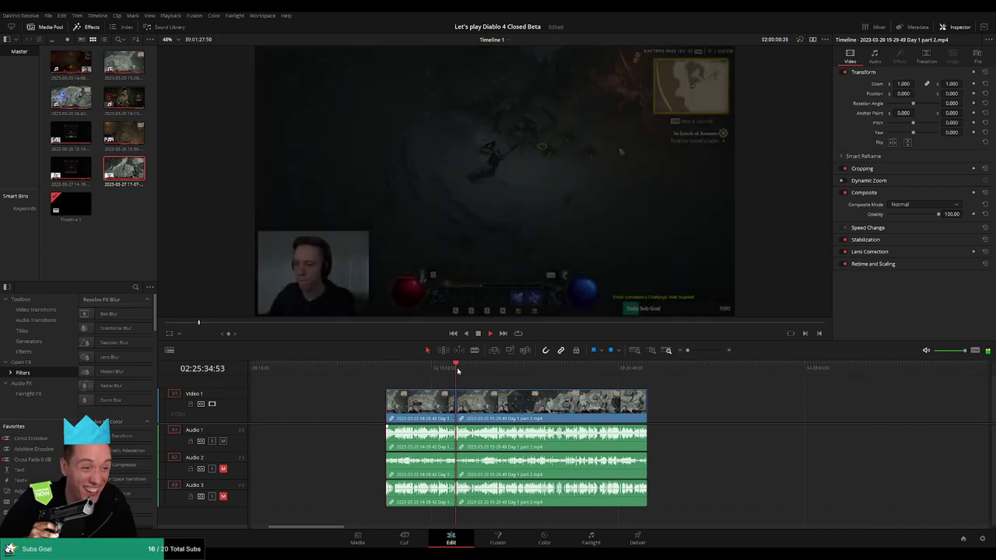
{"action": "left_click", "coordinate": [521, 369]}
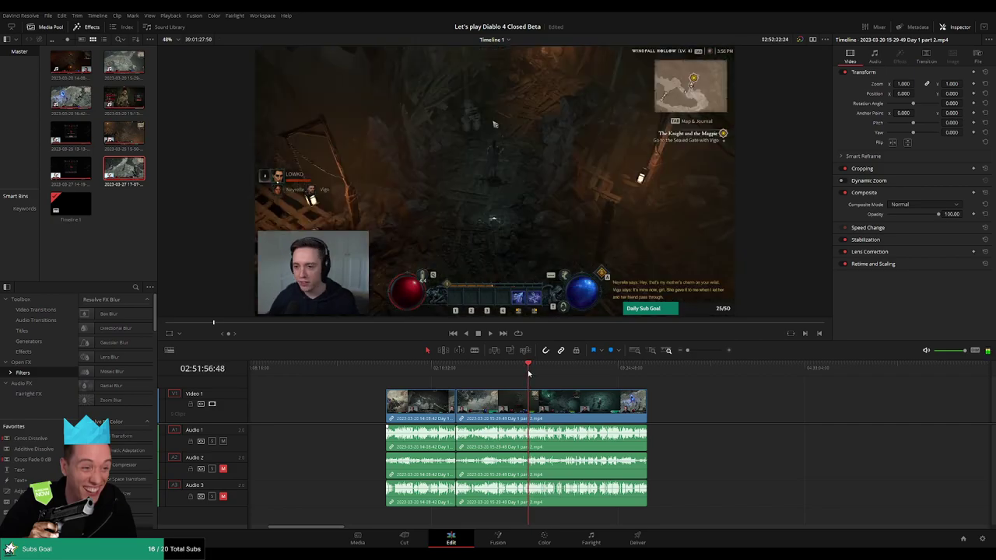
{"action": "key", "text": "space"}
{"action": "key", "text": "shift+z"}
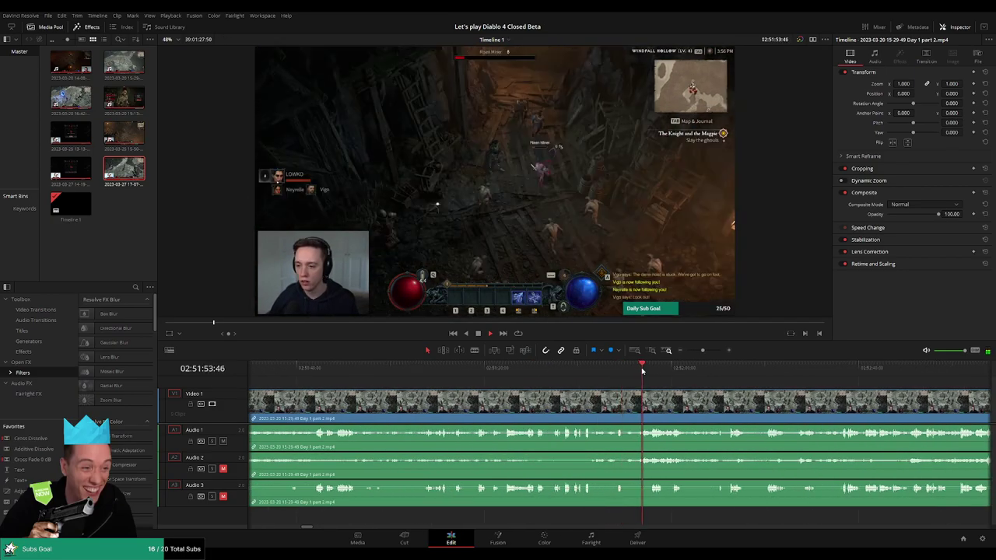
{"action": "left_click", "coordinate": [793, 369]}
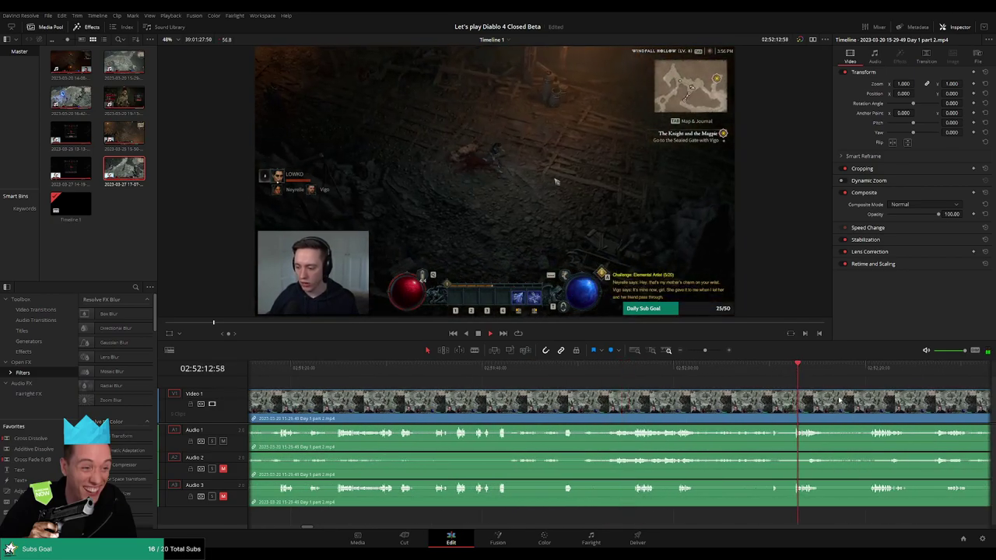
{"action": "scroll", "coordinate": [615, 399], "scroll_direction": "up", "scroll_amount": 2}
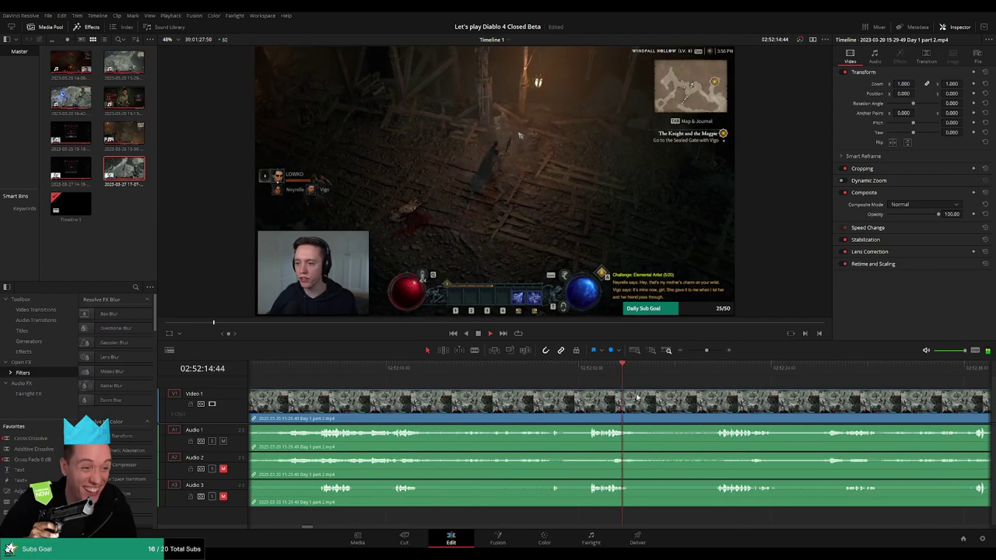
{"action": "left_click", "coordinate": [552, 369]}
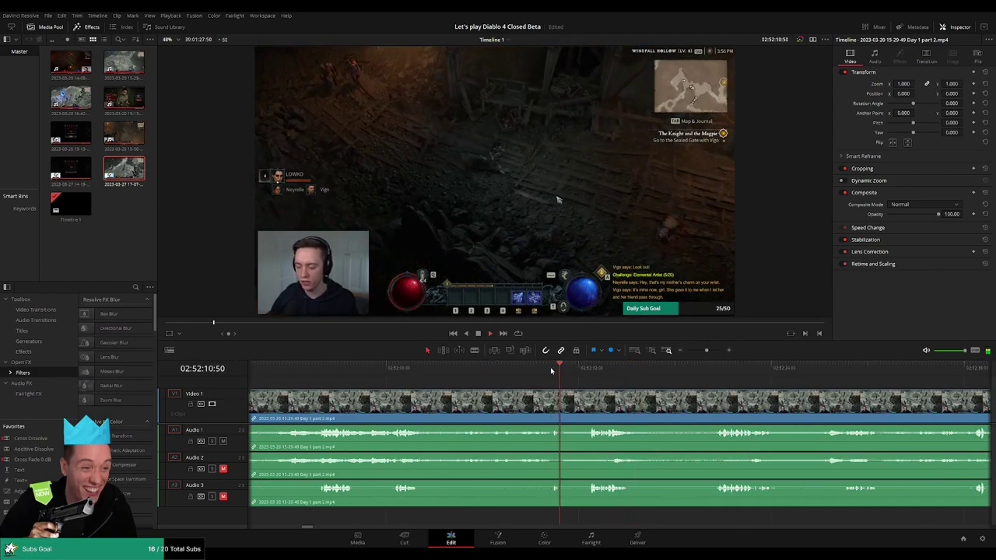
{"action": "left_click", "coordinate": [509, 370]}
{"action": "left_click", "coordinate": [694, 369]}
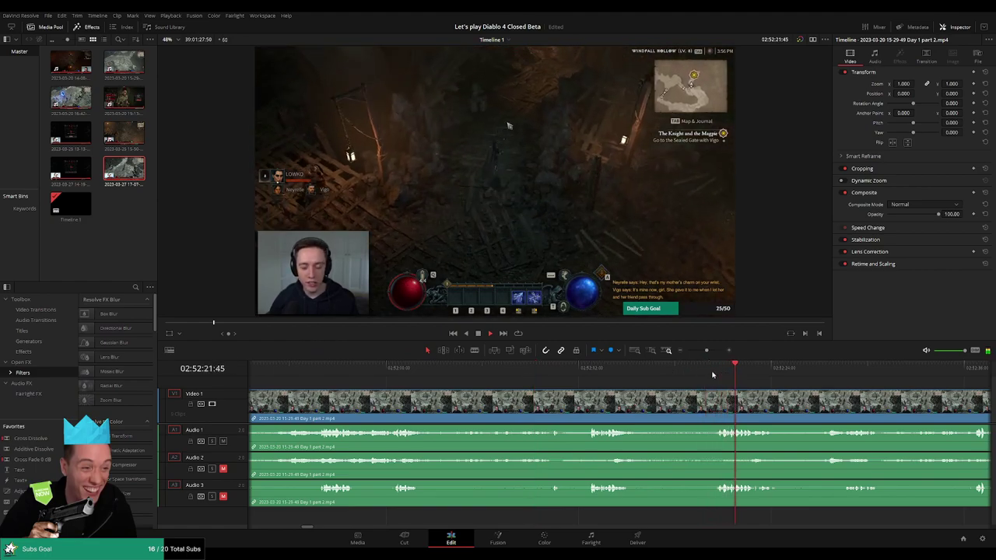
{"action": "left_click", "coordinate": [823, 371]}
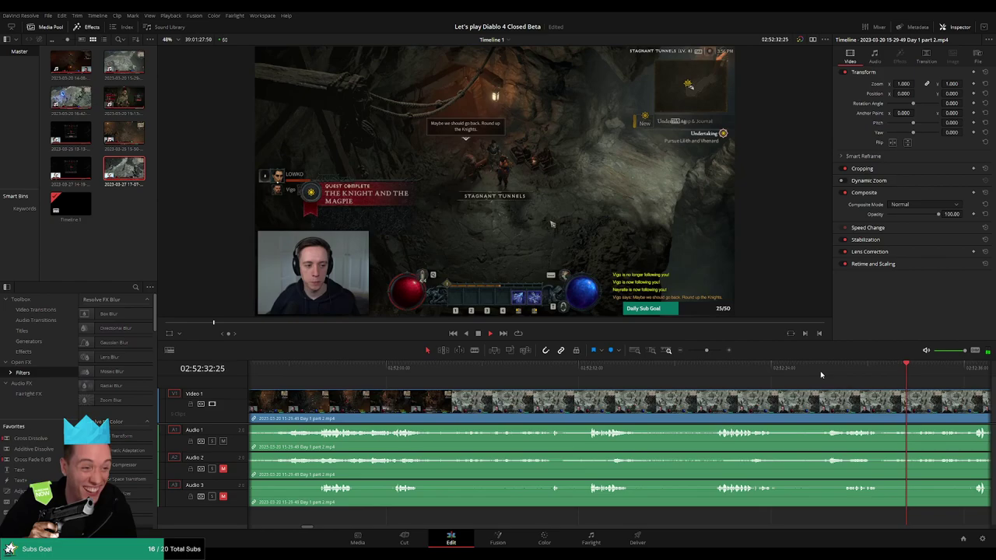
Narrow in on the cut point and drag the playhead to 02:52:20:00
{"action": "left_click", "coordinate": [296, 371]}
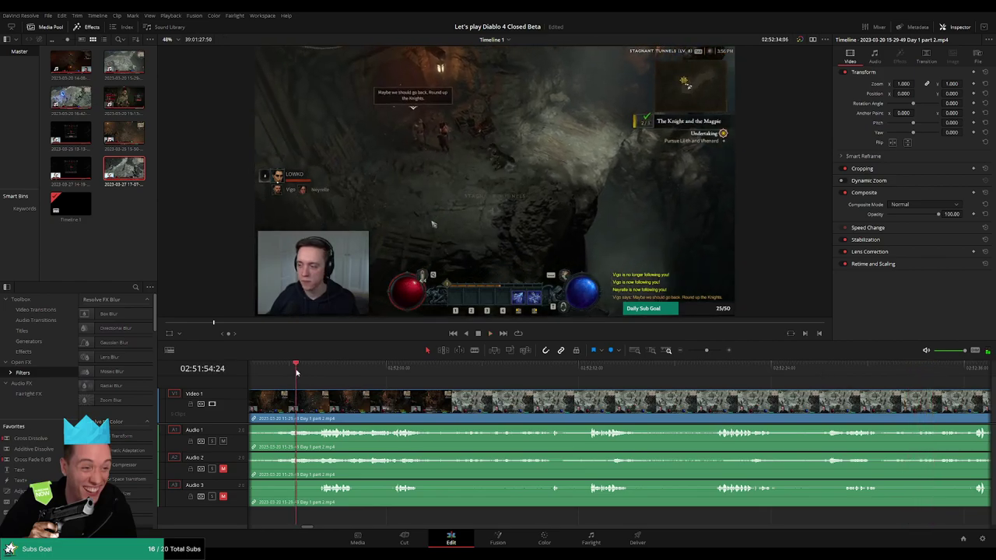
{"action": "key", "text": "space"}
{"action": "left_click", "coordinate": [456, 377]}
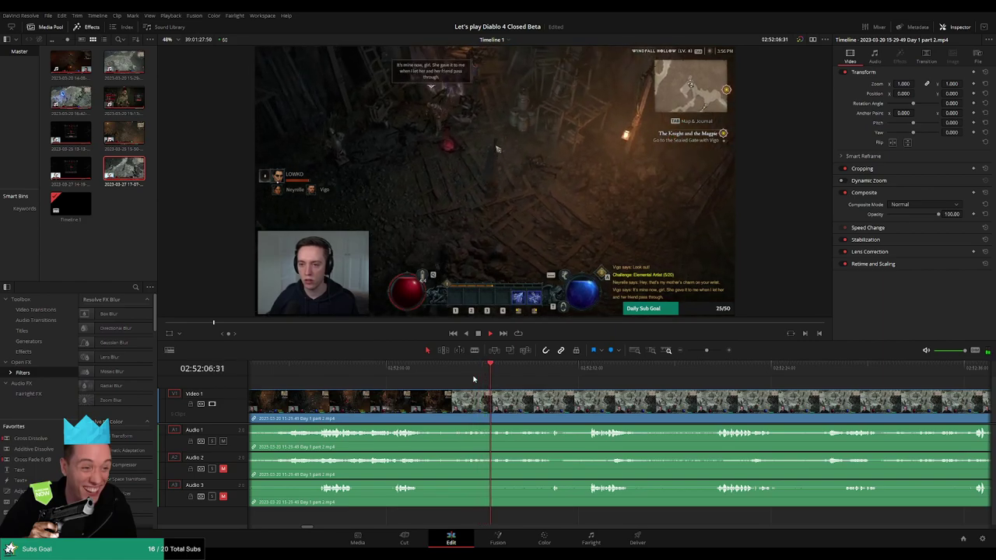
{"action": "left_click", "coordinate": [702, 373]}
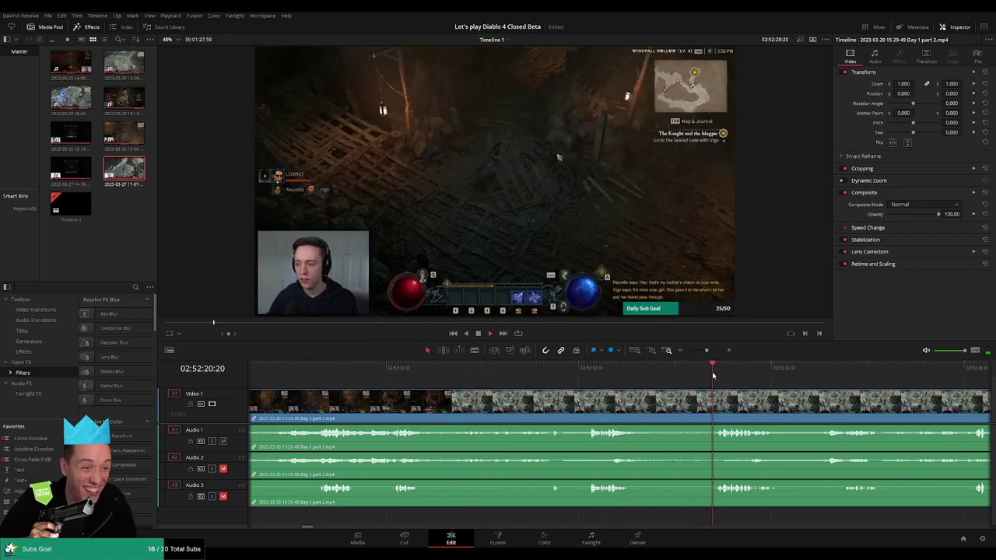
{"action": "key", "text": "ctrl+equal"}
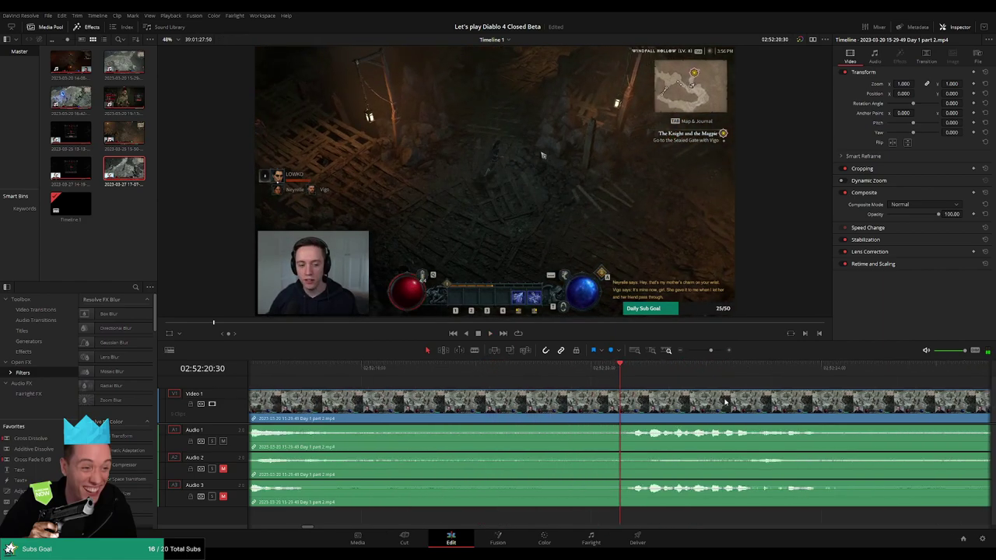
{"action": "left_click", "coordinate": [639, 376]}
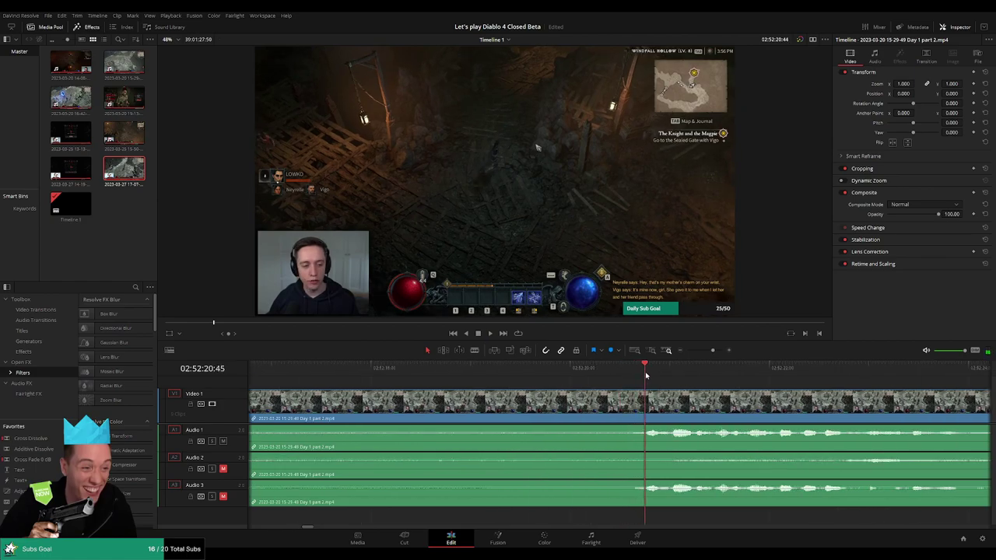
{"action": "left_click_drag", "start_coordinate": [646, 376], "coordinate": [570, 382]}
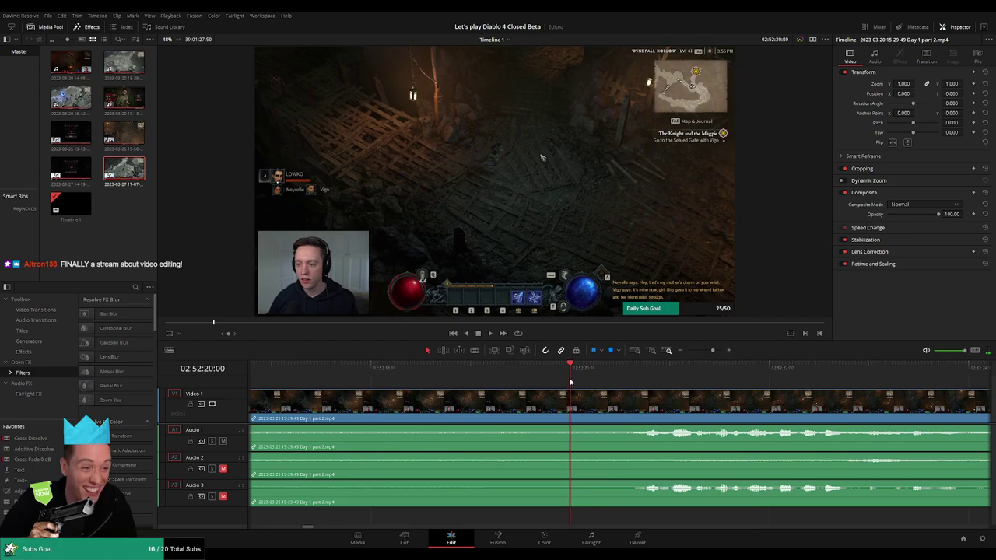
Cut part 2 at 02:52:20:00 and add audio fades around the cut, lengthening Audio 3's fade
{"action": "left_click", "coordinate": [575, 403]}
{"action": "key", "text": "a"}
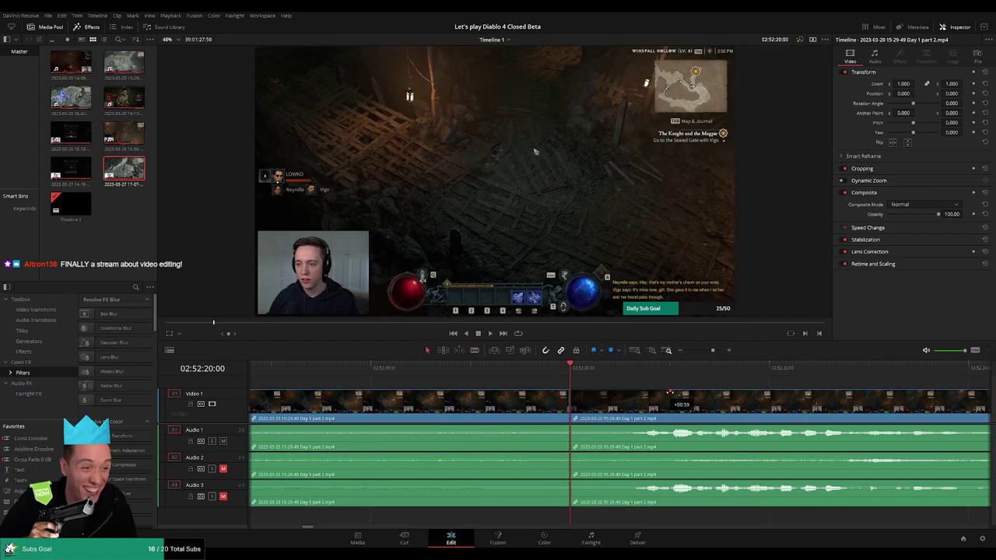
{"action": "left_click_drag", "start_coordinate": [670, 393], "coordinate": [568, 391]}
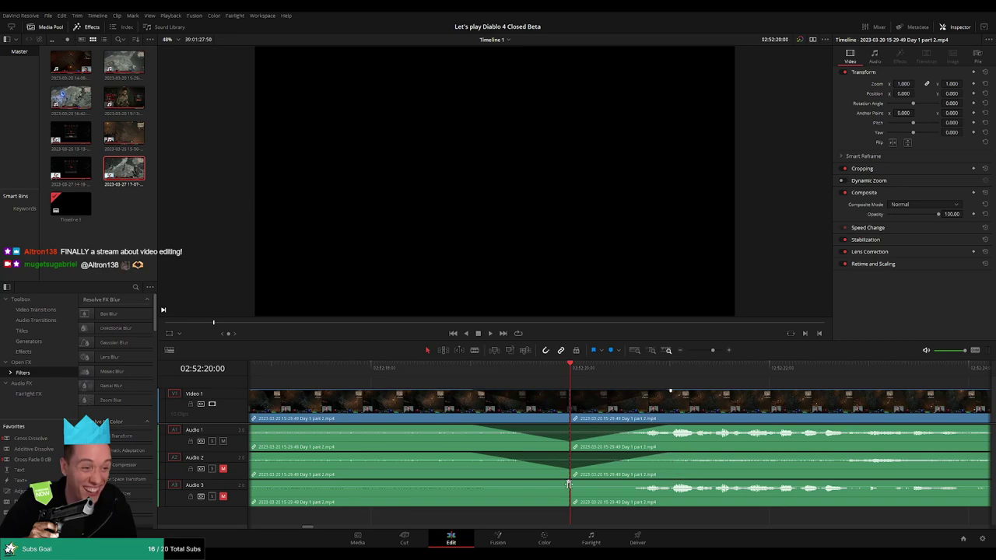
{"action": "left_click_drag", "start_coordinate": [472, 477], "coordinate": [468, 477]}
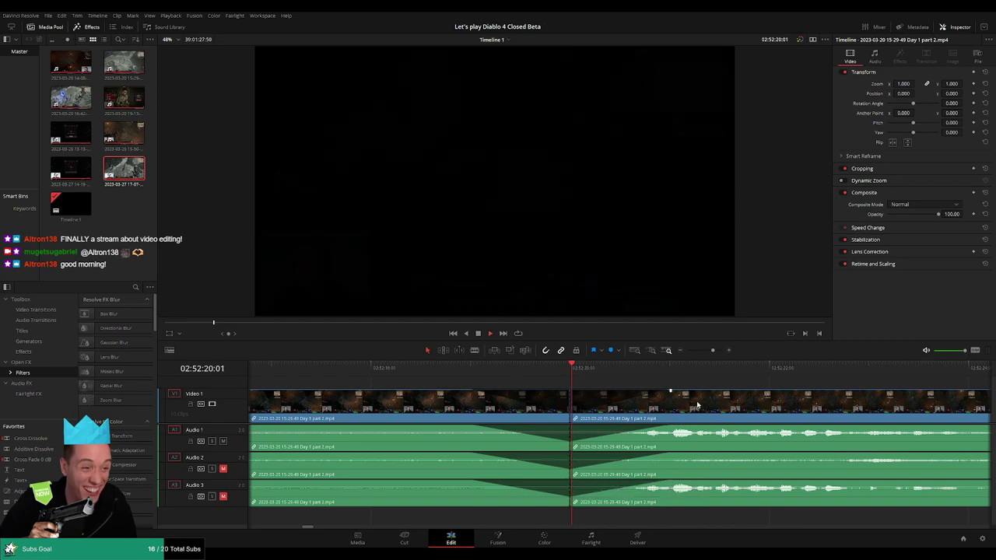
{"action": "key", "text": "ctrl+z"}
{"action": "scroll", "coordinate": [706, 382], "scroll_direction": "down", "scroll_amount": 3}
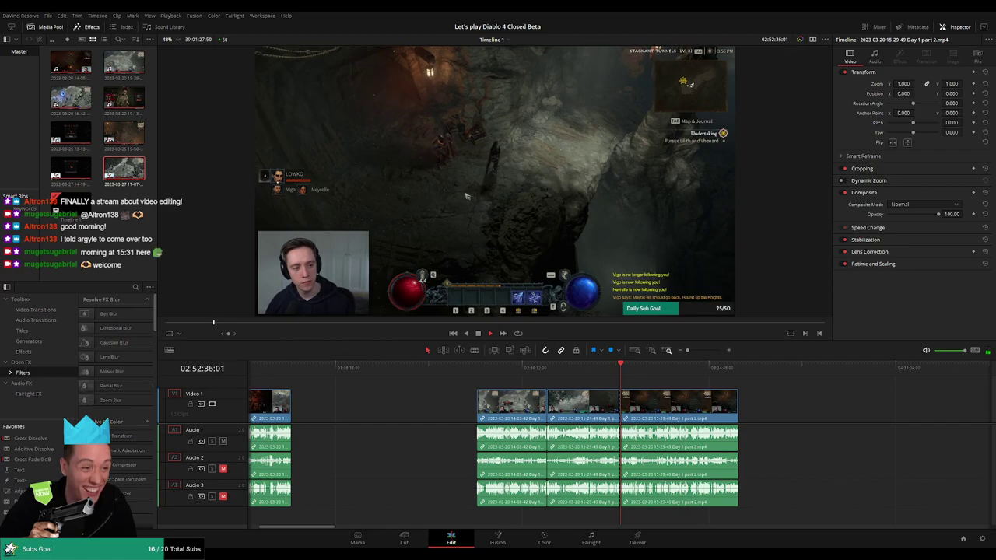
Play back from the edit point near the start of the timeline
{"action": "scroll", "coordinate": [311, 374], "scroll_direction": "right", "scroll_amount": 3}
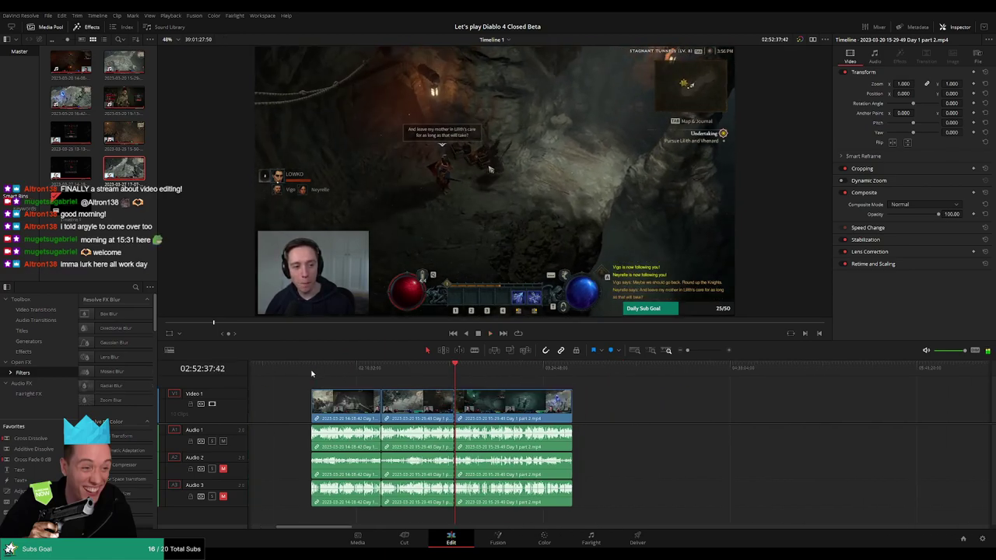
{"action": "key", "text": "Home"}
{"action": "scroll", "coordinate": [501, 384], "scroll_direction": "up", "scroll_amount": 5, "text": "ctrl"}
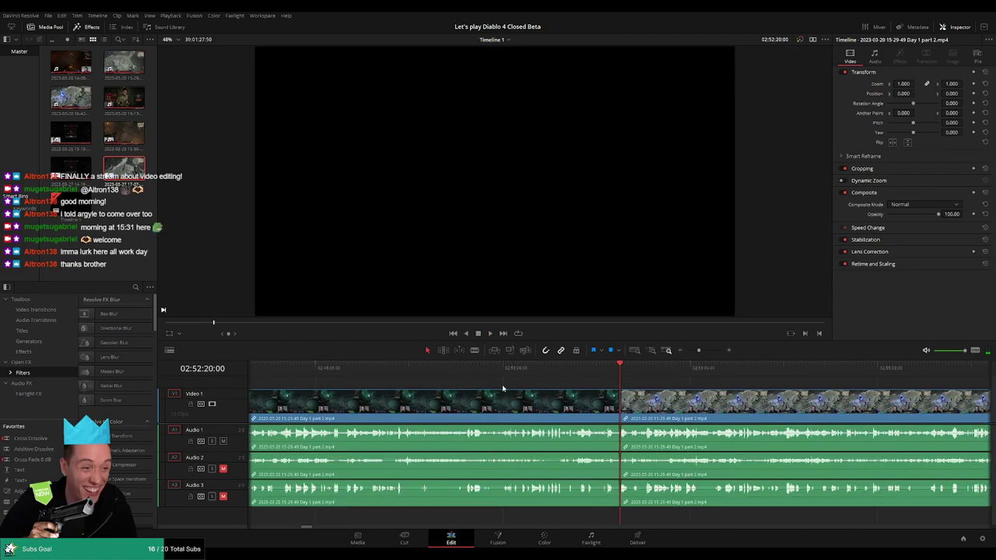
{"action": "left_click", "coordinate": [606, 368]}
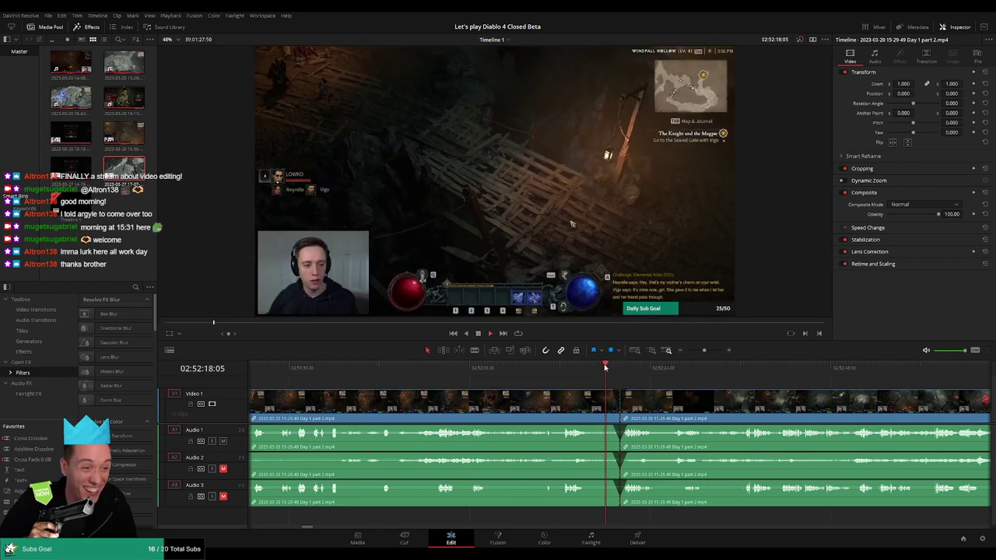
{"action": "key", "text": "space"}
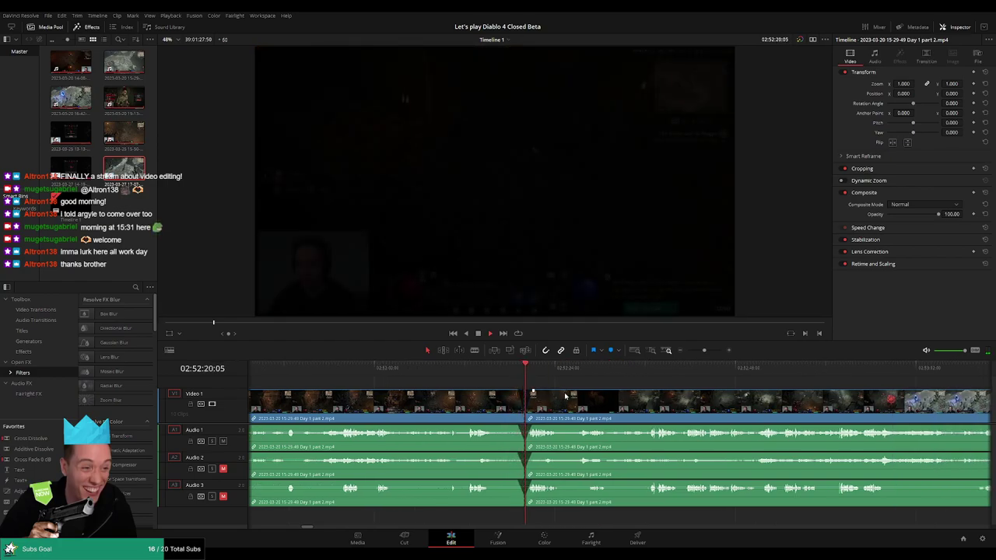
{"action": "key", "text": "space"}
{"action": "scroll", "coordinate": [687, 394], "scroll_direction": "down", "scroll_amount": 5}
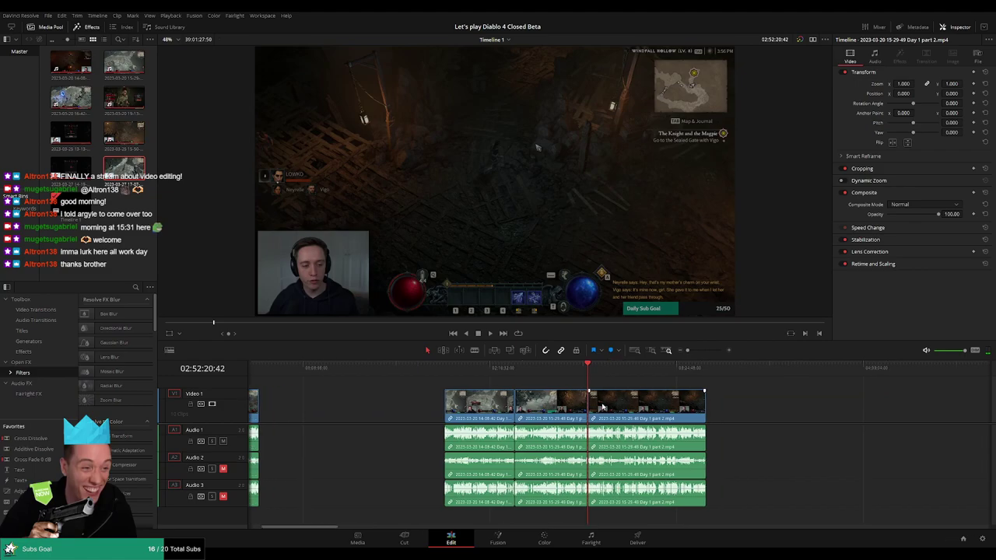
{"action": "scroll", "coordinate": [366, 384], "scroll_direction": "right", "scroll_amount": 3}
Reposition the part 2 clip and shift the clips on its right toward the playhead
{"action": "key", "text": "Down"}
{"action": "key", "text": "Down"}
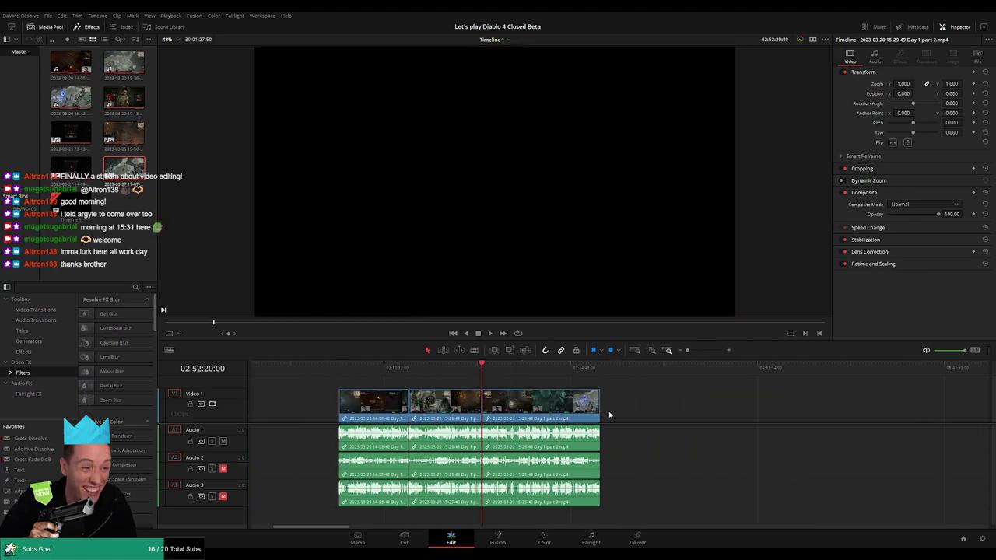
{"action": "scroll", "coordinate": [361, 411], "scroll_direction": "right", "scroll_amount": 4}
{"action": "left_click_drag", "start_coordinate": [360, 411], "coordinate": [669, 412]}
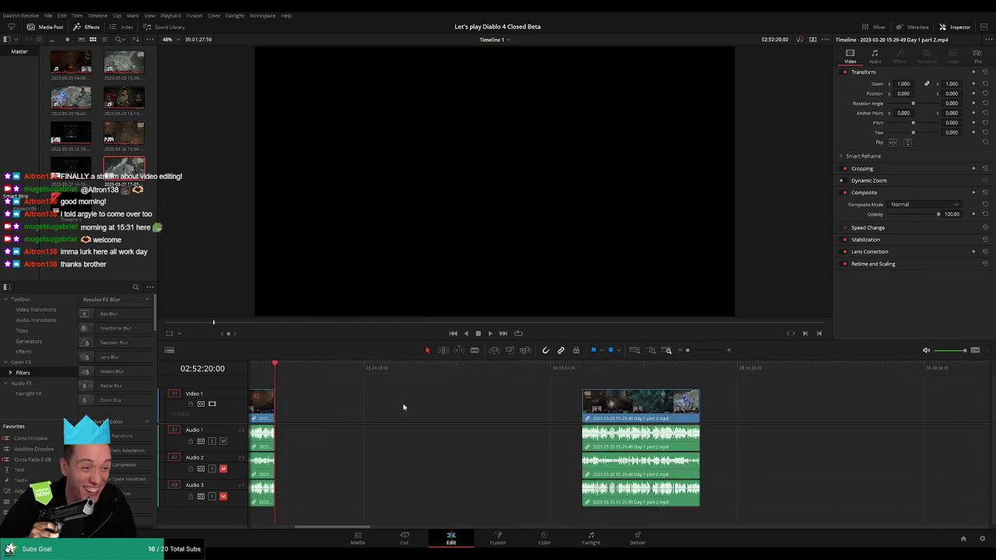
{"action": "left_click", "coordinate": [311, 397]}
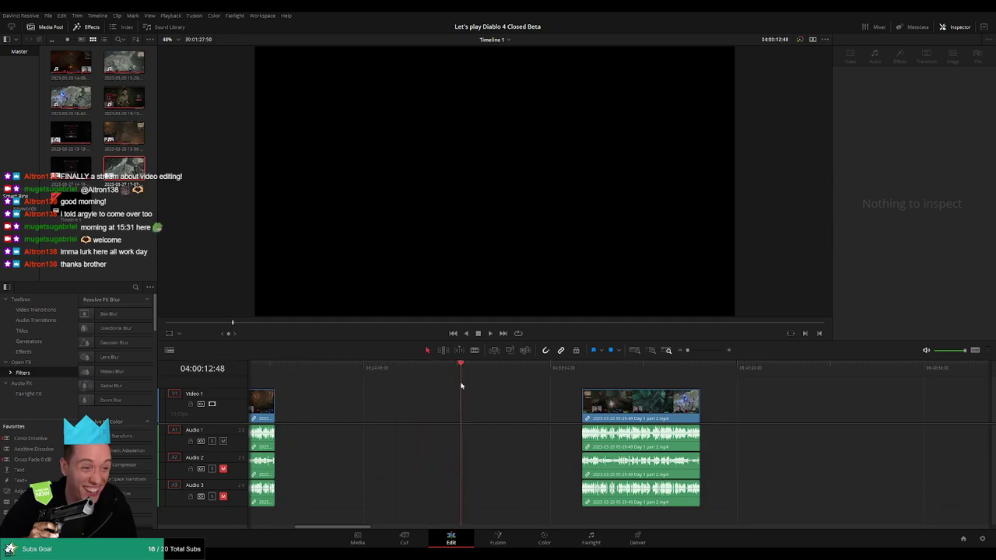
{"action": "scroll", "coordinate": [641, 374], "scroll_direction": "up", "scroll_amount": 3}
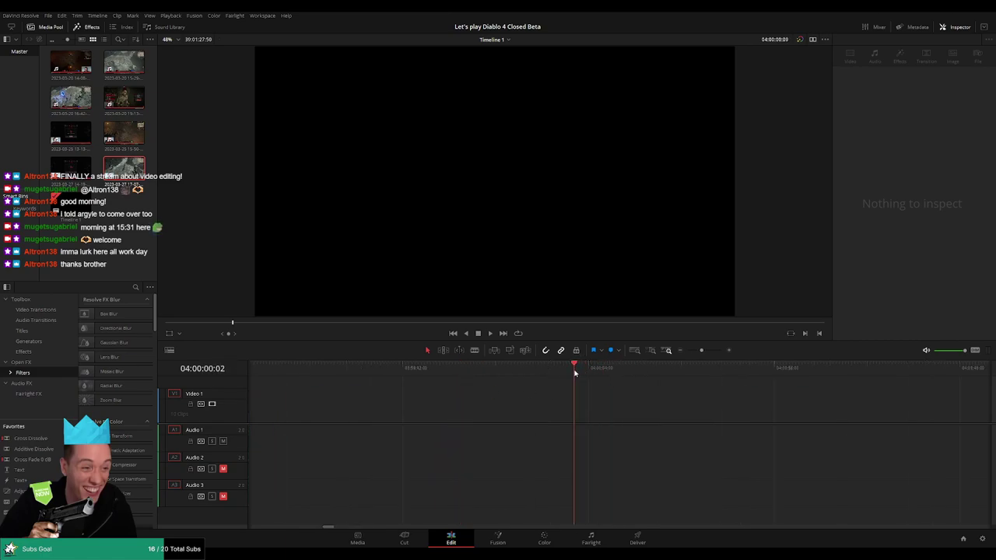
{"action": "scroll", "coordinate": [664, 369], "scroll_direction": "down", "scroll_amount": 3}
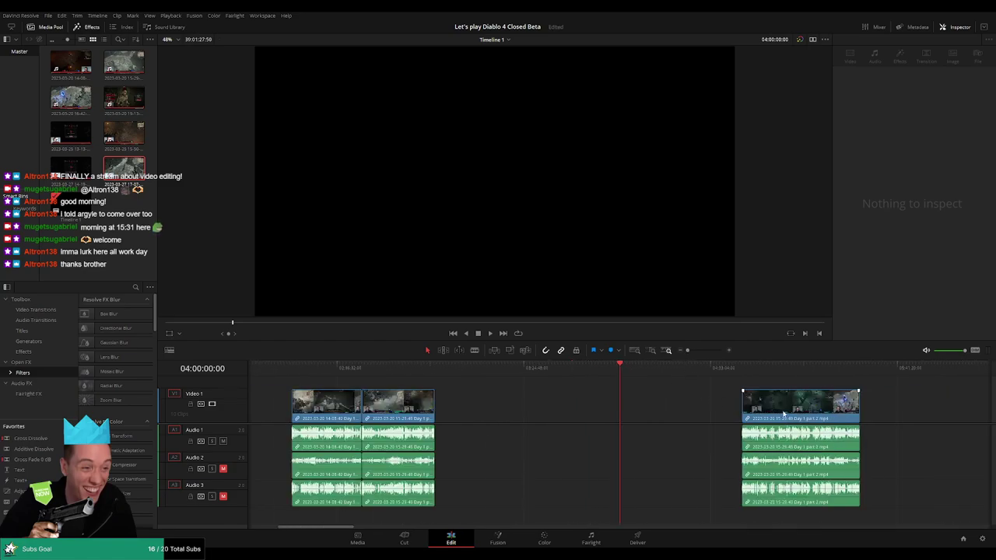
{"action": "left_click_drag", "start_coordinate": [801, 404], "coordinate": [682, 405]}
{"action": "scroll", "coordinate": [805, 413], "scroll_direction": "right", "scroll_amount": 5}
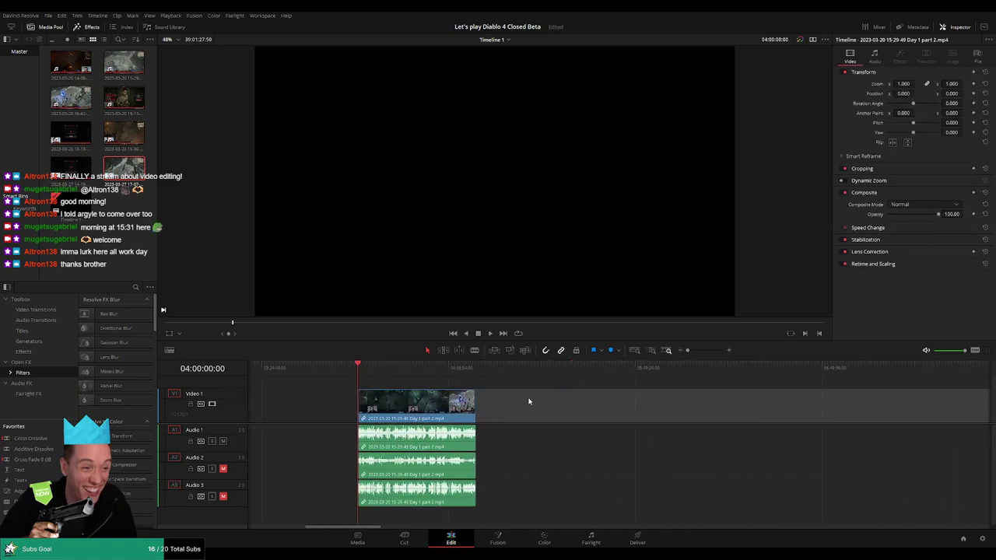
Slide Day 1 part 3 left against the end of part 2, then review the edit
{"action": "left_click", "coordinate": [366, 368]}
{"action": "key", "text": "shift+z"}
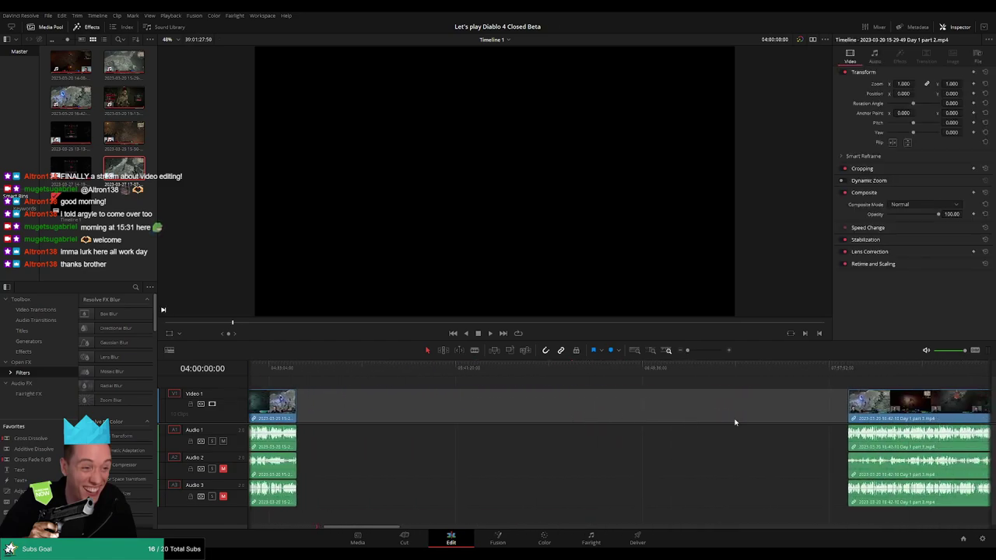
{"action": "left_click_drag", "start_coordinate": [880, 417], "coordinate": [330, 418]}
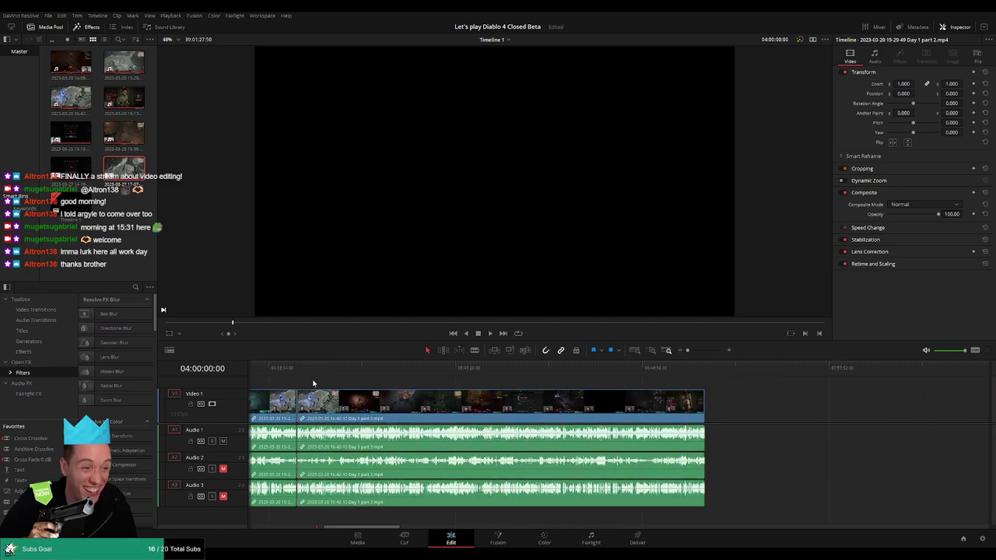
{"action": "scroll", "coordinate": [483, 389], "scroll_direction": "up", "scroll_amount": 2}
{"action": "key", "text": "space"}
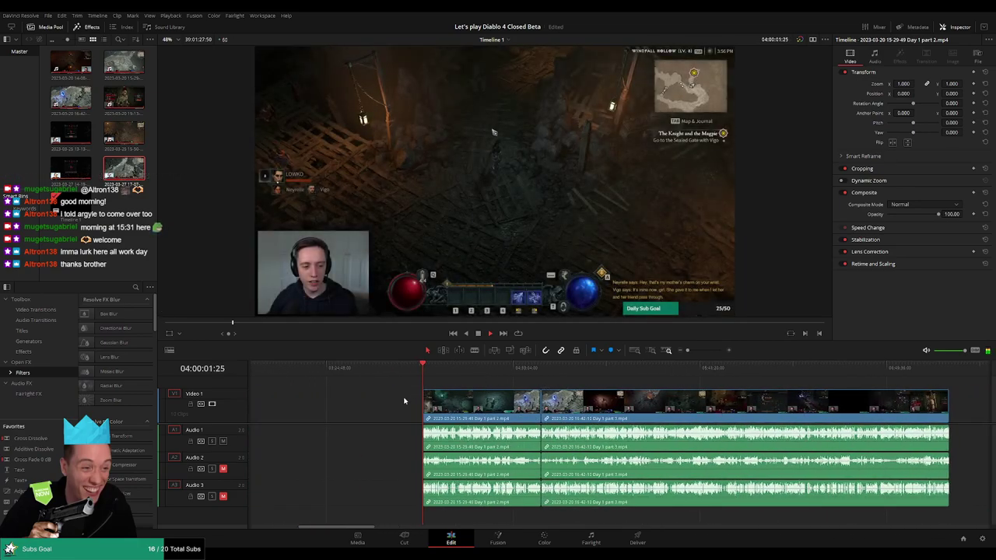
{"action": "scroll", "coordinate": [350, 403], "scroll_direction": "left", "scroll_amount": 5}
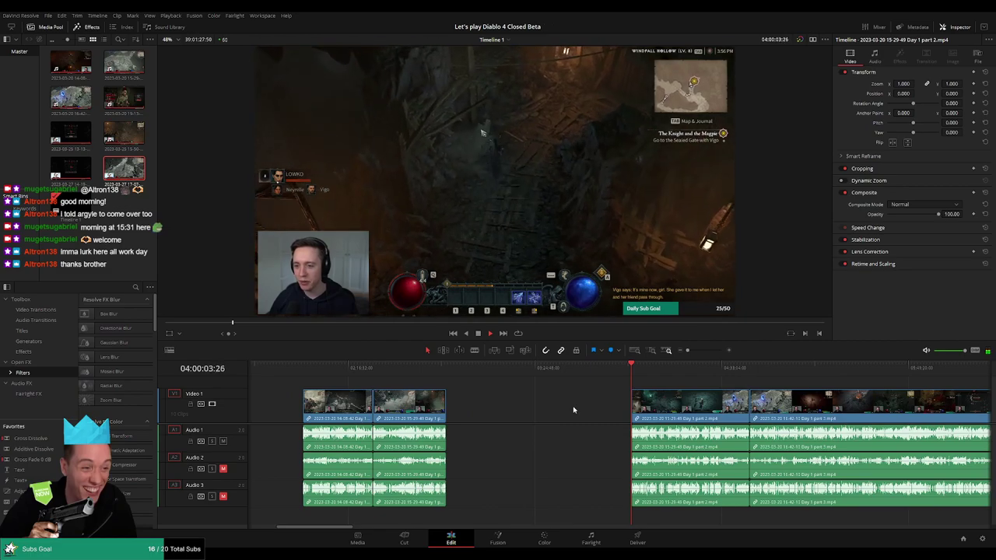
{"action": "scroll", "coordinate": [547, 409], "scroll_direction": "left", "scroll_amount": 2}
{"action": "scroll", "coordinate": [505, 406], "scroll_direction": "right", "scroll_amount": 3}
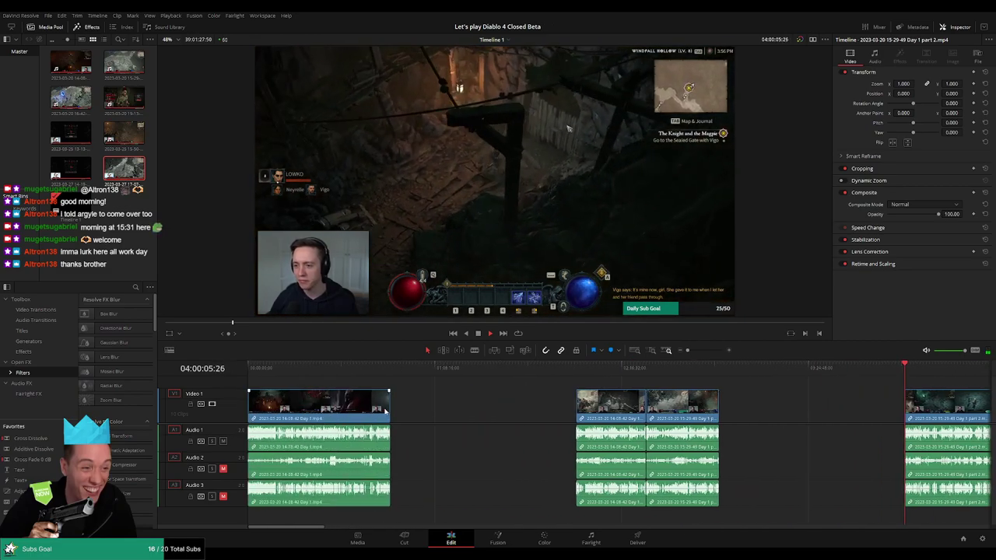
{"action": "scroll", "coordinate": [461, 404], "scroll_direction": "left", "scroll_amount": 3}
{"action": "key", "text": "Down"}
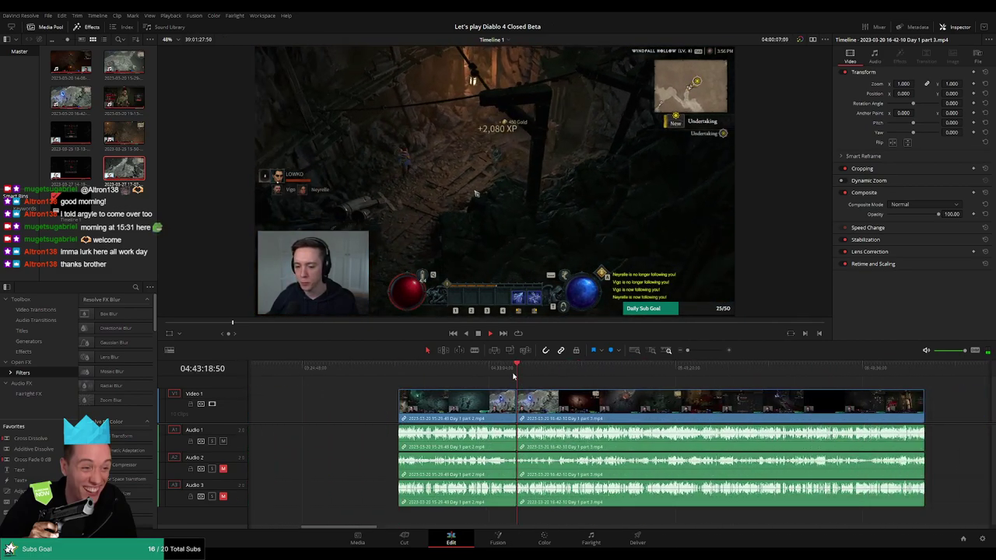
{"action": "left_click_drag", "start_coordinate": [698, 354], "coordinate": [708, 351]}
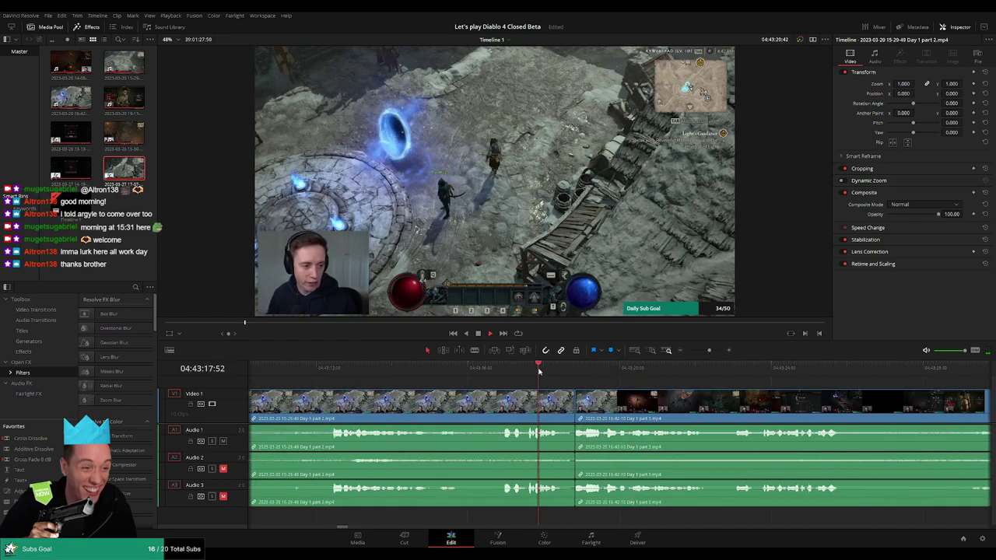
Shift the part 2/part 3 edit point slightly earlier
{"action": "left_click", "coordinate": [575, 410]}
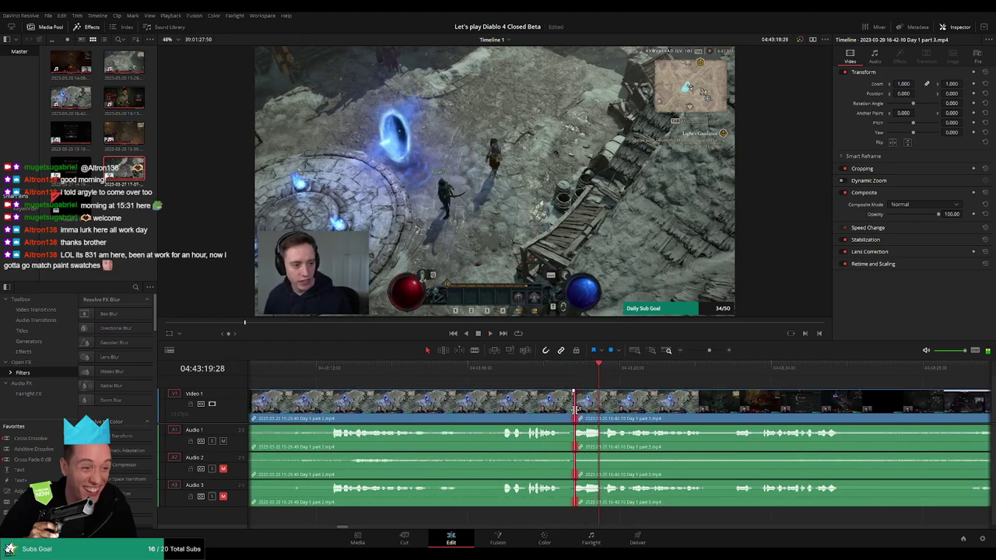
{"action": "left_click_drag", "start_coordinate": [576, 410], "coordinate": [569, 410]}
{"action": "left_click", "coordinate": [540, 372]}
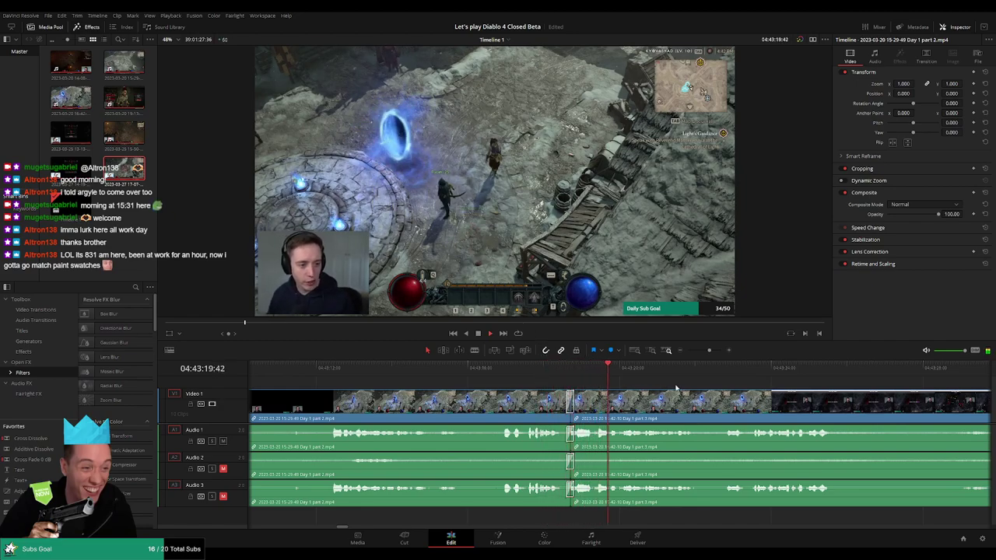
Find where the Cathedral of Light stairs scene starts and split every track at 04:52:00:00
{"action": "scroll", "coordinate": [707, 403], "scroll_direction": "right", "scroll_amount": 3}
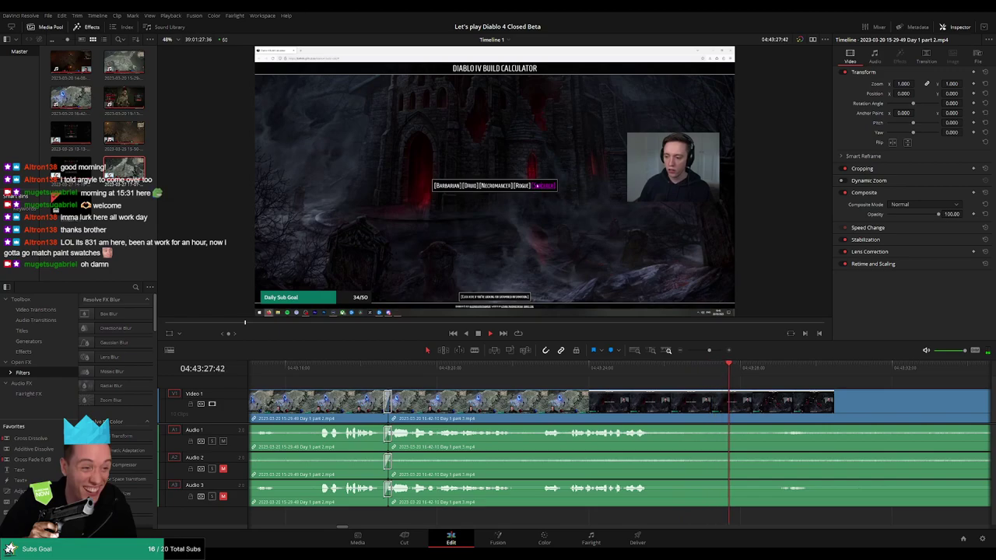
{"action": "scroll", "coordinate": [679, 375], "scroll_direction": "down", "scroll_amount": 3}
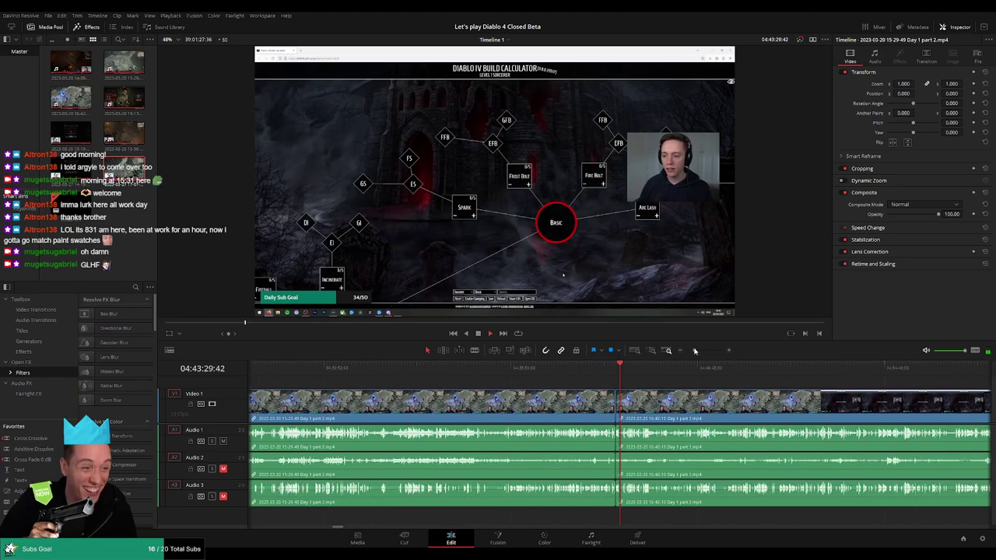
{"action": "scroll", "coordinate": [679, 376], "scroll_direction": "right", "scroll_amount": 5}
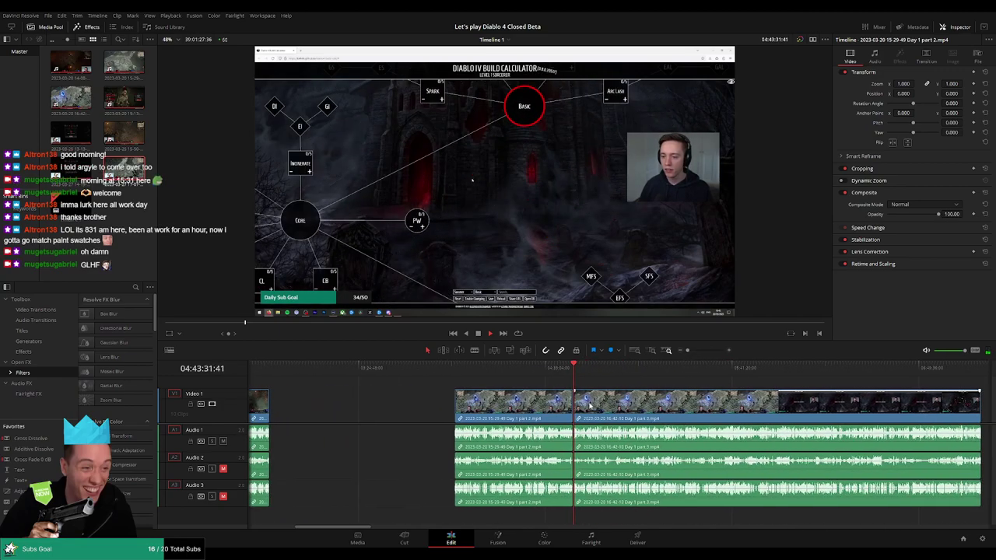
{"action": "left_click_drag", "start_coordinate": [447, 375], "coordinate": [466, 368]}
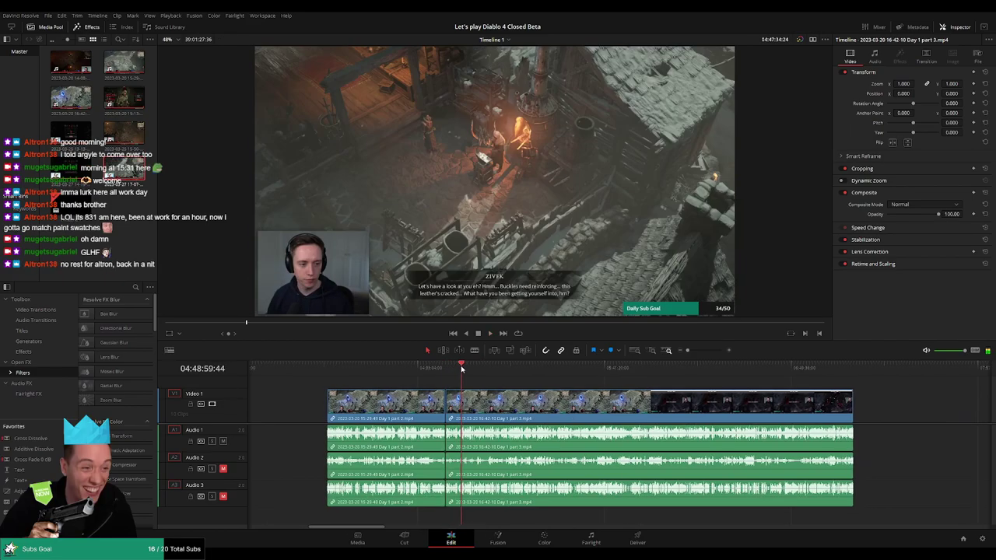
{"action": "scroll", "coordinate": [467, 368], "scroll_direction": "up", "scroll_amount": 5}
{"action": "key", "text": "space"}
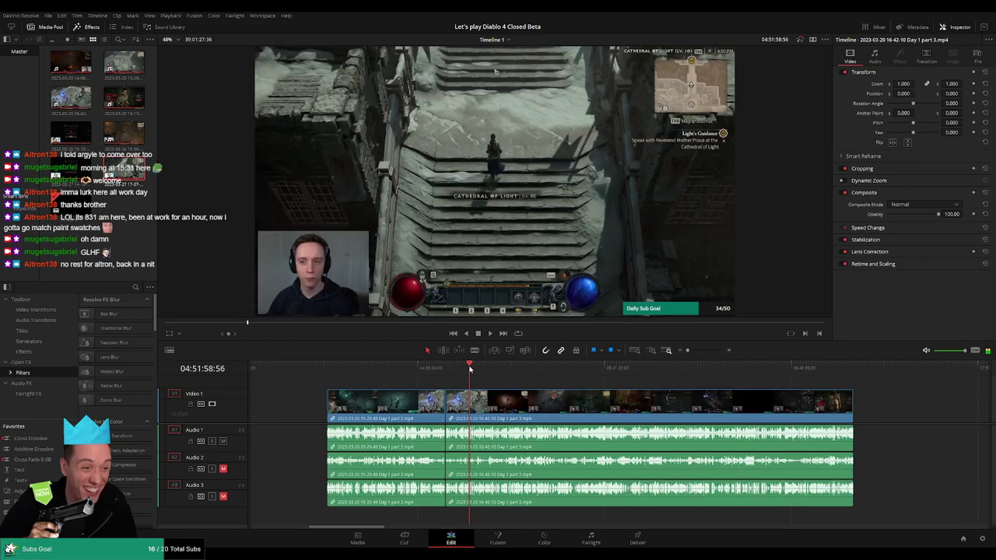
{"action": "scroll", "coordinate": [587, 374], "scroll_direction": "up", "scroll_amount": 3}
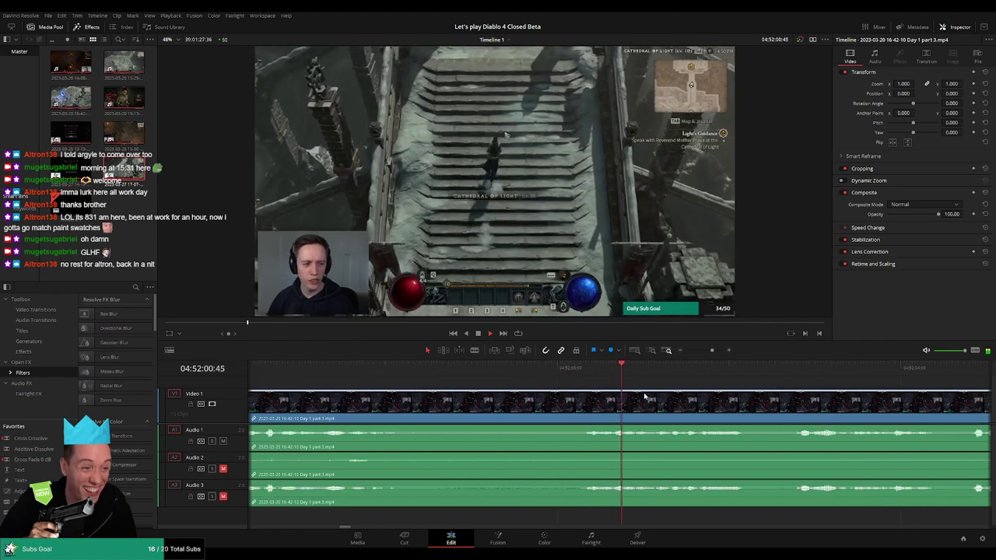
{"action": "left_click_drag", "start_coordinate": [587, 375], "coordinate": [557, 370]}
{"action": "left_click", "coordinate": [559, 404]}
{"action": "key", "text": "a"}
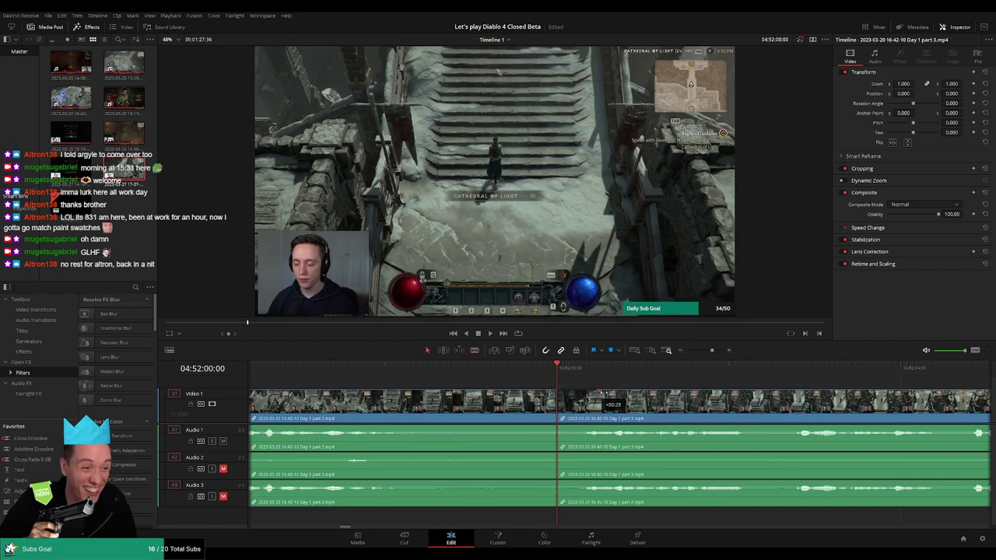
Fade Audio 1, 2 and 3 out before the 04:52:00:00 cut and back in after it
{"action": "left_click_drag", "start_coordinate": [643, 392], "coordinate": [644, 391]}
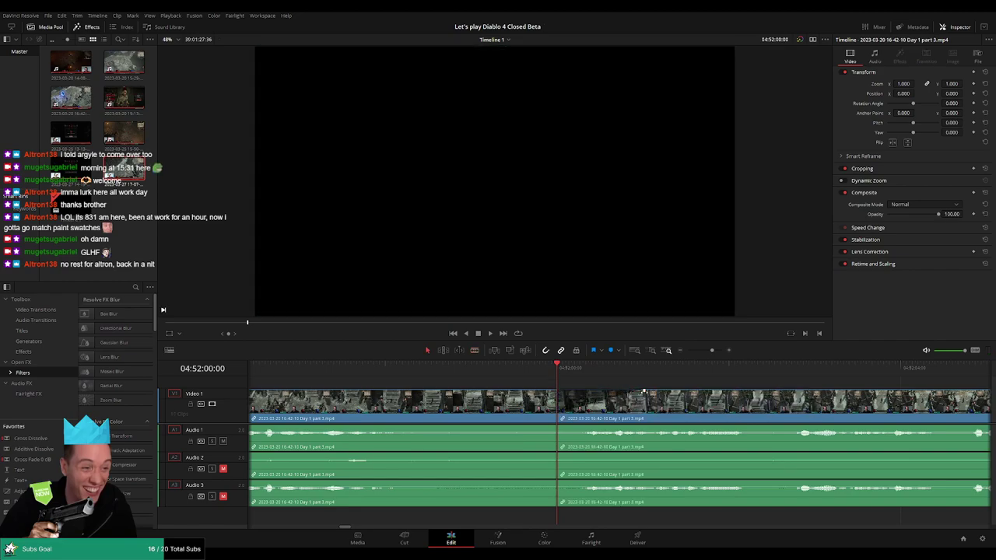
{"action": "left_click_drag", "start_coordinate": [489, 394], "coordinate": [476, 395]}
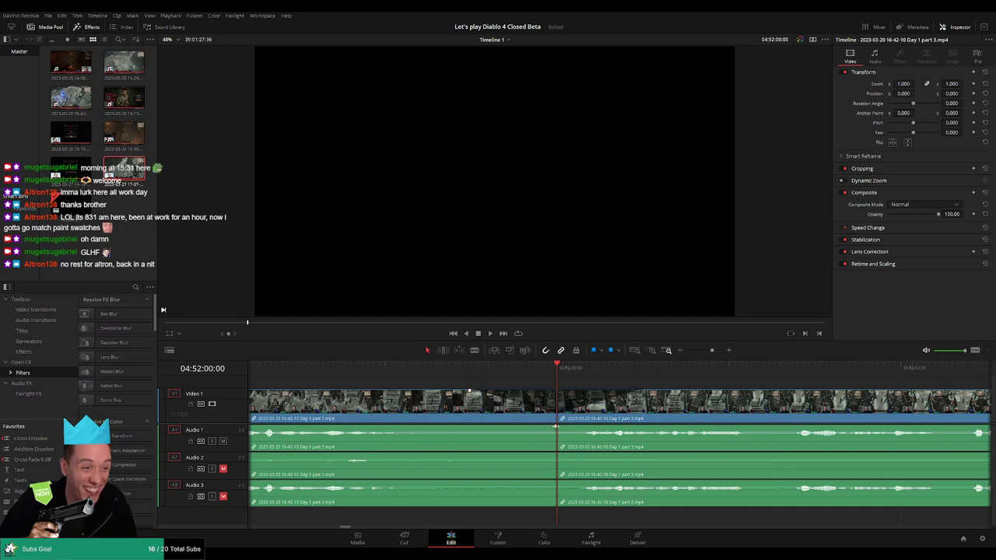
{"action": "left_click_drag", "start_coordinate": [556, 427], "coordinate": [452, 427]}
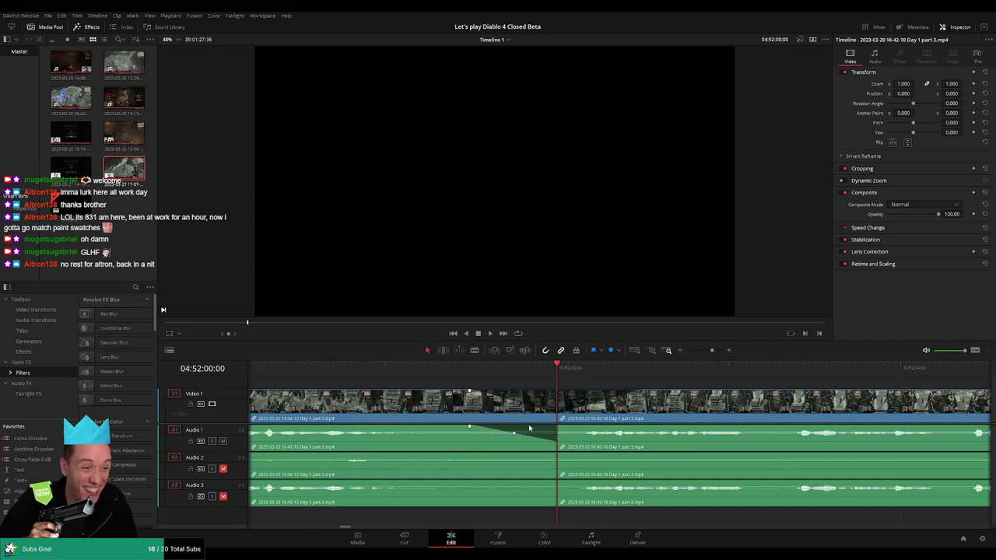
{"action": "left_click_drag", "start_coordinate": [558, 427], "coordinate": [633, 427]}
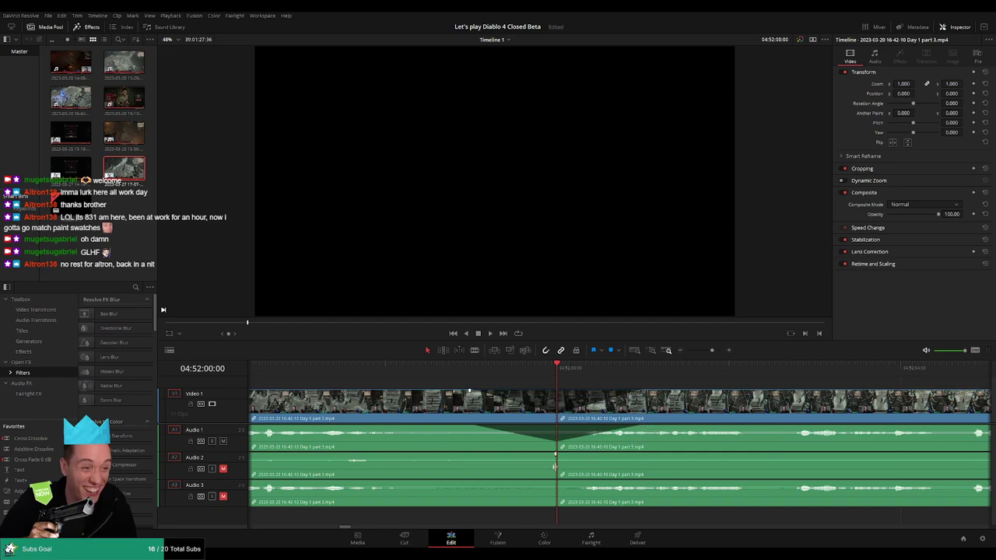
{"action": "left_click_drag", "start_coordinate": [555, 454], "coordinate": [483, 454]}
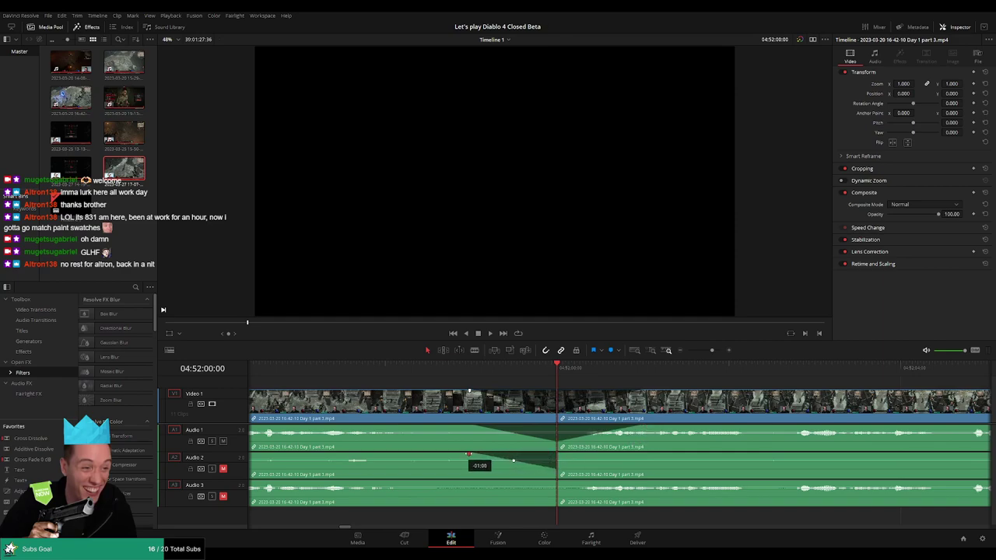
{"action": "left_click_drag", "start_coordinate": [553, 483], "coordinate": [471, 482]}
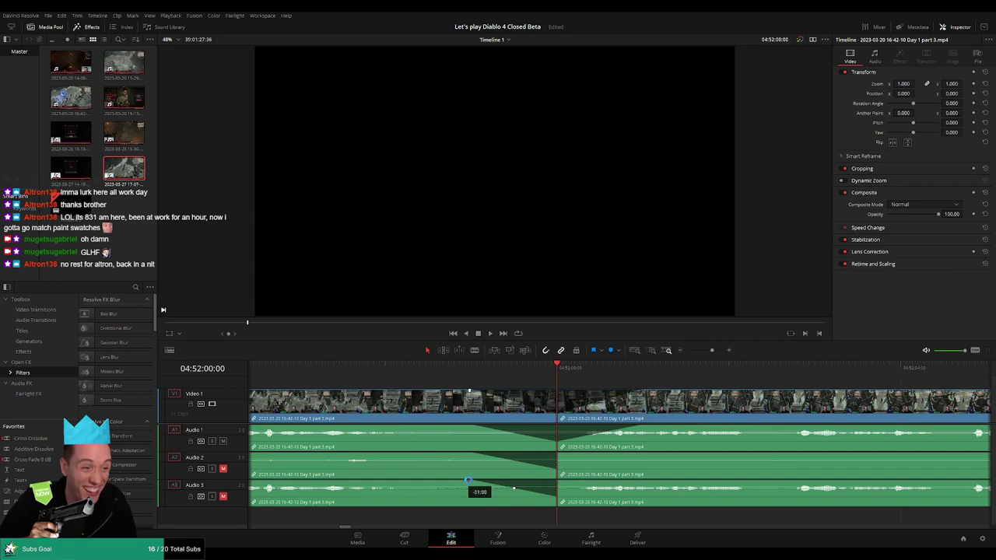
{"action": "left_click_drag", "start_coordinate": [559, 455], "coordinate": [632, 455]}
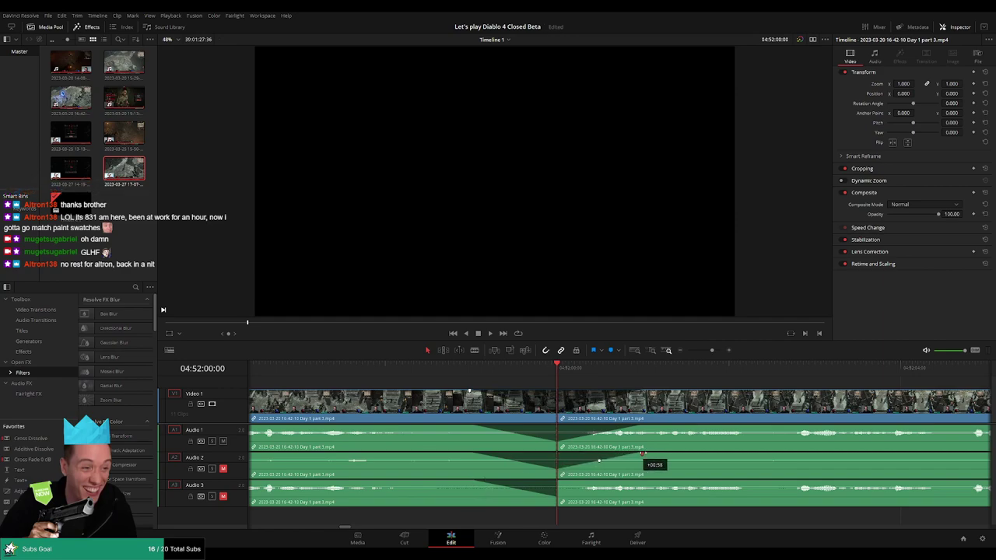
{"action": "left_click_drag", "start_coordinate": [557, 484], "coordinate": [639, 483]}
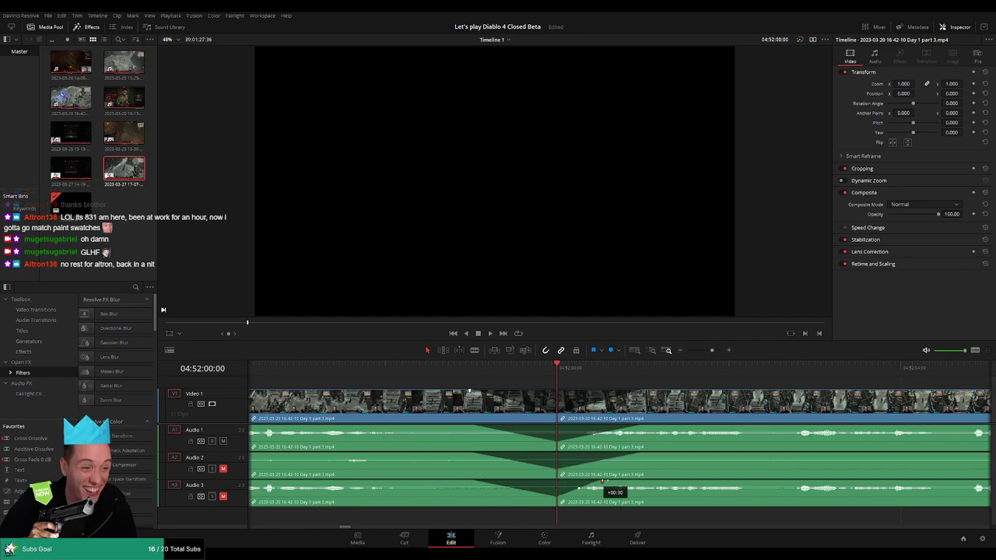
Play back across the cut to hear the new audio fades
{"action": "left_click_drag", "start_coordinate": [597, 367], "coordinate": [544, 372]}
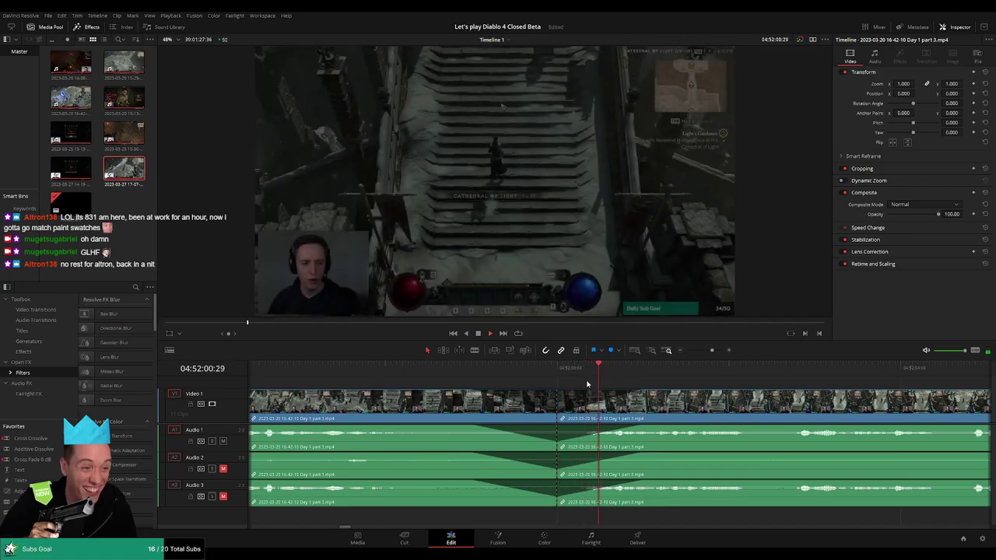
{"action": "key", "text": "space"}
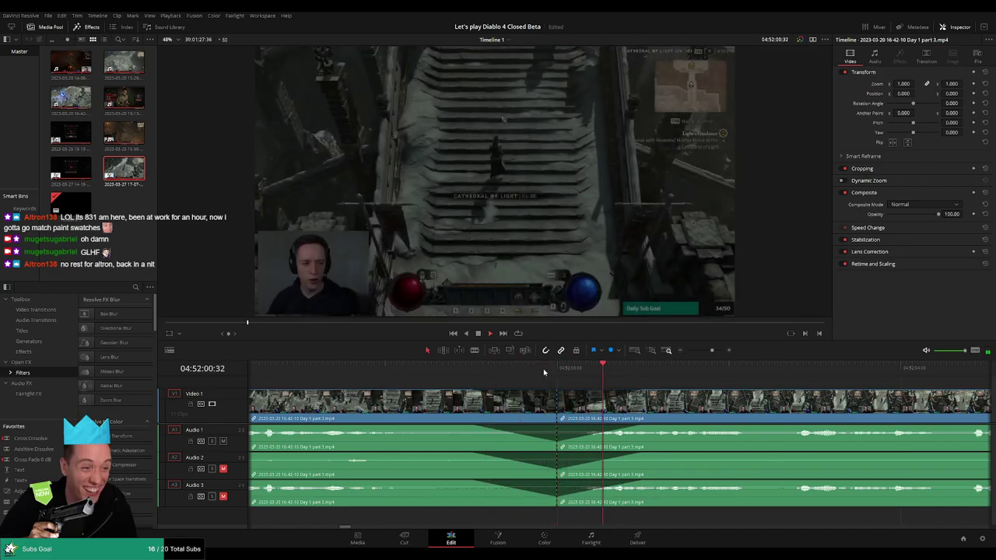
{"action": "left_click_drag", "start_coordinate": [711, 350], "coordinate": [687, 350]}
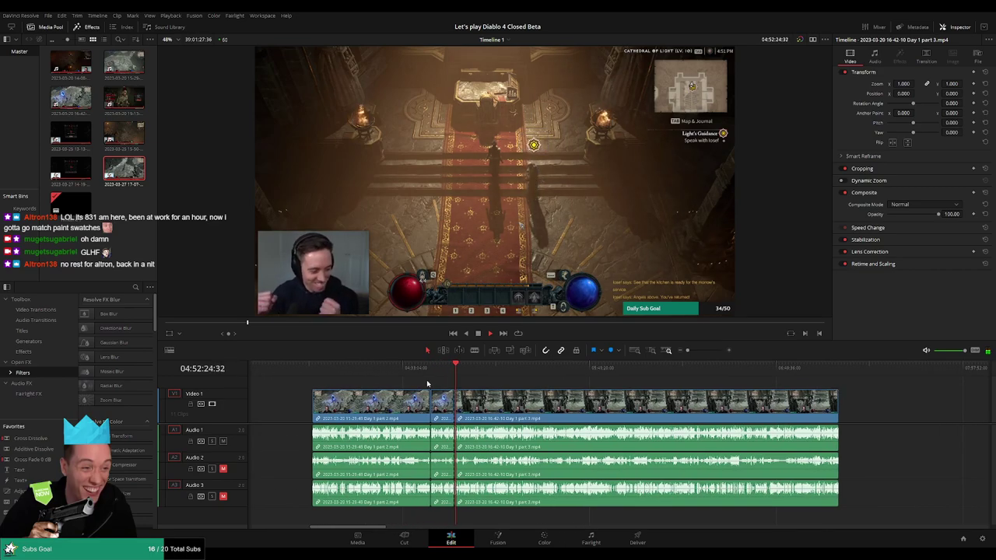
Drag the part 3 footage after the 04:52:00:00 cut rightward, leaving an empty gap before it
{"action": "left_click", "coordinate": [316, 371]}
{"action": "scroll", "coordinate": [616, 404], "scroll_direction": "right", "scroll_amount": 3}
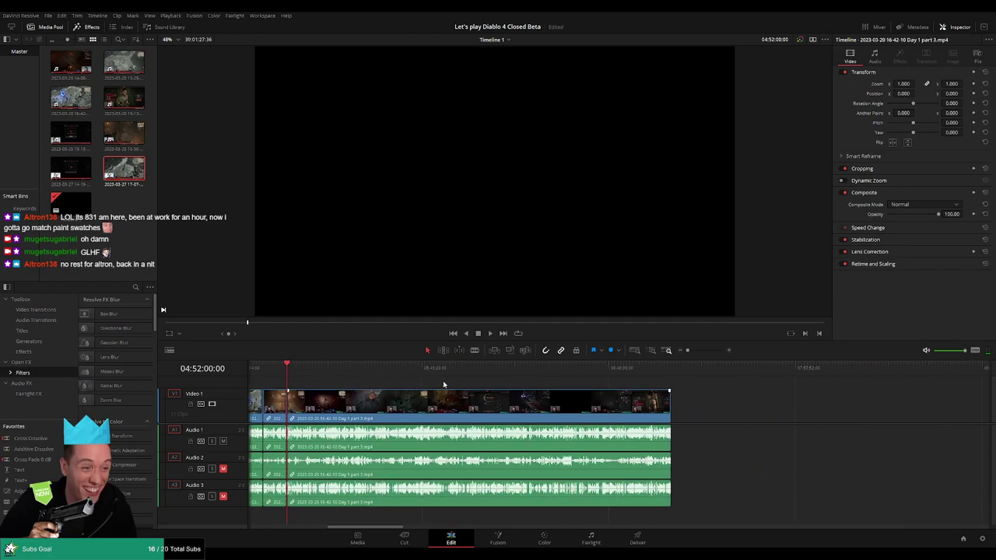
{"action": "left_click_drag", "start_coordinate": [296, 404], "coordinate": [521, 404]}
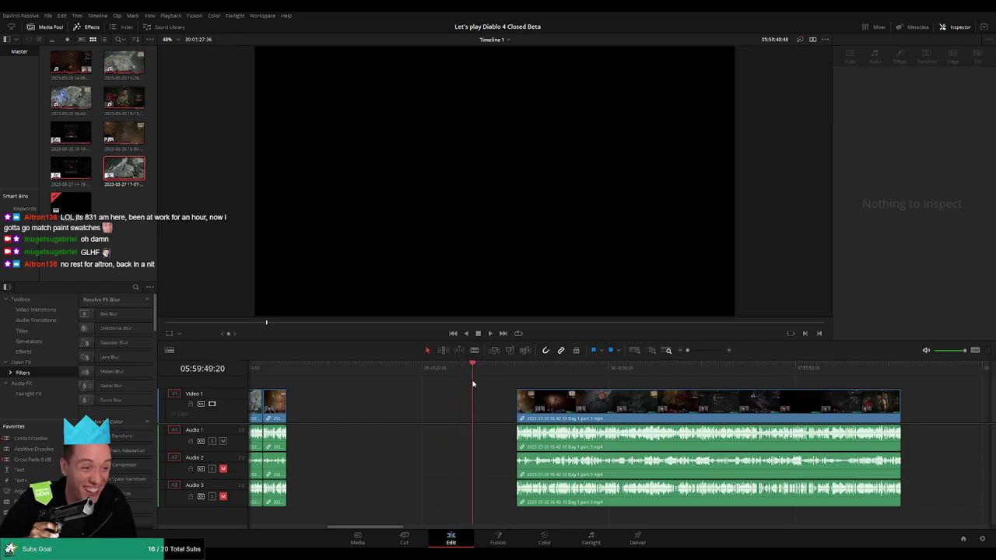
{"action": "left_click_drag", "start_coordinate": [288, 375], "coordinate": [436, 379]}
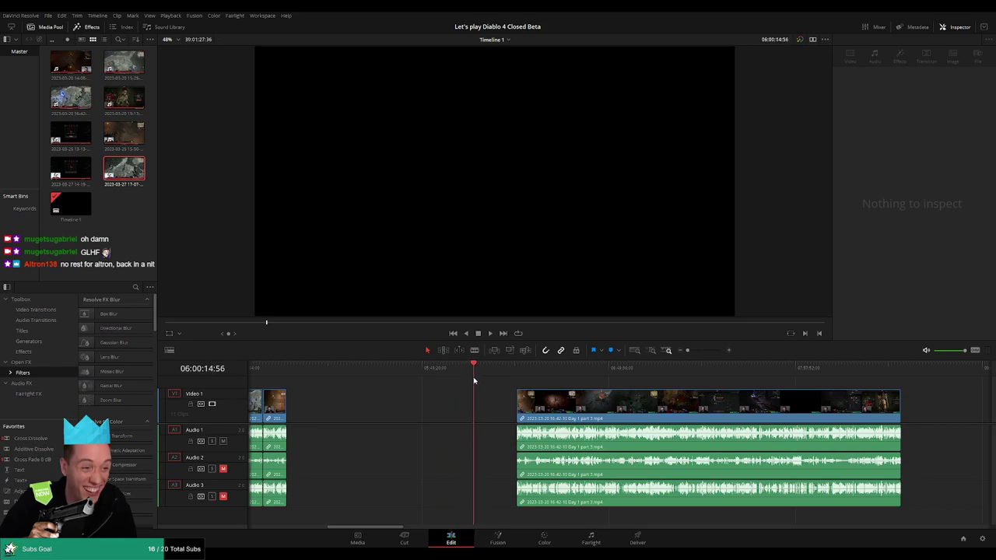
{"action": "scroll", "coordinate": [540, 398], "scroll_direction": "up", "scroll_amount": 3}
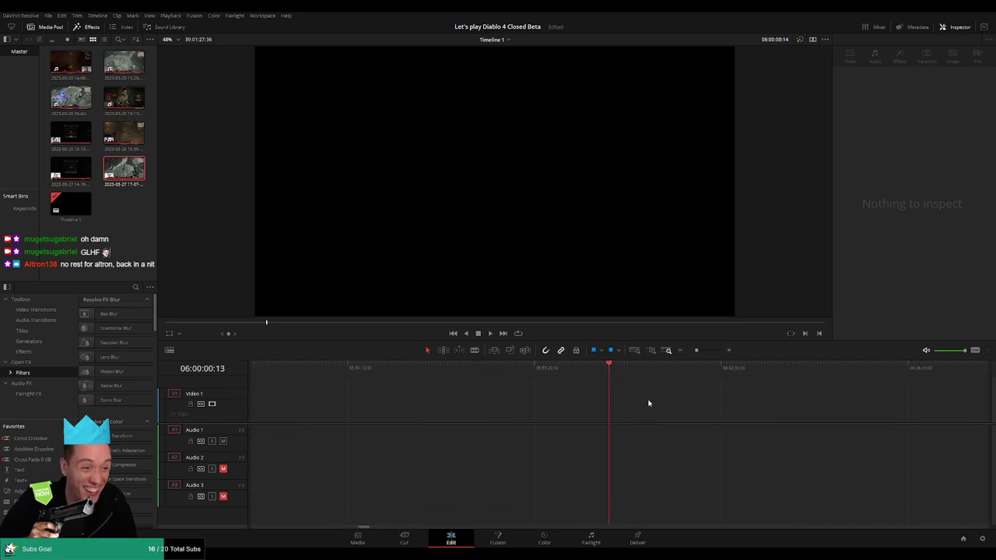
{"action": "scroll", "coordinate": [693, 358], "scroll_direction": "down", "scroll_amount": 3}
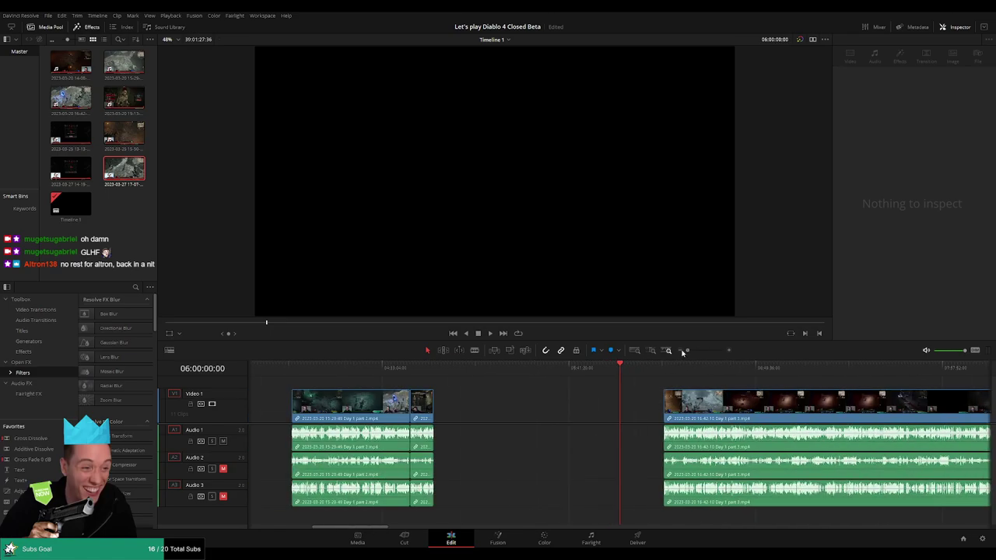
{"action": "left_click_drag", "start_coordinate": [685, 403], "coordinate": [642, 403]}
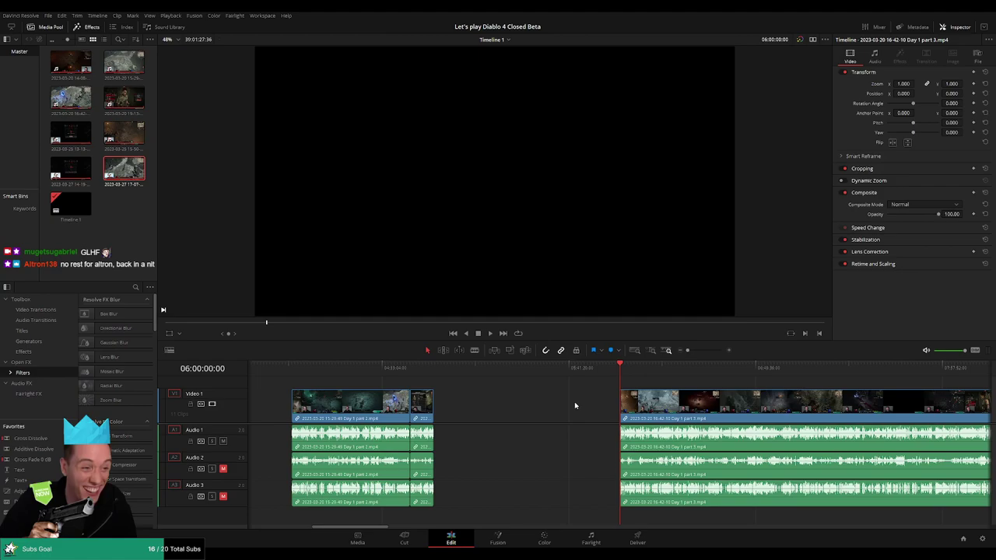
{"action": "key", "text": "space"}
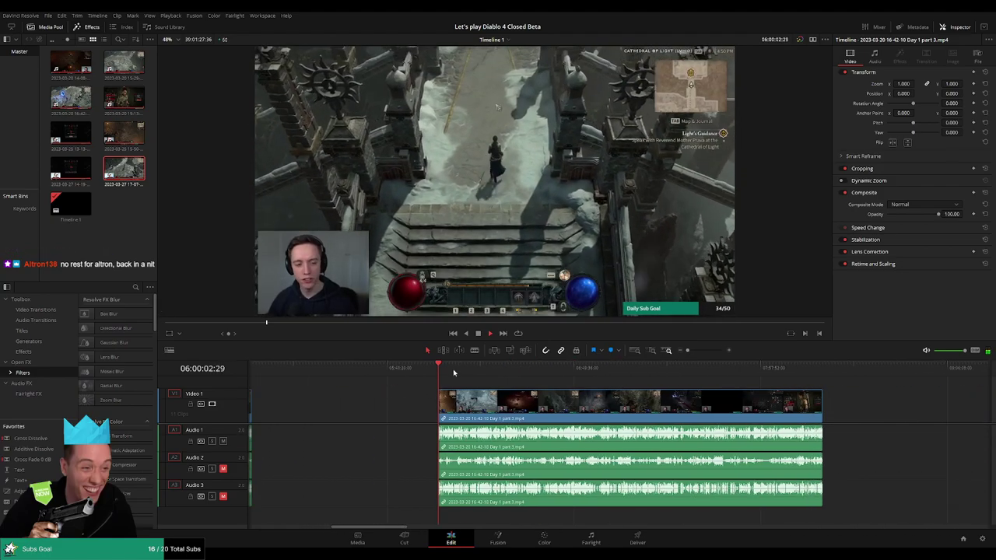
{"action": "left_click_drag", "start_coordinate": [447, 374], "coordinate": [518, 374]}
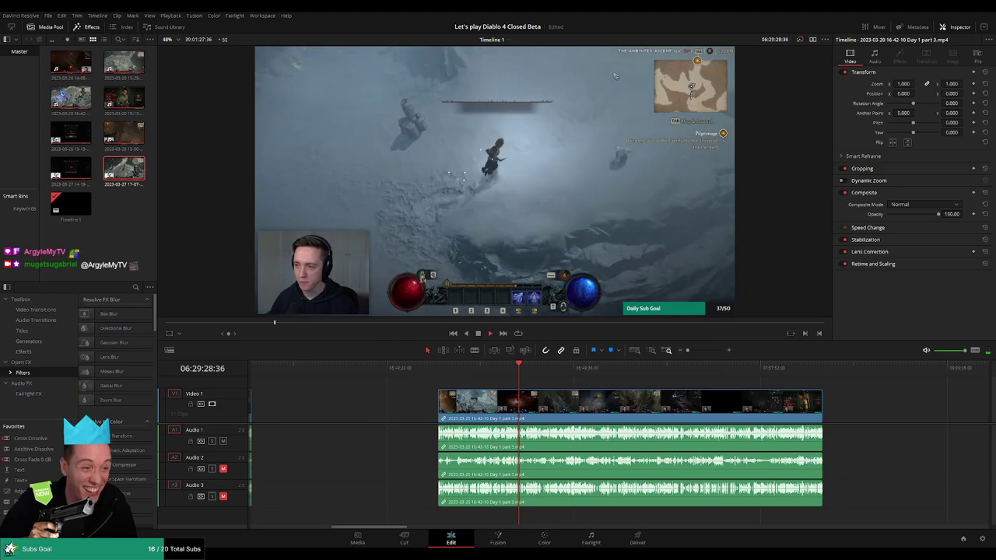
{"action": "left_click", "coordinate": [531, 378]}
{"action": "left_click_drag", "start_coordinate": [577, 377], "coordinate": [577, 376]}
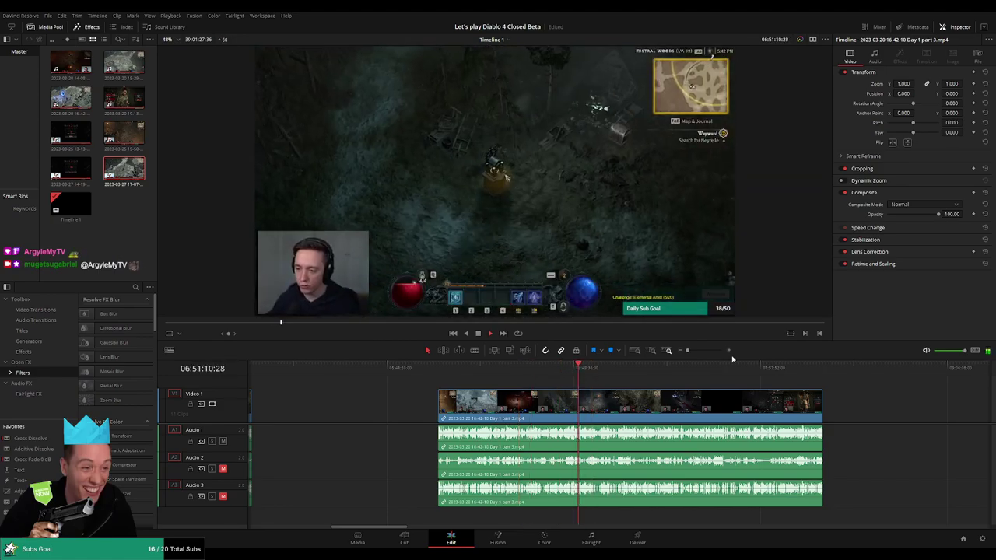
{"action": "left_click_drag", "start_coordinate": [687, 350], "coordinate": [698, 351]}
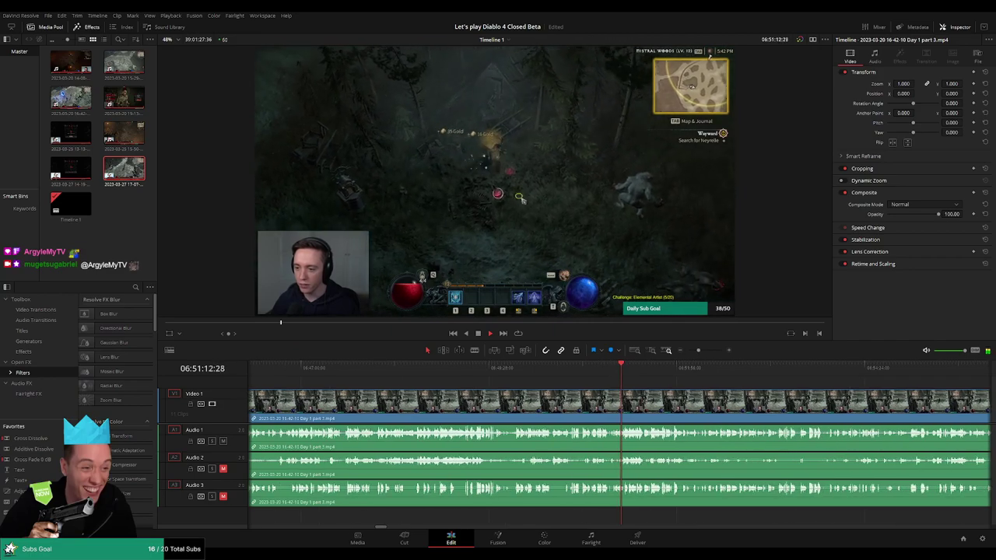
{"action": "scroll", "coordinate": [648, 397], "scroll_direction": "up", "scroll_amount": 1}
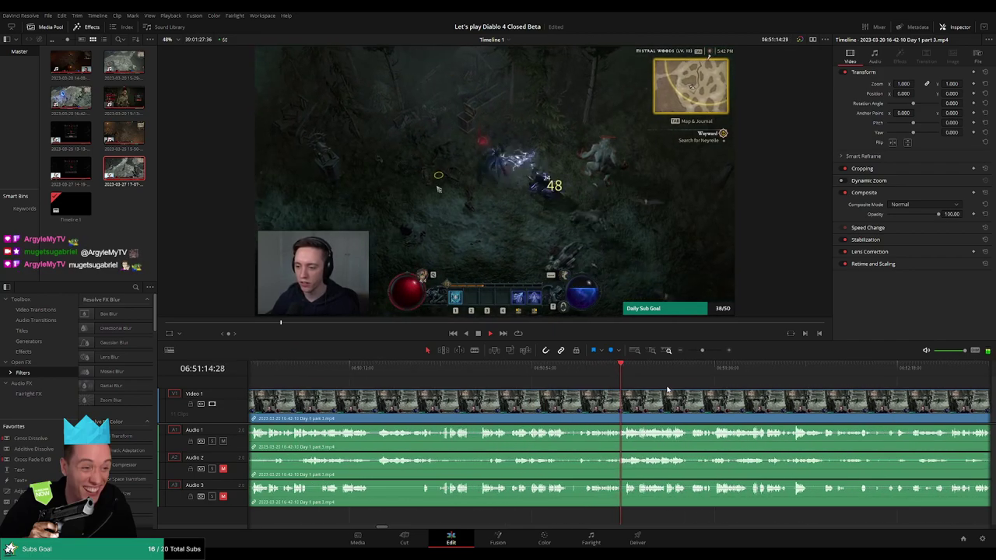
{"action": "scroll", "coordinate": [472, 374], "scroll_direction": "down", "scroll_amount": 2}
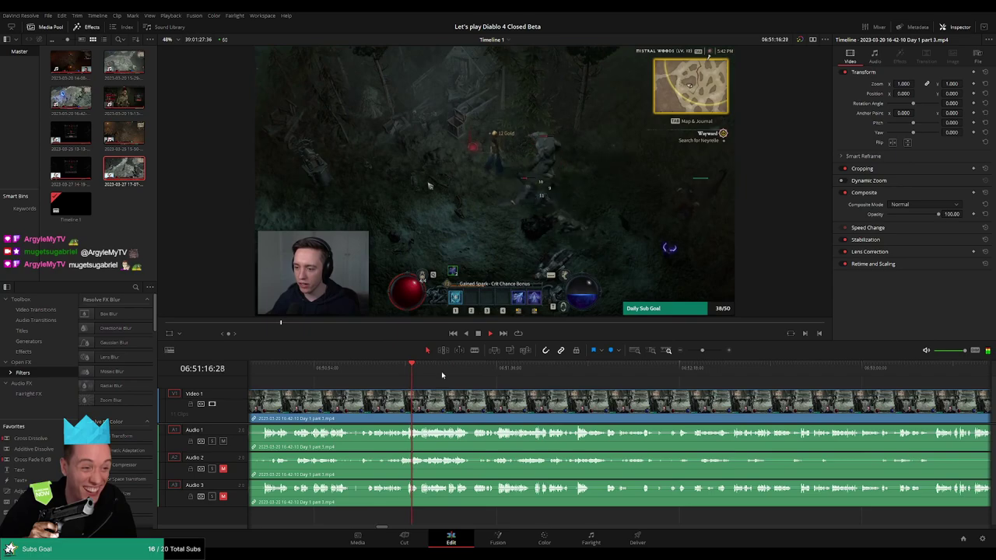
{"action": "left_click_drag", "start_coordinate": [459, 374], "coordinate": [612, 375]}
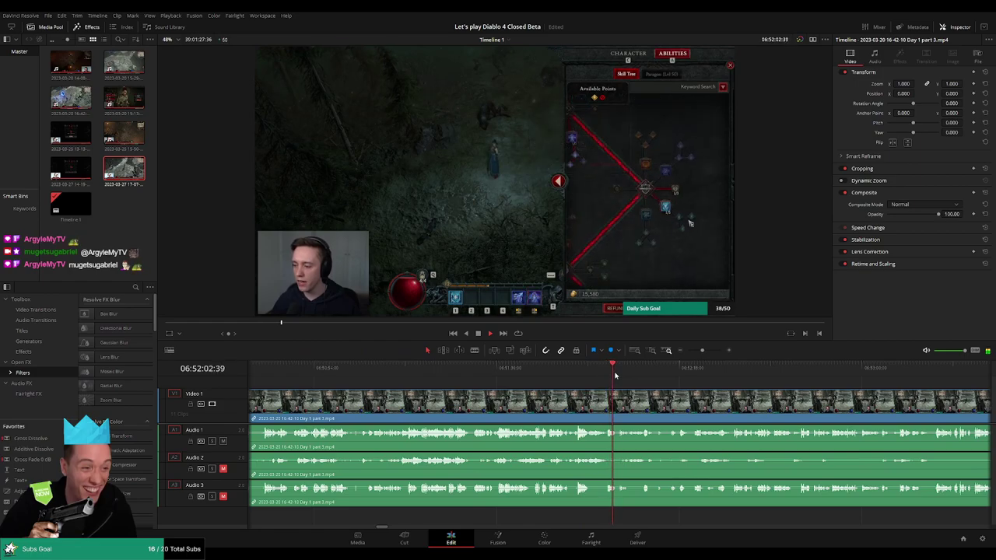
{"action": "scroll", "coordinate": [643, 393], "scroll_direction": "up", "scroll_amount": 3}
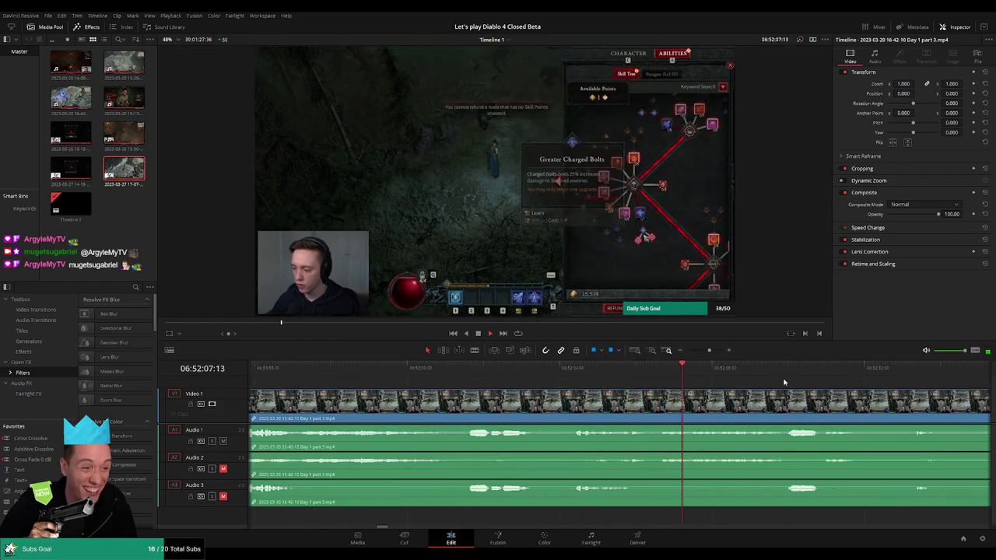
{"action": "left_click", "coordinate": [744, 377]}
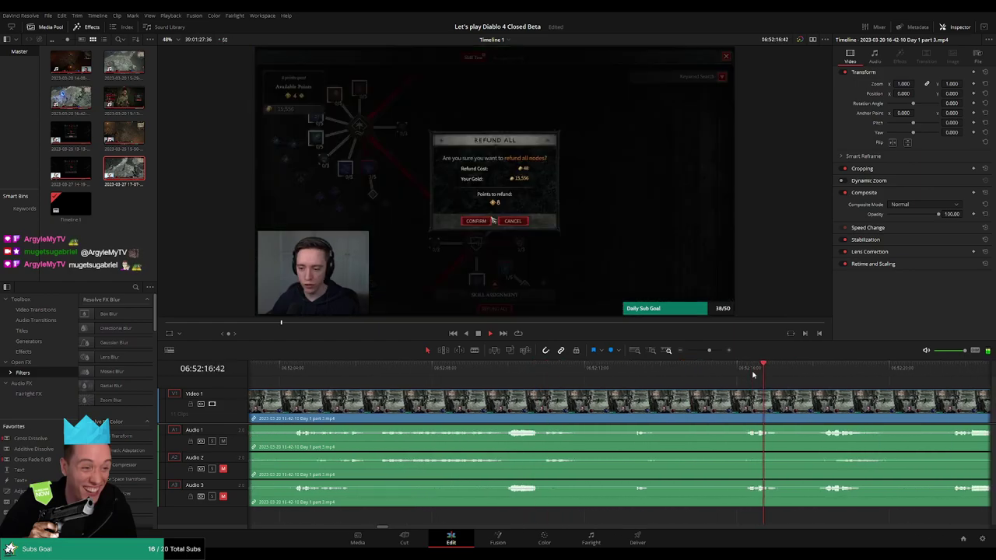
{"action": "scroll", "coordinate": [656, 372], "scroll_direction": "up", "scroll_amount": 1}
{"action": "left_click", "coordinate": [656, 371]}
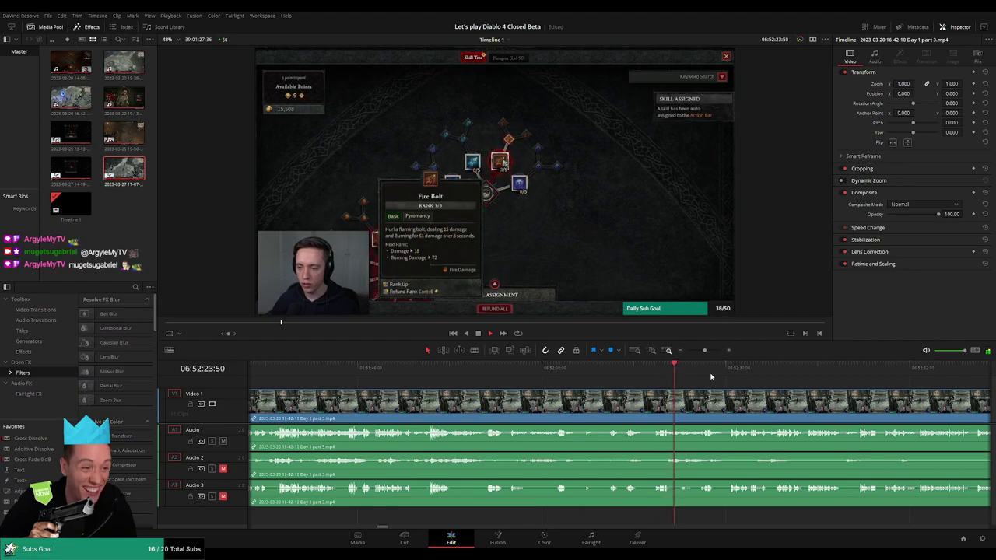
{"action": "left_click", "coordinate": [735, 372]}
{"action": "left_click", "coordinate": [424, 378]}
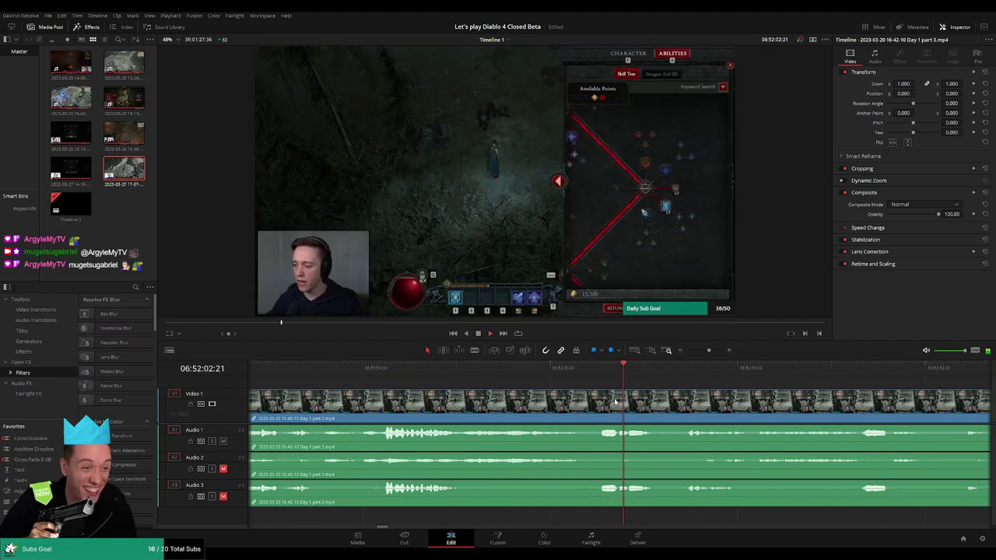
{"action": "left_click_drag", "start_coordinate": [704, 351], "coordinate": [710, 350]}
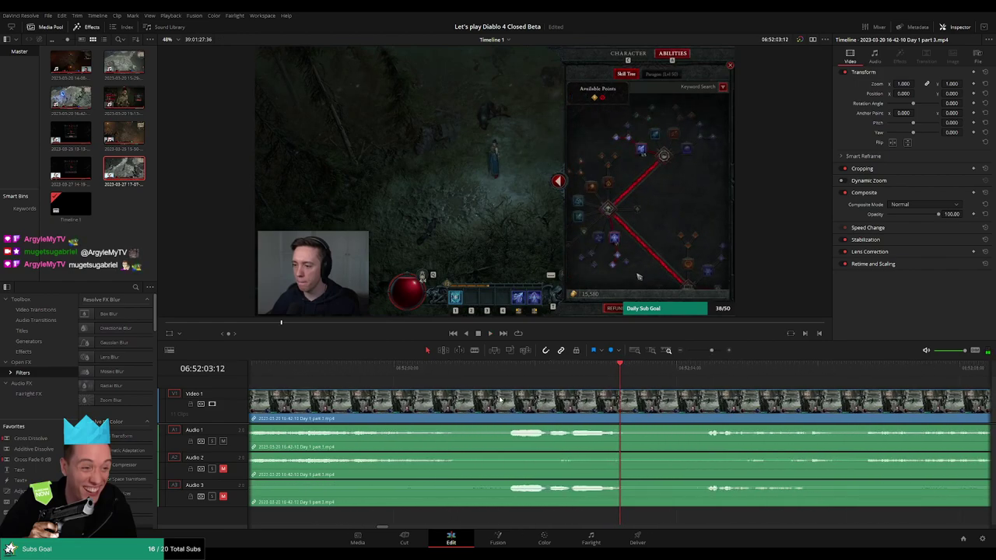
{"action": "left_click_drag", "start_coordinate": [513, 365], "coordinate": [462, 371]}
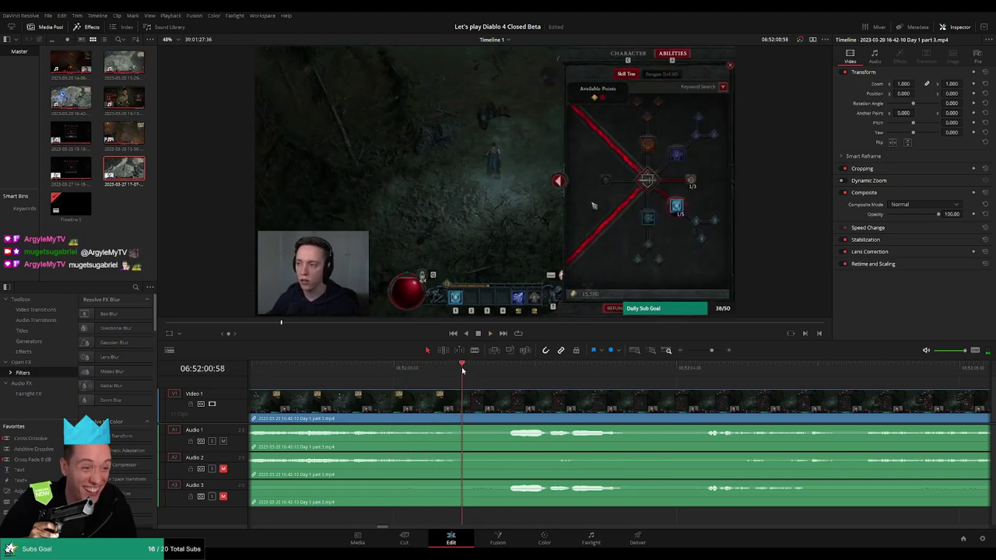
Split at 06:52:01:00, fade Audio 1–3 out before it and Audio 1 and 3 in after, then preview
{"action": "left_click", "coordinate": [464, 404]}
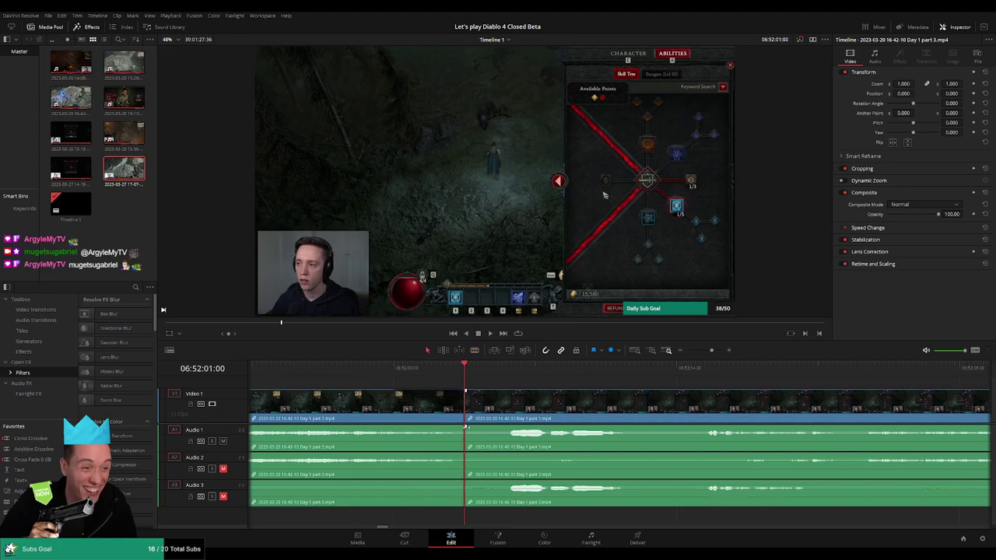
{"action": "left_click_drag", "start_coordinate": [461, 426], "coordinate": [392, 428]}
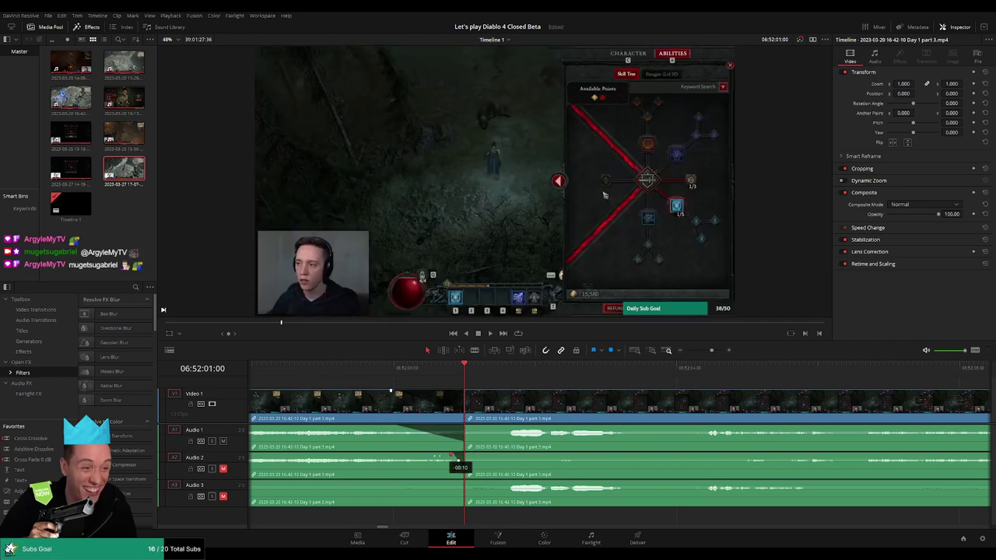
{"action": "left_click_drag", "start_coordinate": [451, 456], "coordinate": [399, 453]}
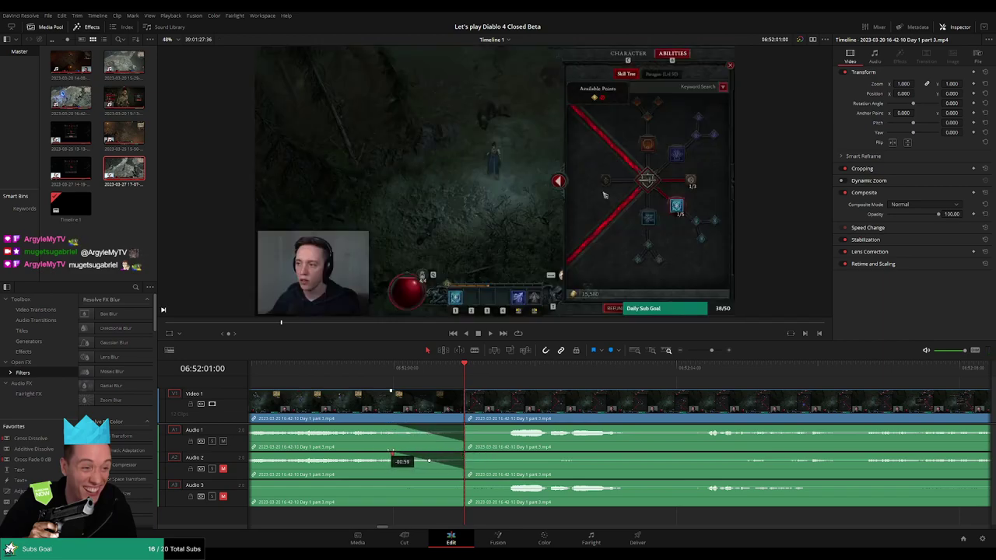
{"action": "left_click_drag", "start_coordinate": [459, 483], "coordinate": [397, 482]}
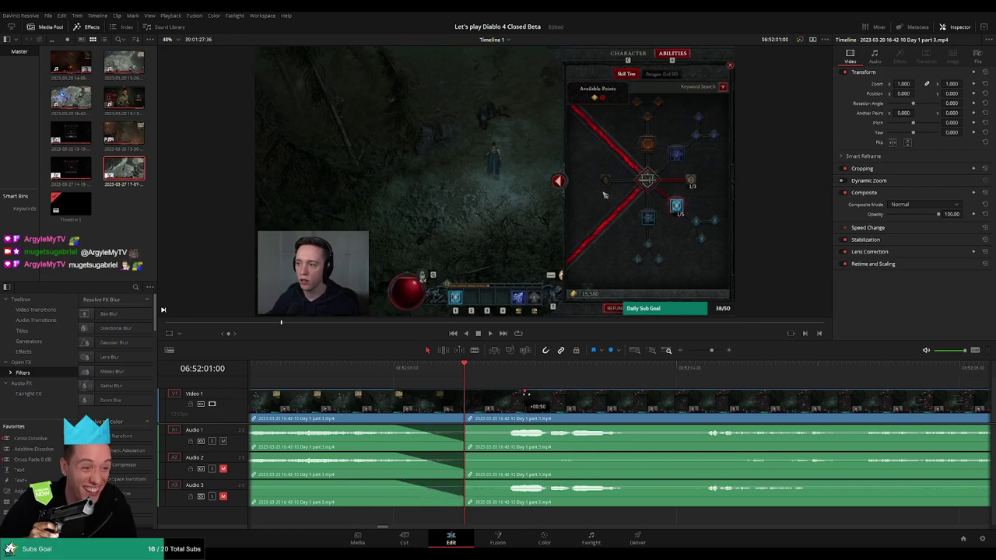
{"action": "mouse_move", "coordinate": [467, 428]}
{"action": "left_mouse_down"}
{"action": "mouse_move", "coordinate": [526, 428]}
{"action": "mouse_move", "coordinate": [535, 452]}
{"action": "left_mouse_up"}
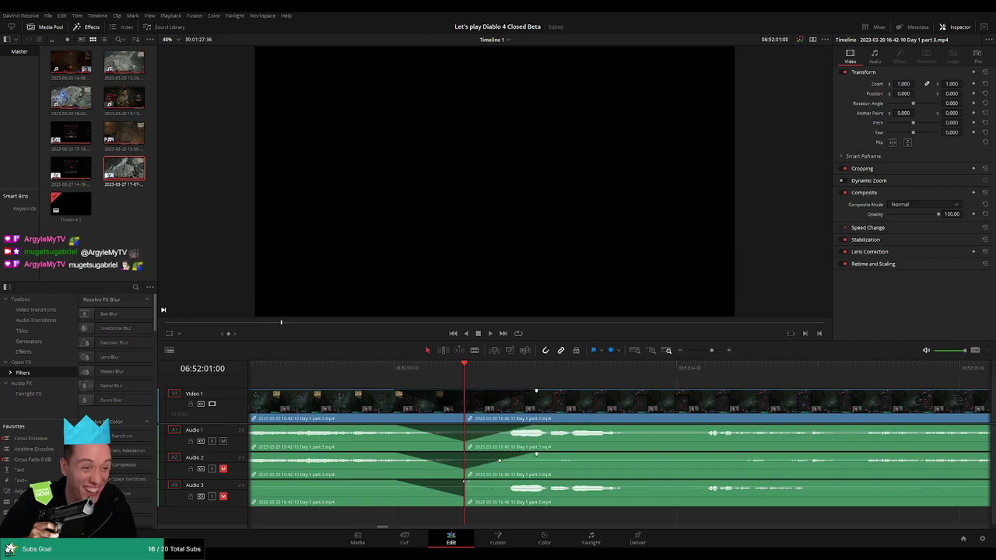
{"action": "left_click_drag", "start_coordinate": [464, 481], "coordinate": [532, 482]}
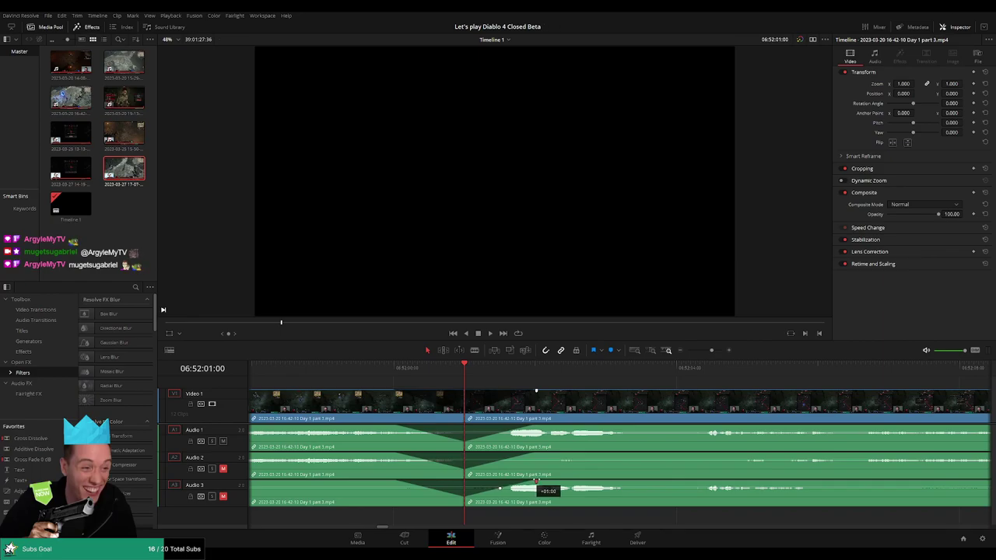
{"action": "key", "text": "space"}
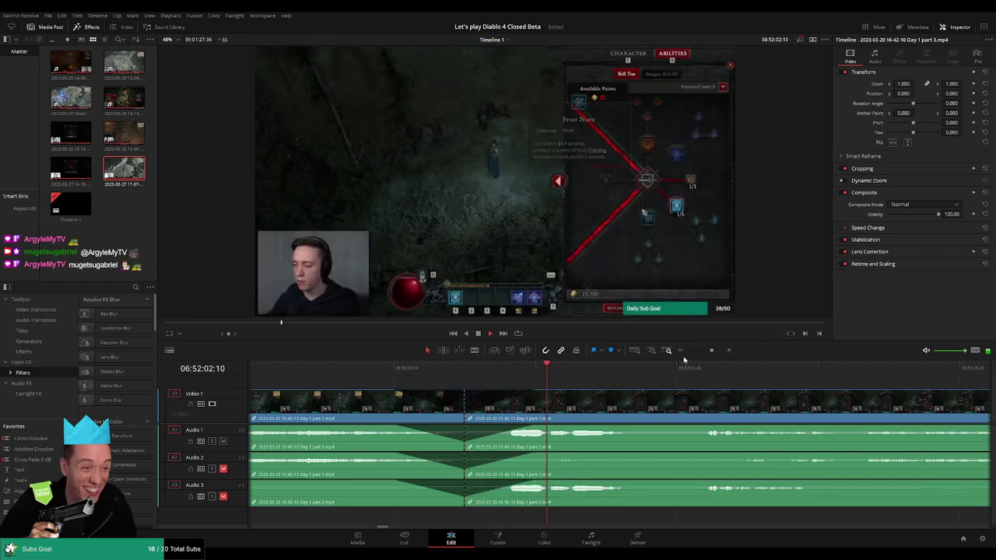
Move the later part 3 piece right so it starts at 08:00:00:00, leaving a gap
{"action": "left_click_drag", "start_coordinate": [711, 350], "coordinate": [687, 350]}
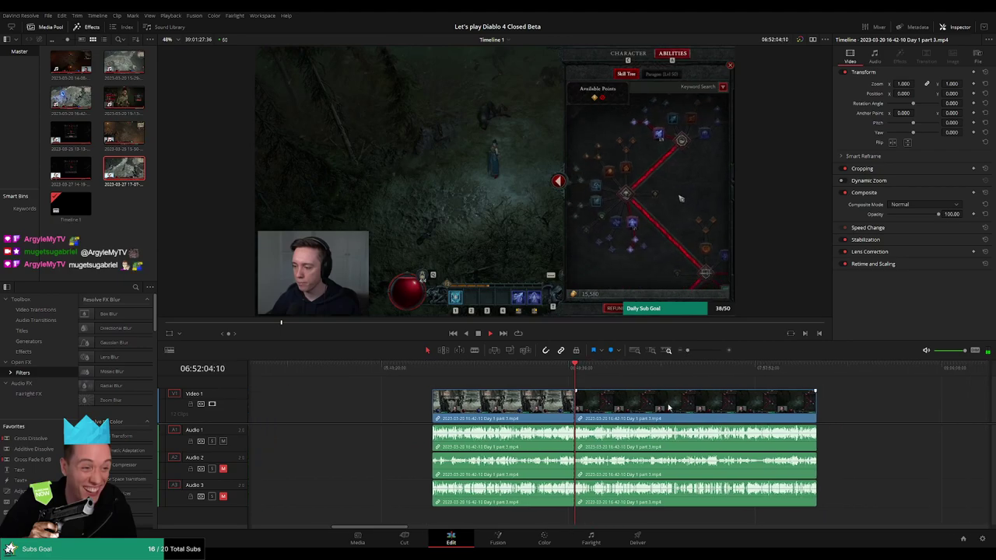
{"action": "left_click", "coordinate": [359, 377]}
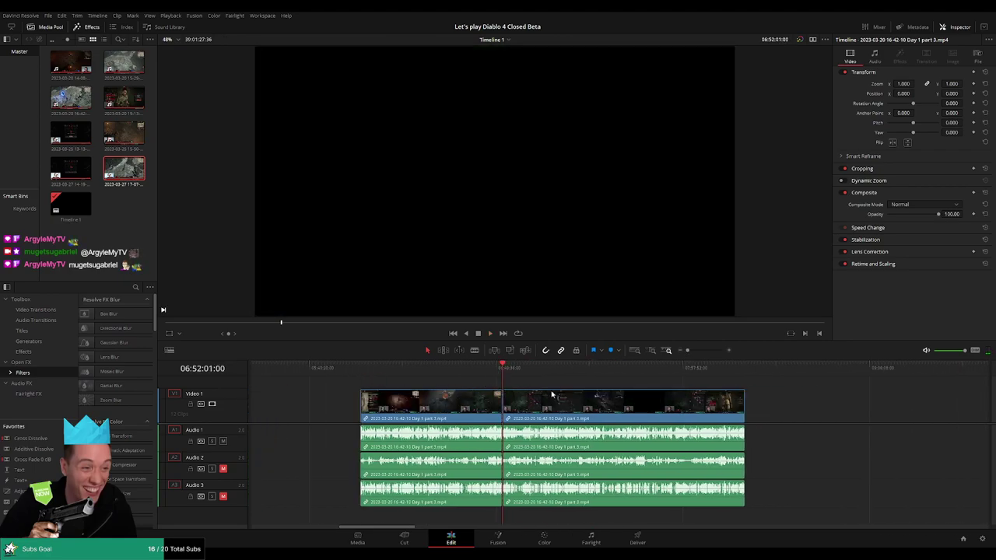
{"action": "scroll", "coordinate": [552, 395], "scroll_direction": "right", "scroll_amount": 4}
{"action": "left_click_drag", "start_coordinate": [482, 401], "coordinate": [708, 412]}
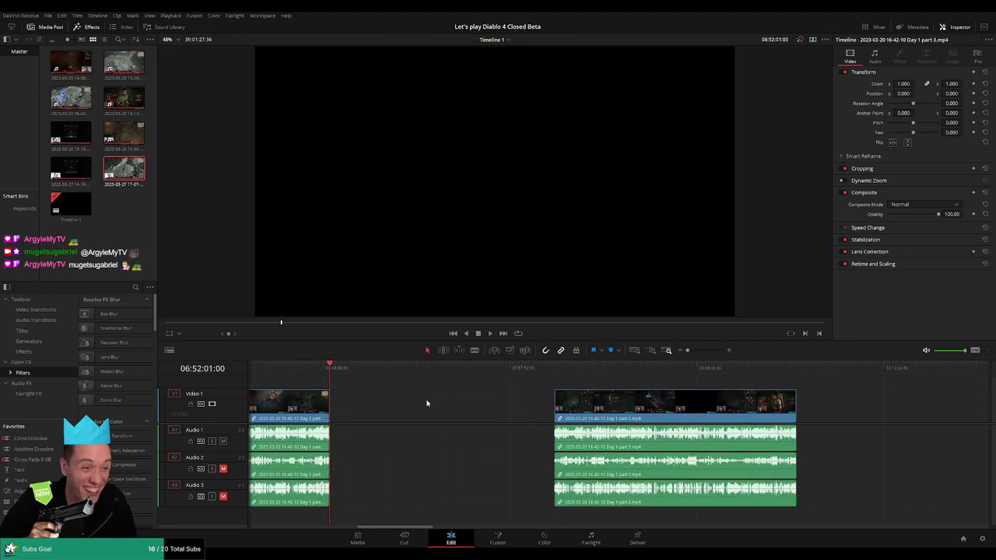
{"action": "left_click", "coordinate": [426, 405]}
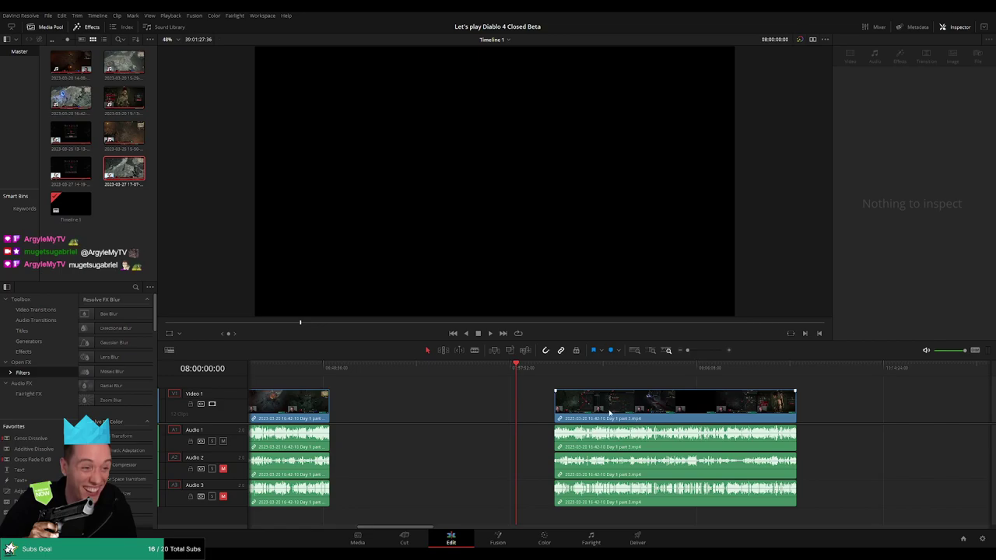
{"action": "left_click_drag", "start_coordinate": [609, 413], "coordinate": [582, 389]}
Scrub through the moved clip to review its footage
{"action": "scroll", "coordinate": [467, 377], "scroll_direction": "right", "scroll_amount": 3}
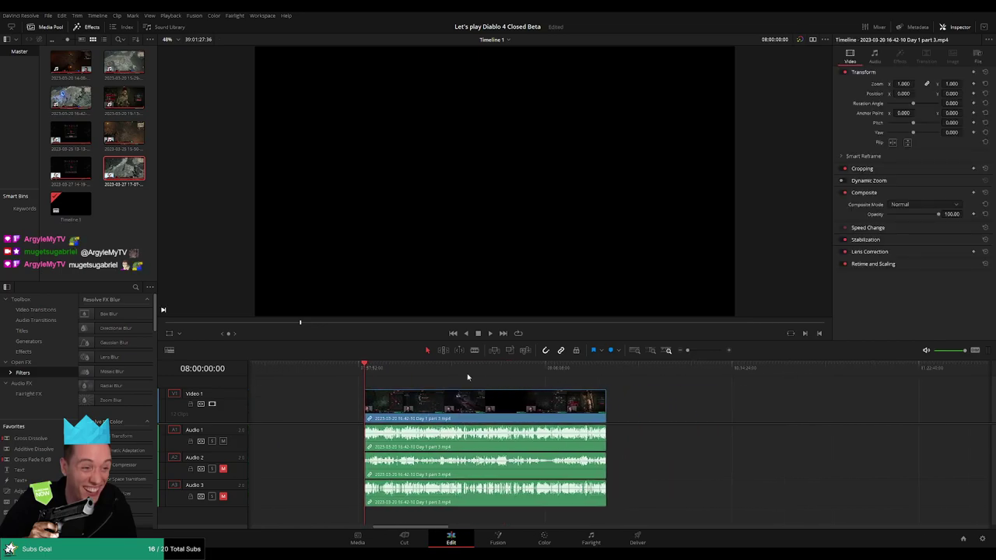
{"action": "left_click_drag", "start_coordinate": [468, 377], "coordinate": [478, 379]}
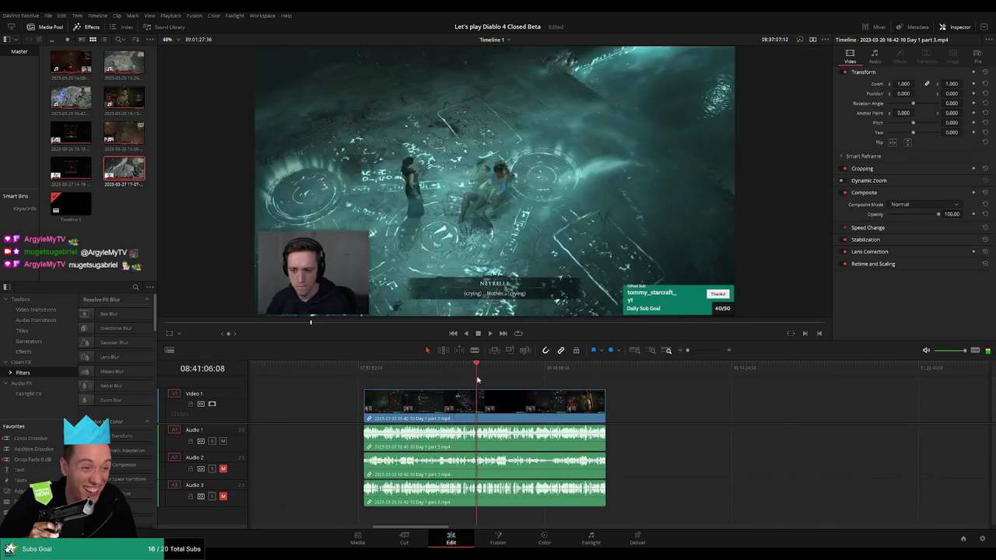
{"action": "left_click_drag", "start_coordinate": [478, 379], "coordinate": [507, 380]}
Find the frame just before the character screen and split every track at 08:52:19:30
{"action": "key", "text": "space"}
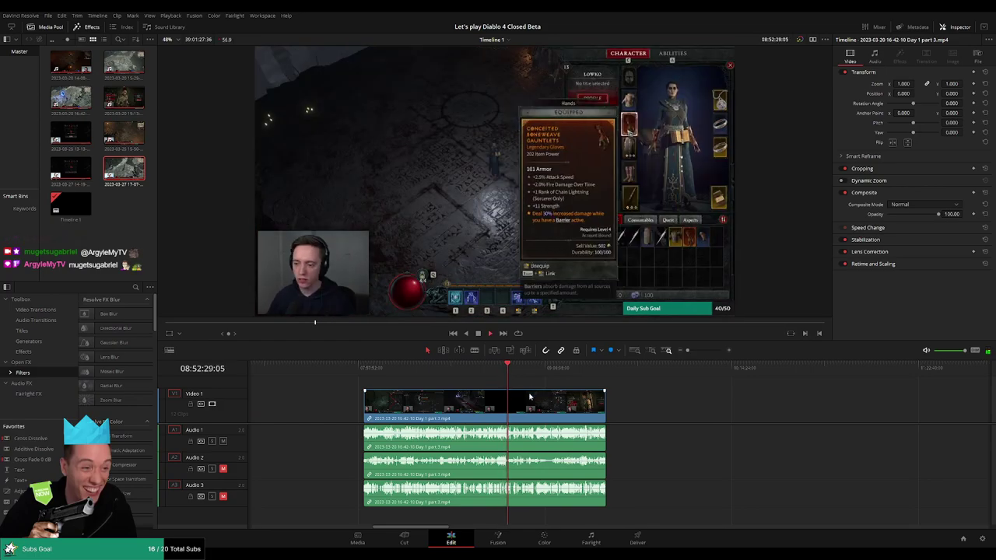
{"action": "scroll", "coordinate": [528, 397], "scroll_direction": "up", "scroll_amount": 3}
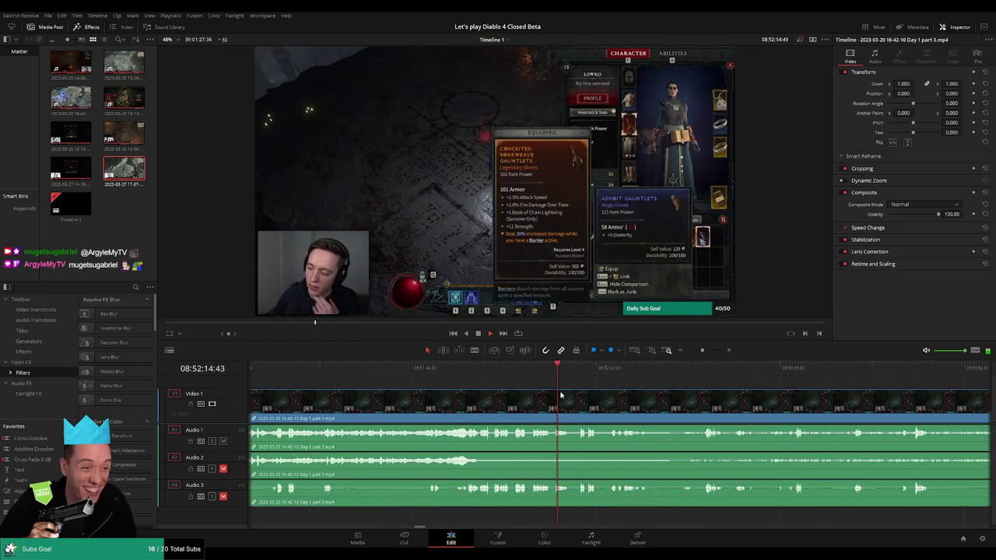
{"action": "left_click", "coordinate": [499, 379]}
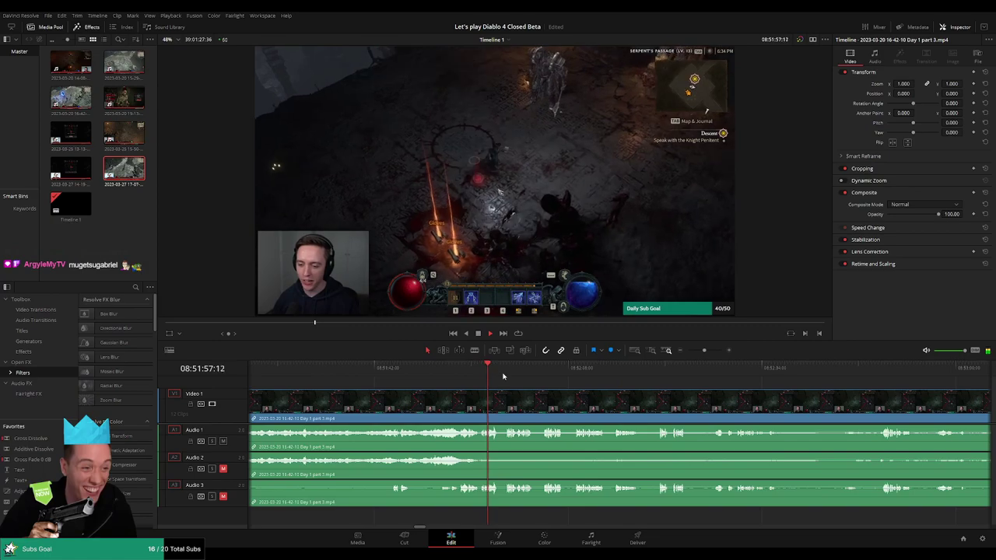
{"action": "left_click", "coordinate": [502, 378]}
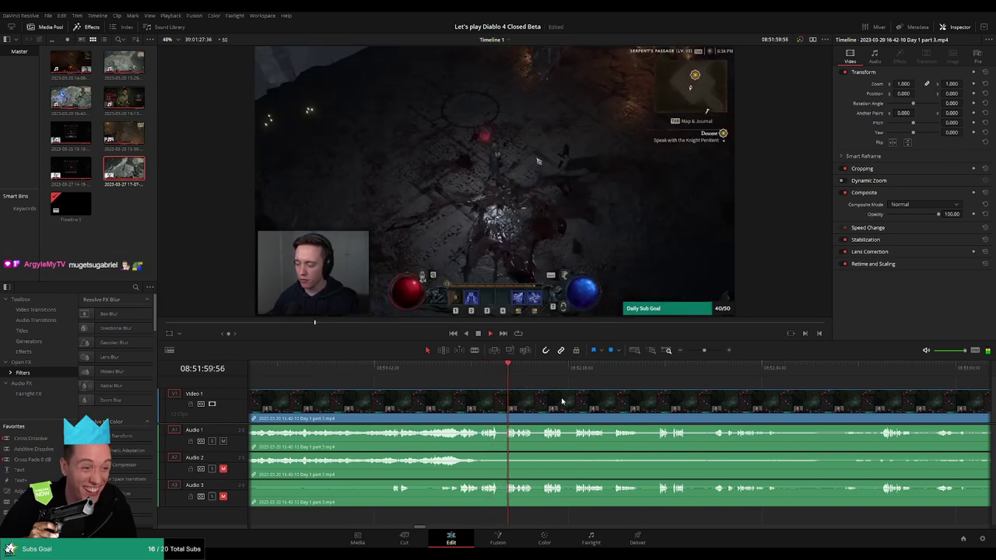
{"action": "scroll", "coordinate": [640, 398], "scroll_direction": "up", "scroll_amount": 3}
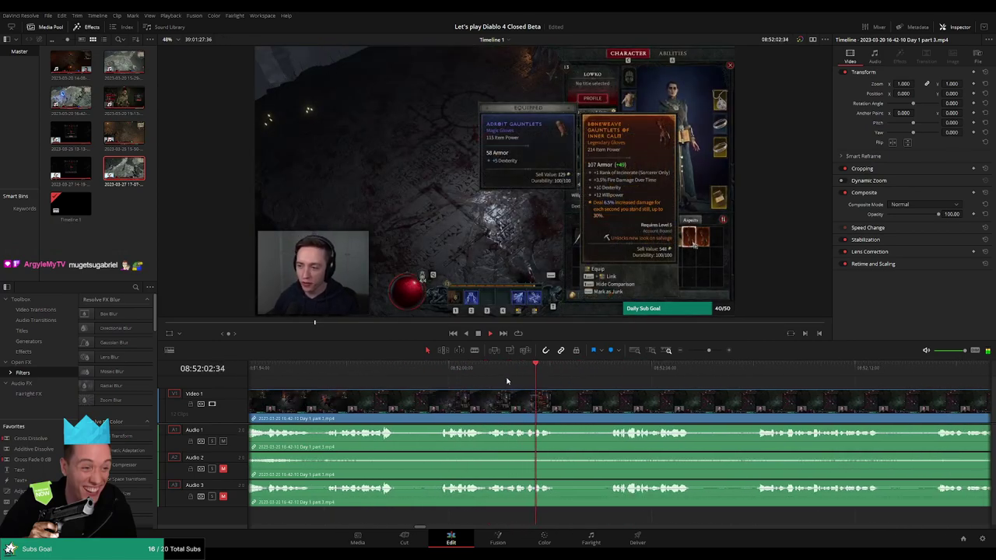
{"action": "left_click", "coordinate": [546, 376]}
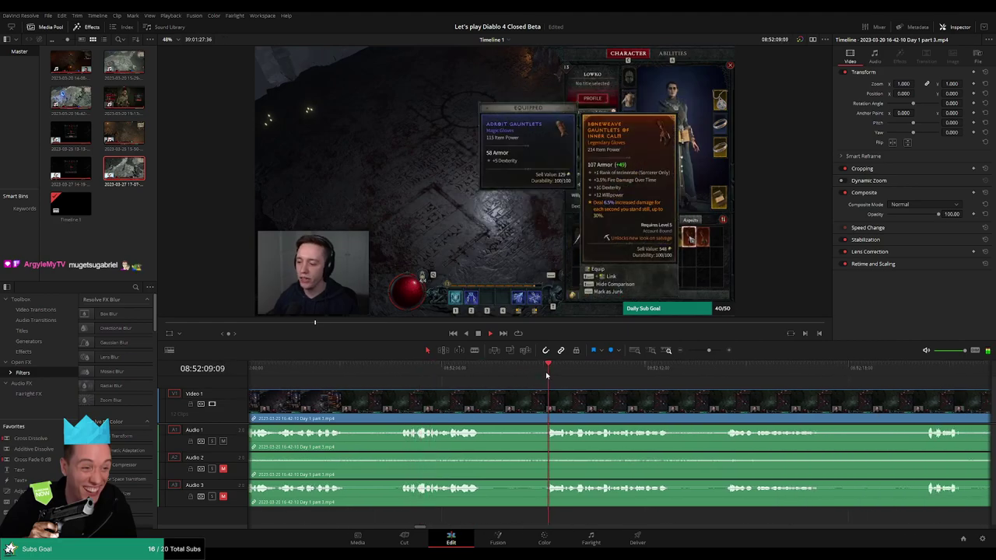
{"action": "left_click", "coordinate": [568, 375]}
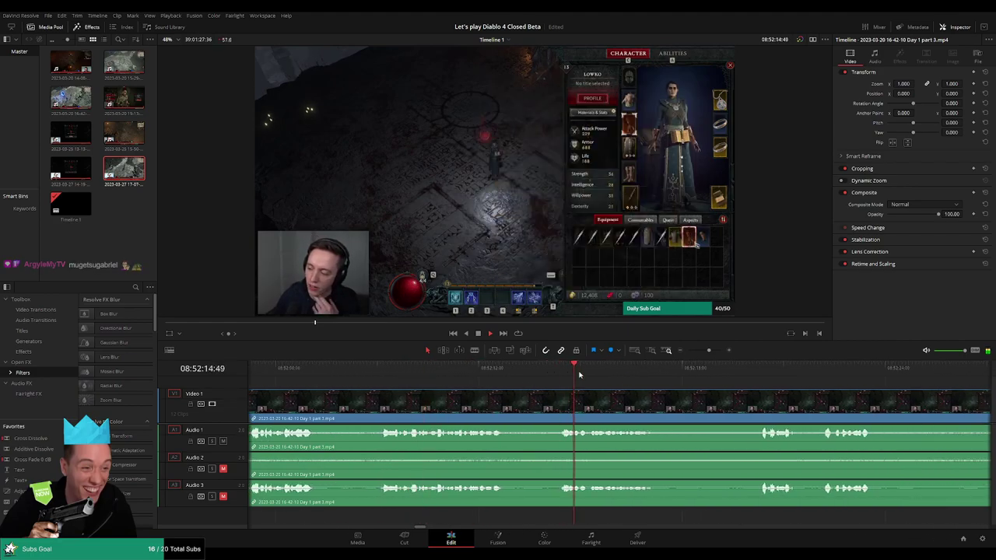
{"action": "left_click", "coordinate": [751, 368]}
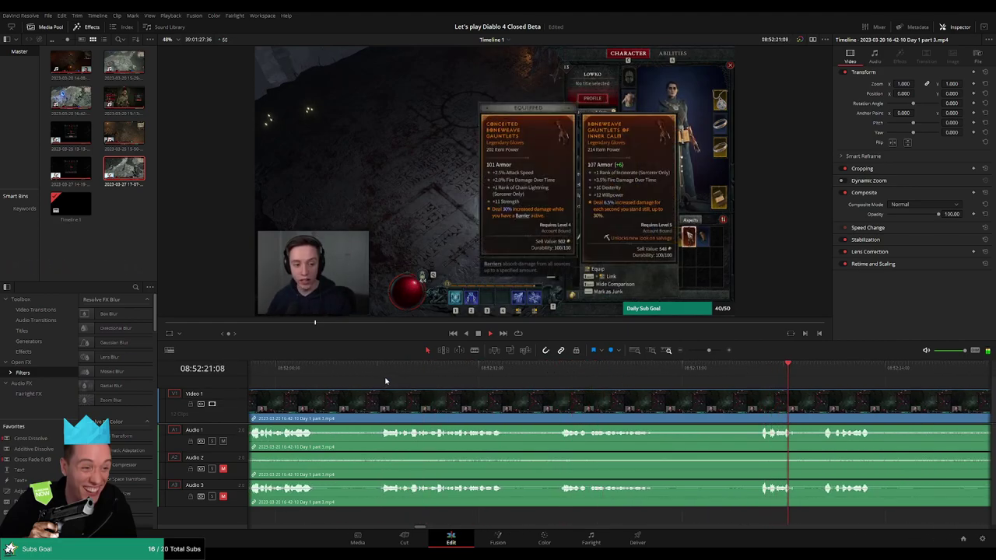
{"action": "left_click", "coordinate": [526, 370]}
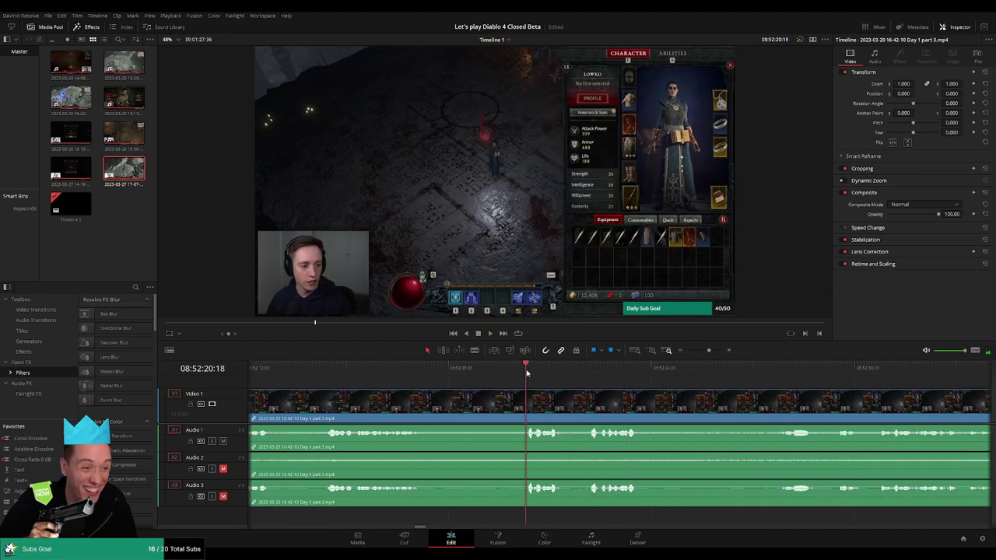
{"action": "left_click_drag", "start_coordinate": [526, 373], "coordinate": [499, 374]}
{"action": "left_click", "coordinate": [506, 407]}
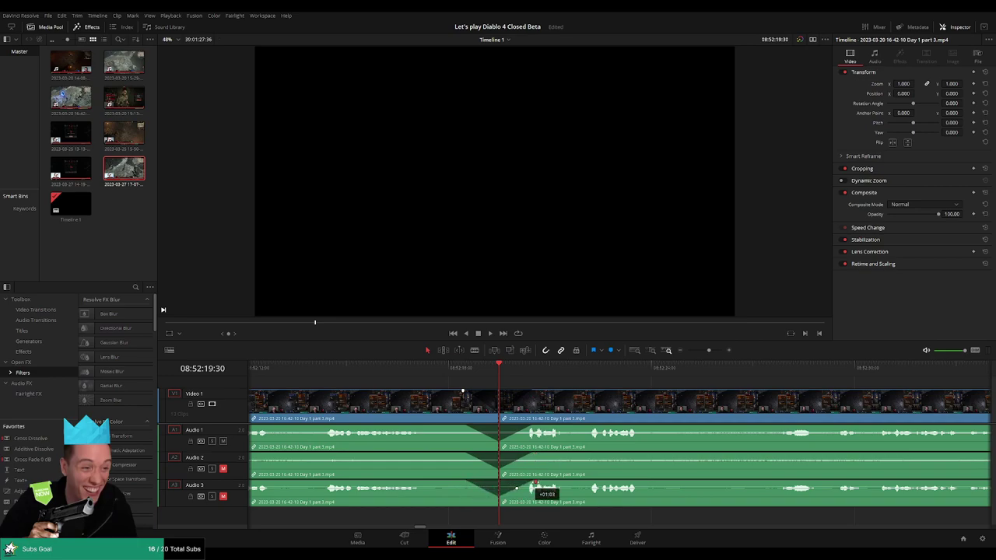
Play back the new 08:52:19:30 cut to check it
{"action": "key", "text": "space"}
{"action": "left_click", "coordinate": [481, 368]}
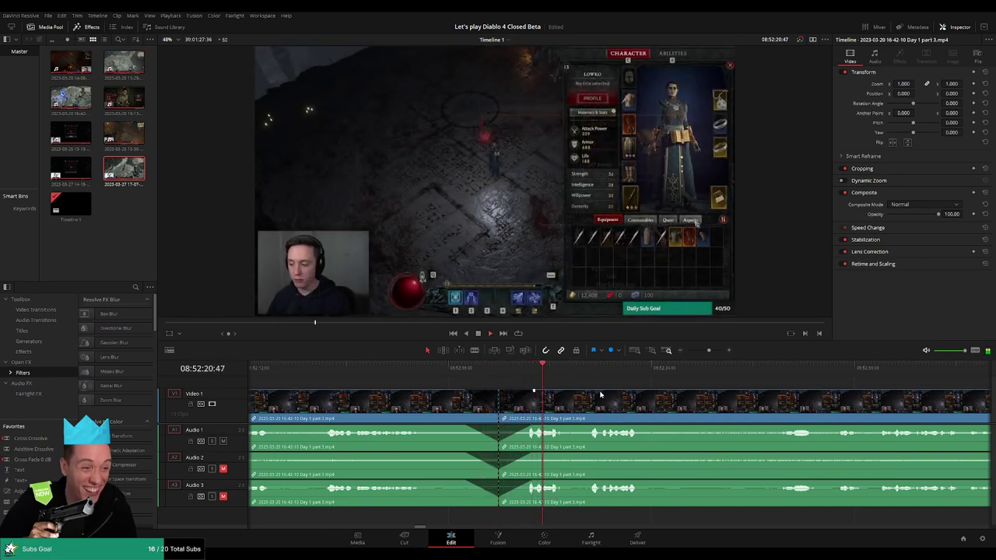
{"action": "scroll", "coordinate": [689, 377], "scroll_direction": "down", "scroll_amount": 2}
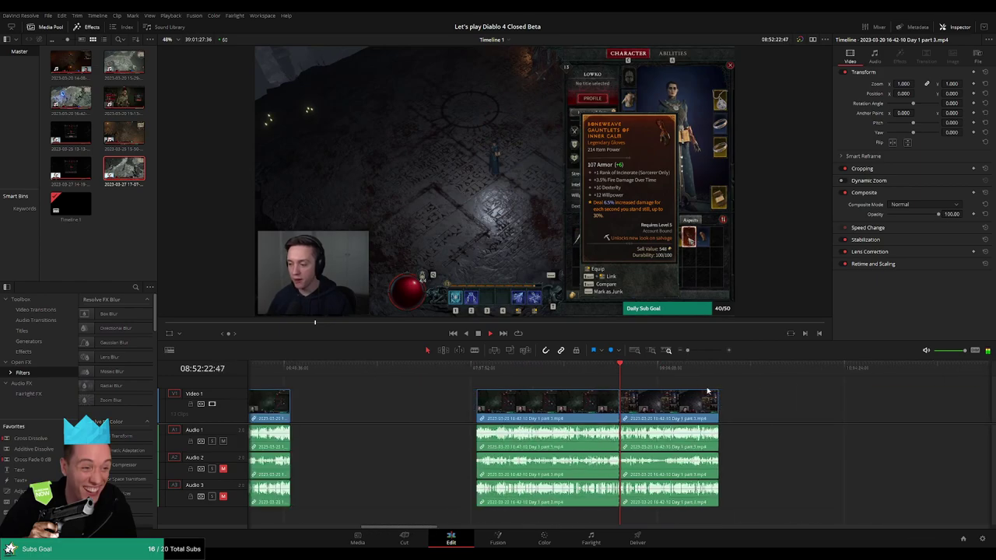
{"action": "scroll", "coordinate": [677, 397], "scroll_direction": "down", "scroll_amount": 2}
{"action": "scroll", "coordinate": [671, 409], "scroll_direction": "down", "scroll_amount": 2}
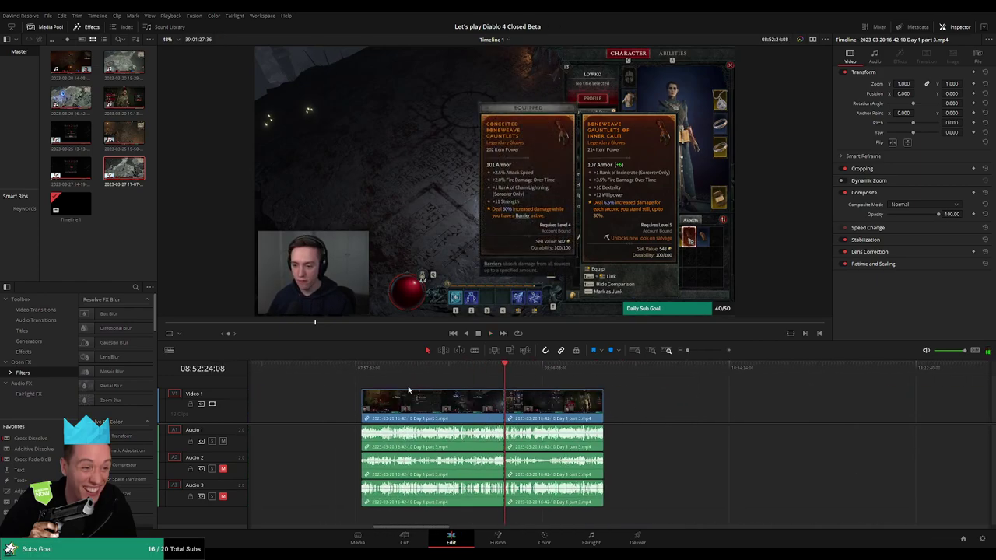
Drag the part 3 clip further right along the timeline
{"action": "key", "text": "Home"}
{"action": "scroll", "coordinate": [581, 407], "scroll_direction": "right", "scroll_amount": 2}
{"action": "scroll", "coordinate": [581, 406], "scroll_direction": "down", "scroll_amount": 2}
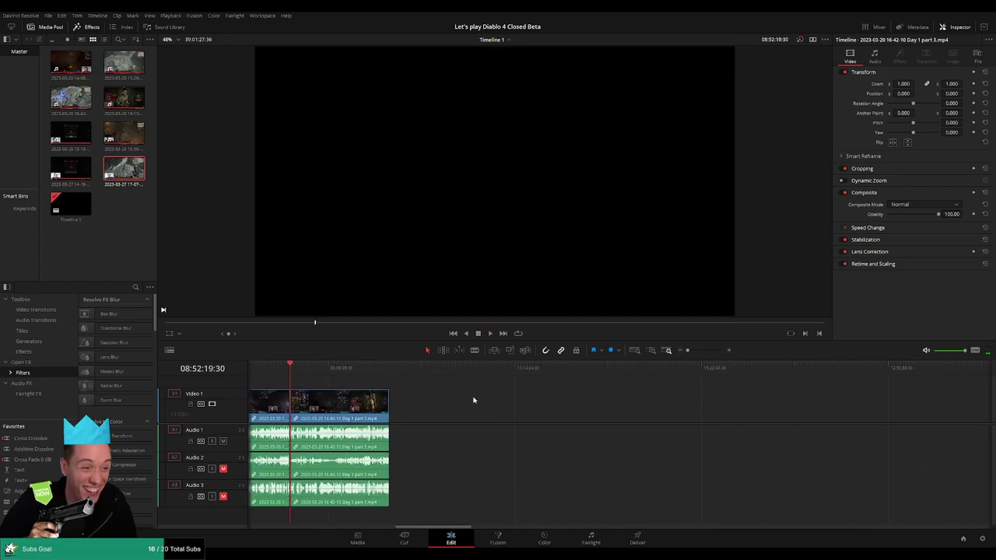
{"action": "left_click_drag", "start_coordinate": [349, 418], "coordinate": [600, 419]}
{"action": "left_click", "coordinate": [415, 405]}
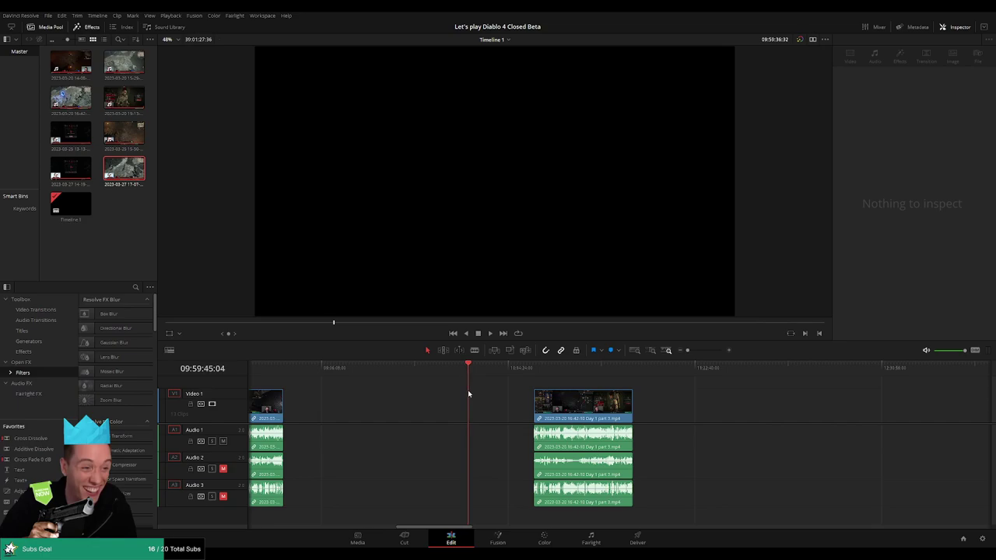
Place Day 1 part 4 directly after the part 3 piece with no gap
{"action": "scroll", "coordinate": [606, 396], "scroll_direction": "up", "scroll_amount": 3}
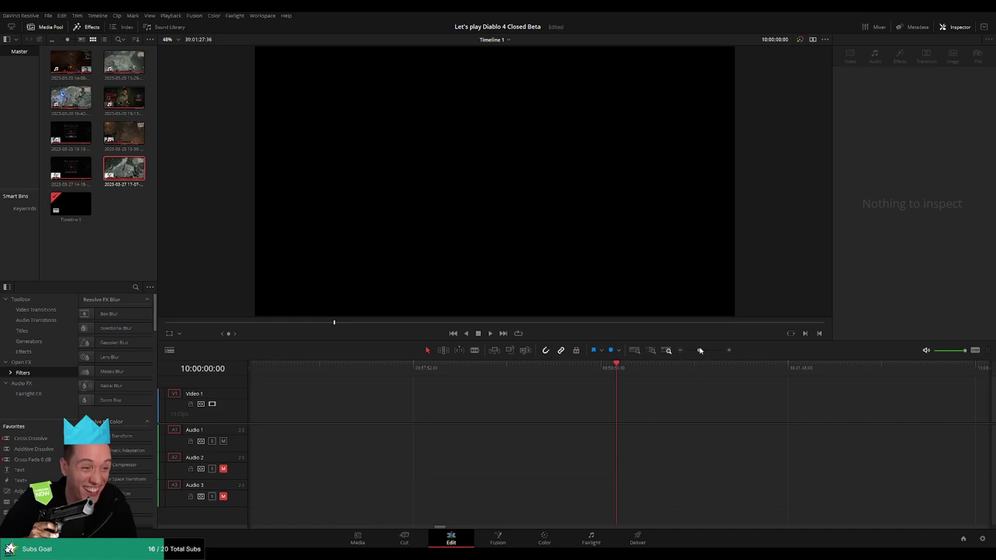
{"action": "left_click_drag", "start_coordinate": [700, 351], "coordinate": [687, 351]}
{"action": "left_click_drag", "start_coordinate": [728, 410], "coordinate": [664, 410]}
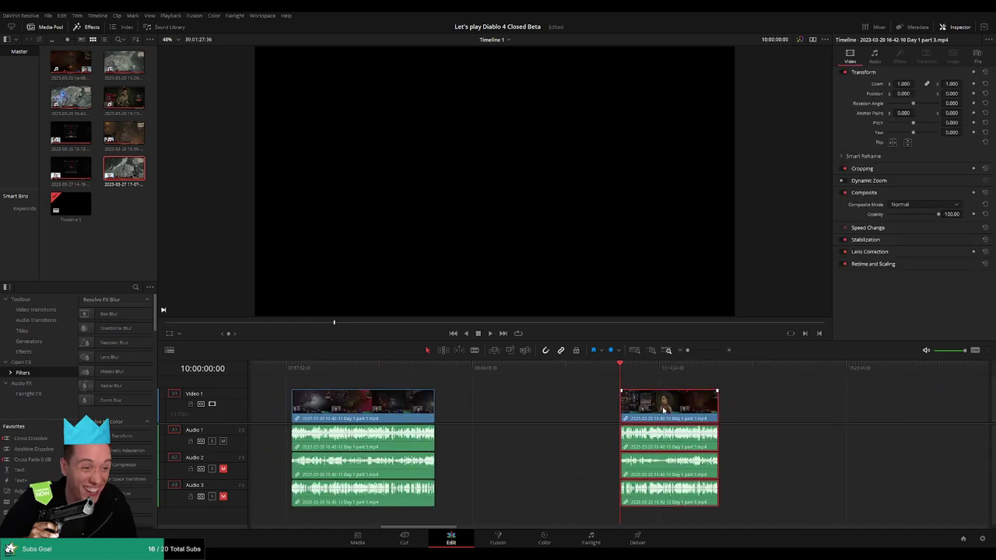
{"action": "left_click", "coordinate": [842, 412]}
{"action": "scroll", "coordinate": [578, 404], "scroll_direction": "right", "scroll_amount": 5}
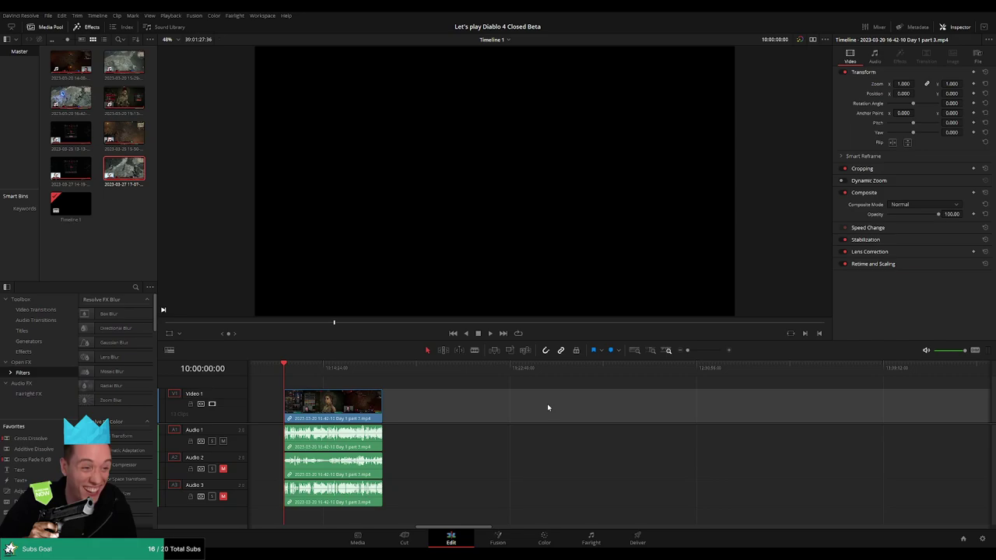
{"action": "key", "text": "ctrl+z"}
Zoom in and play around the clip join to pick the cut frame
{"action": "left_click", "coordinate": [382, 370]}
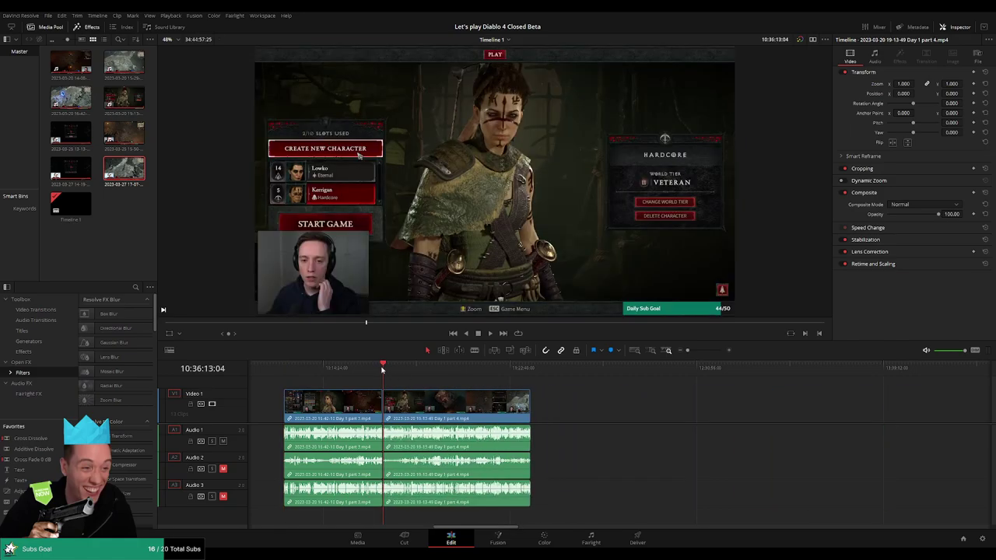
{"action": "left_click", "coordinate": [380, 371]}
{"action": "left_click_drag", "start_coordinate": [687, 350], "coordinate": [709, 351]}
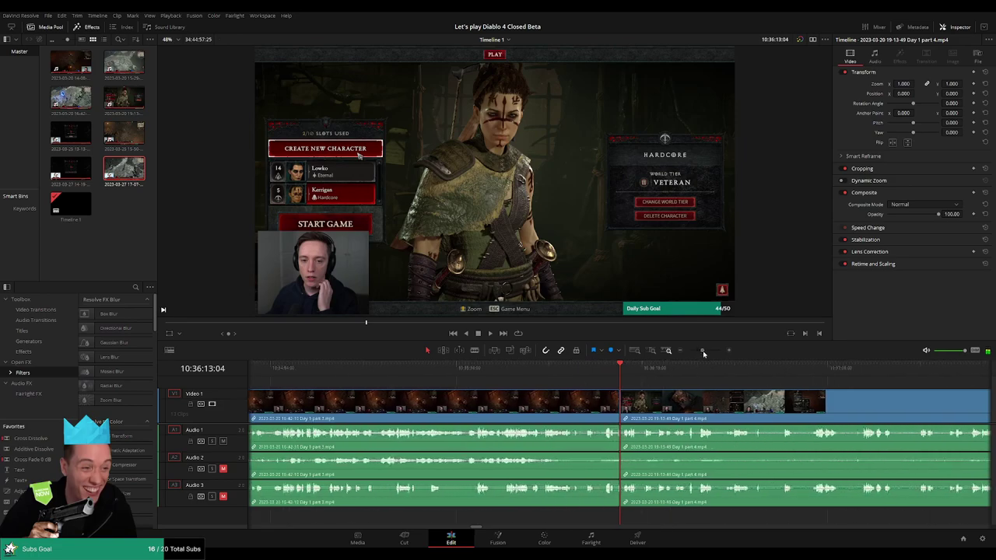
{"action": "left_click", "coordinate": [590, 375]}
{"action": "key", "text": "space"}
{"action": "left_click", "coordinate": [562, 375]}
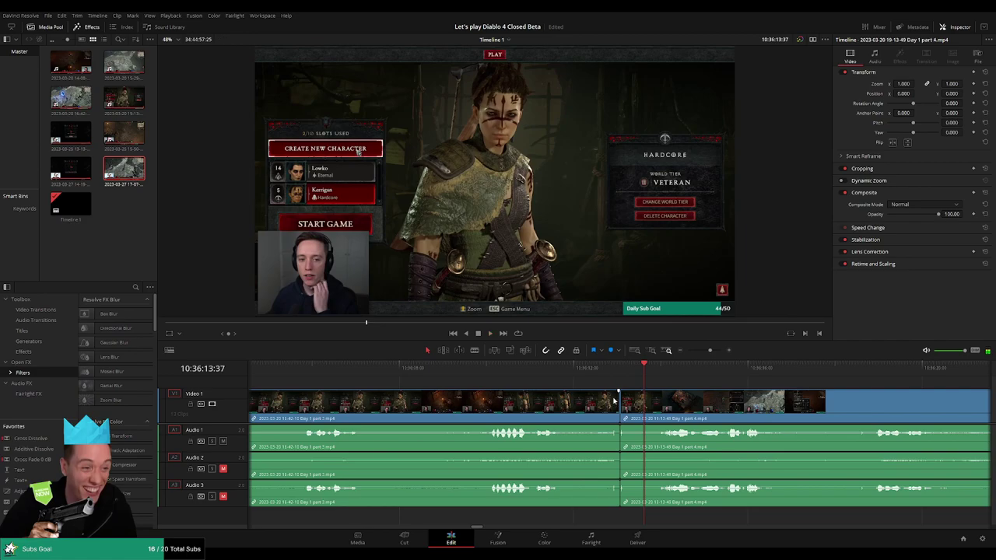
{"action": "left_click", "coordinate": [580, 375]}
Split all tracks there, delete the piece before part 4 and close the gap
{"action": "key", "text": "b"}
{"action": "left_click", "coordinate": [576, 405]}
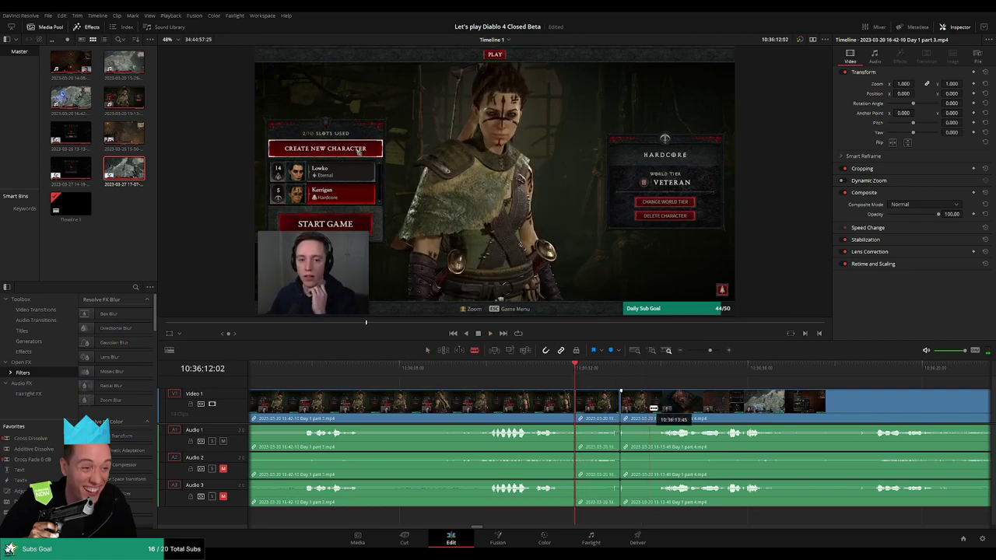
{"action": "key", "text": "a"}
{"action": "left_click", "coordinate": [599, 405]}
{"action": "key", "text": "Delete"}
{"action": "left_click_drag", "start_coordinate": [644, 410], "coordinate": [605, 410]}
Add the default crossfade across the cut on all tracks and play it back
{"action": "key", "text": "ctrl+t"}
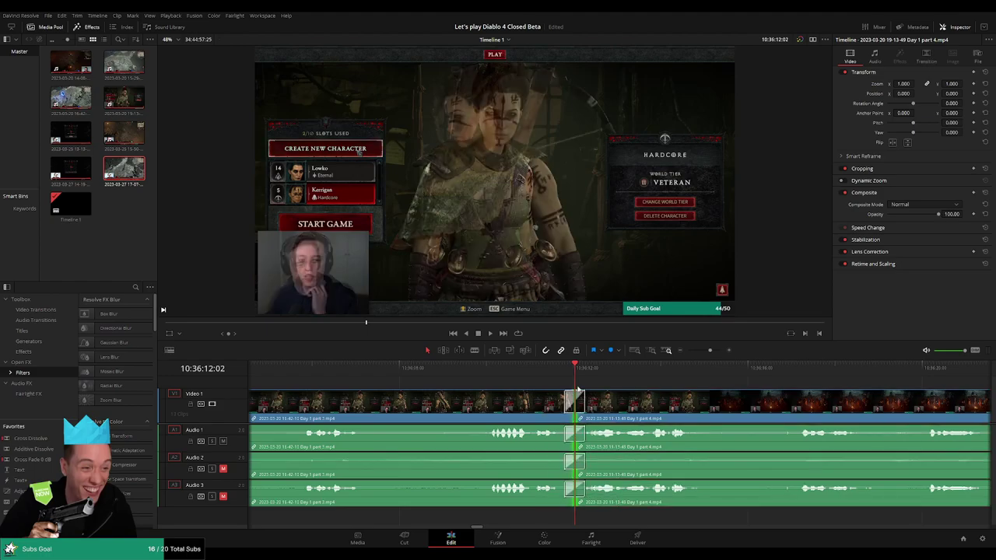
{"action": "key", "text": "slash"}
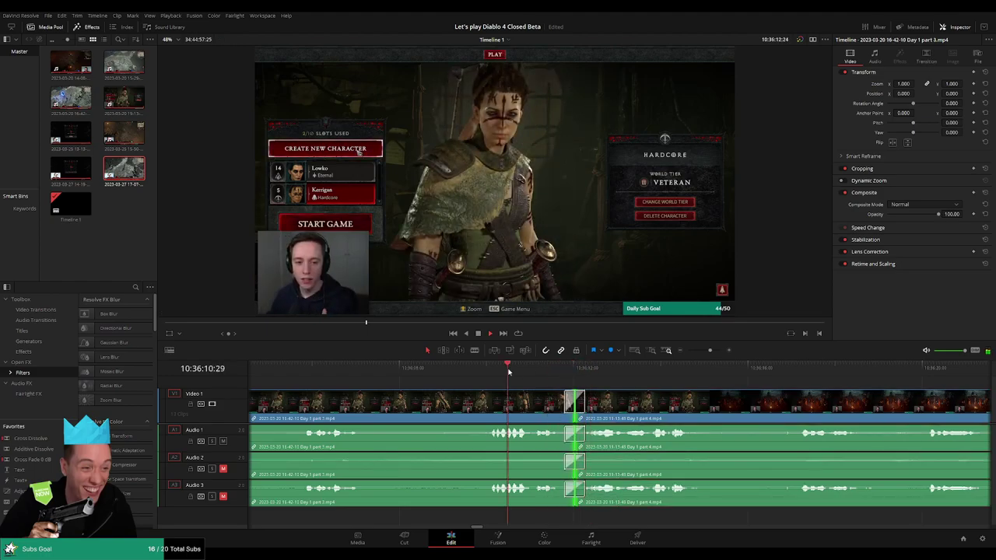
{"action": "left_click", "coordinate": [510, 371]}
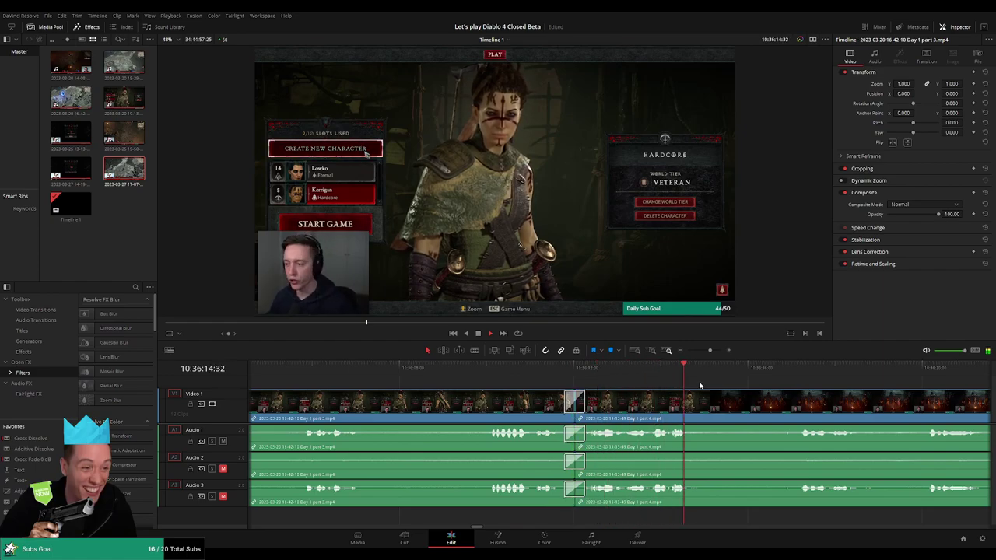
{"action": "left_click", "coordinate": [766, 381]}
{"action": "left_click_drag", "start_coordinate": [709, 349], "coordinate": [689, 350]}
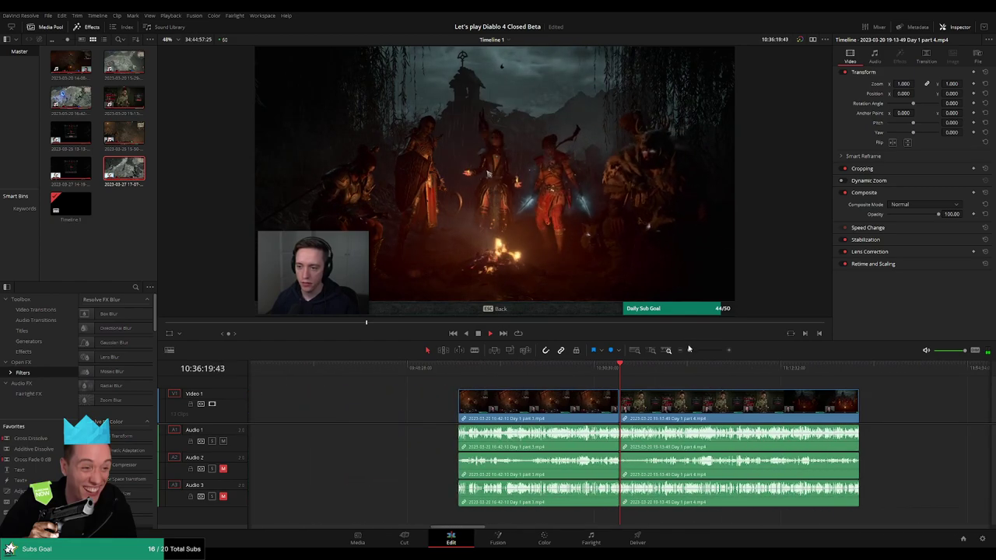
Zoom in and replay the part 4 footage around 10:51:56–10:52:01
{"action": "scroll", "coordinate": [738, 417], "scroll_direction": "right", "scroll_amount": 3}
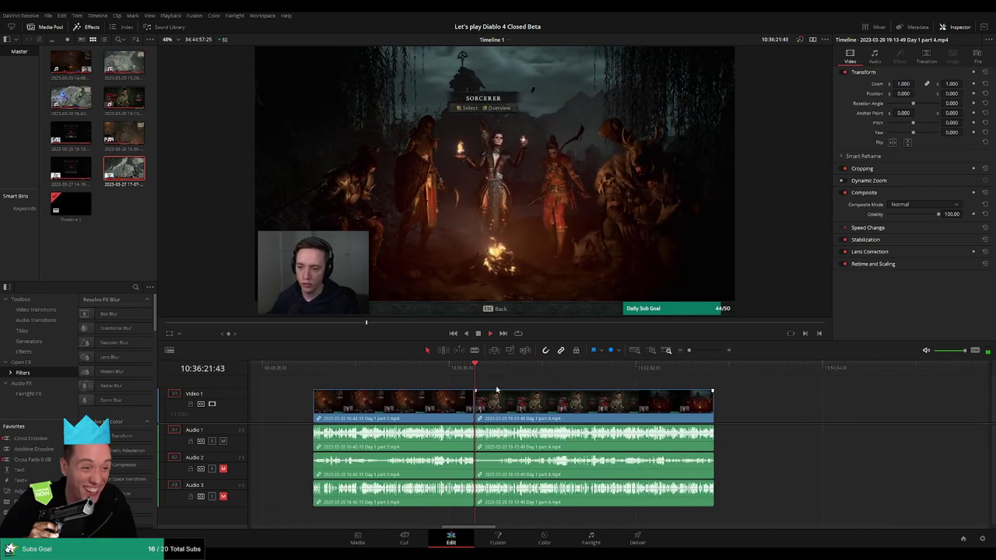
{"action": "left_click_drag", "start_coordinate": [481, 374], "coordinate": [546, 373]}
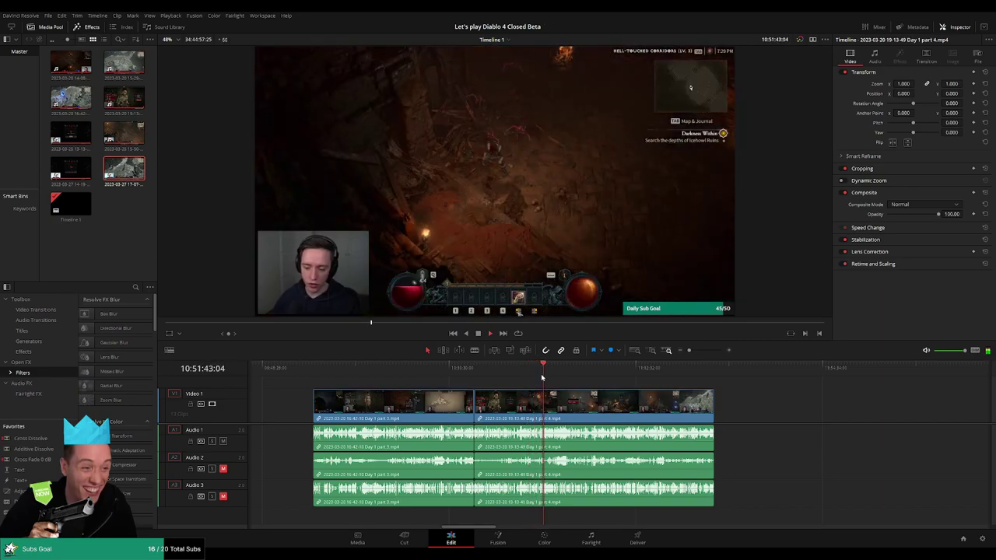
{"action": "left_click_drag", "start_coordinate": [688, 350], "coordinate": [706, 350]}
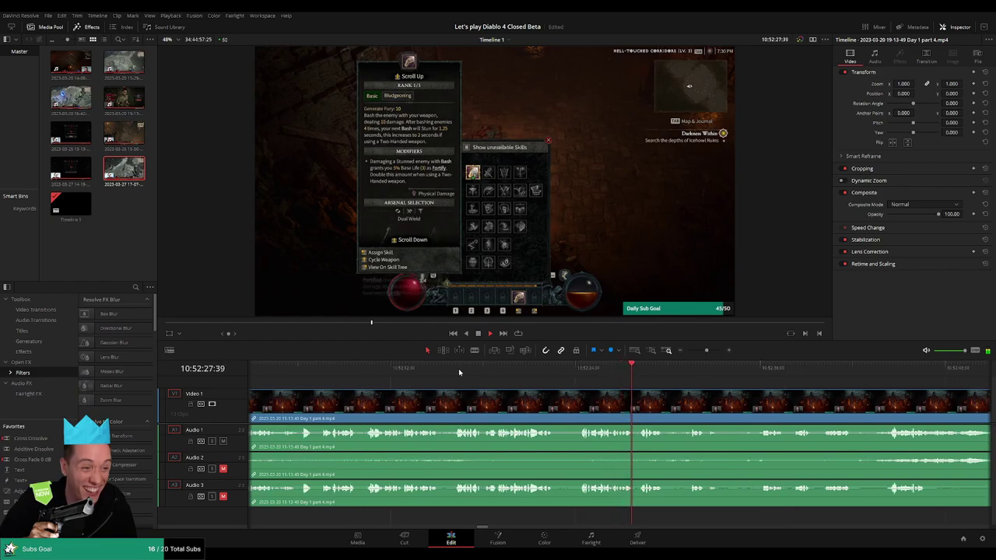
{"action": "left_click_drag", "start_coordinate": [462, 368], "coordinate": [468, 370]}
{"action": "left_click_drag", "start_coordinate": [345, 373], "coordinate": [417, 376]}
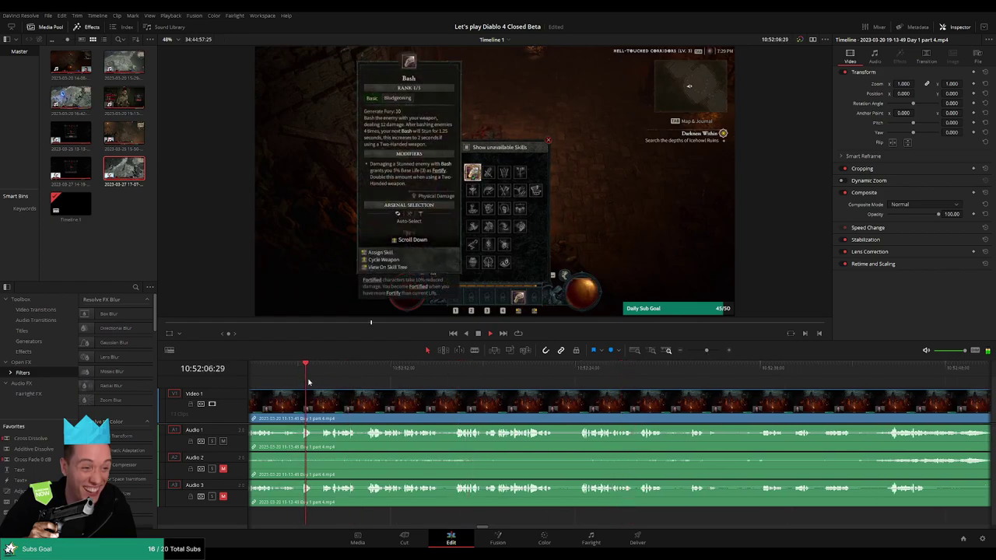
{"action": "scroll", "coordinate": [429, 397], "scroll_direction": "up", "scroll_amount": 3}
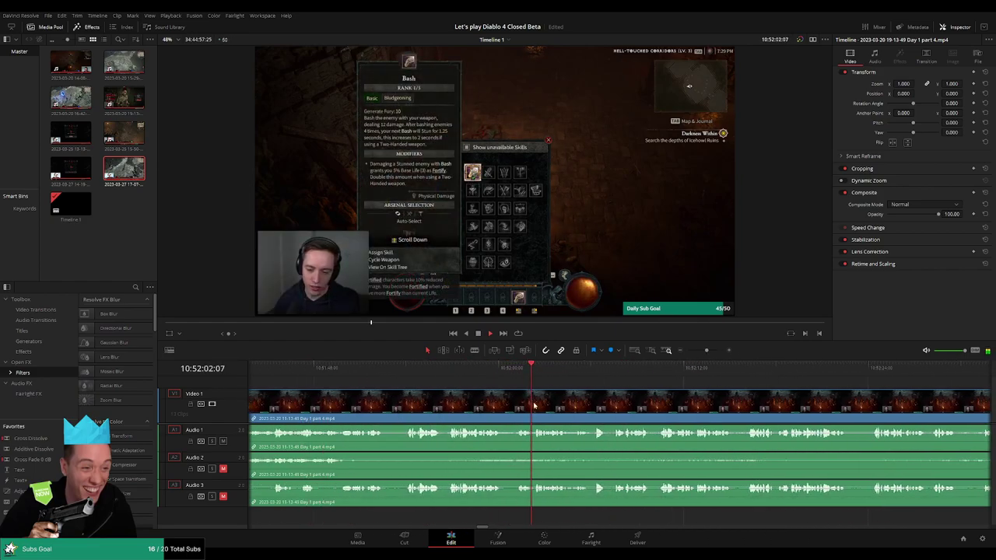
{"action": "left_click", "coordinate": [461, 371]}
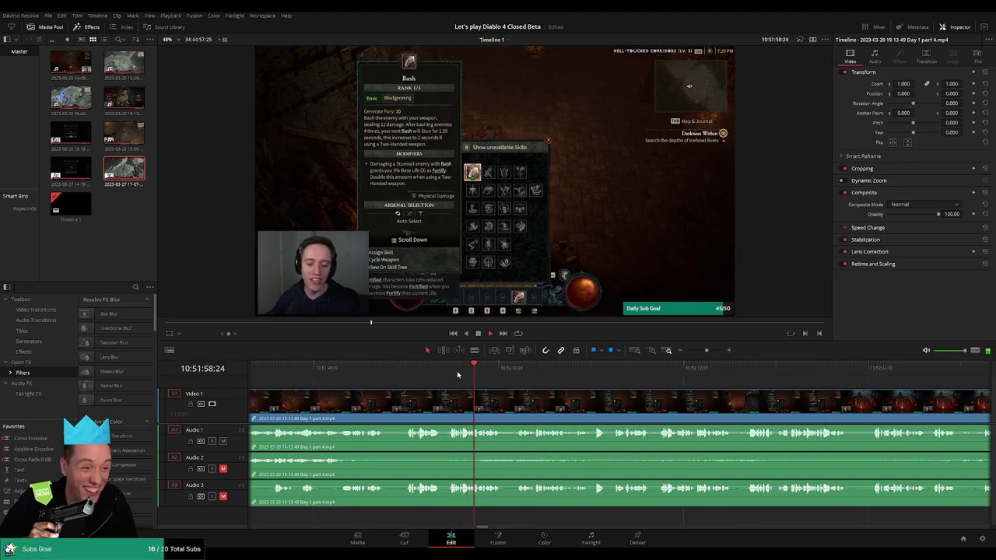
{"action": "left_click", "coordinate": [445, 370]}
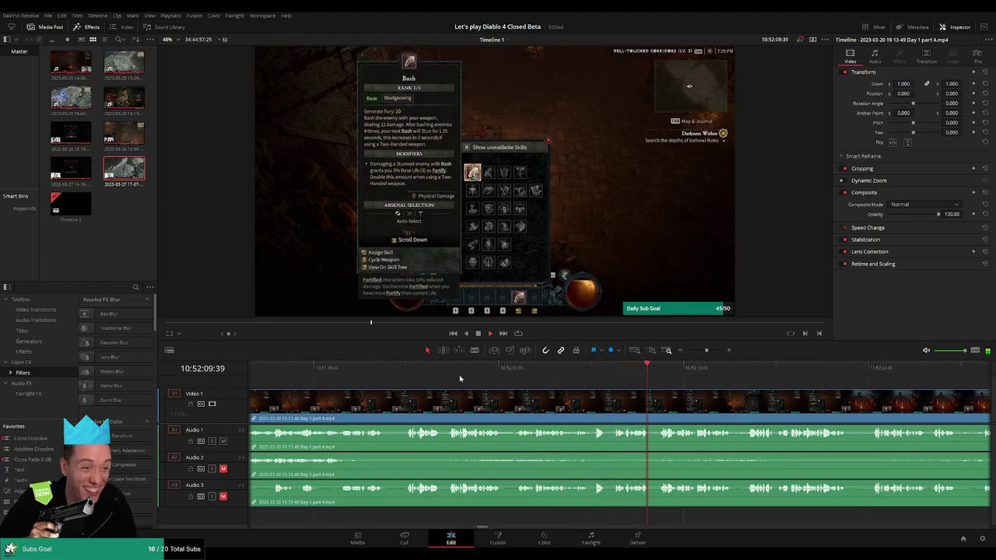
{"action": "left_click", "coordinate": [448, 369]}
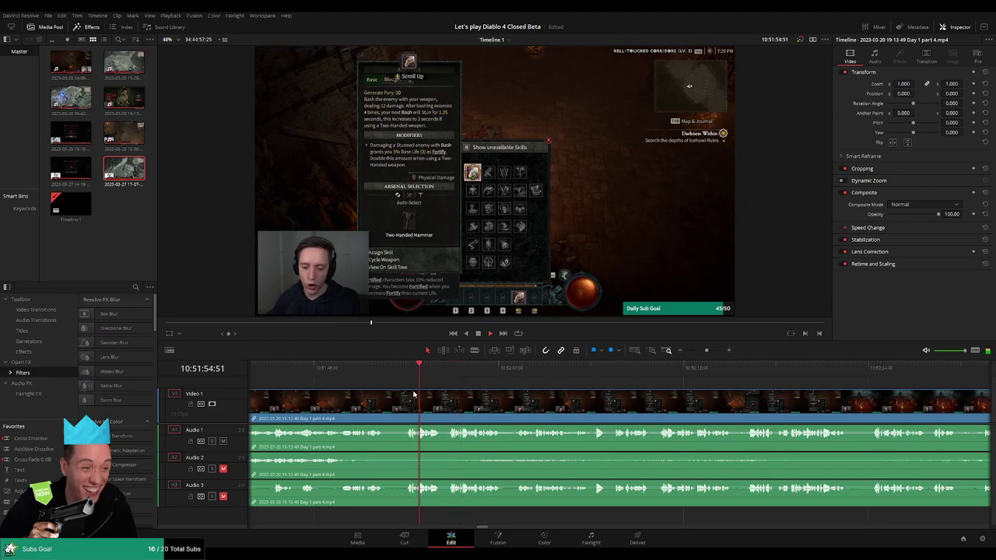
{"action": "scroll", "coordinate": [426, 392], "scroll_direction": "up", "scroll_amount": 3}
{"action": "scroll", "coordinate": [665, 401], "scroll_direction": "right", "scroll_amount": 3}
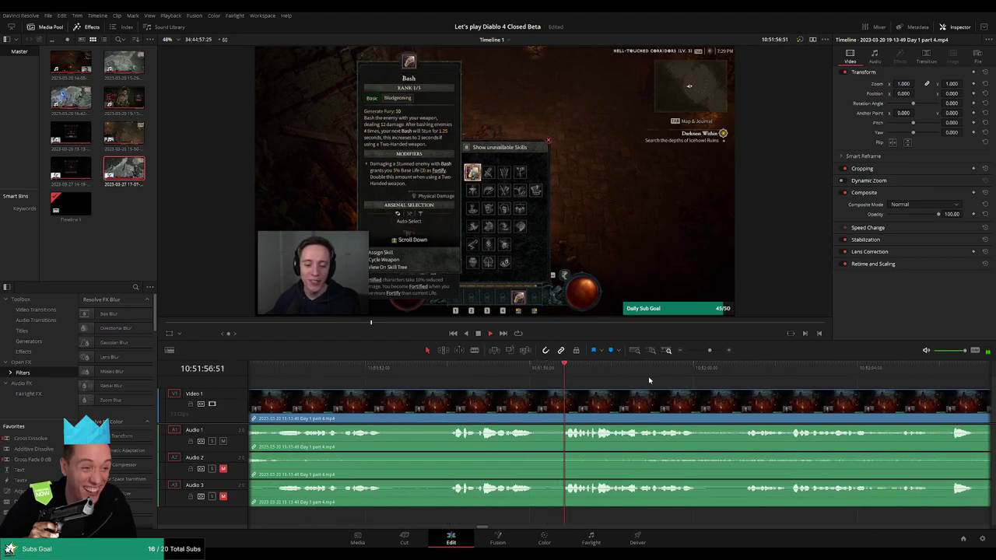
Scrub between 10:52:31 and 10:54:11 to locate the skill menu moment
{"action": "left_click_drag", "start_coordinate": [710, 350], "coordinate": [699, 352]}
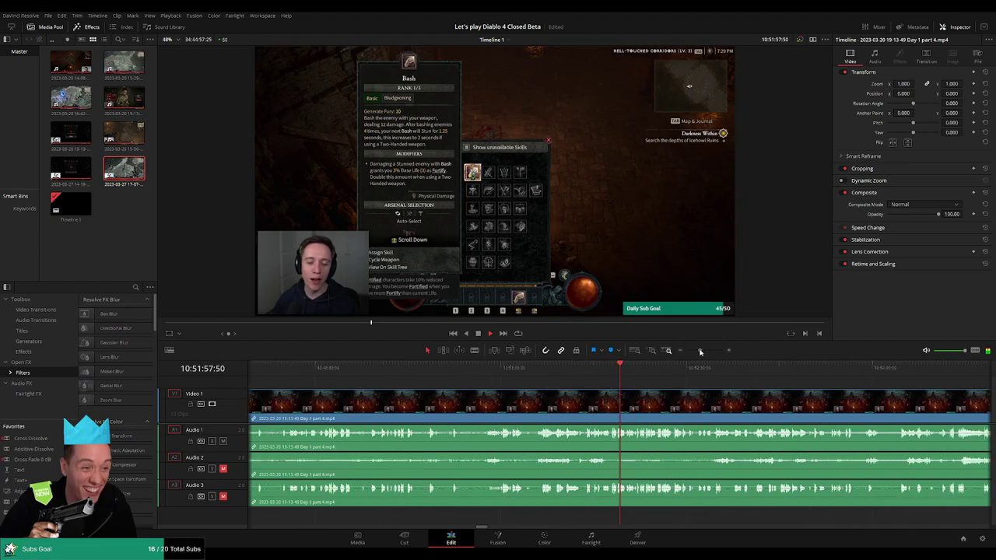
{"action": "left_click", "coordinate": [811, 378]}
{"action": "left_click", "coordinate": [578, 371]}
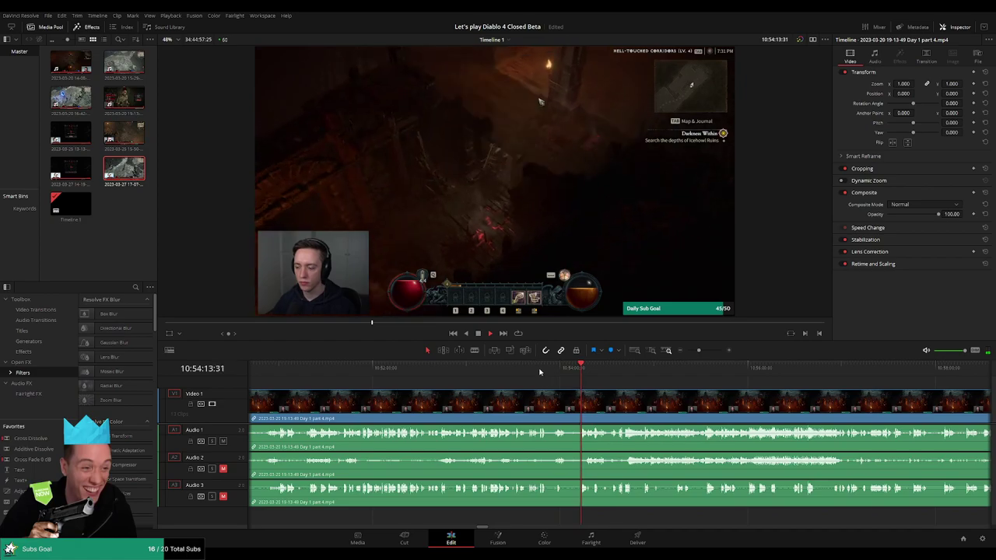
{"action": "mouse_move", "coordinate": [539, 372]}
{"action": "left_mouse_down"}
{"action": "mouse_move", "coordinate": [449, 373]}
{"action": "mouse_move", "coordinate": [584, 393]}
{"action": "left_mouse_up"}
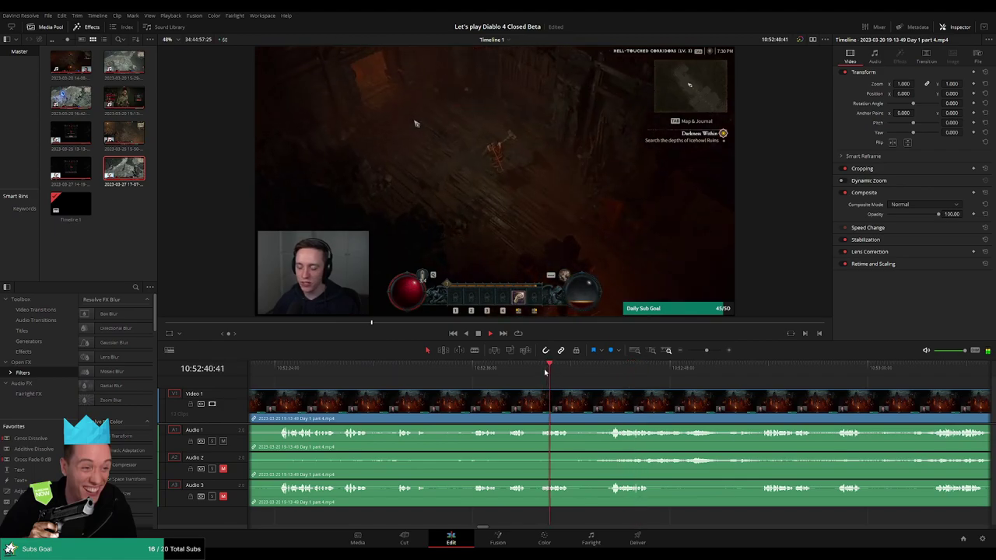
{"action": "left_click", "coordinate": [470, 373]}
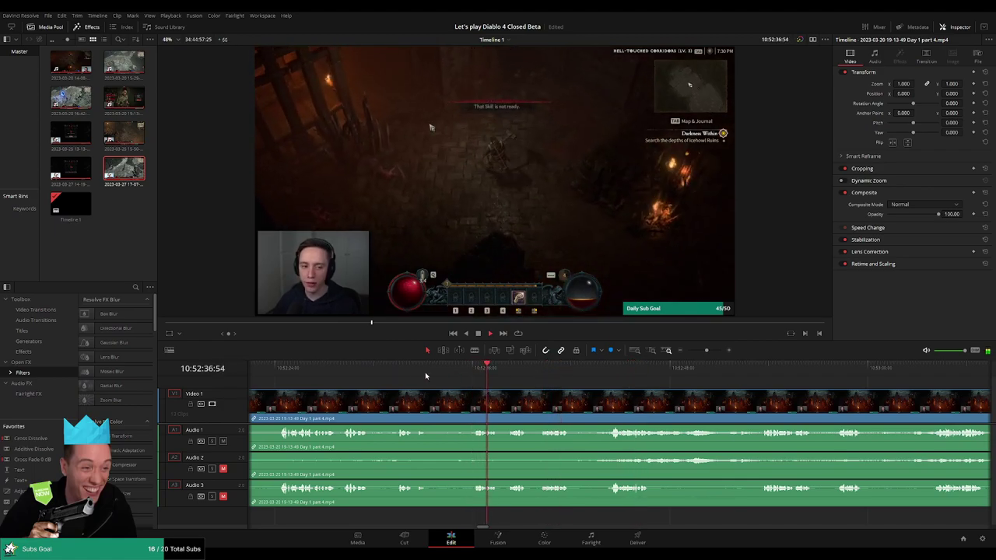
{"action": "left_click", "coordinate": [391, 375]}
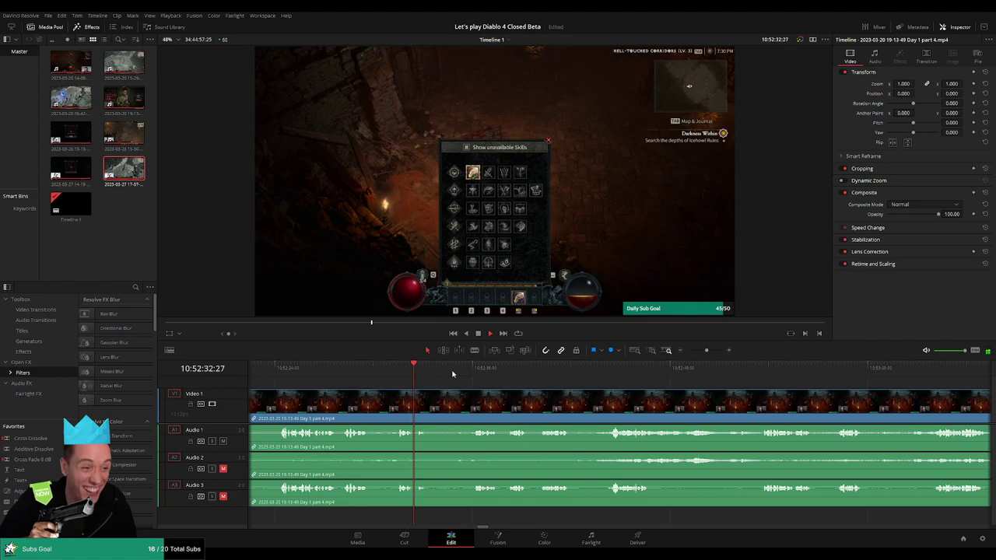
{"action": "left_click", "coordinate": [475, 373]}
{"action": "left_click", "coordinate": [506, 373]}
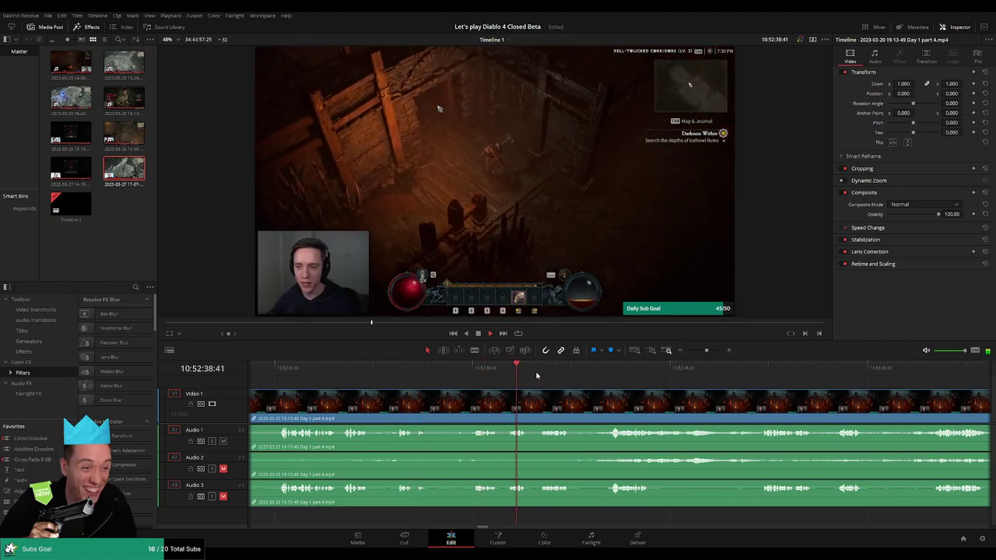
{"action": "left_click", "coordinate": [607, 372]}
{"action": "scroll", "coordinate": [533, 383], "scroll_direction": "right", "scroll_amount": 5}
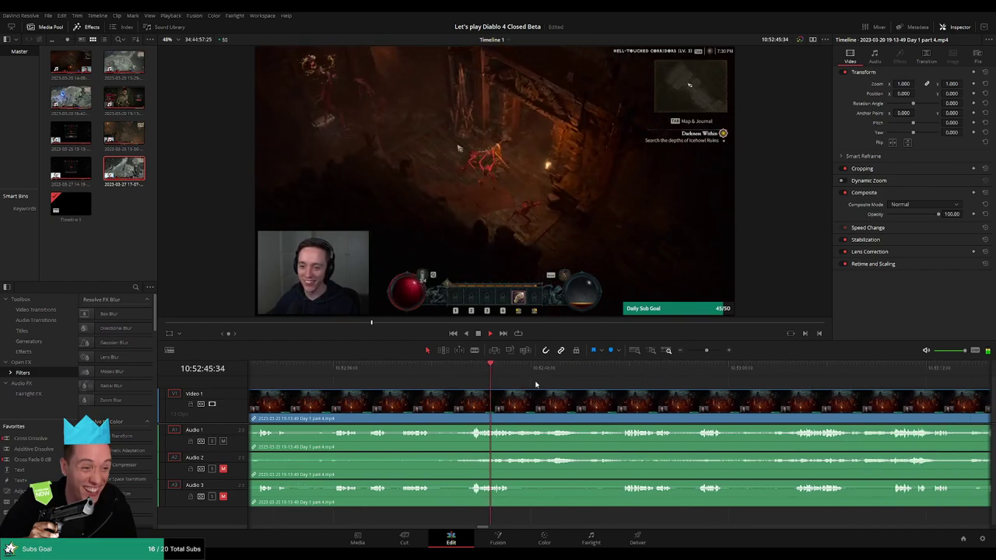
{"action": "scroll", "coordinate": [534, 384], "scroll_direction": "right", "scroll_amount": 5}
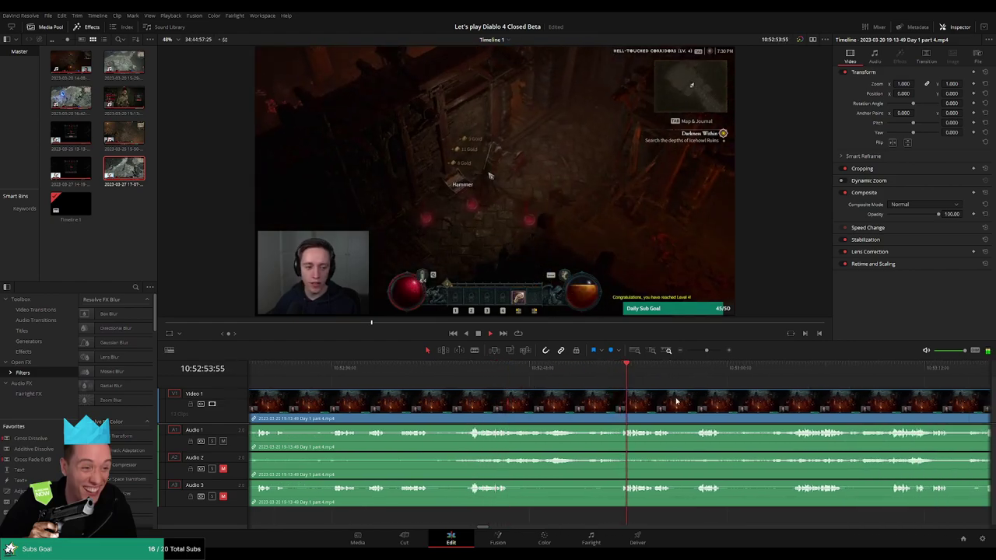
{"action": "left_click", "coordinate": [545, 368]}
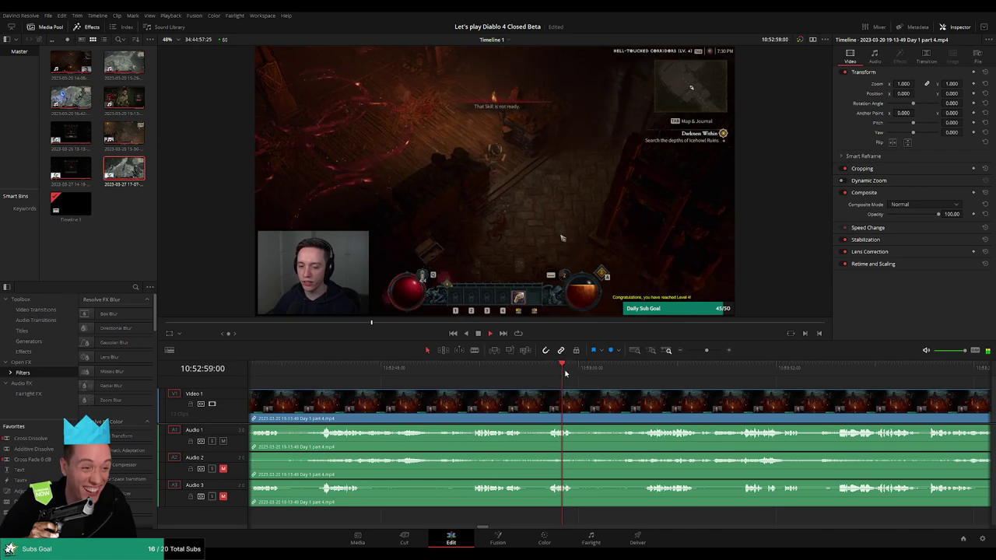
{"action": "scroll", "coordinate": [401, 375], "scroll_direction": "left", "scroll_amount": 10}
{"action": "left_click", "coordinate": [401, 376]}
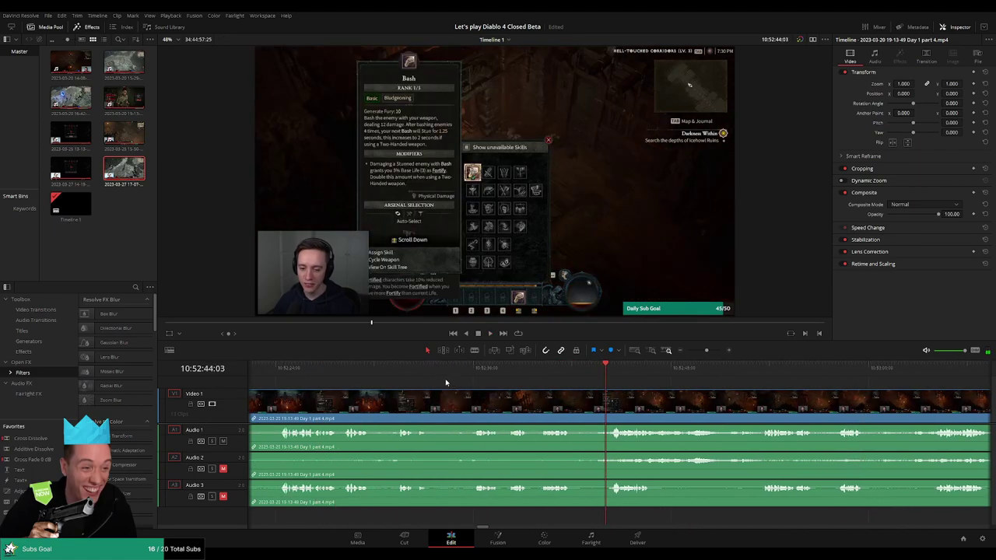
Play the footage, return to 10:52:35:00 and split every track with Ctrl+B
{"action": "key", "text": "space"}
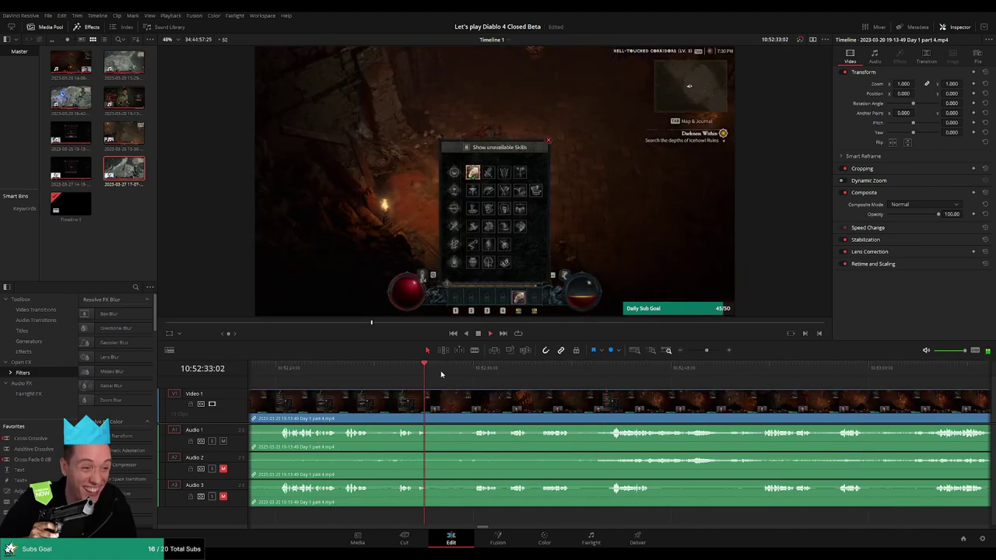
{"action": "scroll", "coordinate": [630, 401], "scroll_direction": "up", "scroll_amount": 3}
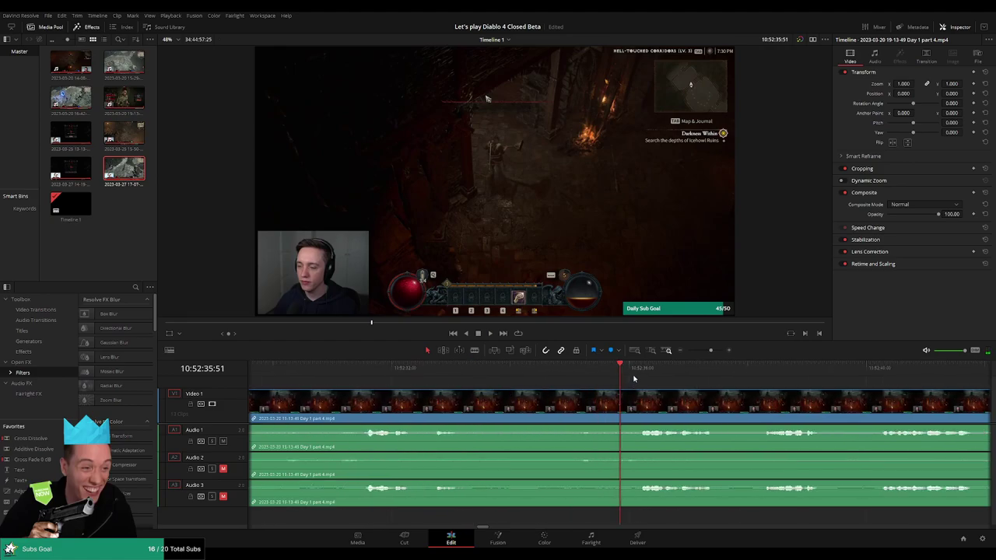
{"action": "left_click_drag", "start_coordinate": [641, 377], "coordinate": [571, 381]}
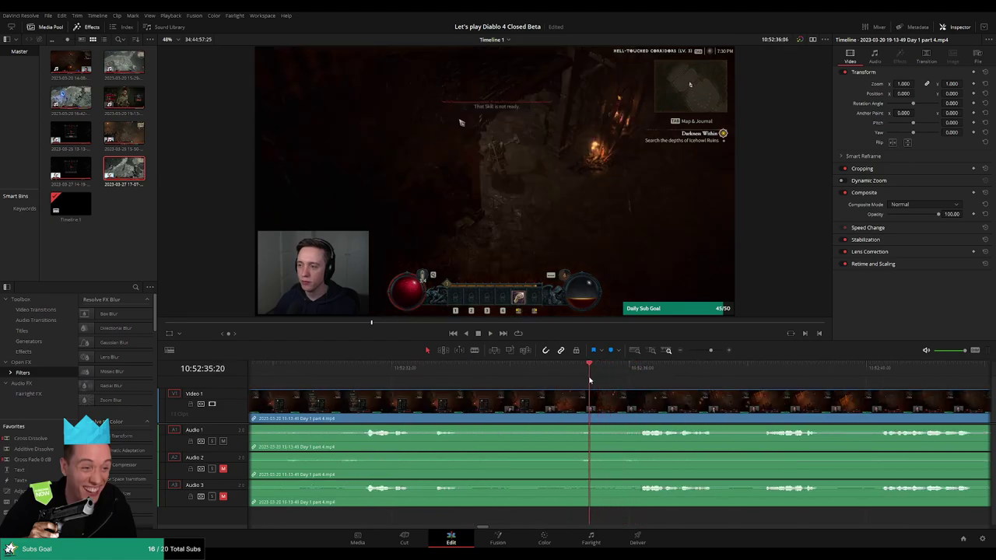
{"action": "key", "text": "ctrl+b"}
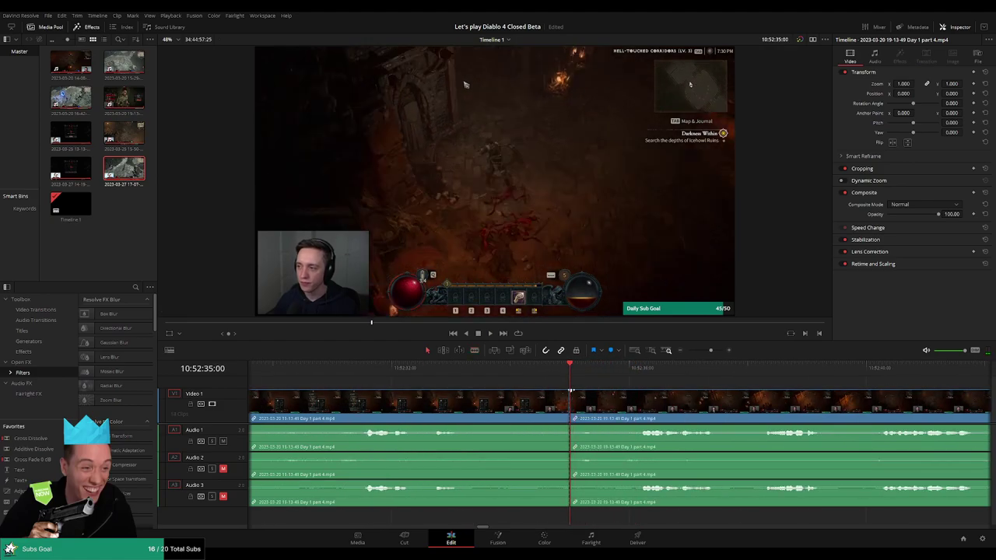
Play across the 10:52:35:00 cut twice to check the audio crossfade
{"action": "key", "text": "space"}
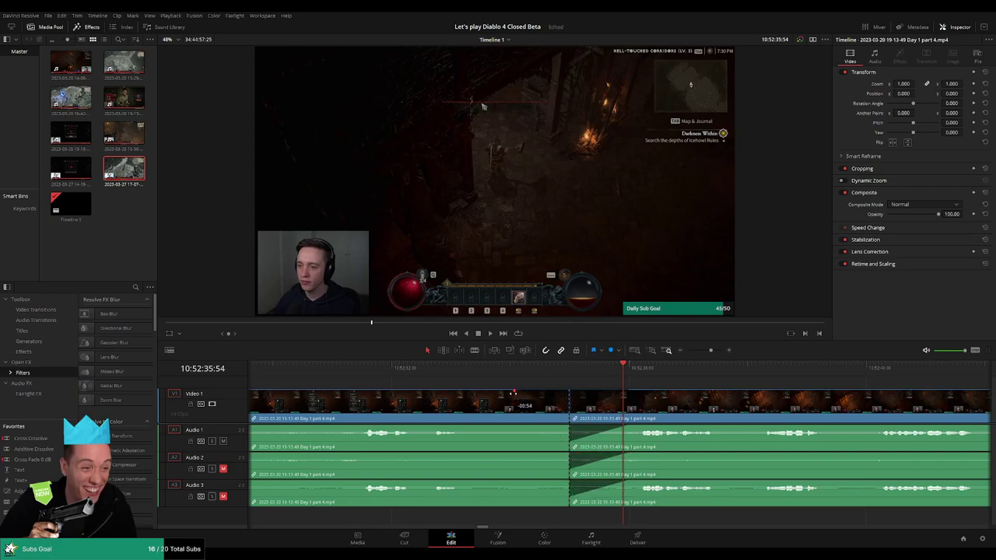
{"action": "left_click", "coordinate": [457, 371]}
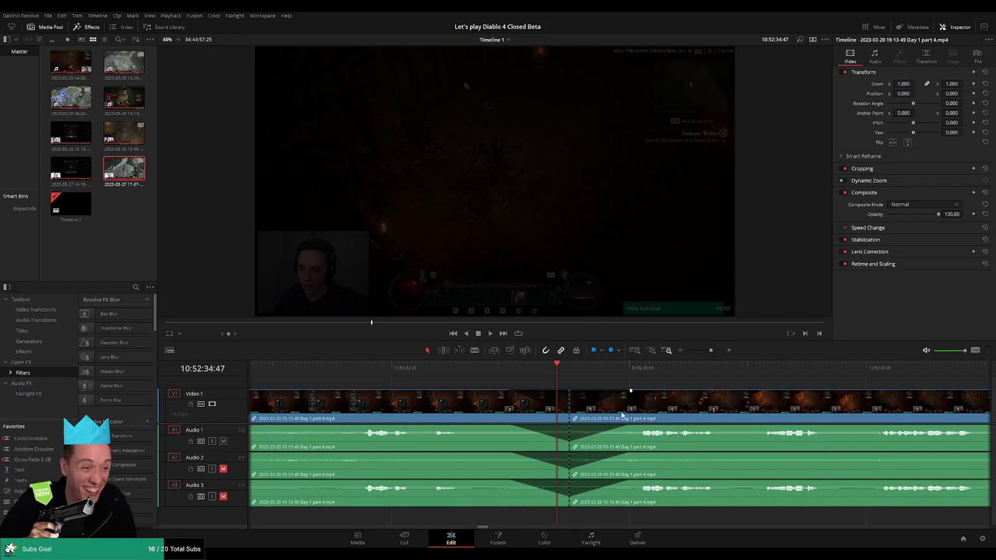
{"action": "left_click_drag", "start_coordinate": [710, 350], "coordinate": [676, 353]}
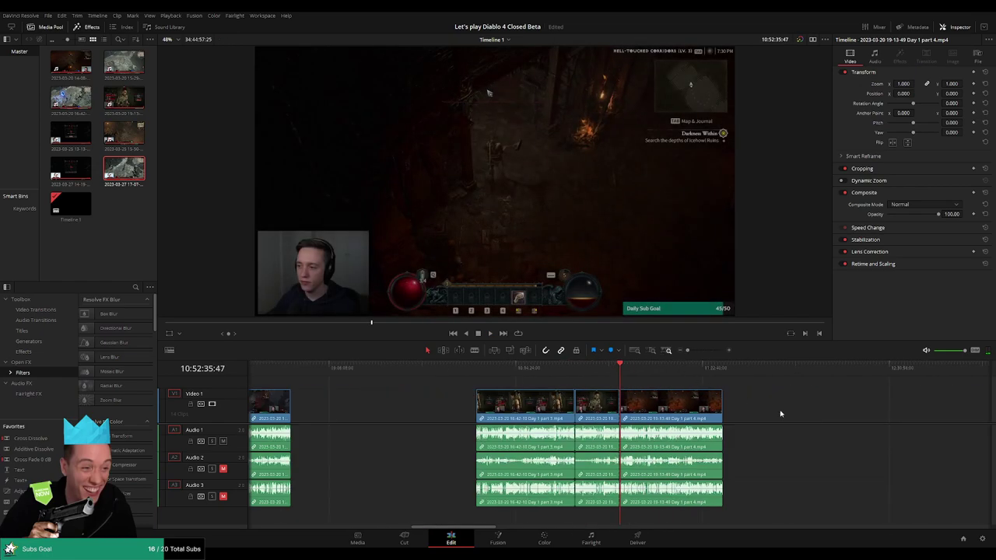
Move the Day 1 part 4 clip so it snaps to the playhead at 12:00:00:00
{"action": "scroll", "coordinate": [583, 397], "scroll_direction": "right", "scroll_amount": 3}
{"action": "left_click_drag", "start_coordinate": [597, 403], "coordinate": [592, 411]}
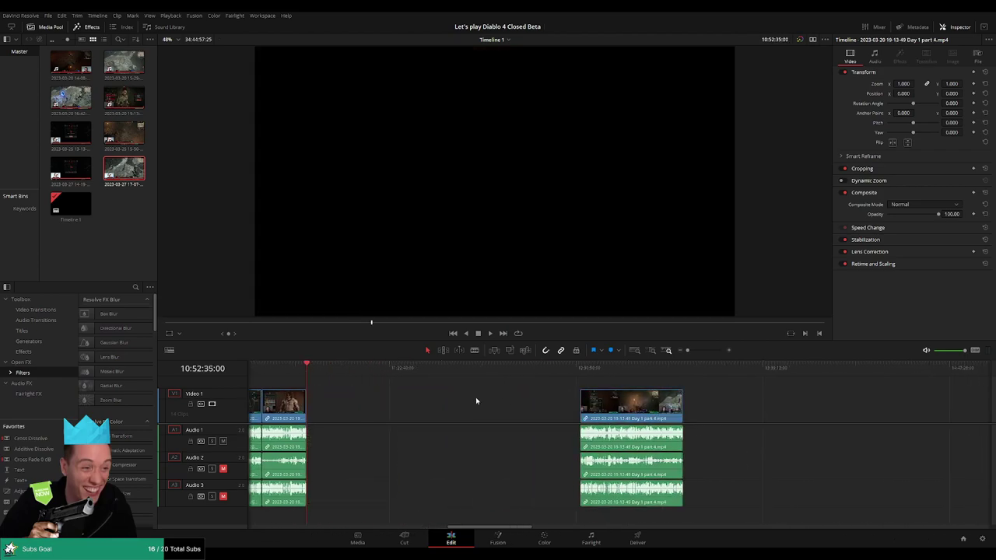
{"action": "left_click", "coordinate": [377, 382]}
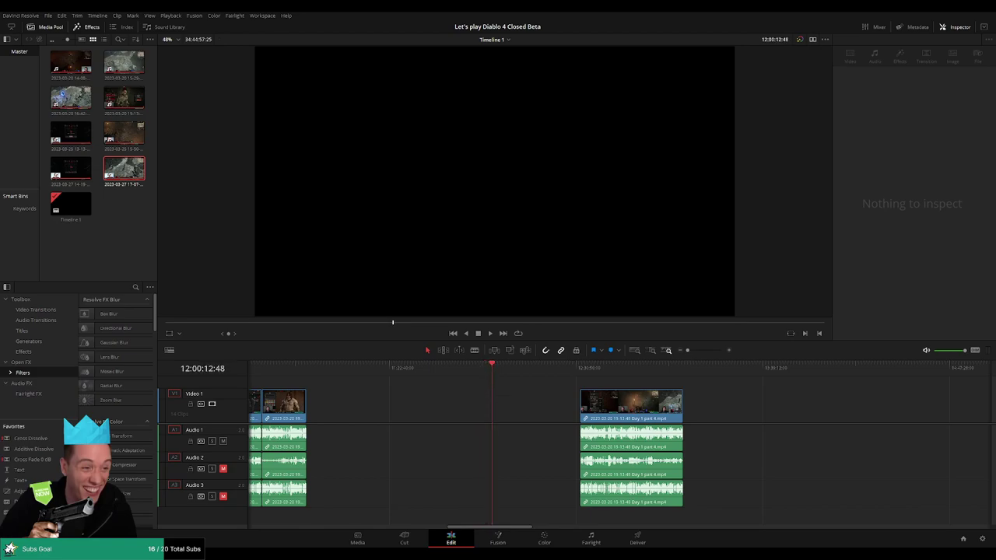
{"action": "key", "text": "ctrl+equal"}
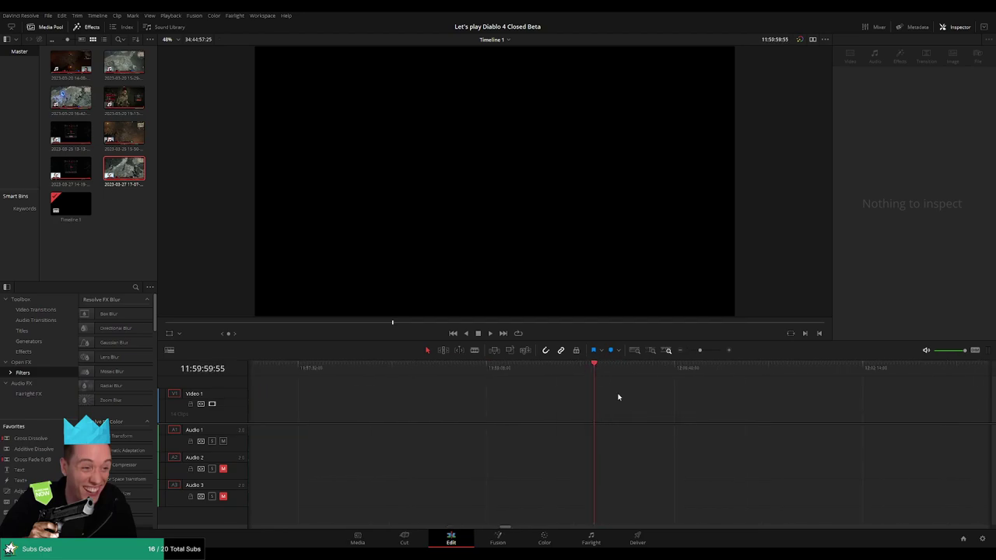
{"action": "left_click_drag", "start_coordinate": [700, 350], "coordinate": [687, 350]}
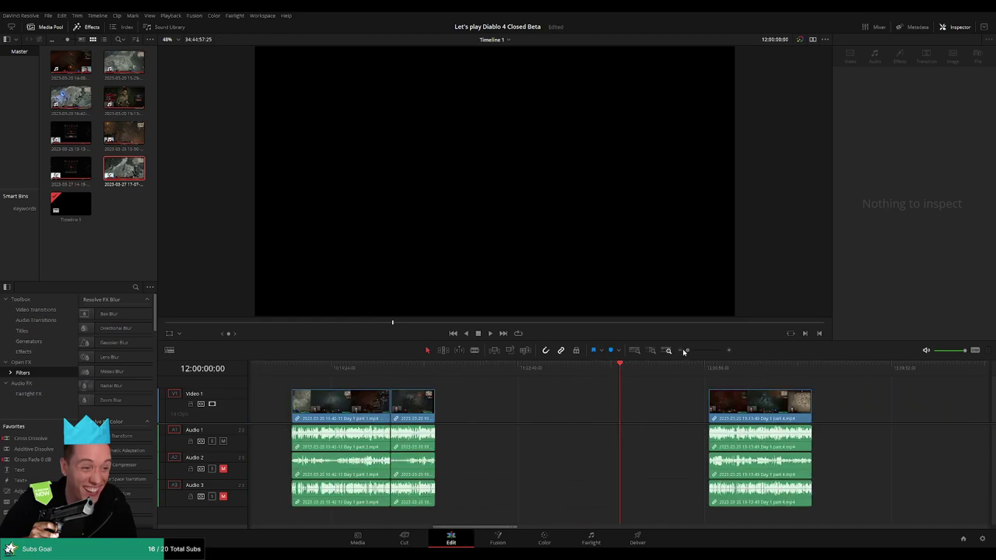
{"action": "left_click", "coordinate": [753, 409]}
{"action": "left_click_drag", "start_coordinate": [752, 409], "coordinate": [663, 409]}
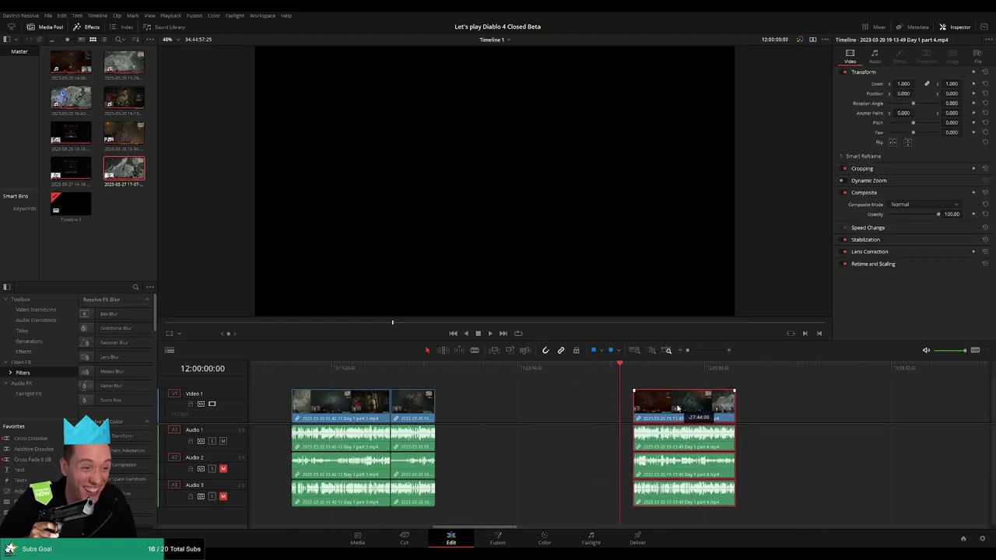
Play through the repositioned part 4 clip to its end, then return the playhead to the start
{"action": "scroll", "coordinate": [567, 410], "scroll_direction": "right", "scroll_amount": 3}
{"action": "key", "text": "space"}
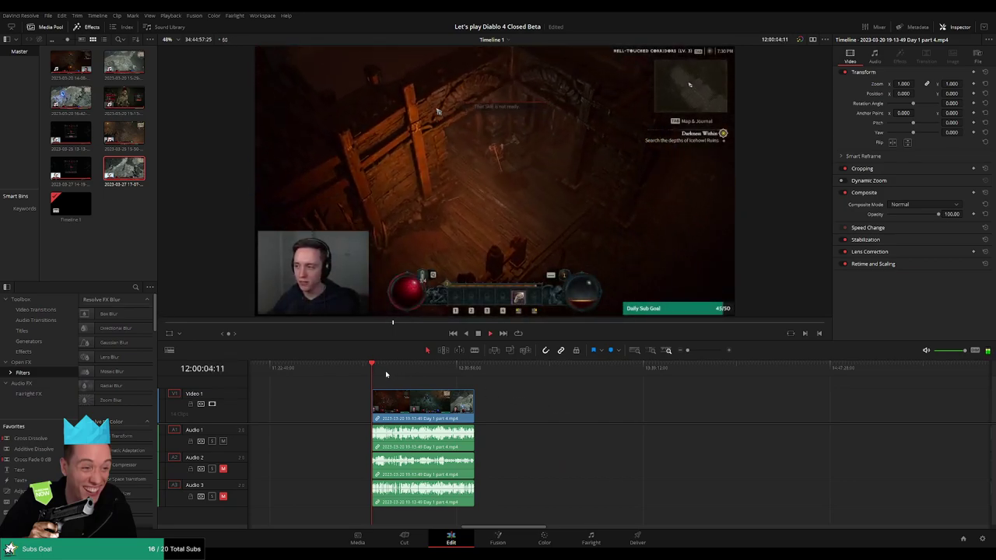
{"action": "left_click", "coordinate": [456, 367]}
{"action": "left_click", "coordinate": [477, 377]}
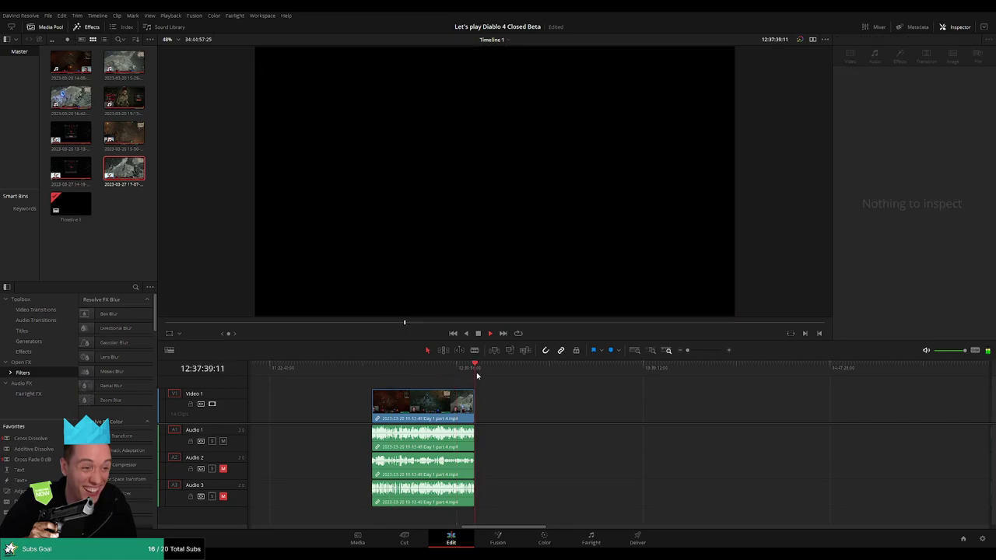
{"action": "key", "text": "Home"}
{"action": "key", "text": "shift+F12"}
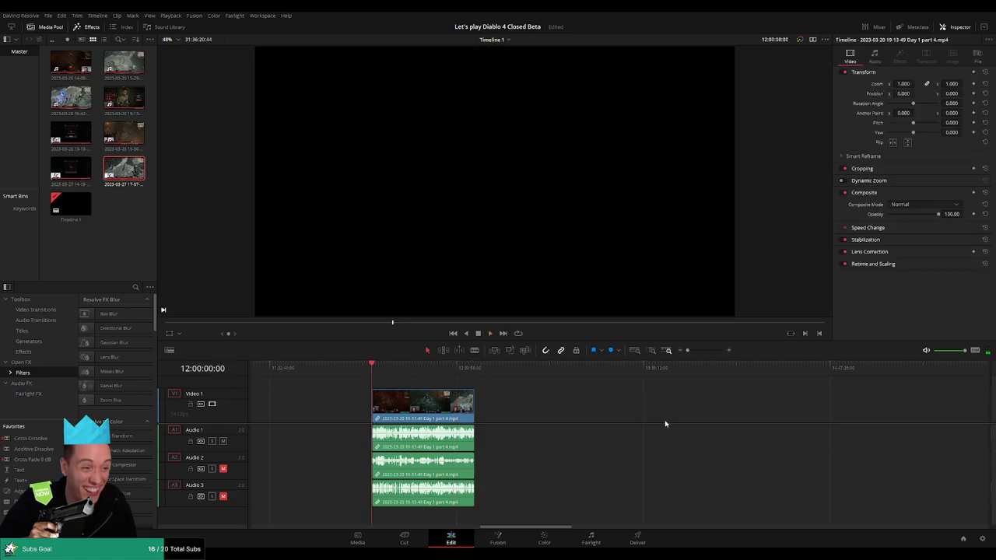
Add a transition across the Day 1 part 4 / Day 2 cut with Ctrl+T
{"action": "left_click", "coordinate": [470, 367]}
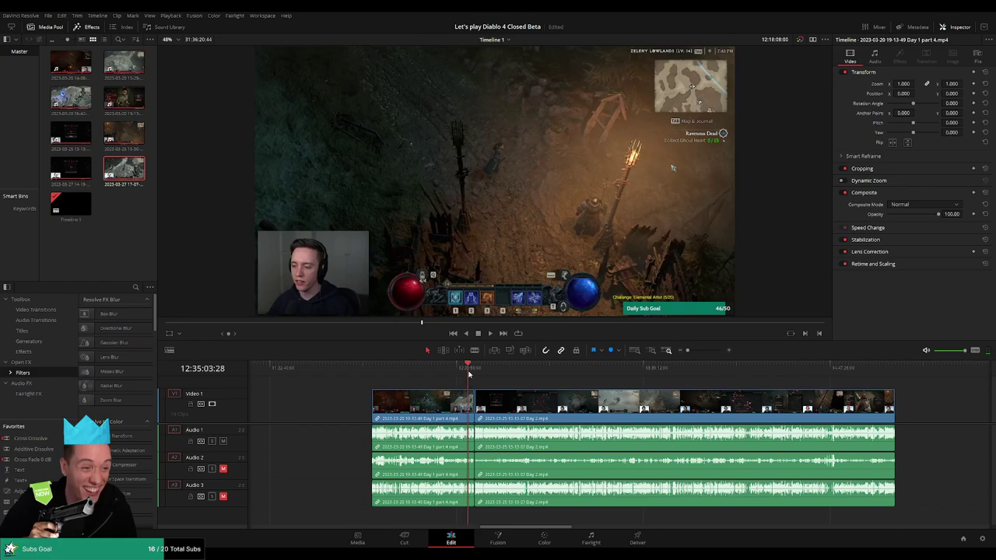
{"action": "left_click_drag", "start_coordinate": [688, 350], "coordinate": [707, 354]}
{"action": "left_click", "coordinate": [540, 367]}
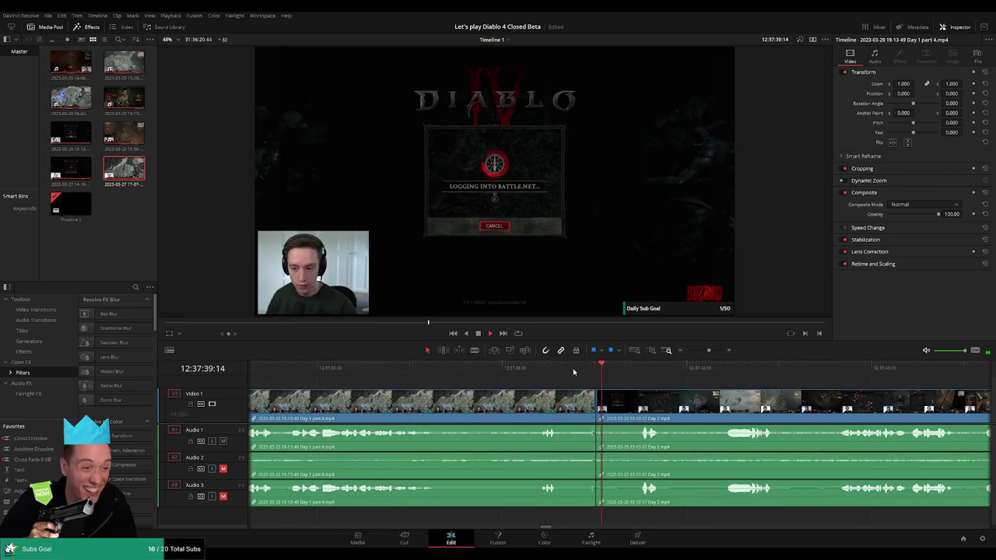
{"action": "left_click", "coordinate": [576, 372]}
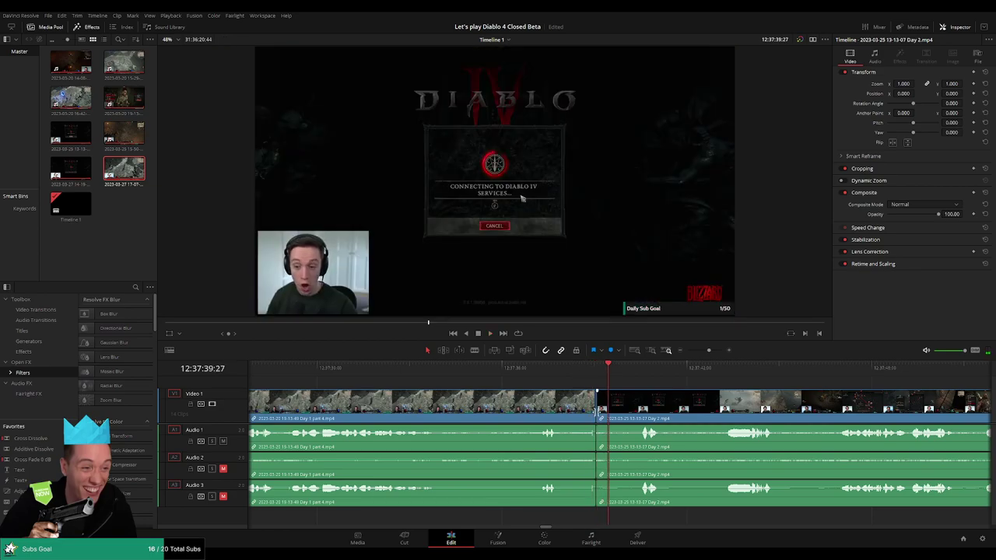
{"action": "key", "text": "ctrl+t"}
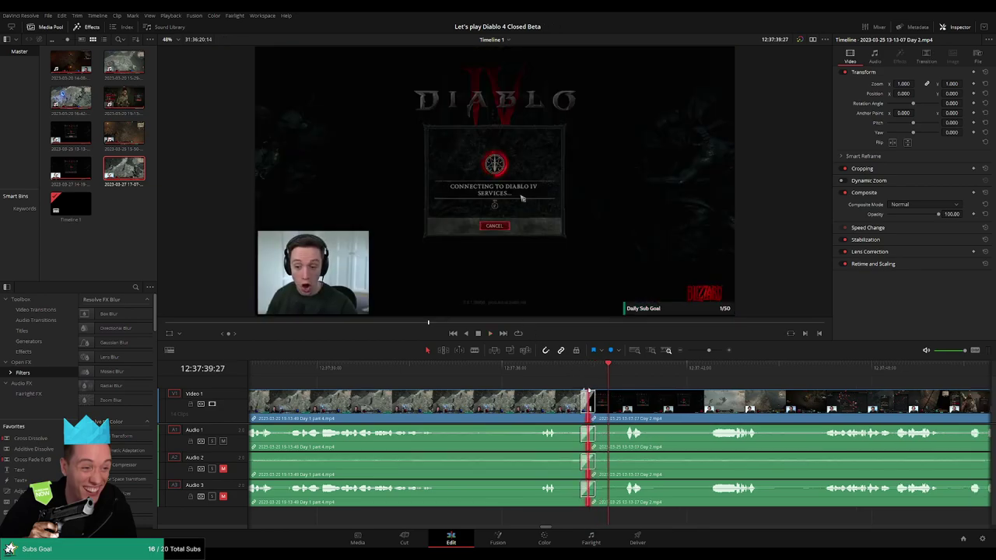
Preview the new transition and scrub into the Day 2 footage
{"action": "left_click", "coordinate": [523, 367]}
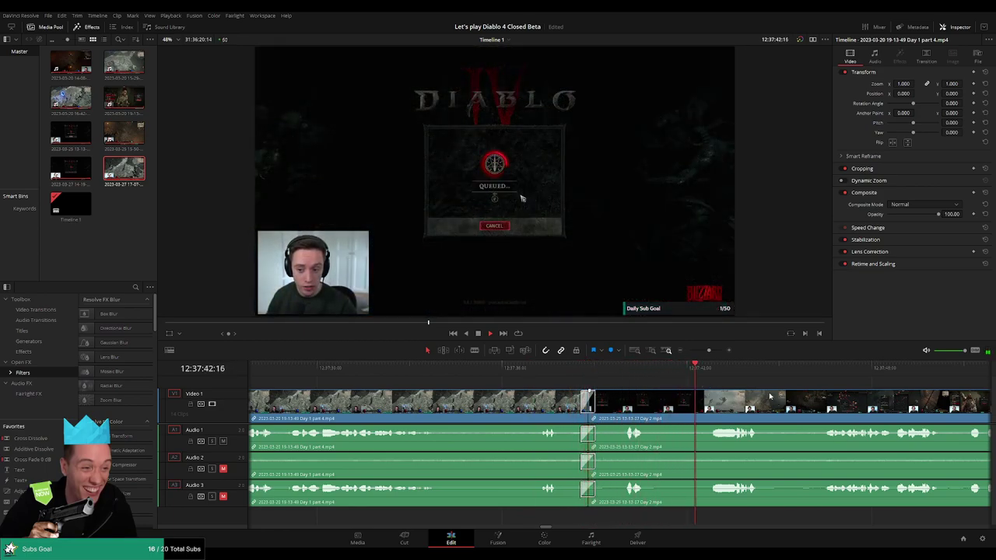
{"action": "scroll", "coordinate": [593, 376], "scroll_direction": "right", "scroll_amount": 3}
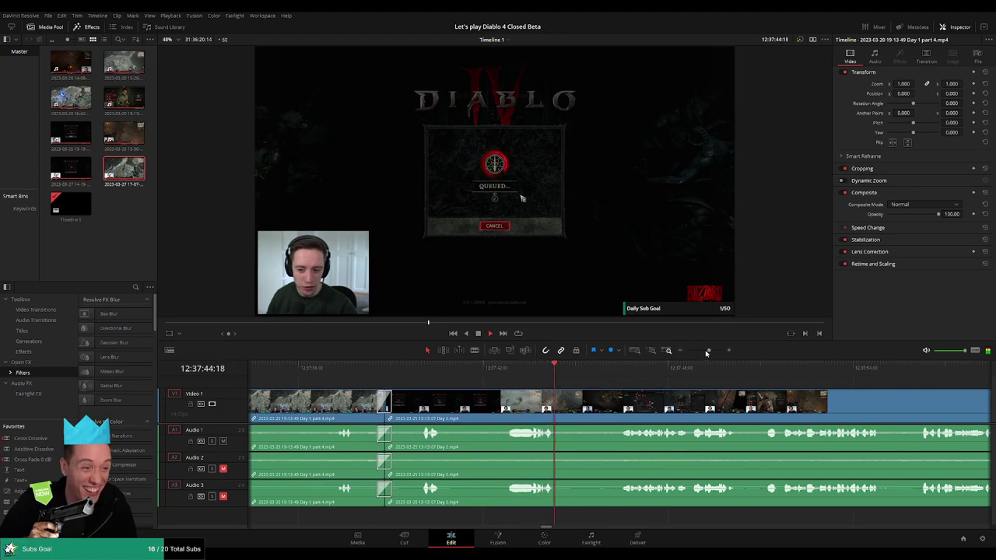
{"action": "left_click_drag", "start_coordinate": [706, 353], "coordinate": [687, 350]}
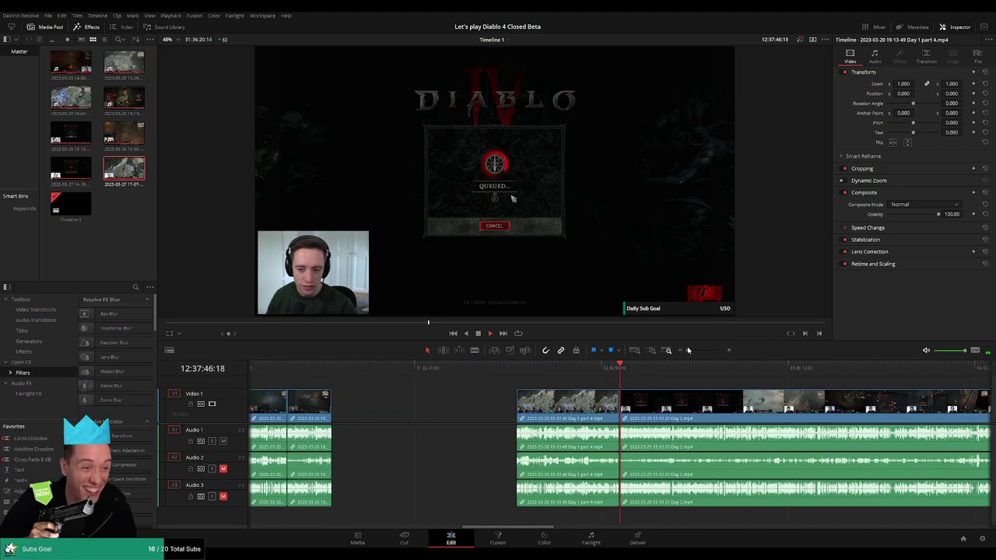
{"action": "scroll", "coordinate": [477, 375], "scroll_direction": "right", "scroll_amount": 2}
{"action": "left_click", "coordinate": [383, 374]}
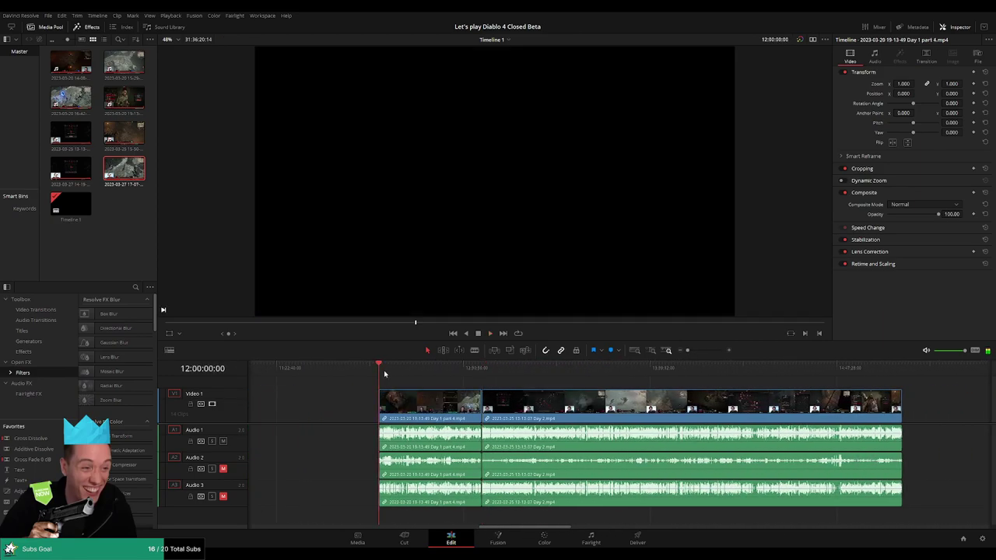
{"action": "left_click_drag", "start_coordinate": [486, 376], "coordinate": [521, 384]}
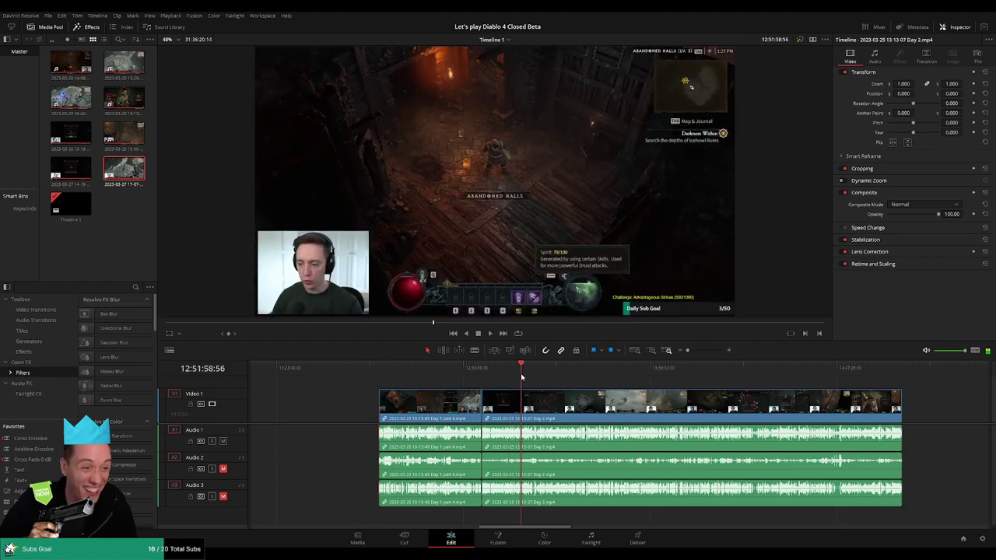
Play the Day 2 footage from around 12:52:05 to look for a cut point
{"action": "key", "text": "space"}
{"action": "scroll", "coordinate": [663, 405], "scroll_direction": "up", "scroll_amount": 3}
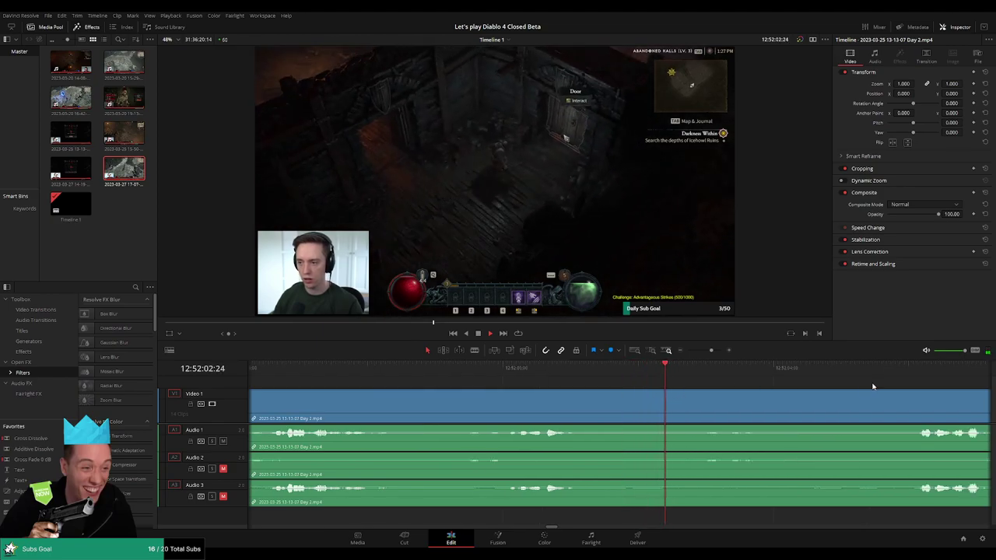
{"action": "left_click", "coordinate": [894, 375]}
{"action": "scroll", "coordinate": [632, 396], "scroll_direction": "down", "scroll_amount": 2}
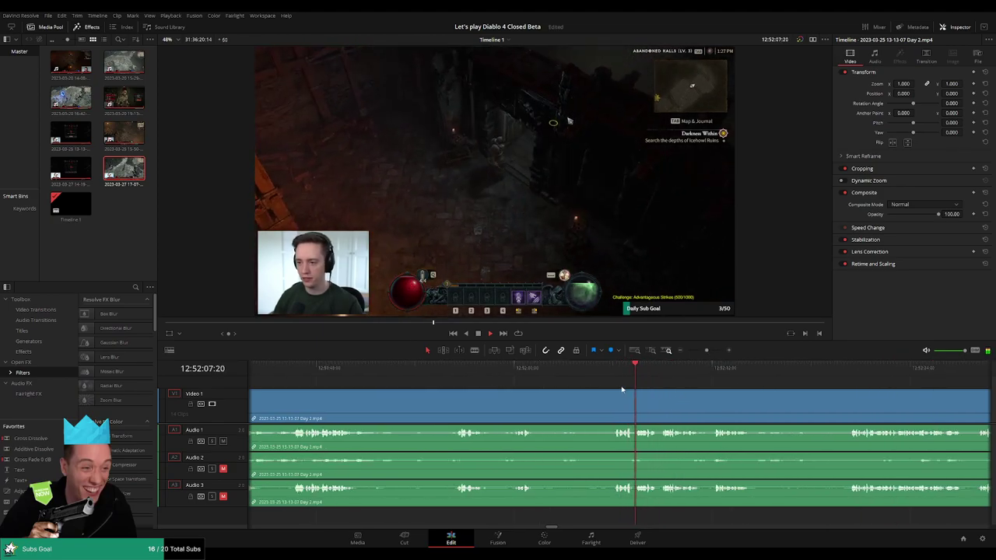
{"action": "key", "text": "space"}
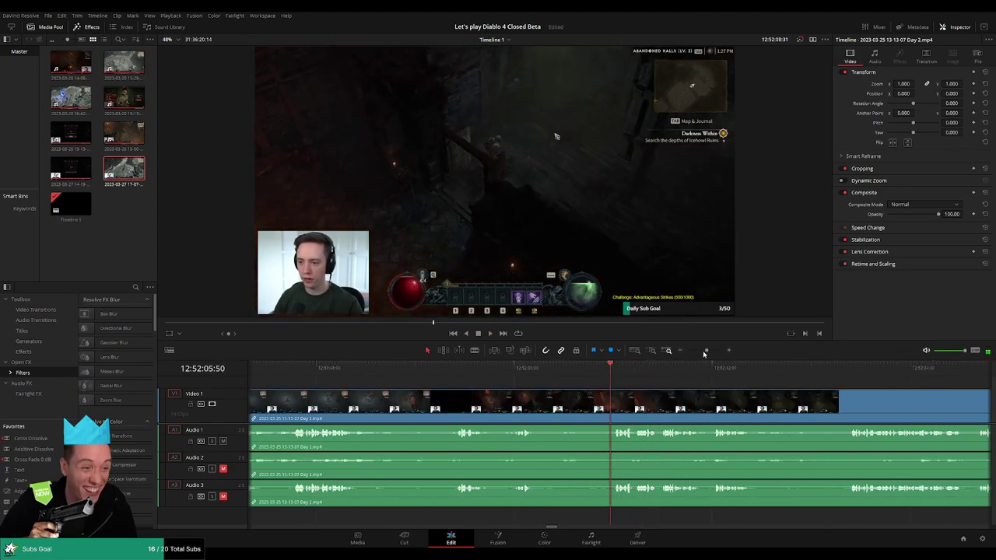
Split every track of Day 2 at about 12:52:05
{"action": "key", "text": "space"}
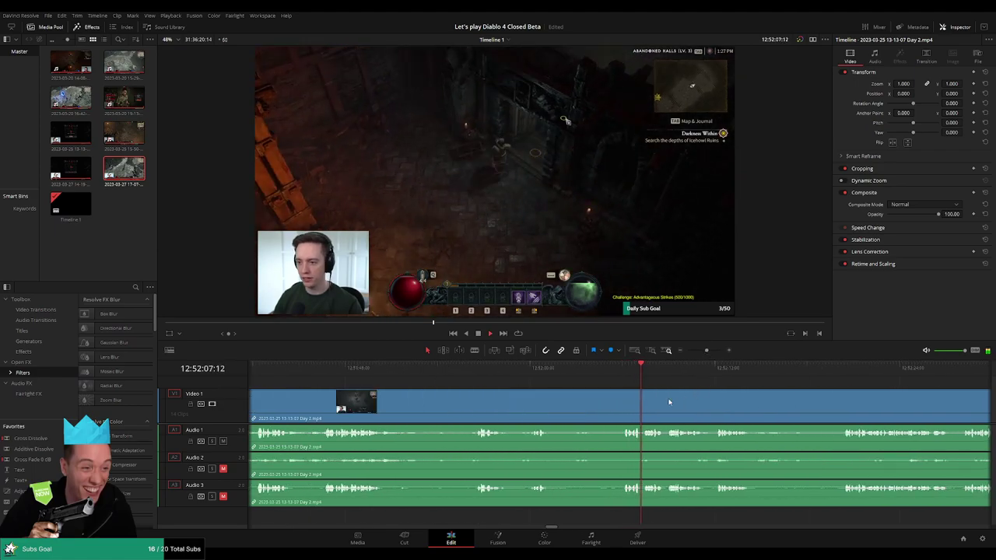
{"action": "scroll", "coordinate": [646, 396], "scroll_direction": "up", "scroll_amount": 2}
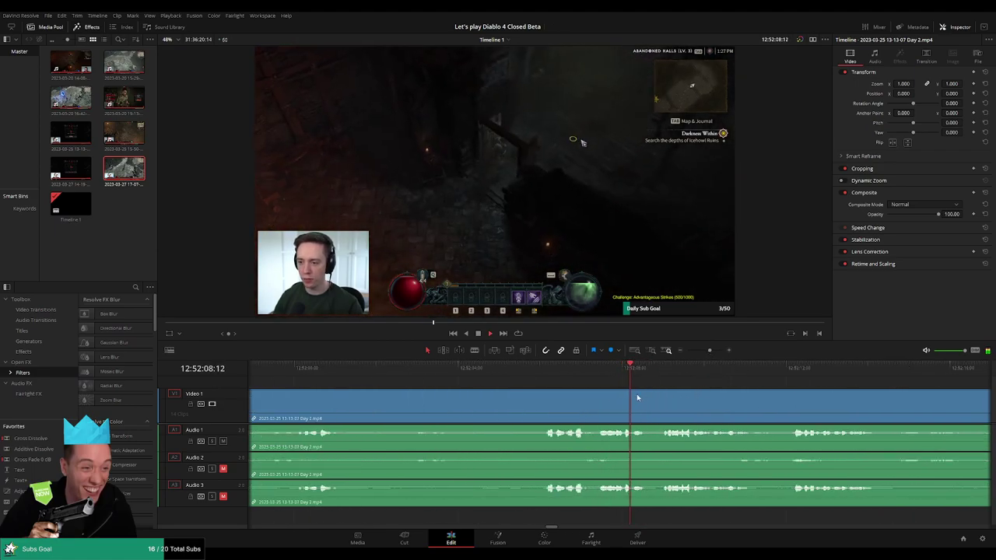
{"action": "left_click", "coordinate": [544, 369]}
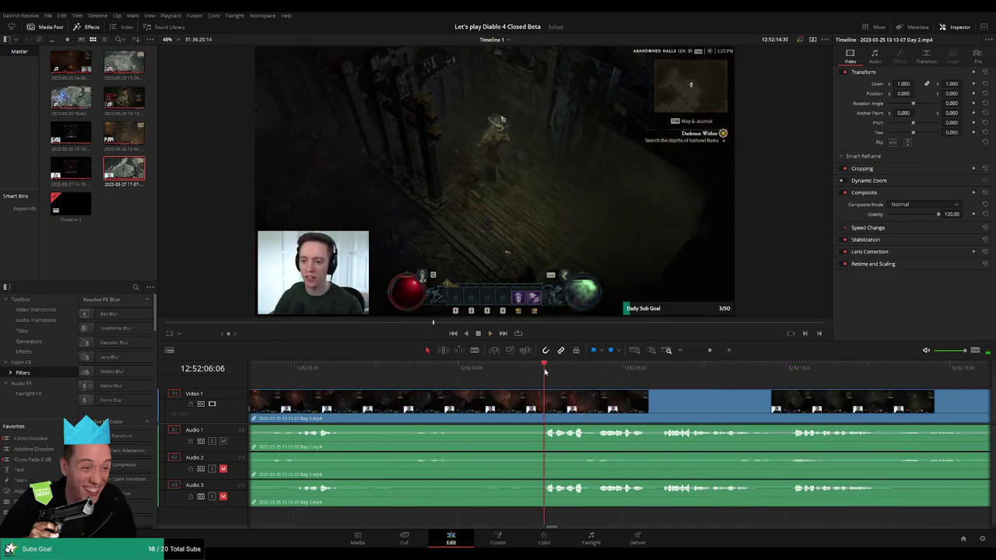
{"action": "left_click_drag", "start_coordinate": [544, 372], "coordinate": [499, 377]}
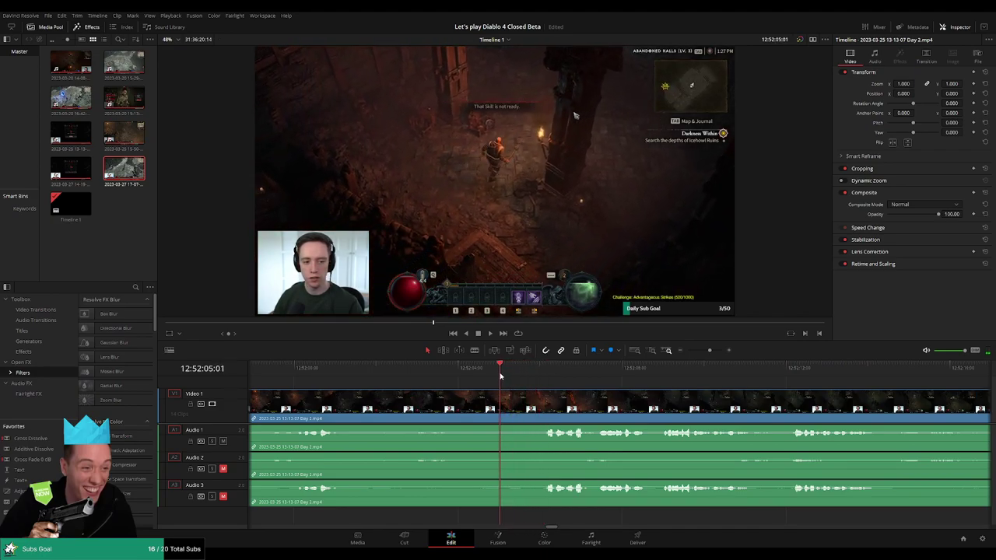
{"action": "key", "text": "ctrl+b"}
Drag the audio fade handles to crossfade the cut, then play back the join
{"action": "left_click_drag", "start_coordinate": [506, 399], "coordinate": [540, 399]}
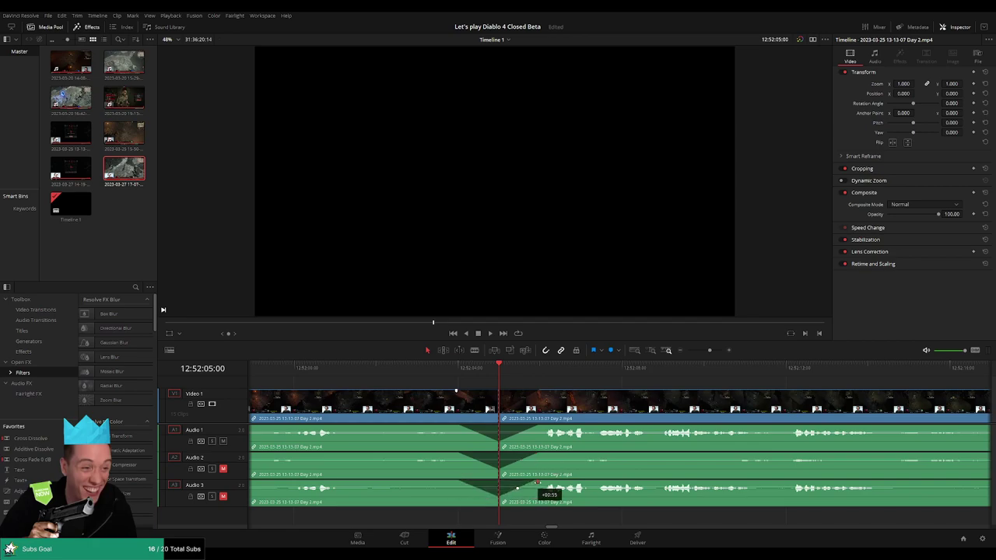
{"action": "key", "text": "space"}
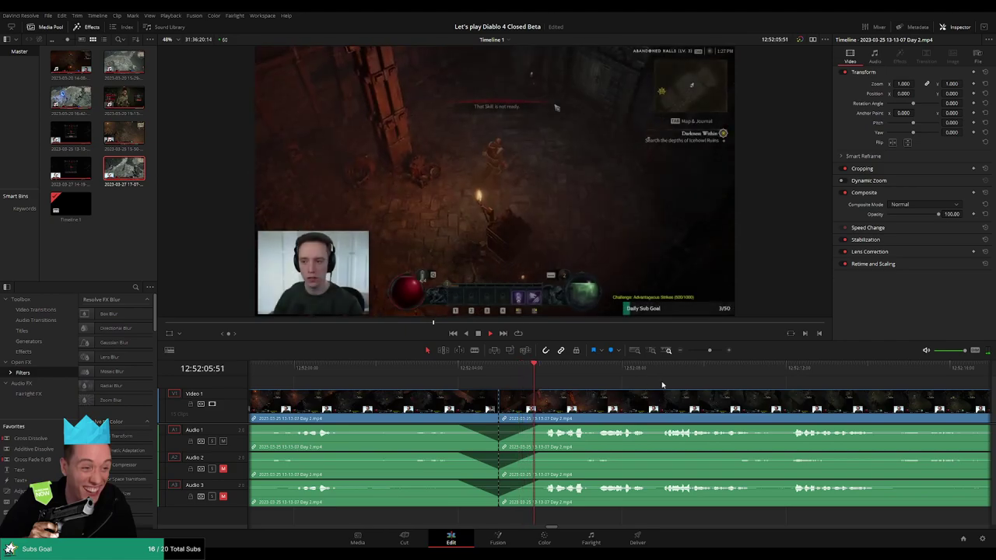
{"action": "left_click", "coordinate": [668, 350]}
Drag the later Day 2 piece right from the 12:52:05:00 cut, leaving an empty gap
{"action": "scroll", "coordinate": [632, 392], "scroll_direction": "right", "scroll_amount": 3}
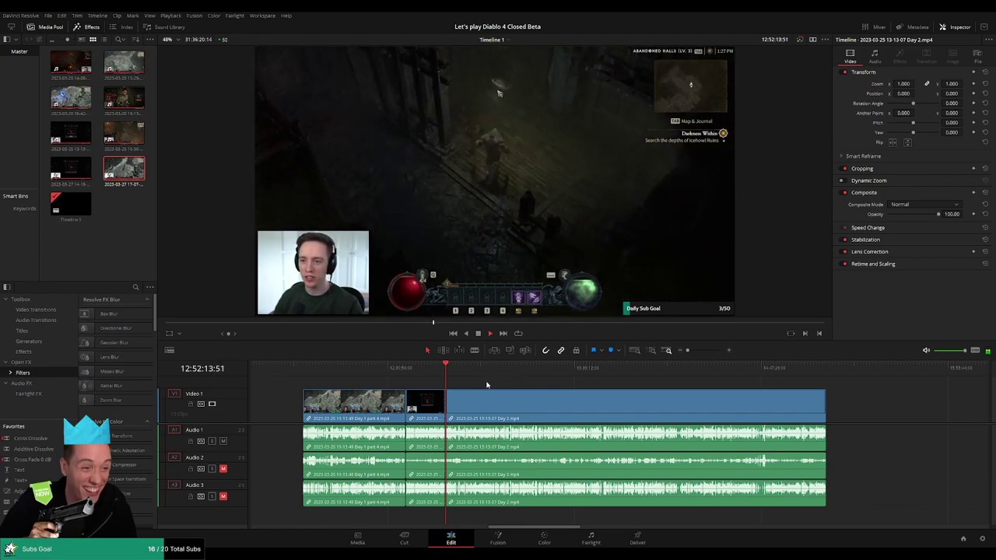
{"action": "left_click", "coordinate": [299, 368]}
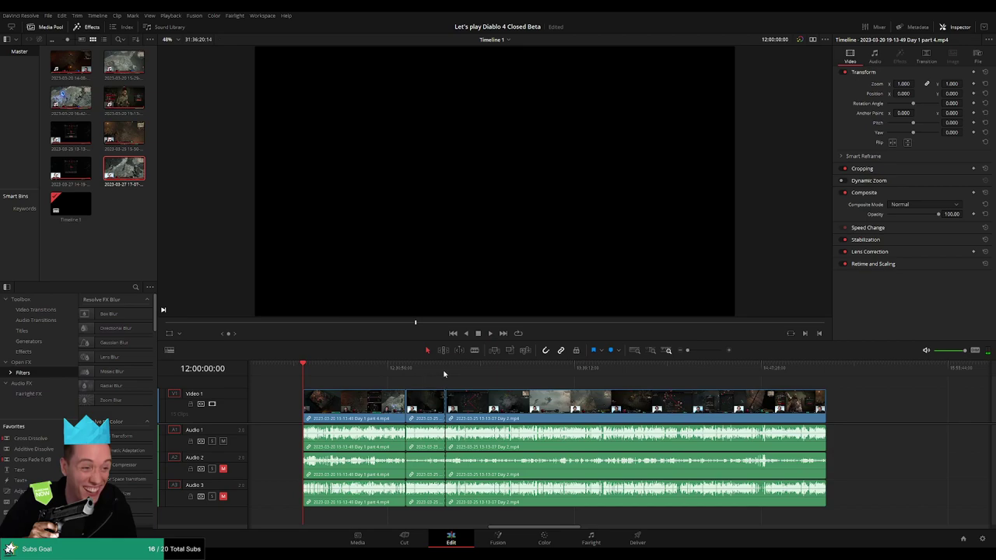
{"action": "left_click", "coordinate": [444, 373]}
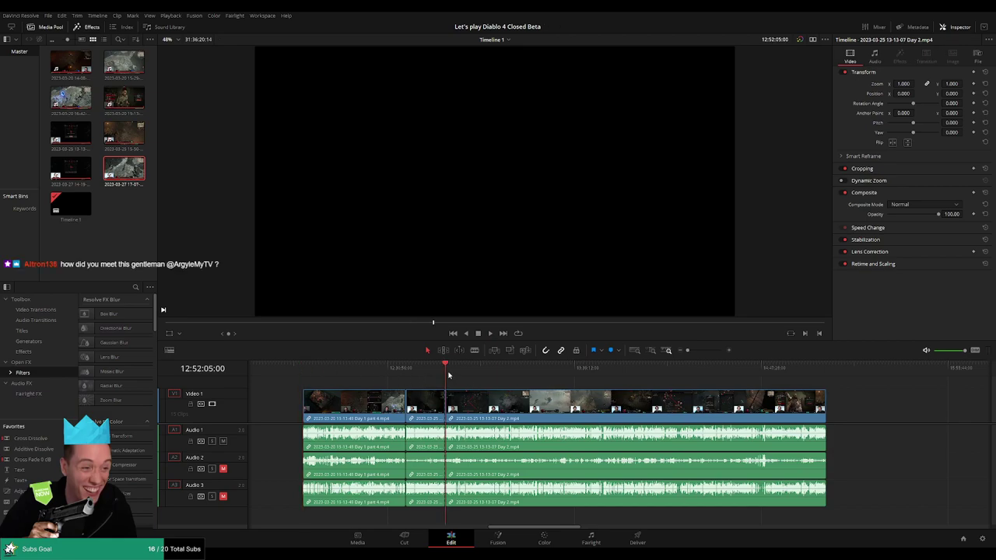
{"action": "scroll", "coordinate": [448, 376], "scroll_direction": "right", "scroll_amount": 2}
{"action": "scroll", "coordinate": [448, 376], "scroll_direction": "right", "scroll_amount": 3}
{"action": "left_click_drag", "start_coordinate": [433, 418], "coordinate": [650, 418]}
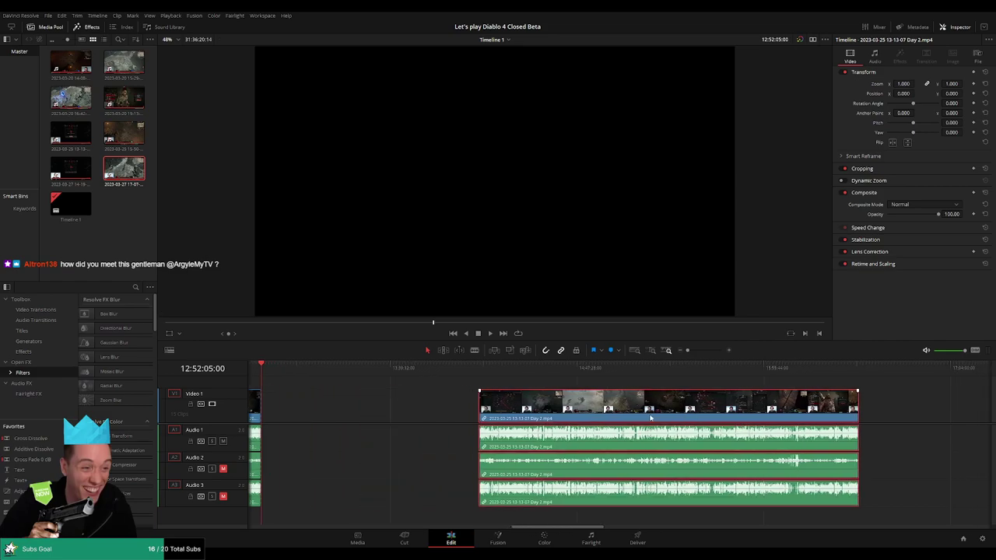
{"action": "left_click", "coordinate": [402, 402]}
Snap the Day 2 piece to start at 14:00:00:00 and play it back
{"action": "left_click", "coordinate": [284, 376]}
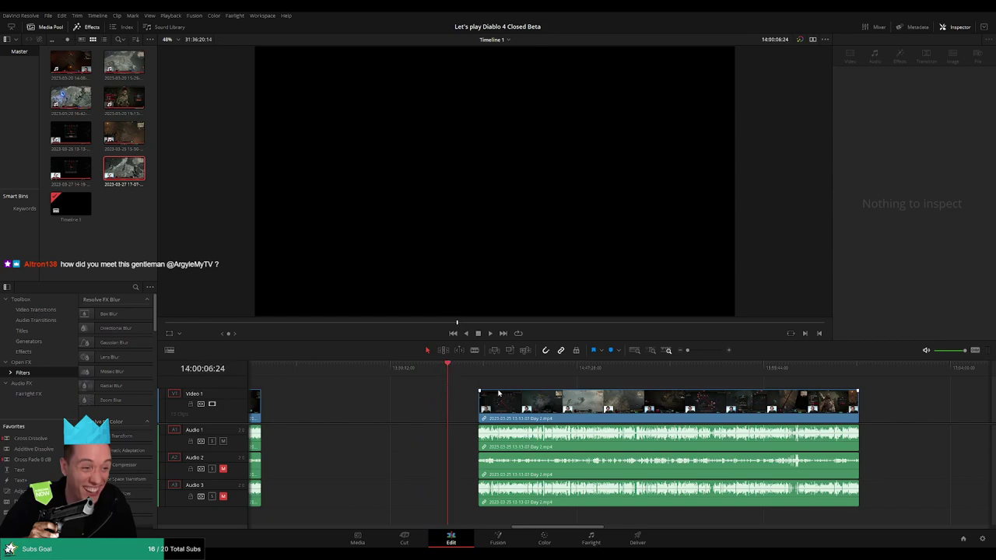
{"action": "scroll", "coordinate": [621, 372], "scroll_direction": "up", "scroll_amount": 3}
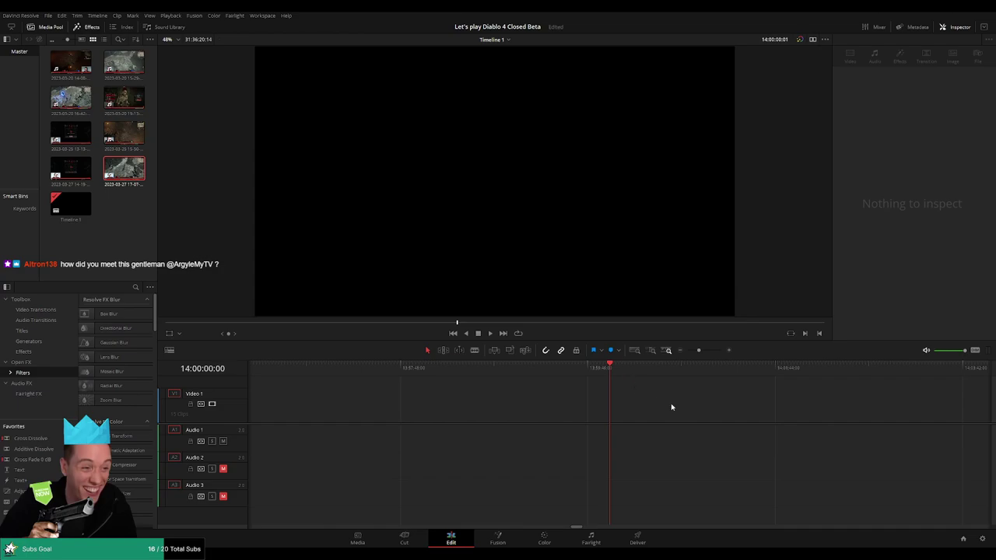
{"action": "left_click_drag", "start_coordinate": [700, 352], "coordinate": [687, 351]}
{"action": "left_click_drag", "start_coordinate": [662, 405], "coordinate": [630, 404]}
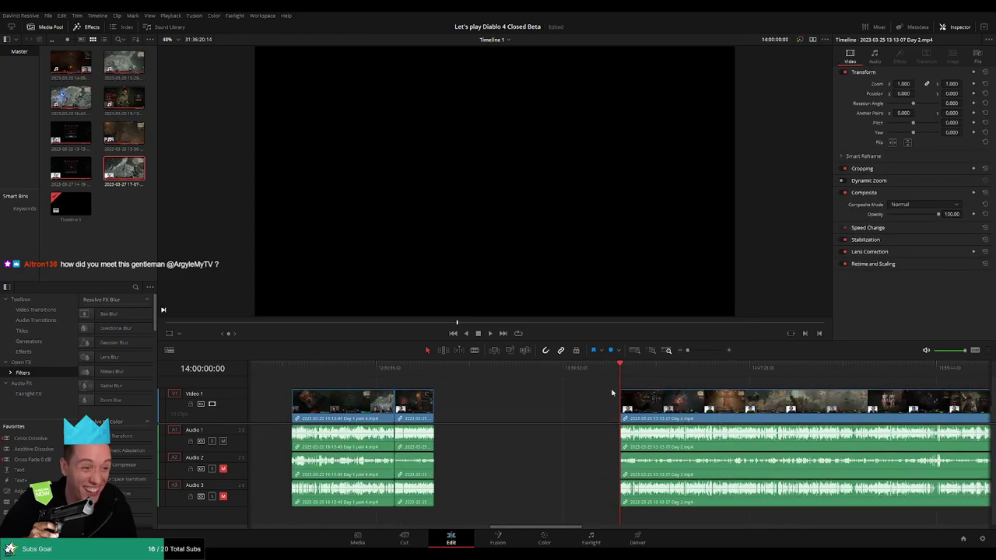
{"action": "scroll", "coordinate": [677, 389], "scroll_direction": "right", "scroll_amount": 5}
{"action": "key", "text": "space"}
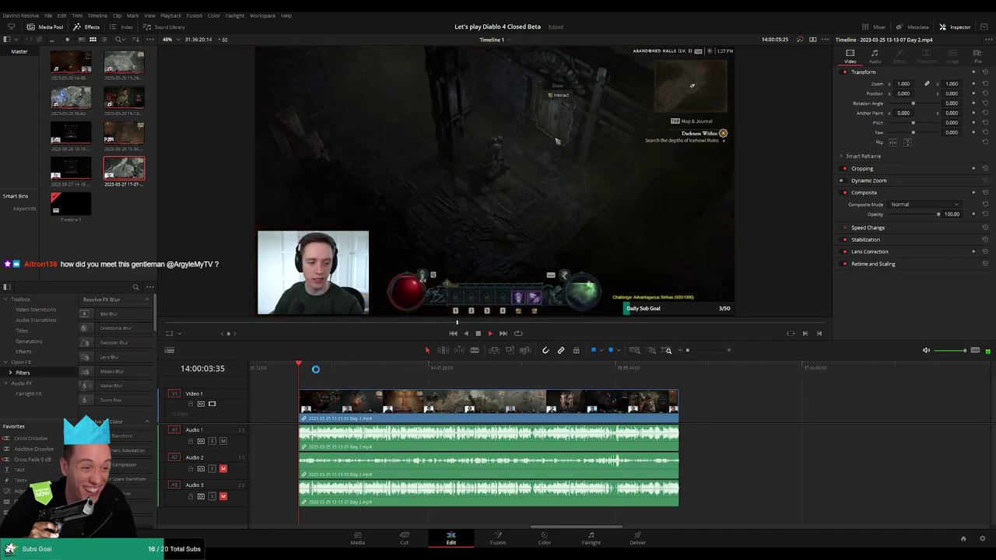
Skim forward through the Day 2 gameplay and start playback from a later scene
{"action": "left_click_drag", "start_coordinate": [315, 374], "coordinate": [438, 378]}
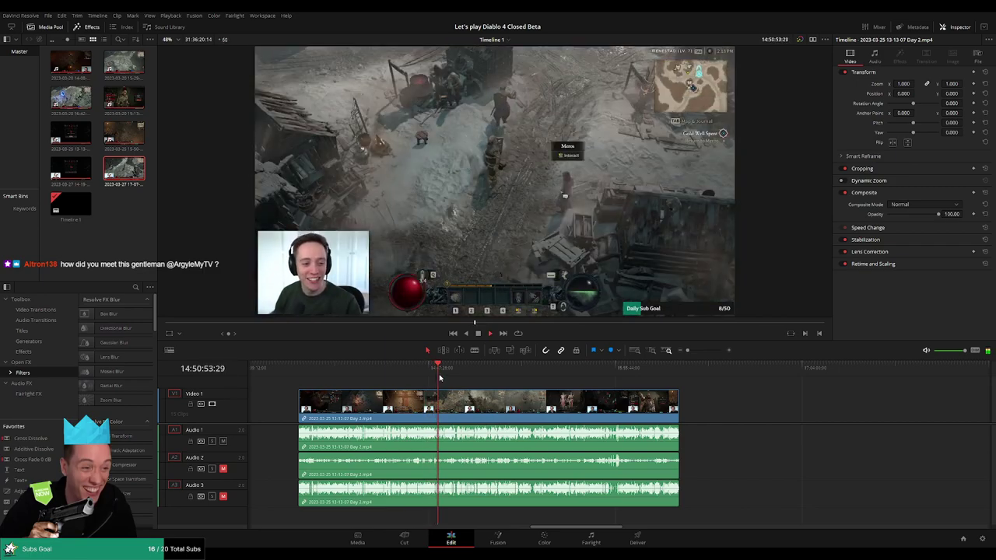
{"action": "key", "text": "ctrl+equal"}
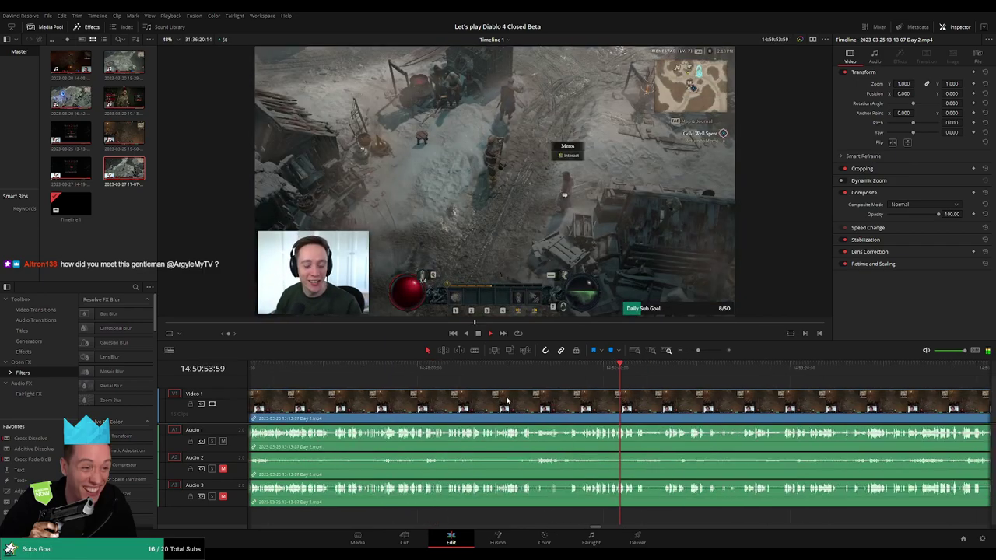
{"action": "left_click", "coordinate": [741, 374]}
{"action": "scroll", "coordinate": [521, 377], "scroll_direction": "right", "scroll_amount": 3}
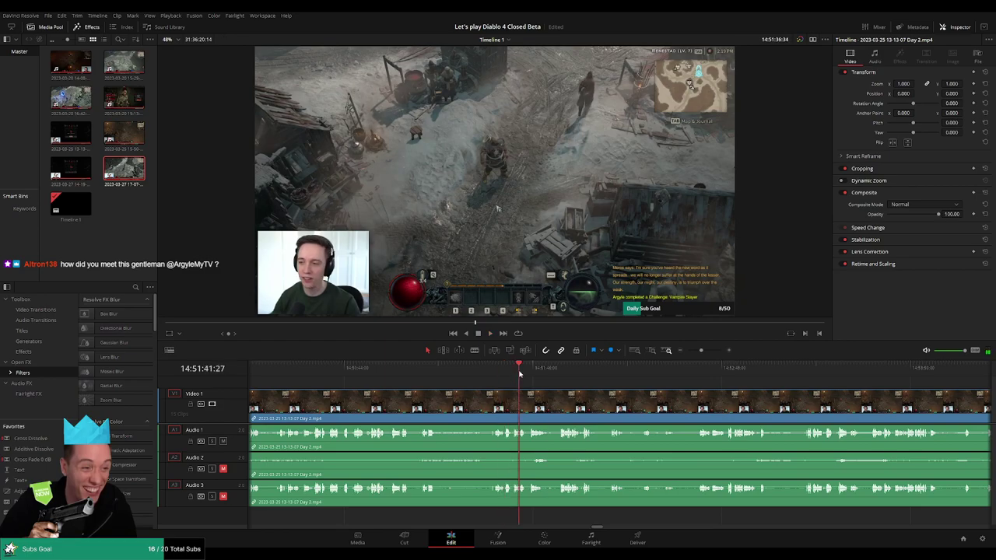
{"action": "left_click_drag", "start_coordinate": [519, 375], "coordinate": [571, 376]}
{"action": "key", "text": "space"}
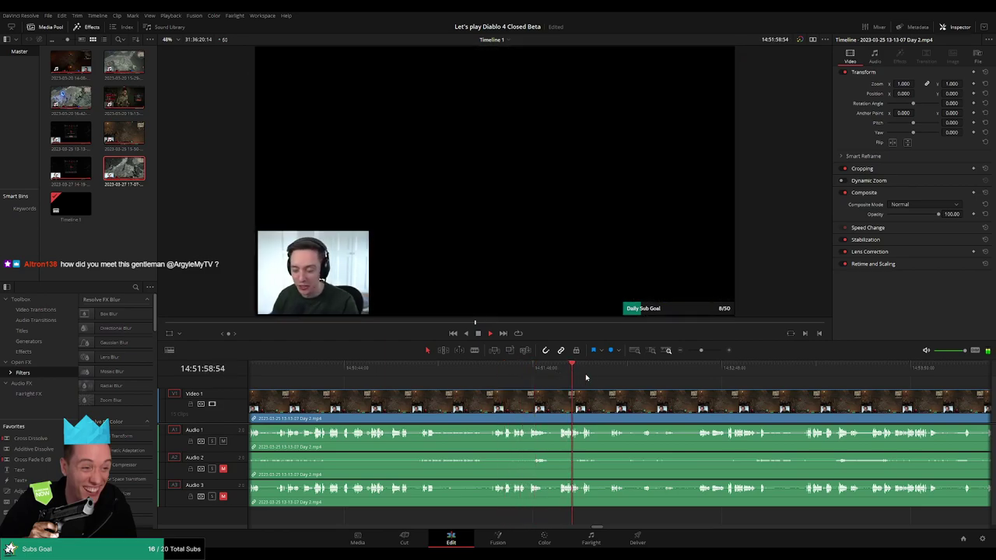
{"action": "left_click", "coordinate": [610, 375]}
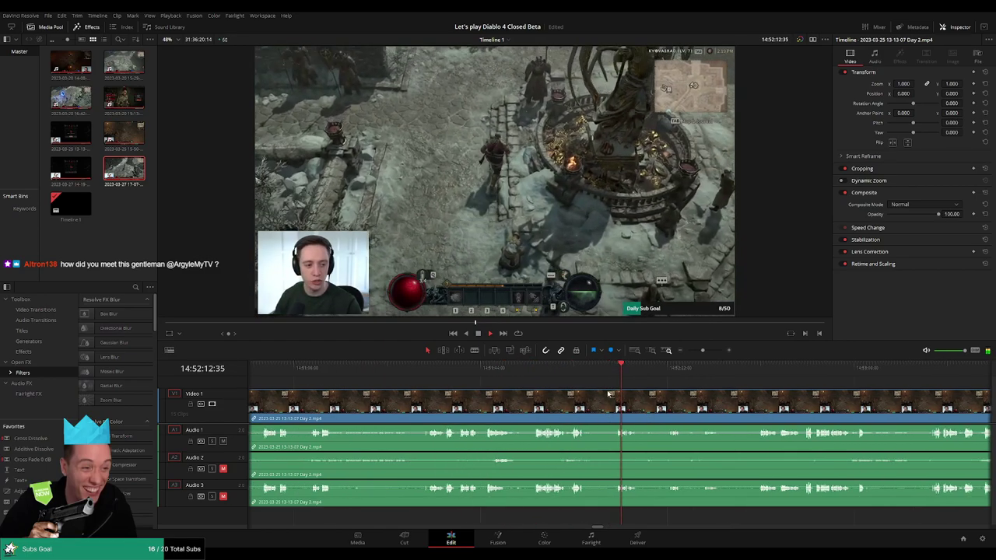
Skip ahead past 14:52:22 to the cathedral scene and stop playback
{"action": "scroll", "coordinate": [610, 393], "scroll_direction": "up", "scroll_amount": 1}
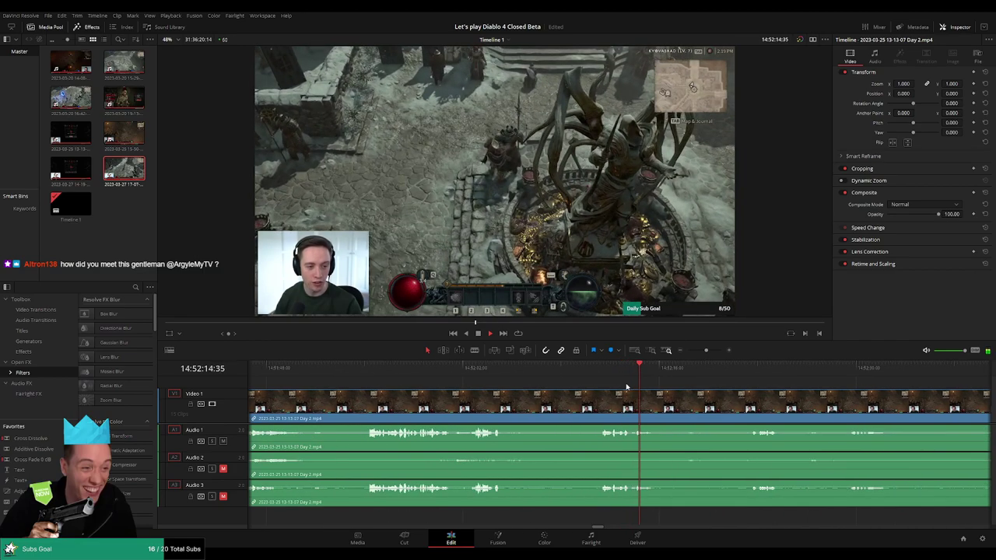
{"action": "left_click", "coordinate": [745, 370]}
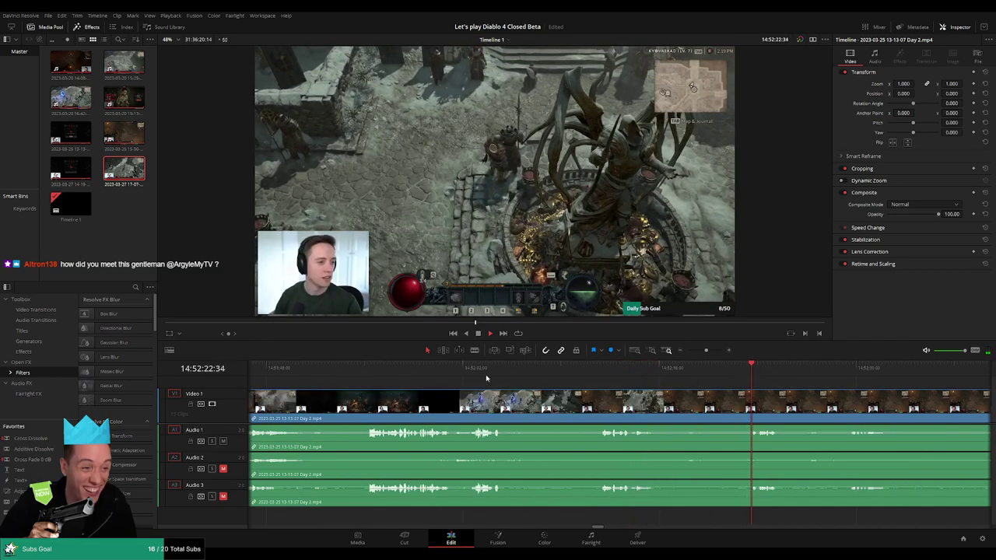
{"action": "scroll", "coordinate": [667, 398], "scroll_direction": "right", "scroll_amount": 3}
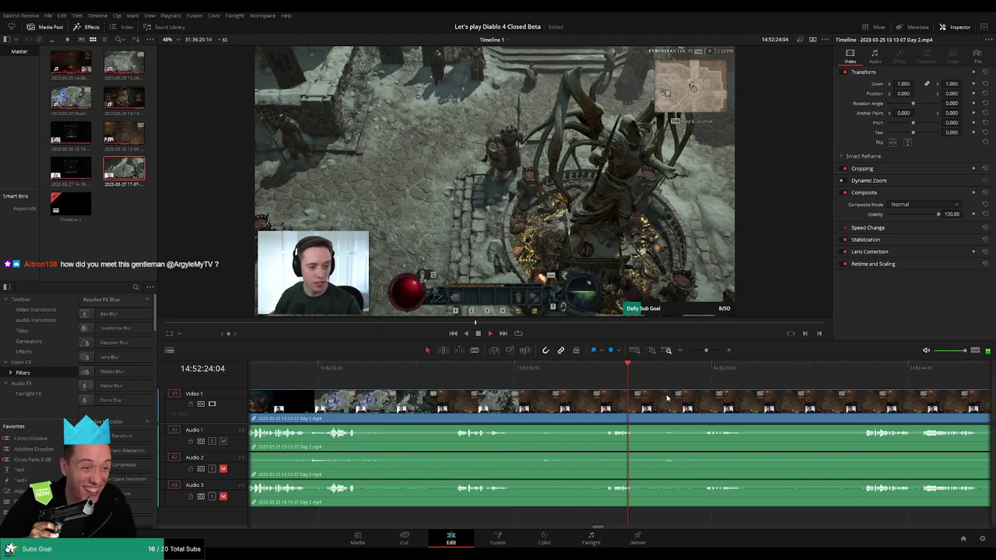
{"action": "left_click", "coordinate": [713, 372]}
{"action": "left_click", "coordinate": [865, 371]}
{"action": "scroll", "coordinate": [615, 387], "scroll_direction": "right", "scroll_amount": 4}
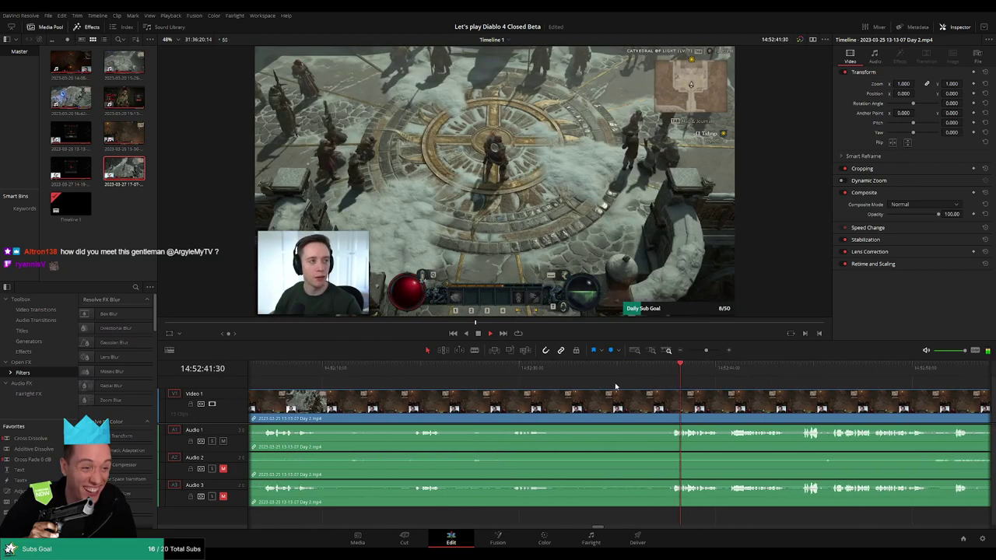
{"action": "scroll", "coordinate": [574, 379], "scroll_direction": "right", "scroll_amount": 2}
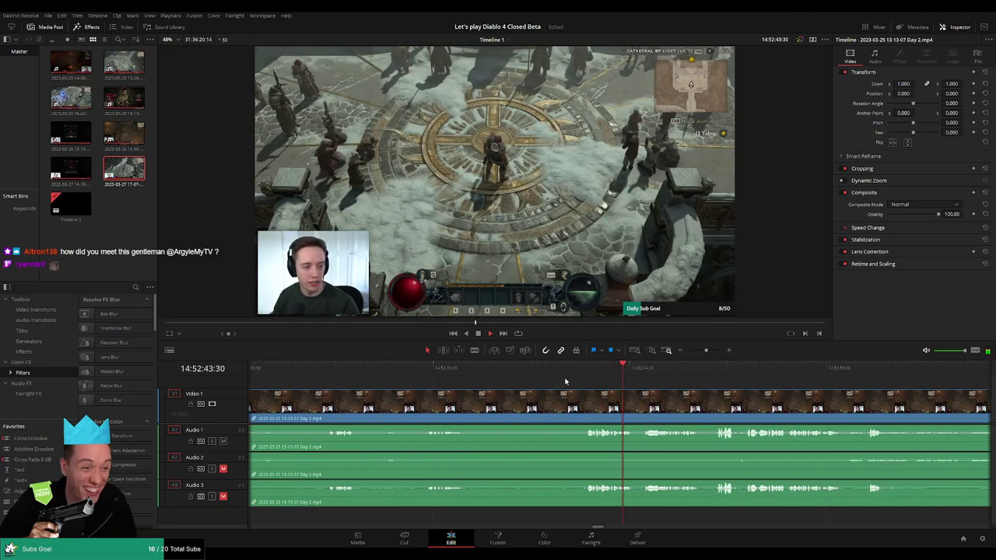
{"action": "key", "text": "space"}
Split the Day 2 clip at 14:52:40:00 and fade the left clip's video out over one second
{"action": "left_click", "coordinate": [584, 375]}
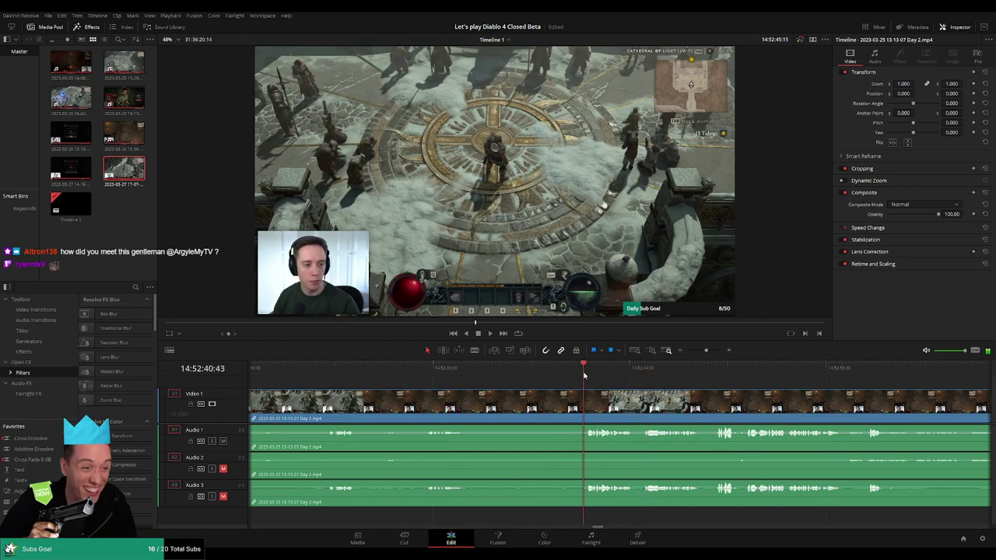
{"action": "left_click_drag", "start_coordinate": [706, 350], "coordinate": [710, 350]}
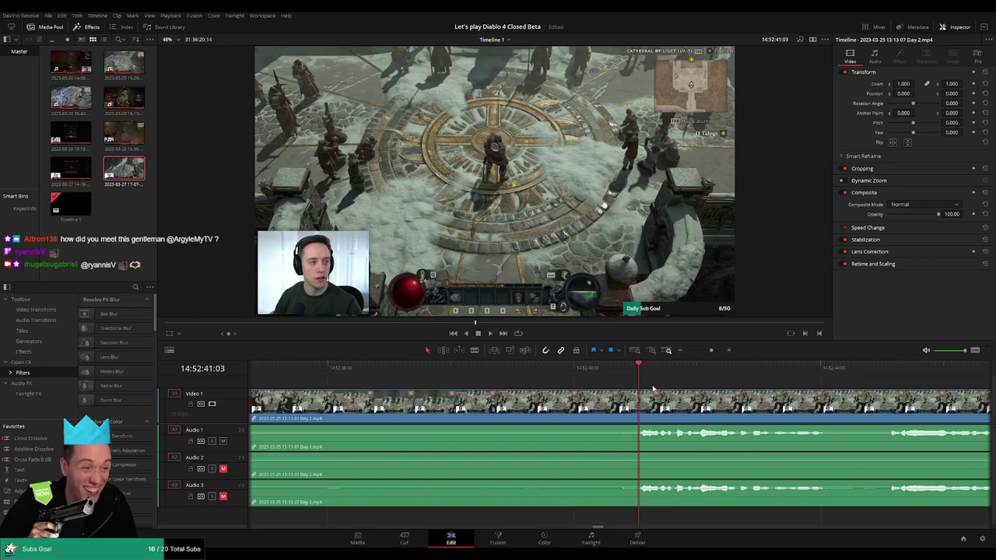
{"action": "left_click_drag", "start_coordinate": [640, 374], "coordinate": [574, 379]}
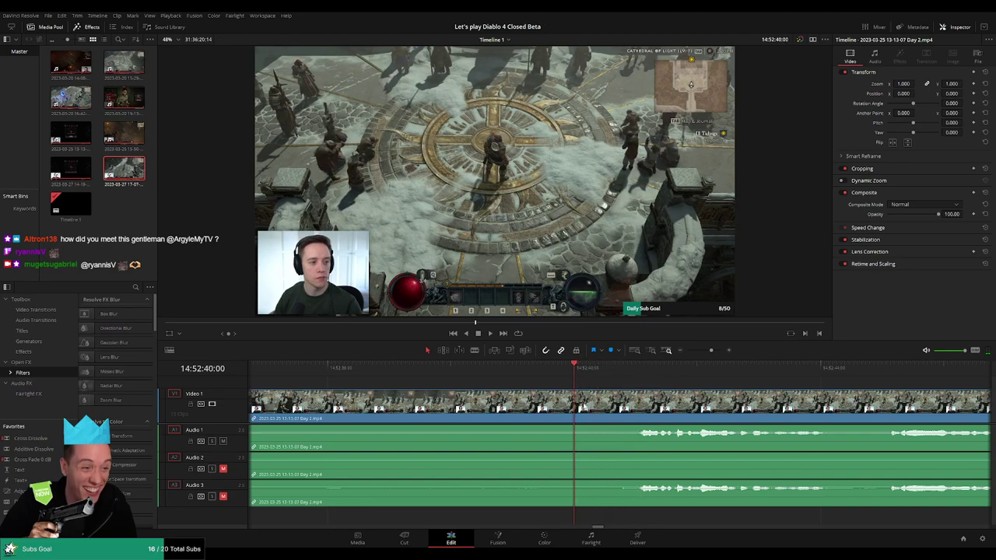
{"action": "key", "text": "ctrl+b"}
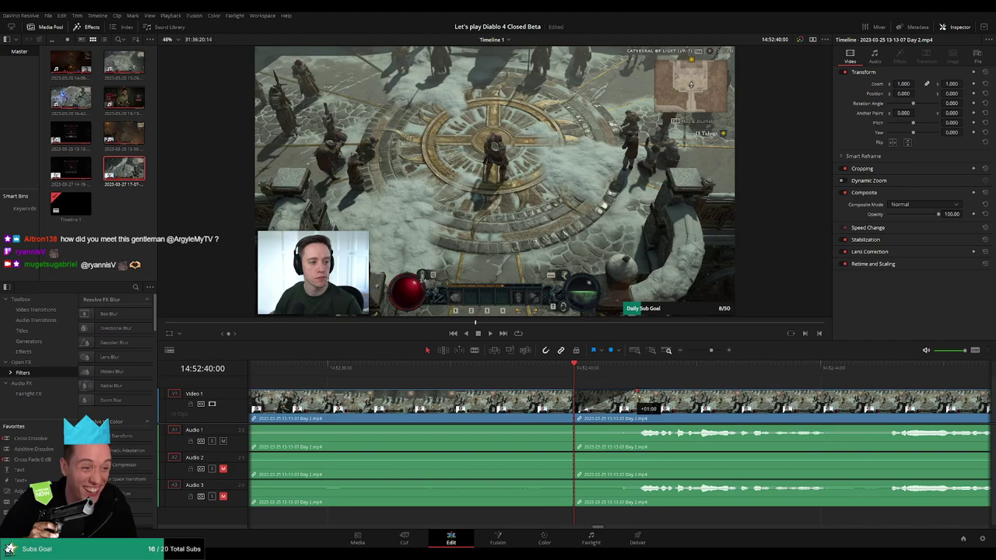
{"action": "left_click_drag", "start_coordinate": [637, 394], "coordinate": [611, 399]}
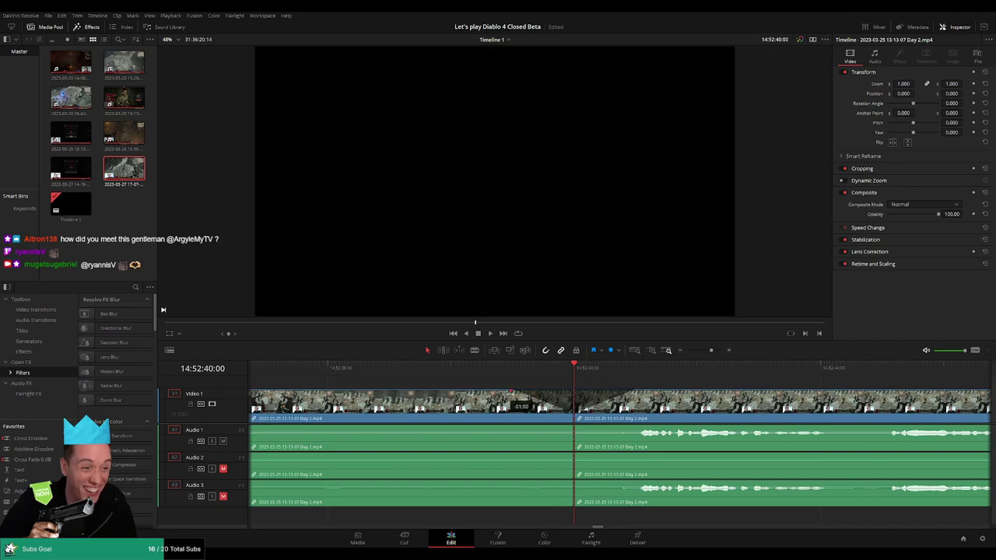
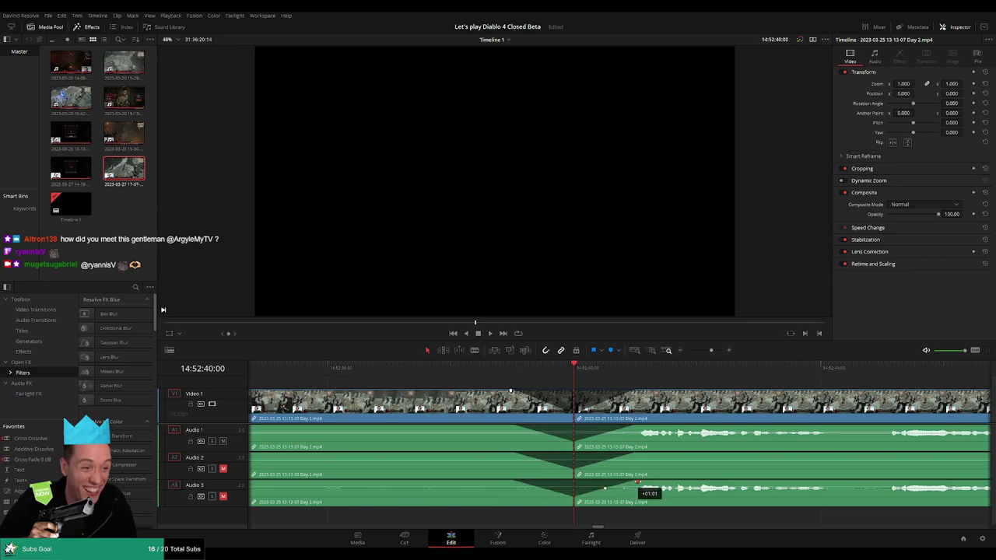
Play the audio crossfade across the Day 2 cut, zoom out, and return to the timeline start
{"action": "key", "text": "space"}
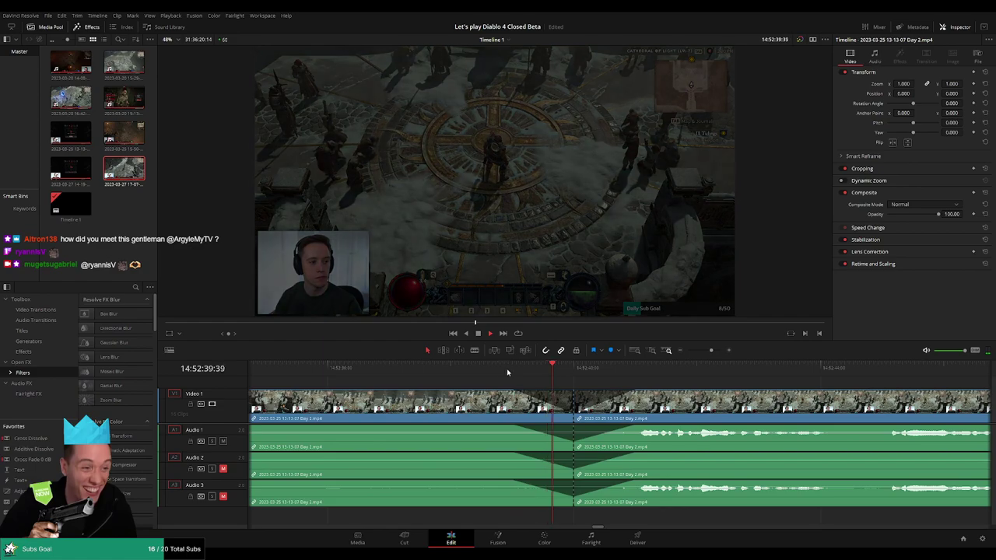
{"action": "key", "text": "space"}
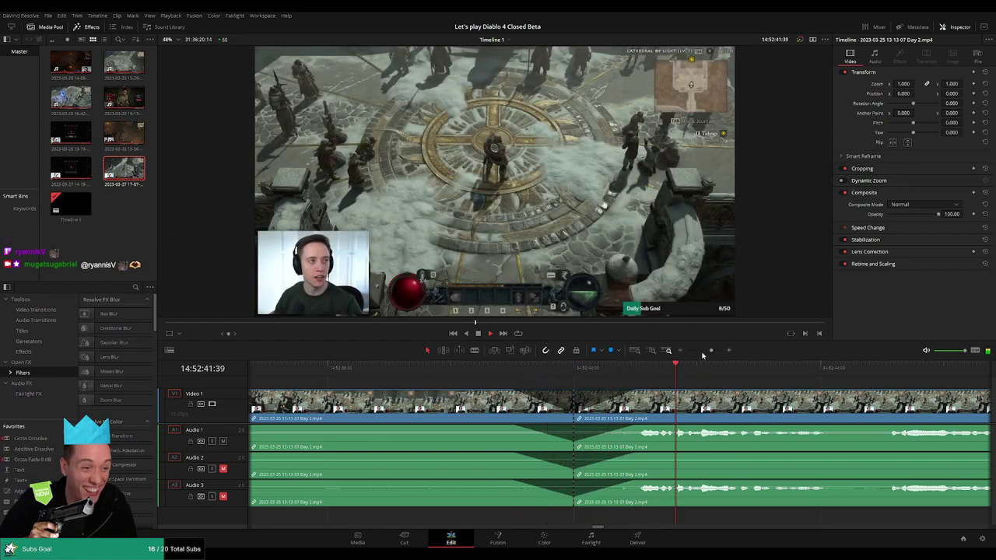
{"action": "scroll", "coordinate": [744, 414], "scroll_direction": "down", "scroll_amount": 2}
{"action": "scroll", "coordinate": [643, 407], "scroll_direction": "right", "scroll_amount": 2}
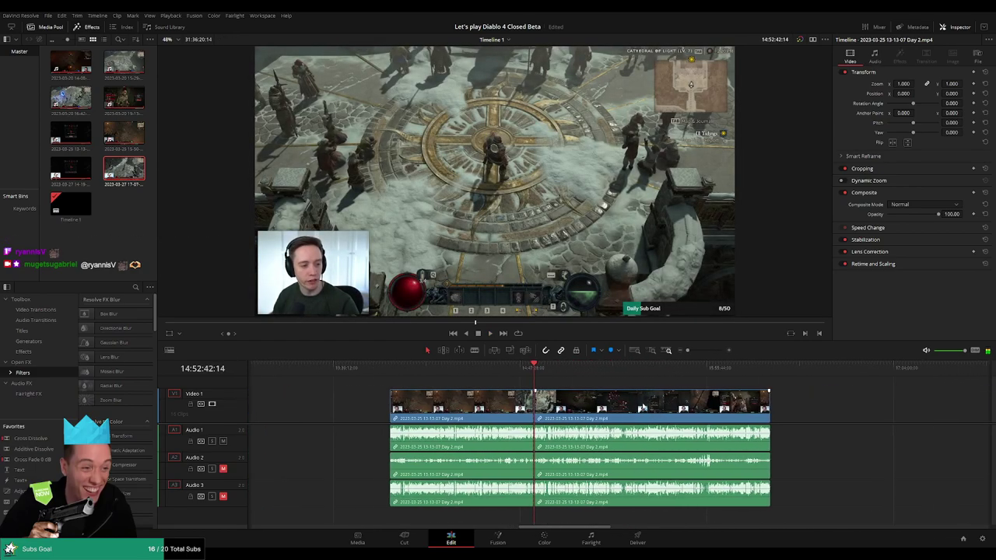
{"action": "key", "text": "Home"}
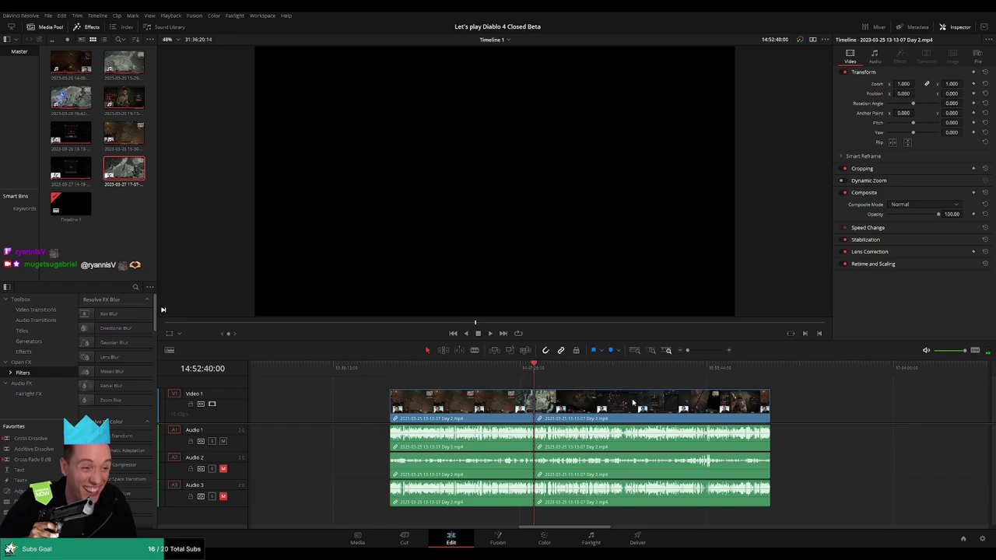
Deselect the clip, advance the playhead, and zoom the timeline out until both clips show
{"action": "scroll", "coordinate": [633, 402], "scroll_direction": "down", "scroll_amount": 5}
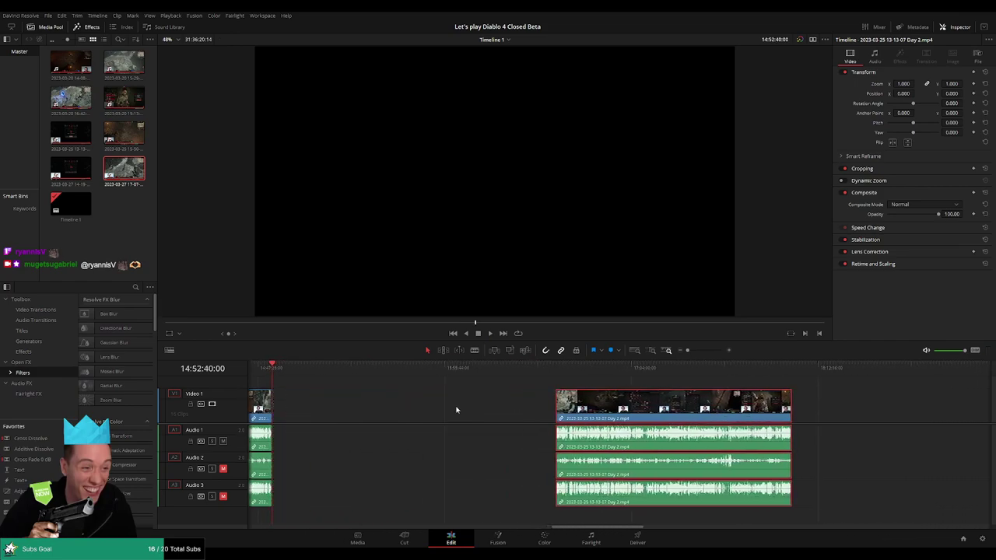
{"action": "left_click", "coordinate": [456, 409]}
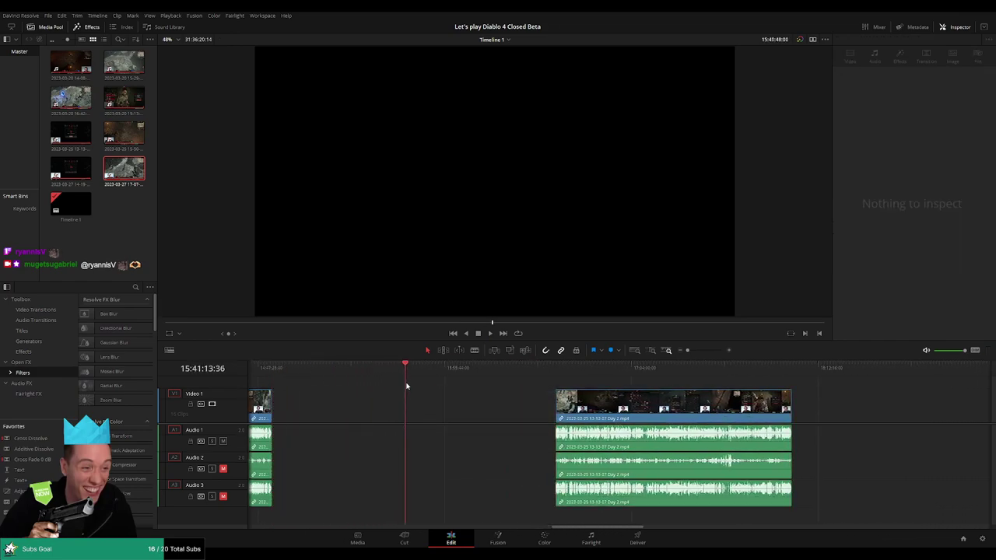
{"action": "left_click_drag", "start_coordinate": [406, 386], "coordinate": [447, 391]}
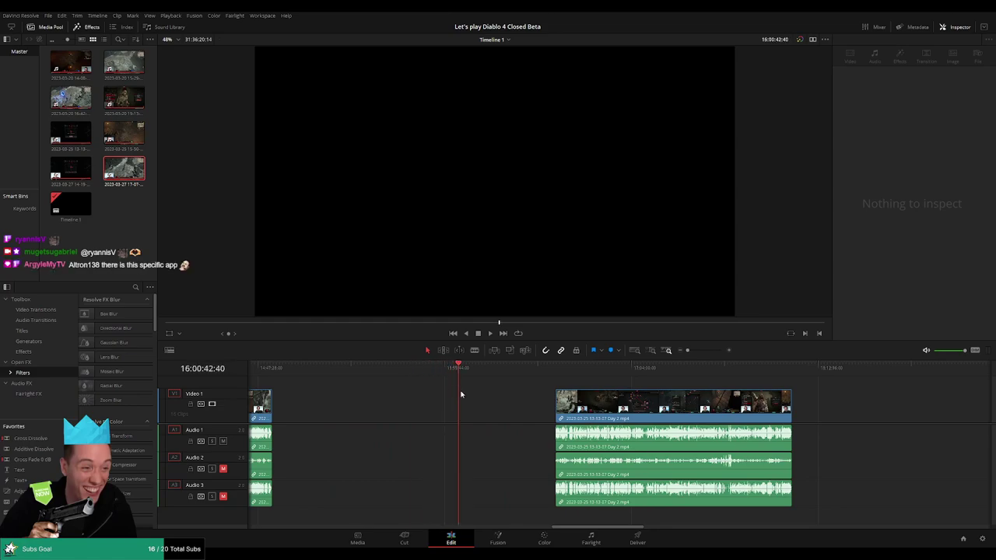
{"action": "scroll", "coordinate": [534, 417], "scroll_direction": "up", "scroll_amount": 5}
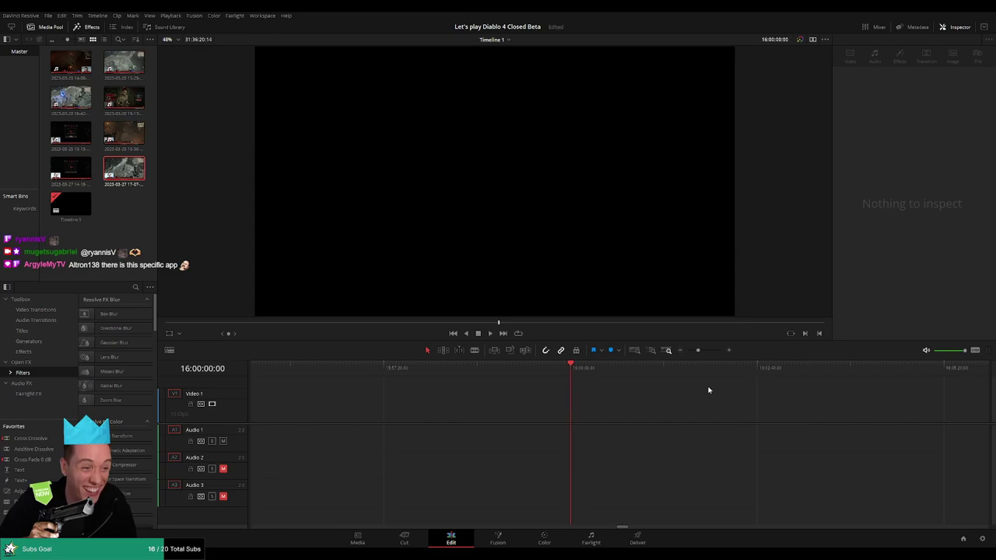
{"action": "left_click", "coordinate": [680, 350]}
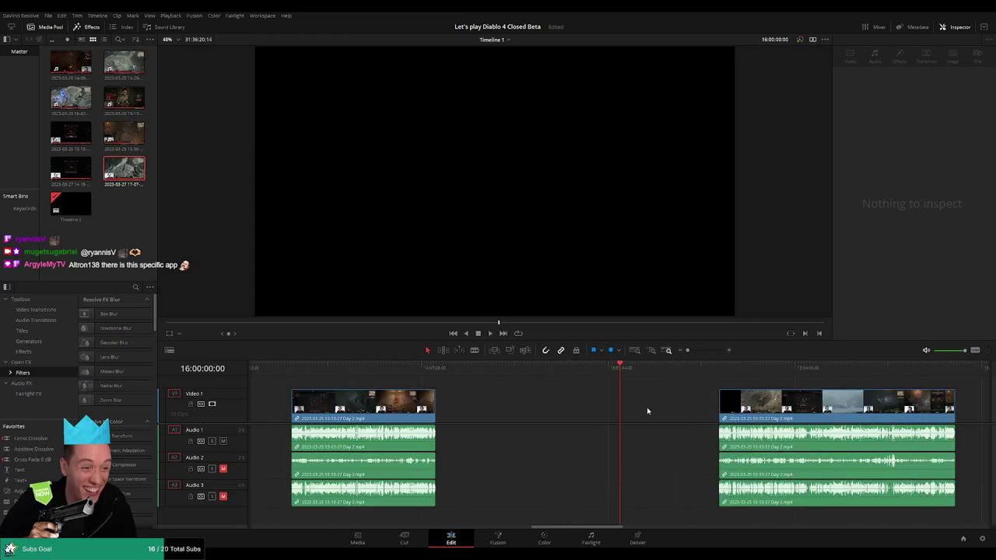
Drag the later Day 2 clip left so it sits closer to the first clip
{"action": "scroll", "coordinate": [669, 408], "scroll_direction": "down", "scroll_amount": 2}
{"action": "left_click_drag", "start_coordinate": [669, 408], "coordinate": [571, 408]}
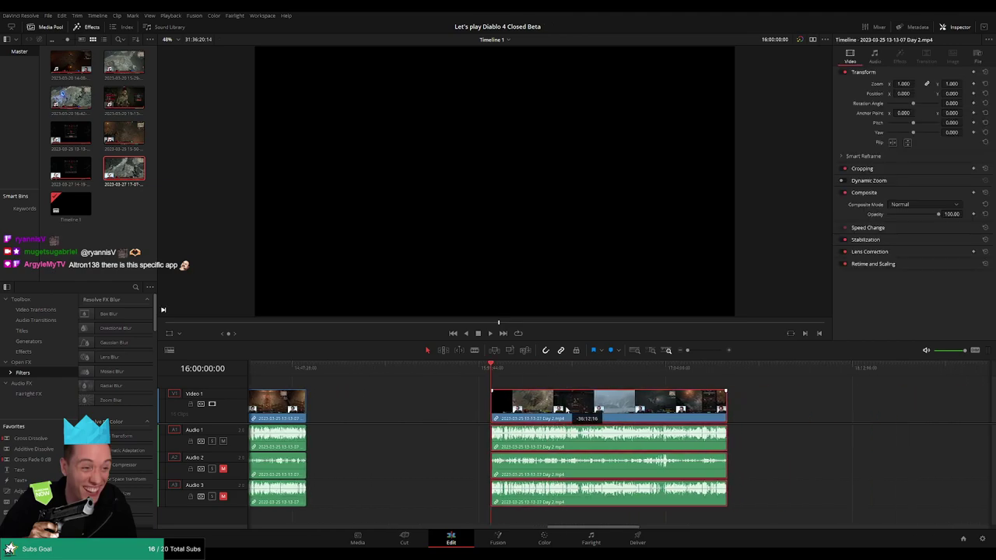
{"action": "left_click", "coordinate": [770, 412]}
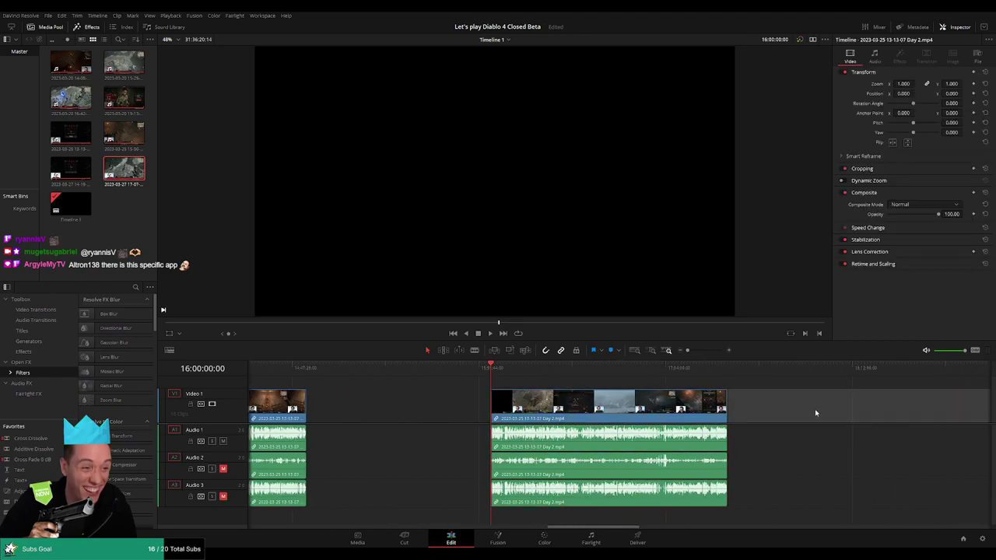
{"action": "scroll", "coordinate": [554, 401], "scroll_direction": "down", "scroll_amount": 4}
{"action": "scroll", "coordinate": [555, 400], "scroll_direction": "up", "scroll_amount": 2}
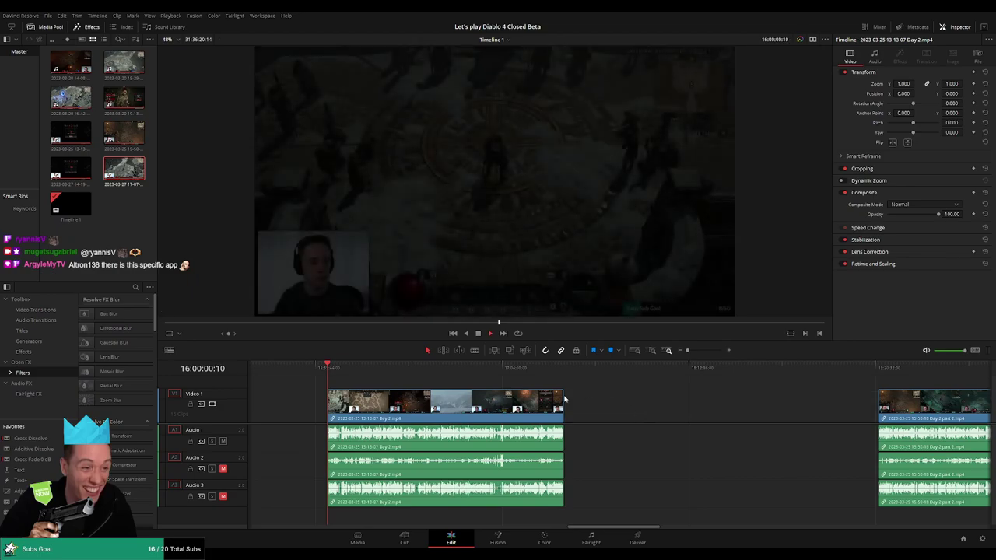
Play and scrub forward through the Day 2 clip to review its footage
{"action": "key", "text": "space"}
{"action": "left_click", "coordinate": [338, 367]}
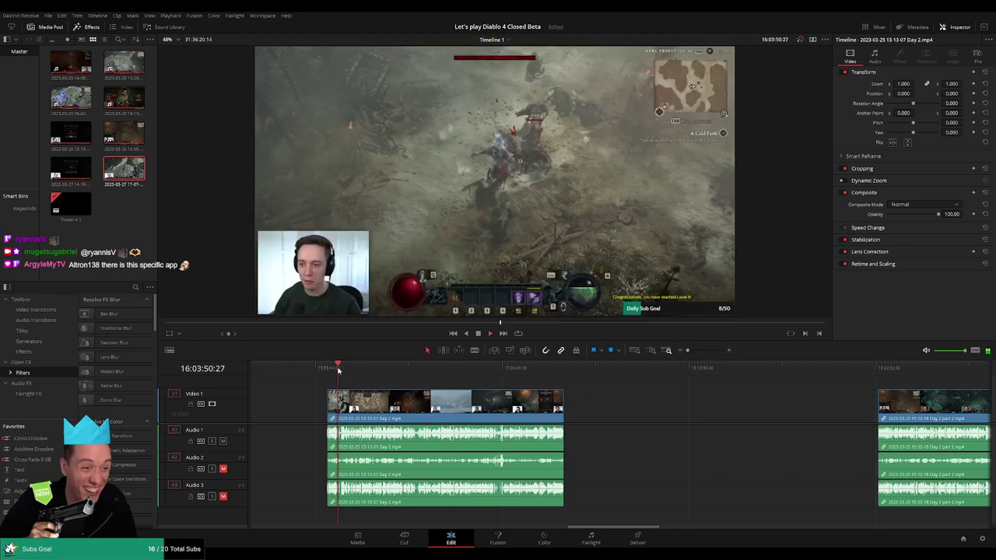
{"action": "left_click", "coordinate": [346, 371]}
{"action": "left_click", "coordinate": [362, 371]}
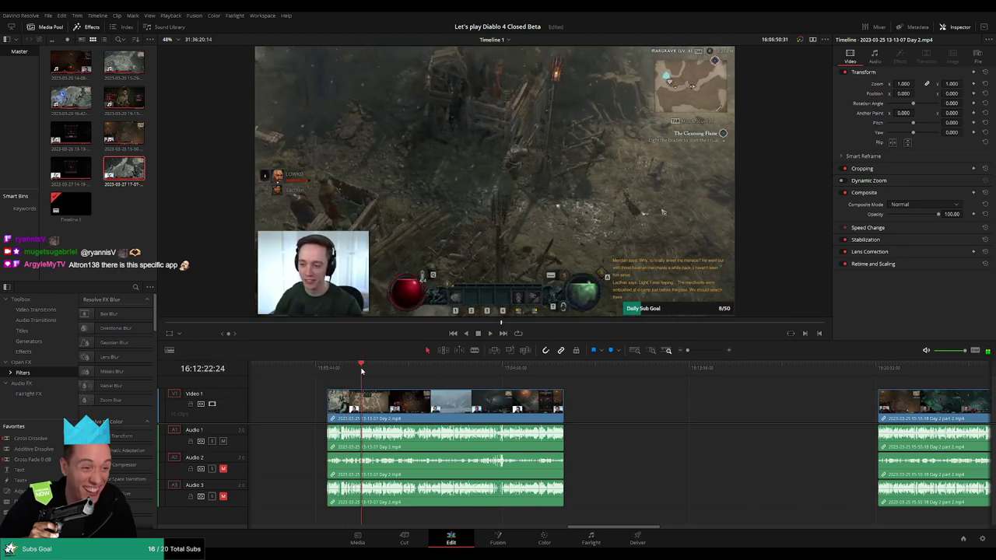
{"action": "left_click_drag", "start_coordinate": [362, 371], "coordinate": [470, 375]}
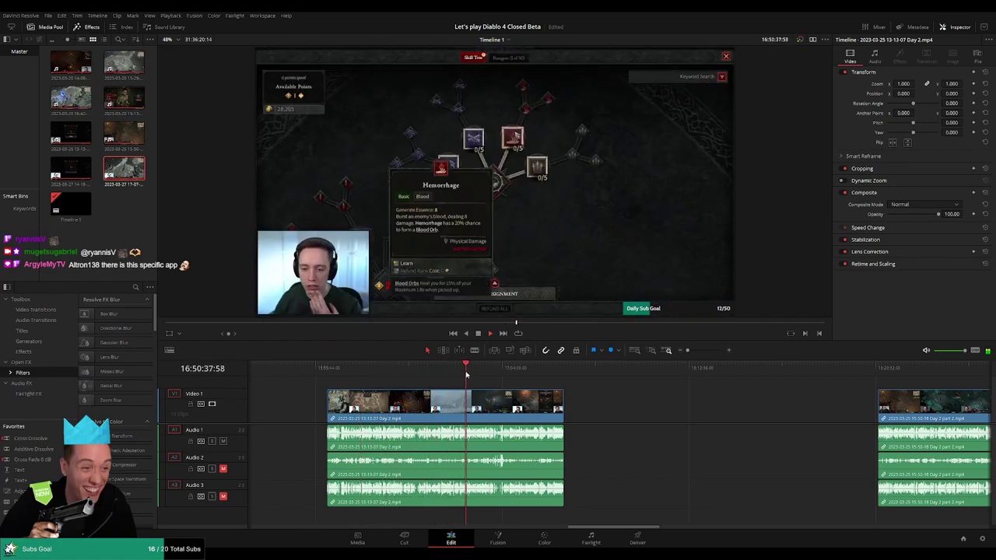
{"action": "key", "text": "space"}
{"action": "scroll", "coordinate": [634, 393], "scroll_direction": "up", "scroll_amount": 5}
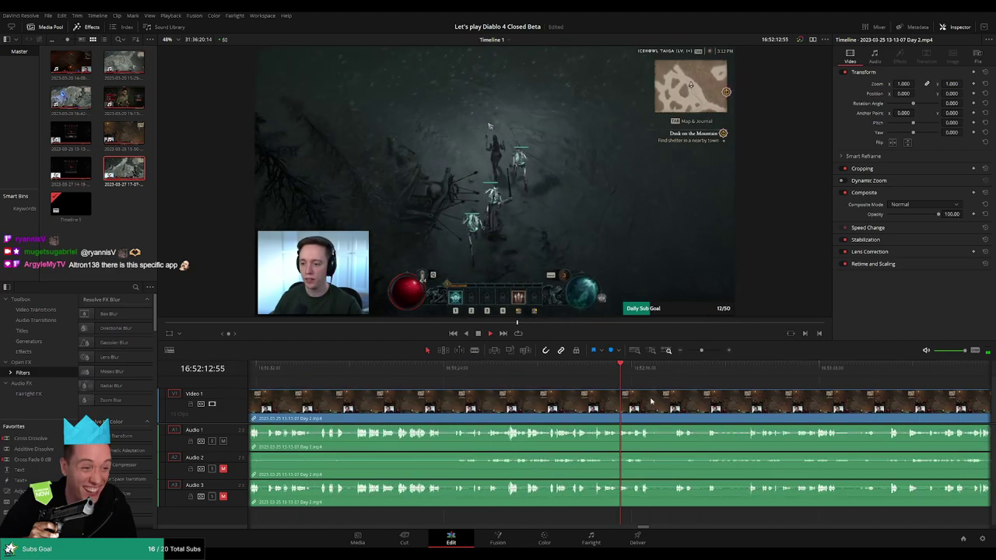
{"action": "left_click", "coordinate": [390, 371]}
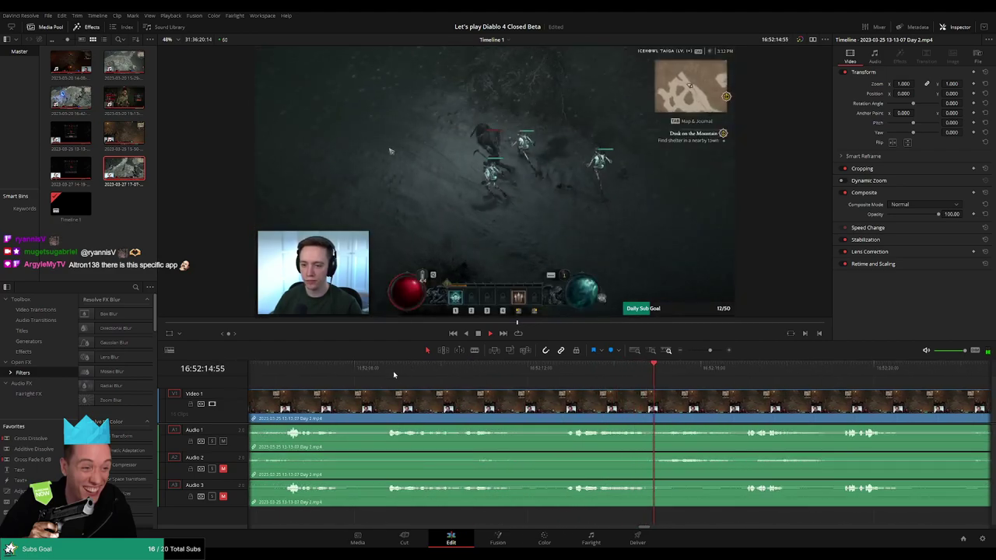
{"action": "scroll", "coordinate": [389, 371], "scroll_direction": "down", "scroll_amount": 3}
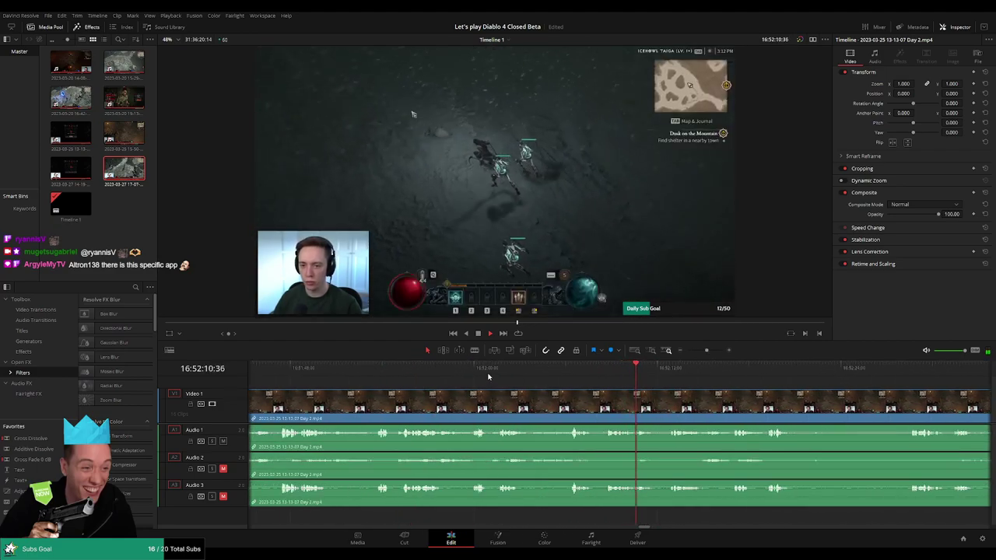
Review footage between 16:52:01 and 16:52:37, then park the playhead at the 16:52:12 cut point
{"action": "left_click", "coordinate": [496, 374]}
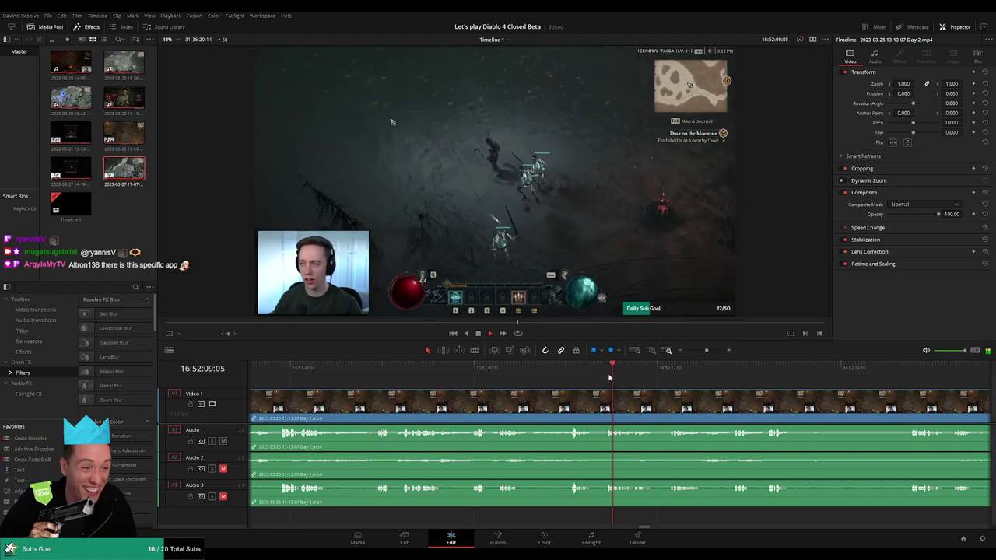
{"action": "left_click", "coordinate": [376, 377]}
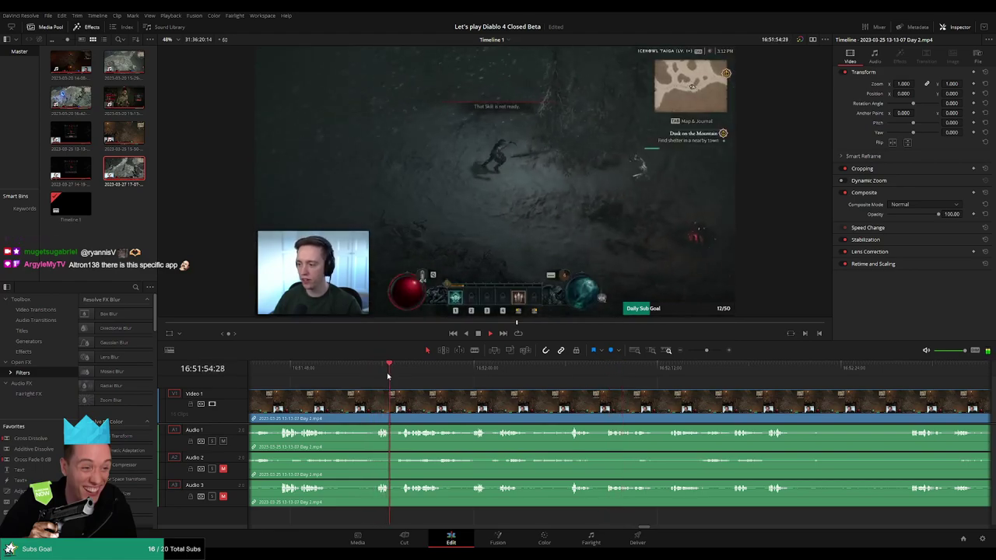
{"action": "left_click", "coordinate": [470, 381]}
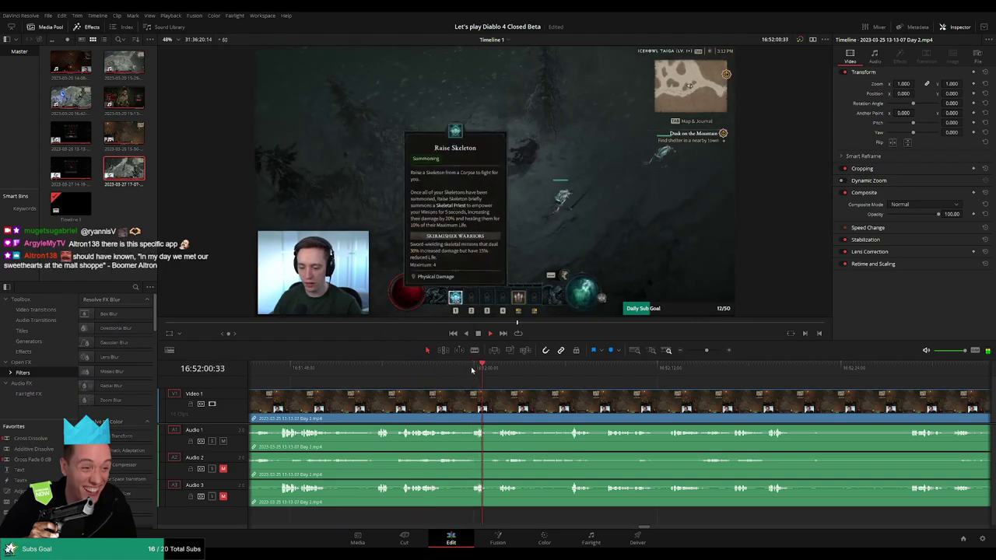
{"action": "left_click", "coordinate": [560, 372]}
{"action": "scroll", "coordinate": [507, 385], "scroll_direction": "right", "scroll_amount": 2}
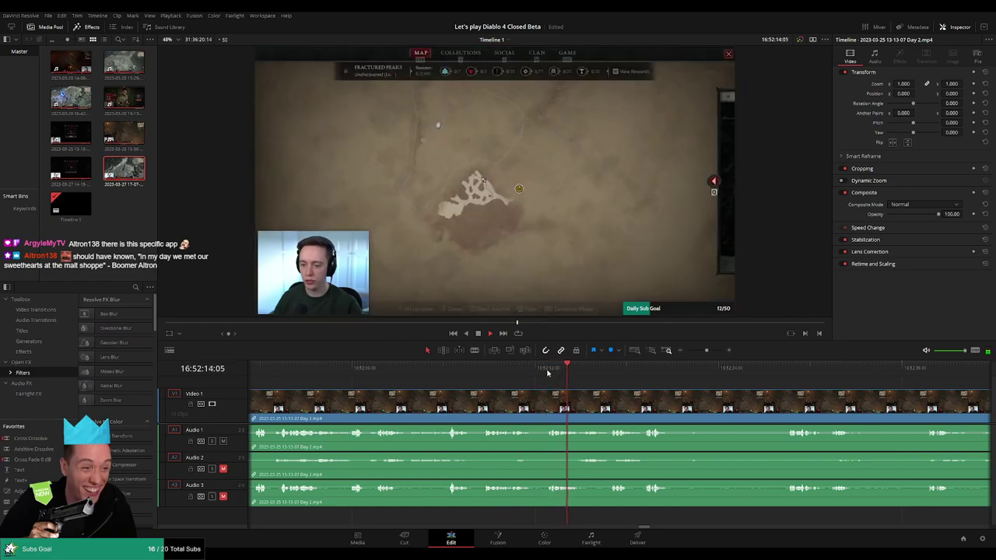
{"action": "left_click", "coordinate": [610, 374]}
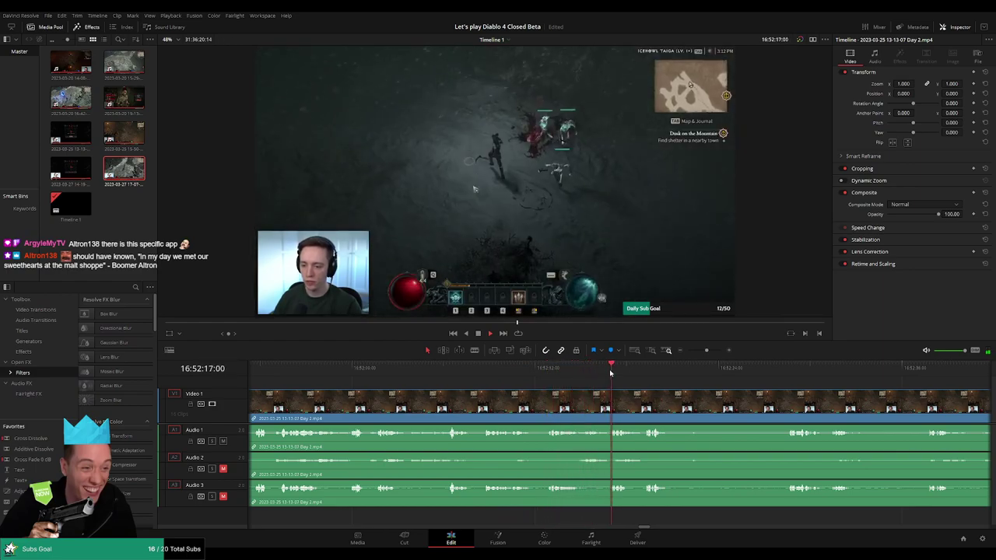
{"action": "scroll", "coordinate": [566, 388], "scroll_direction": "right", "scroll_amount": 3}
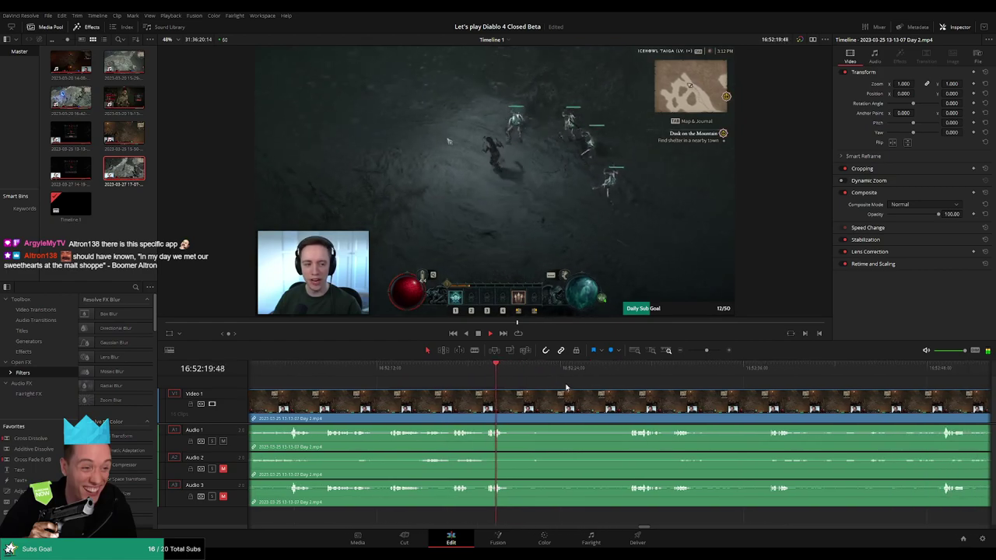
{"action": "left_click", "coordinate": [623, 373]}
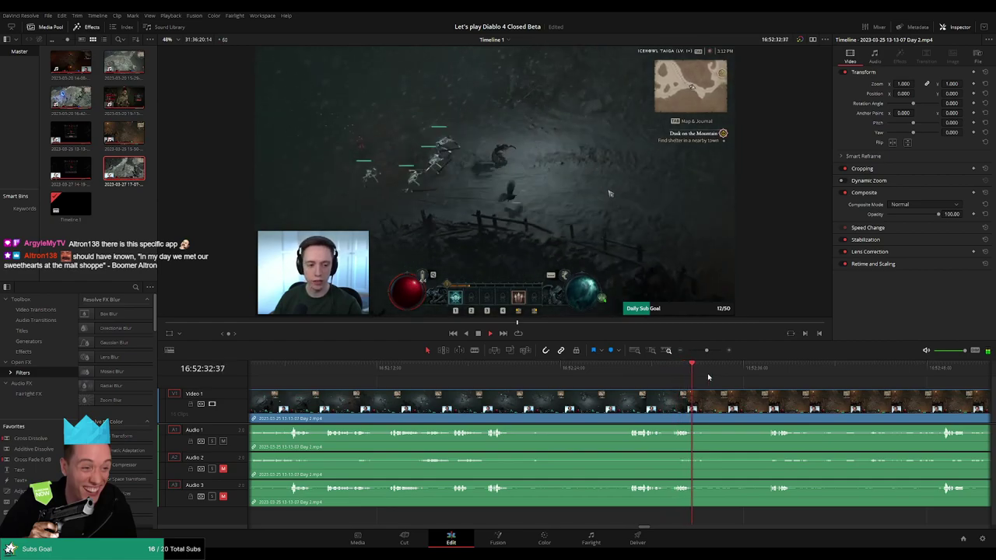
{"action": "left_click", "coordinate": [761, 373]}
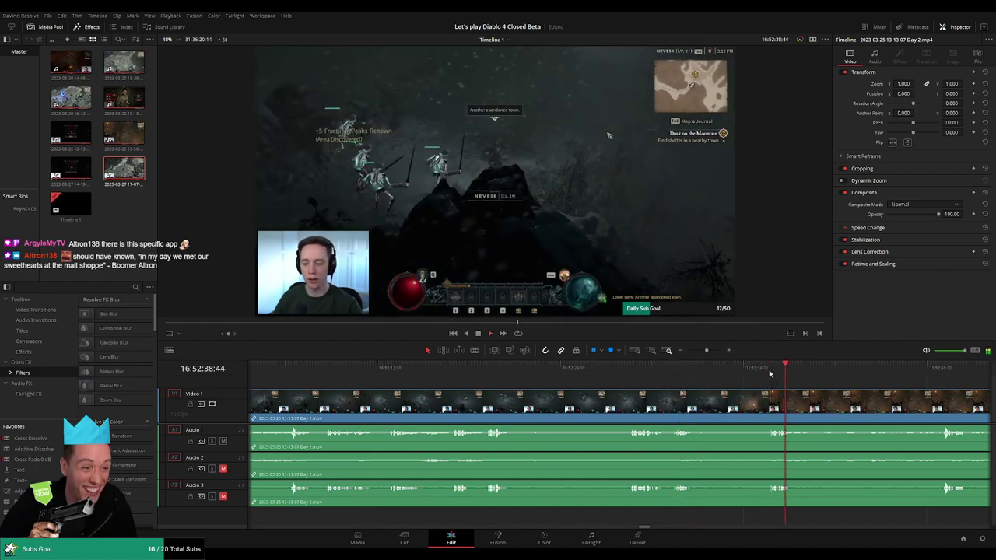
{"action": "left_click", "coordinate": [387, 369]}
{"action": "scroll", "coordinate": [498, 381], "scroll_direction": "up", "scroll_amount": 3}
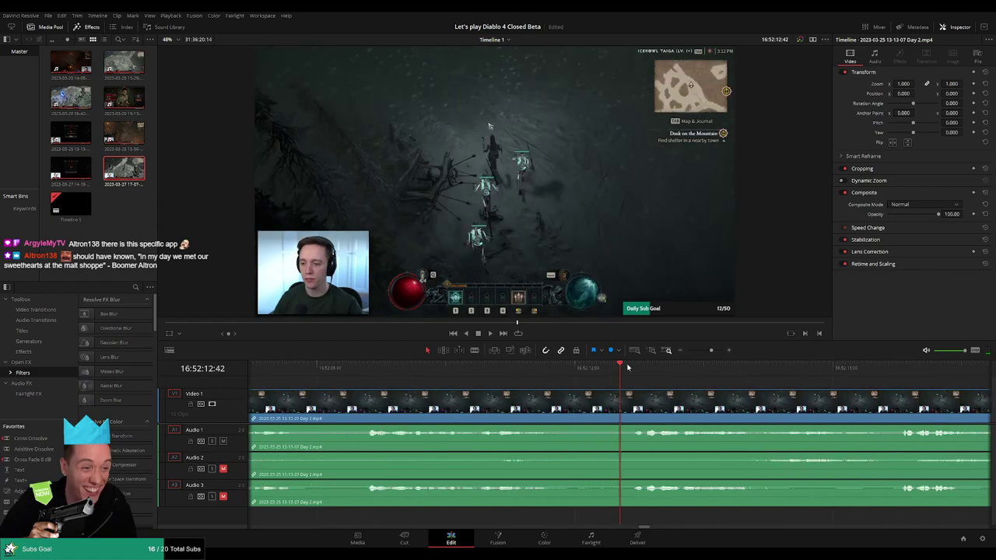
{"action": "left_click_drag", "start_coordinate": [628, 368], "coordinate": [575, 370]}
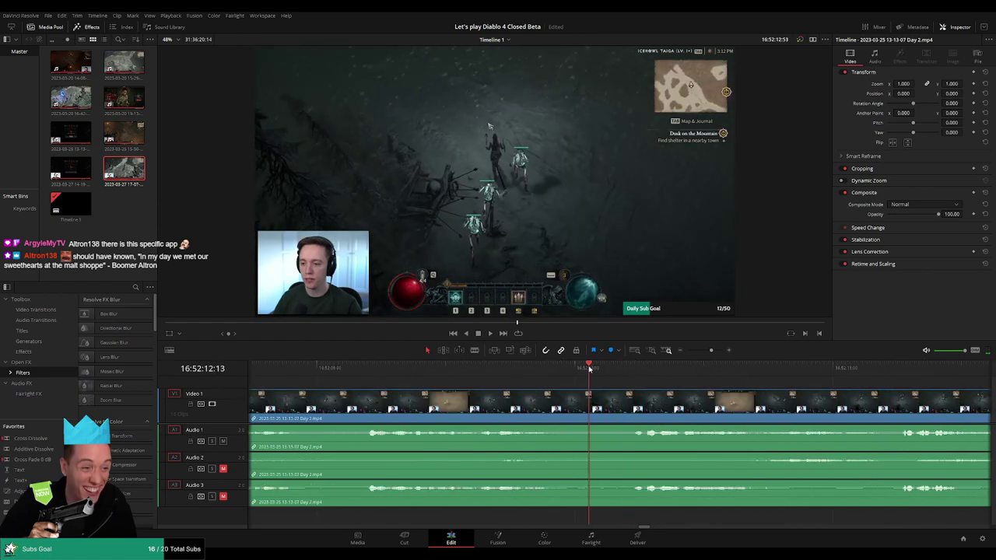
Blade all tracks at the chosen cut point and select the new edit point
{"action": "left_click", "coordinate": [578, 404]}
{"action": "key", "text": "a"}
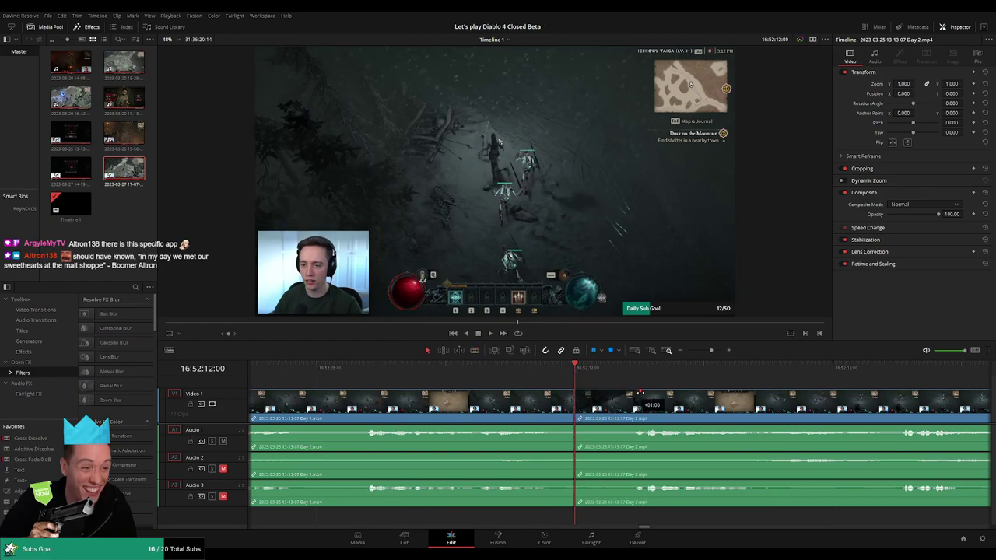
{"action": "left_click_drag", "start_coordinate": [640, 394], "coordinate": [640, 394]}
{"action": "left_click", "coordinate": [573, 391]}
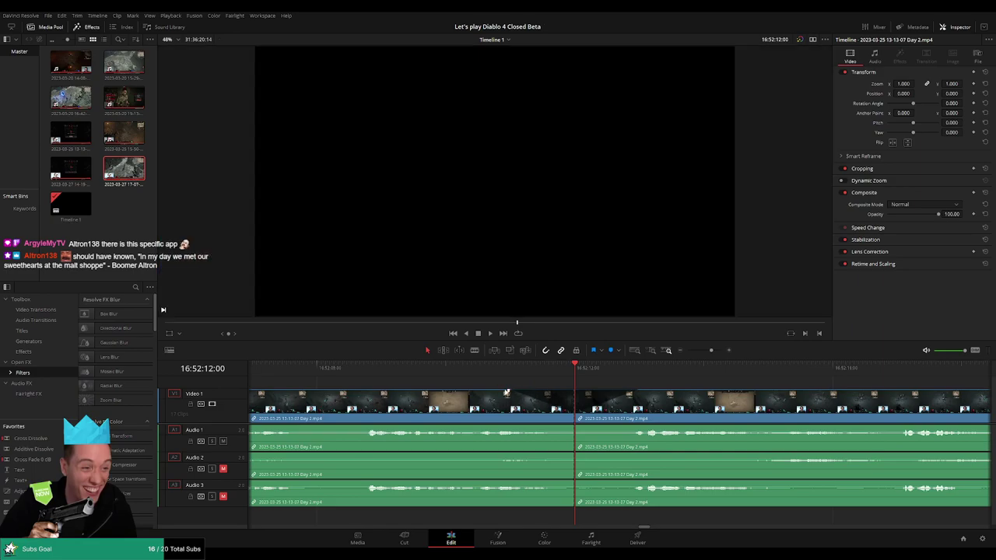
Trim the first clip's end back to the reviewed point and add an Audio 1 fade-out before the cut
{"action": "key", "text": "space"}
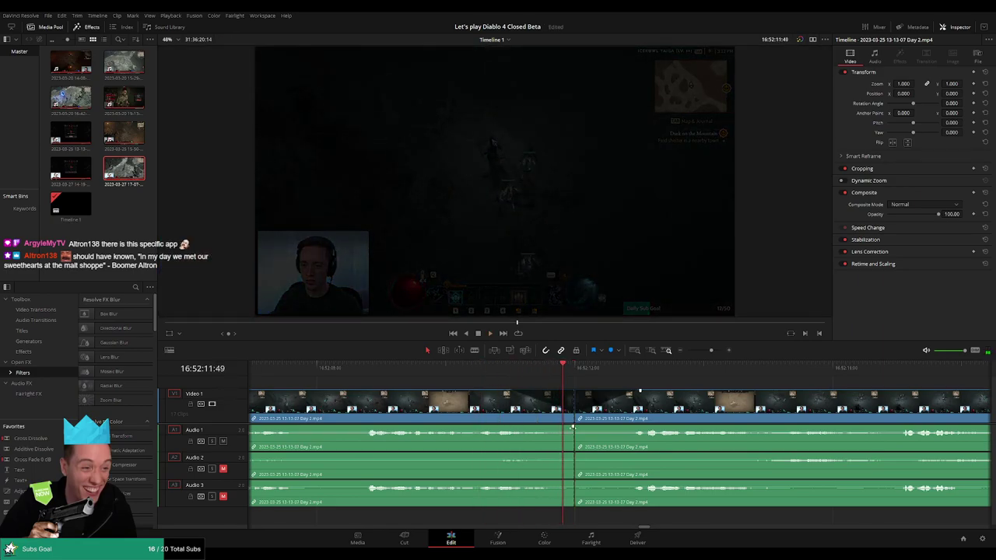
{"action": "left_click", "coordinate": [363, 380]}
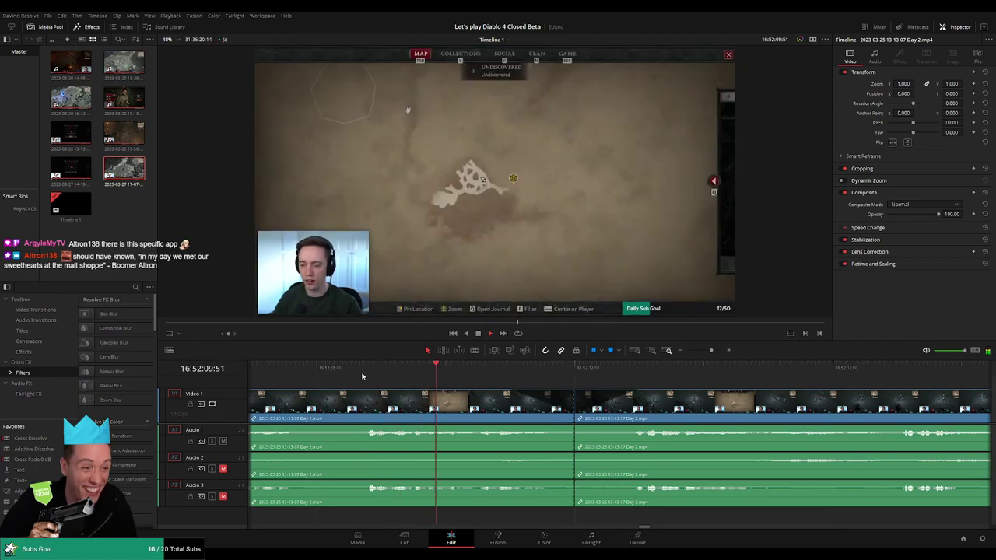
{"action": "left_click", "coordinate": [440, 371]}
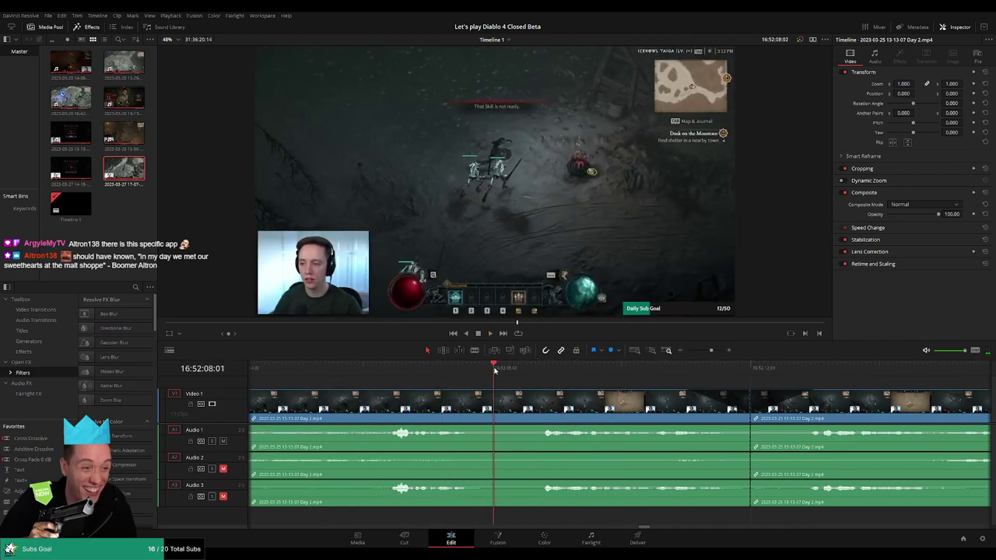
{"action": "left_click_drag", "start_coordinate": [495, 370], "coordinate": [510, 371]}
{"action": "left_click_drag", "start_coordinate": [745, 410], "coordinate": [512, 410]}
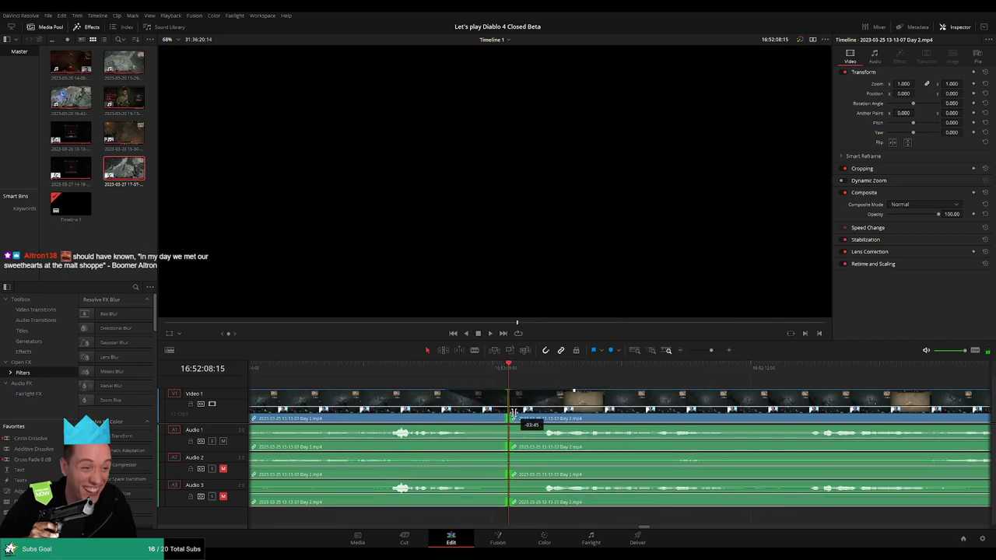
{"action": "key", "text": "space"}
{"action": "key", "text": "j"}
{"action": "key", "text": "j"}
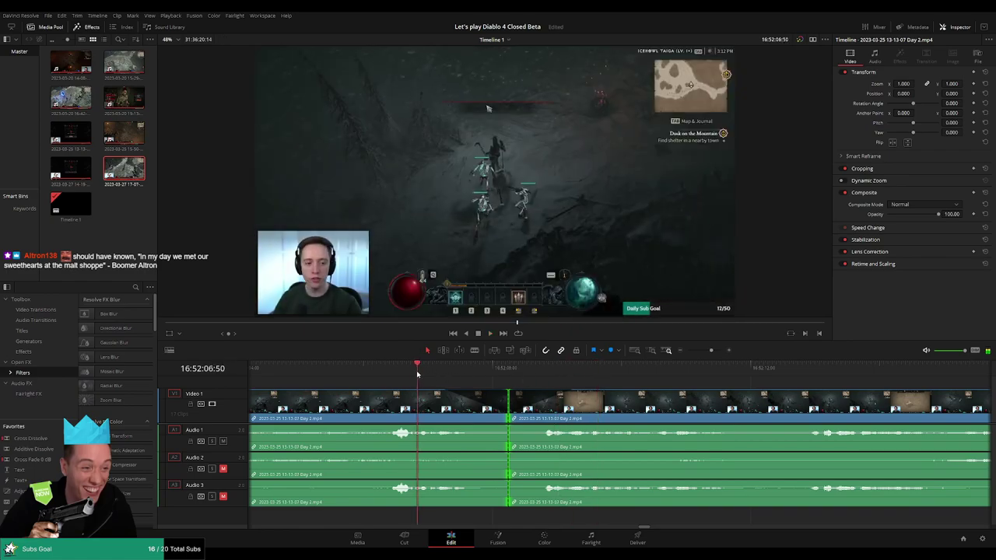
{"action": "key", "text": "l"}
{"action": "left_click_drag", "start_coordinate": [508, 430], "coordinate": [470, 426]}
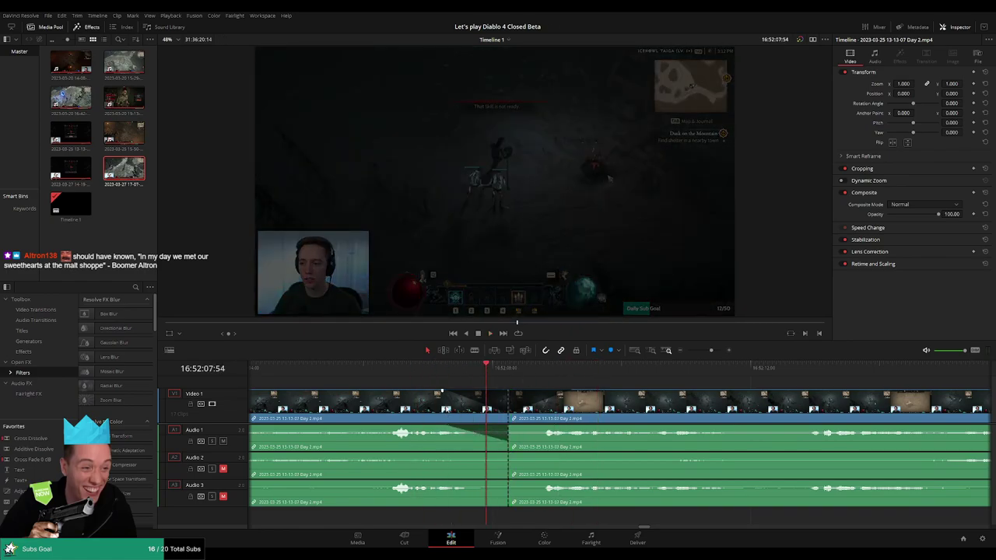
{"action": "left_click_drag", "start_coordinate": [450, 389], "coordinate": [444, 369]}
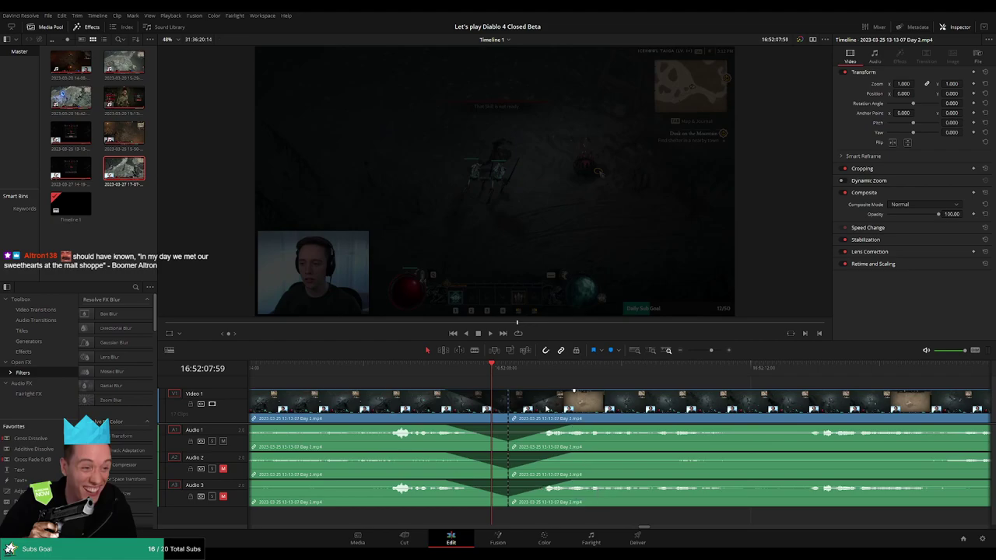
Play the cut back to hear the fades on Audio 1, 2 and 3
{"action": "key", "text": "space"}
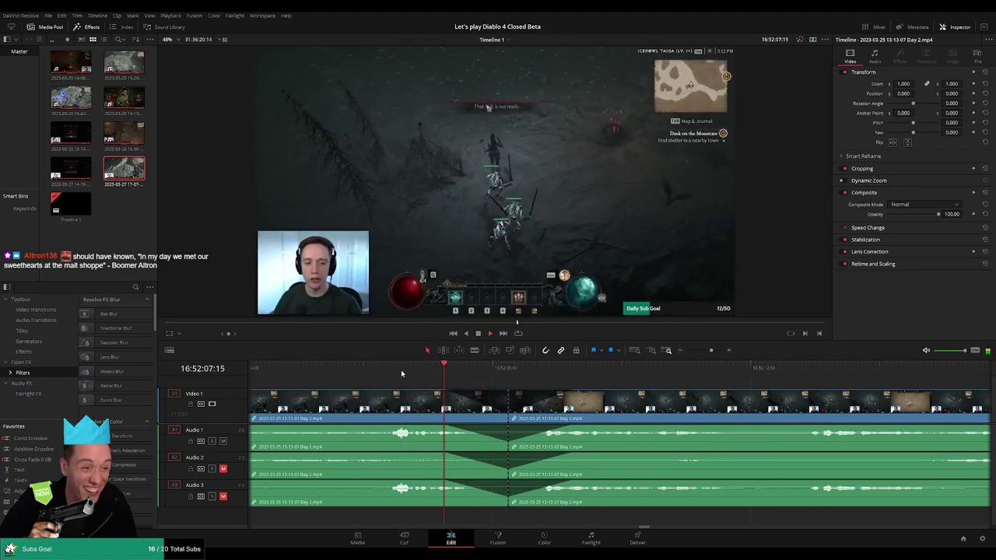
{"action": "scroll", "coordinate": [596, 400], "scroll_direction": "up", "scroll_amount": 2}
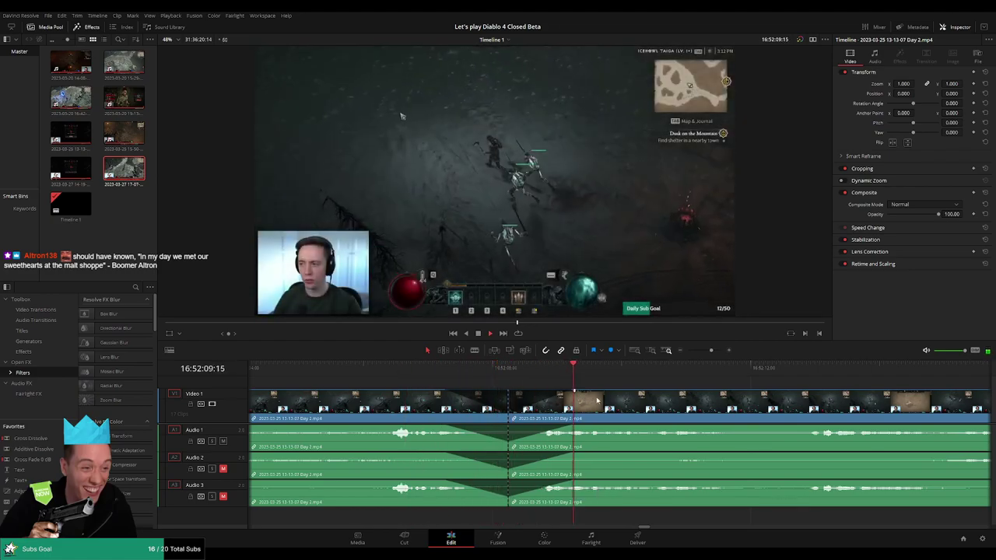
Move the later Day 2 clip up beside the Day 2 part 2 clip
{"action": "scroll", "coordinate": [548, 403], "scroll_direction": "down", "scroll_amount": 3}
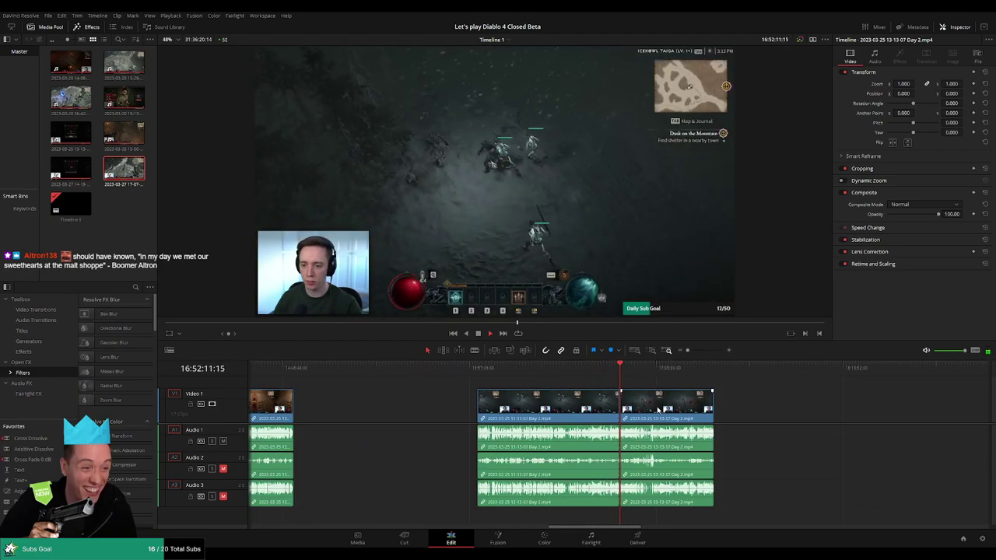
{"action": "scroll", "coordinate": [549, 403], "scroll_direction": "right", "scroll_amount": 2}
{"action": "scroll", "coordinate": [548, 403], "scroll_direction": "right", "scroll_amount": 1}
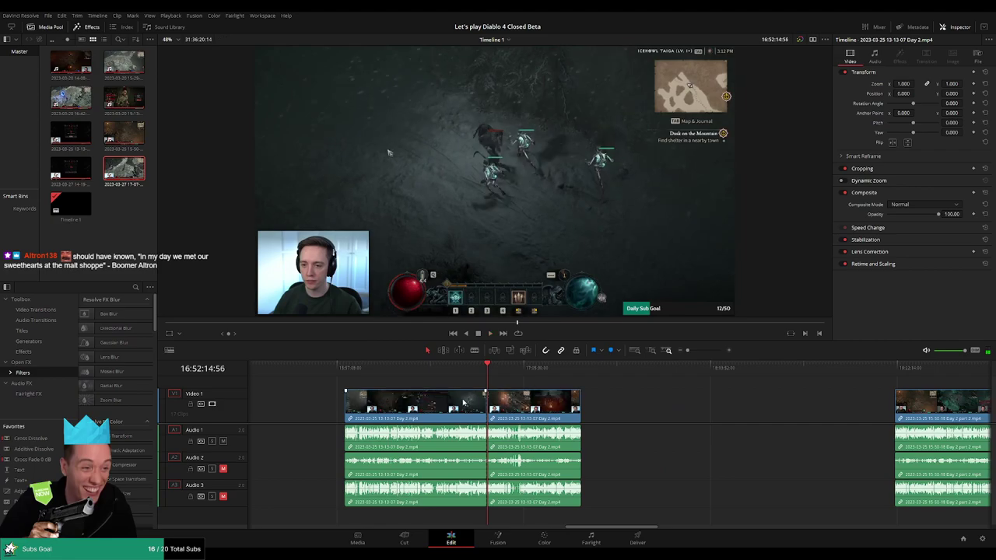
{"action": "key", "text": "Home"}
{"action": "scroll", "coordinate": [498, 389], "scroll_direction": "right", "scroll_amount": 5}
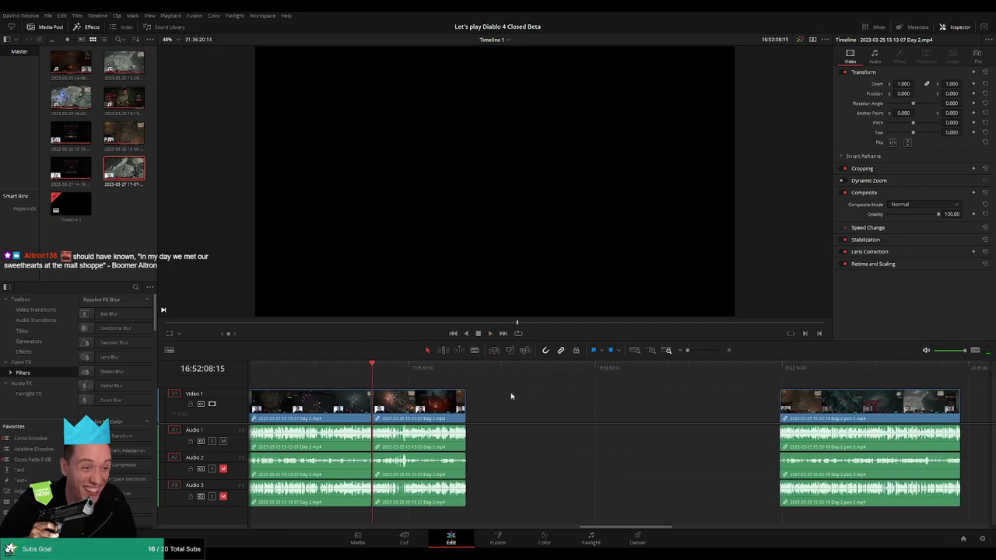
{"action": "left_click_drag", "start_coordinate": [424, 405], "coordinate": [716, 412]}
{"action": "left_click", "coordinate": [562, 407]}
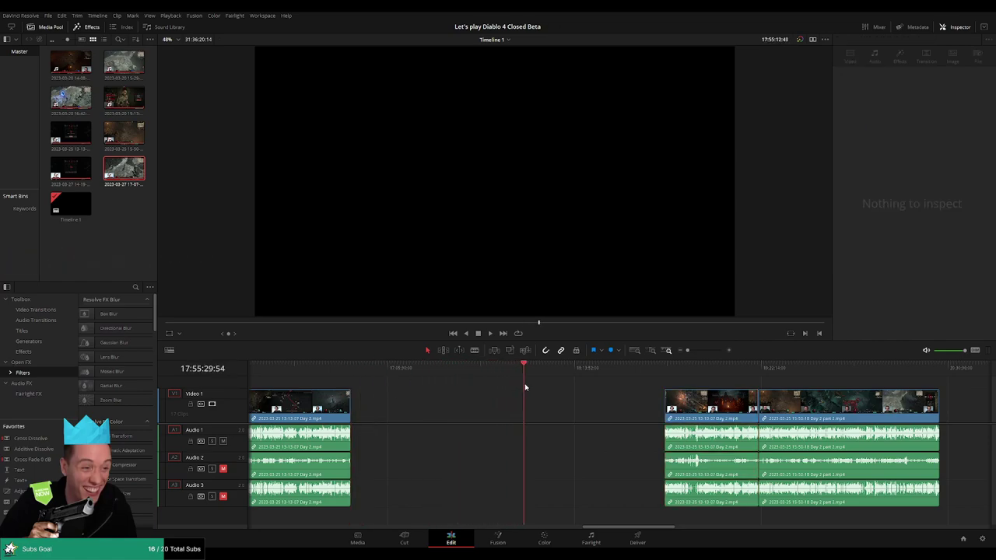
Select both later clips and drag them left against the earlier Day 2 footage
{"action": "scroll", "coordinate": [620, 377], "scroll_direction": "up", "scroll_amount": 3}
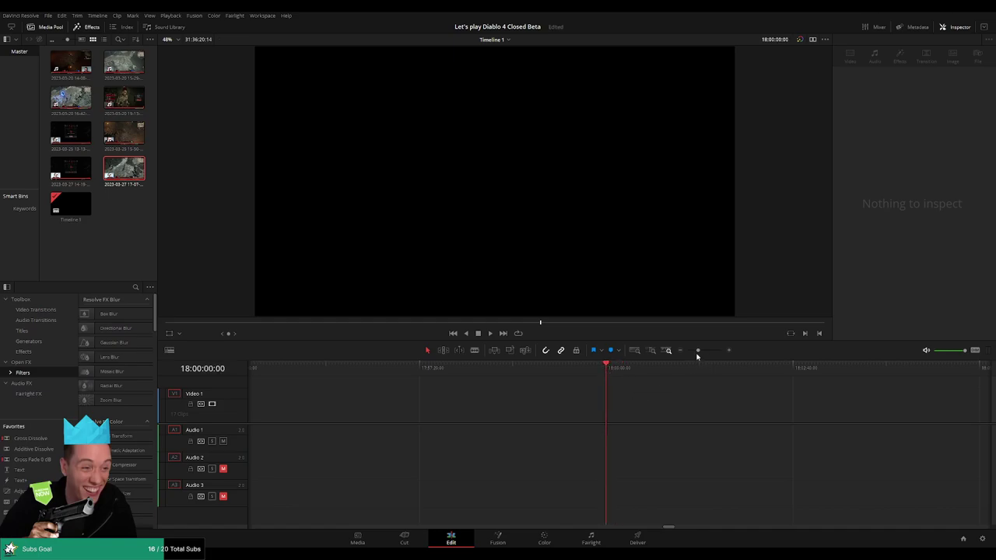
{"action": "left_click_drag", "start_coordinate": [697, 351], "coordinate": [687, 351]}
{"action": "scroll", "coordinate": [527, 395], "scroll_direction": "right", "scroll_amount": 3}
{"action": "scroll", "coordinate": [527, 395], "scroll_direction": "right", "scroll_amount": 2}
{"action": "left_click", "coordinate": [625, 415]}
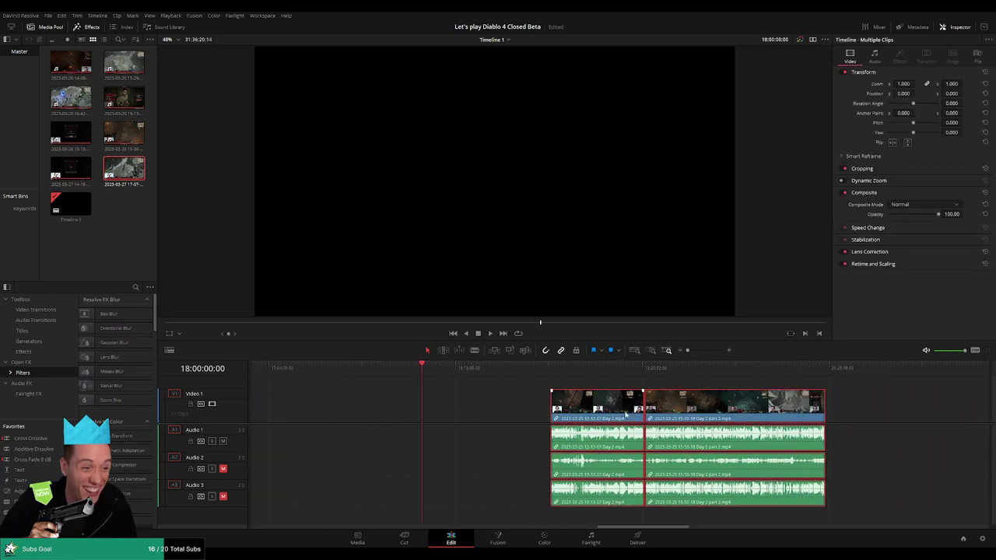
{"action": "left_click_drag", "start_coordinate": [626, 415], "coordinate": [498, 413]}
{"action": "left_click", "coordinate": [473, 385]}
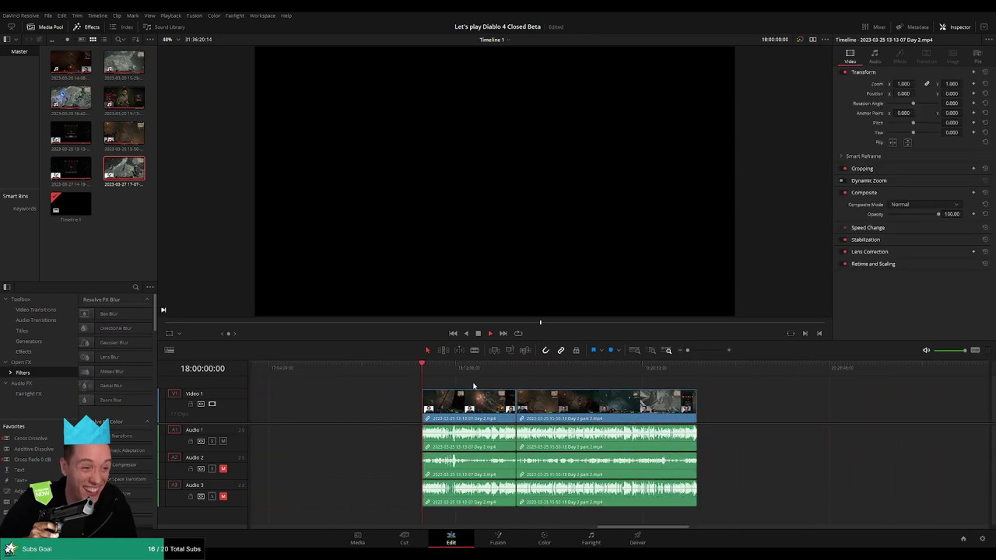
{"action": "scroll", "coordinate": [647, 390], "scroll_direction": "up", "scroll_amount": 3}
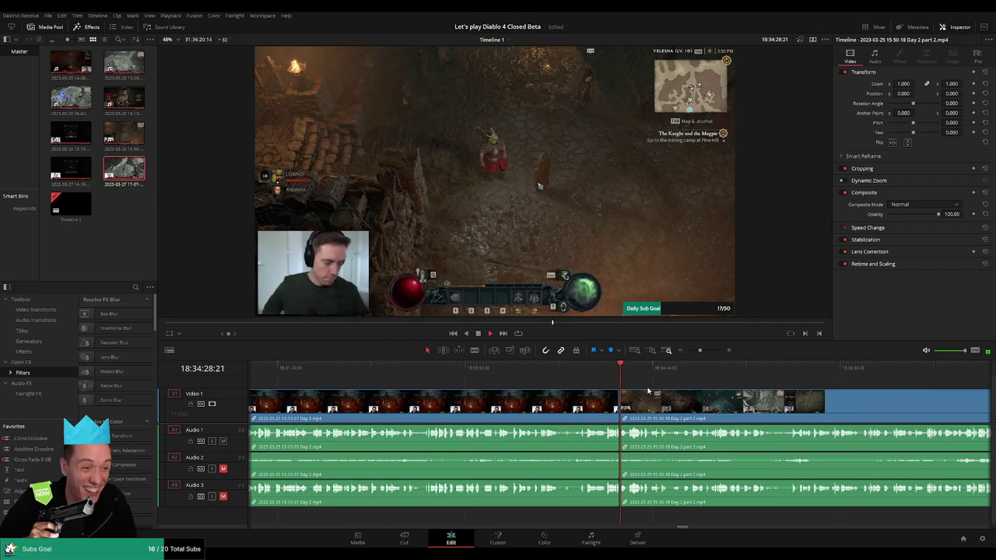
{"action": "scroll", "coordinate": [648, 391], "scroll_direction": "up", "scroll_amount": 3}
Ripple-trim the start of Day 2 part 2 at the playhead with Ctrl+Shift+[ and review the join
{"action": "scroll", "coordinate": [551, 375], "scroll_direction": "up", "scroll_amount": 2}
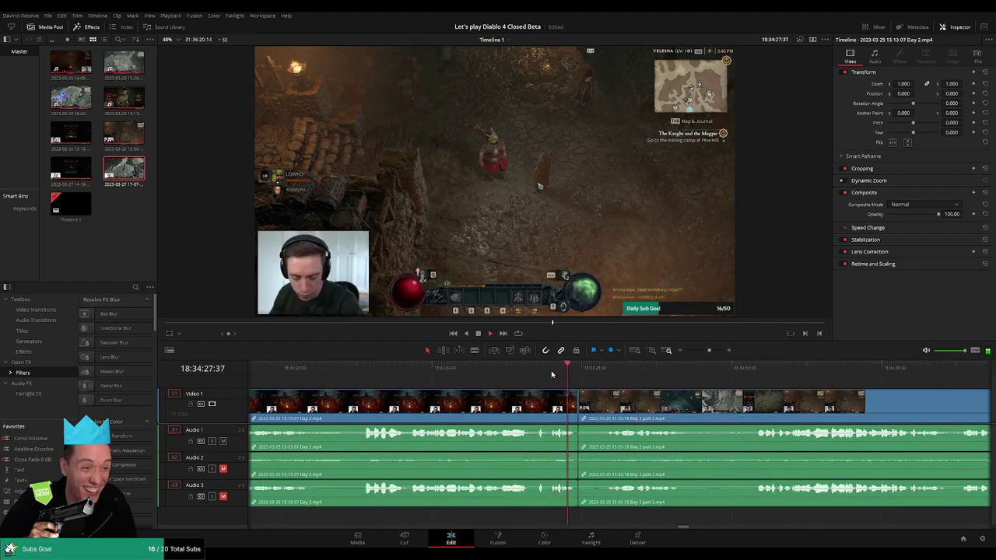
{"action": "key", "text": "space"}
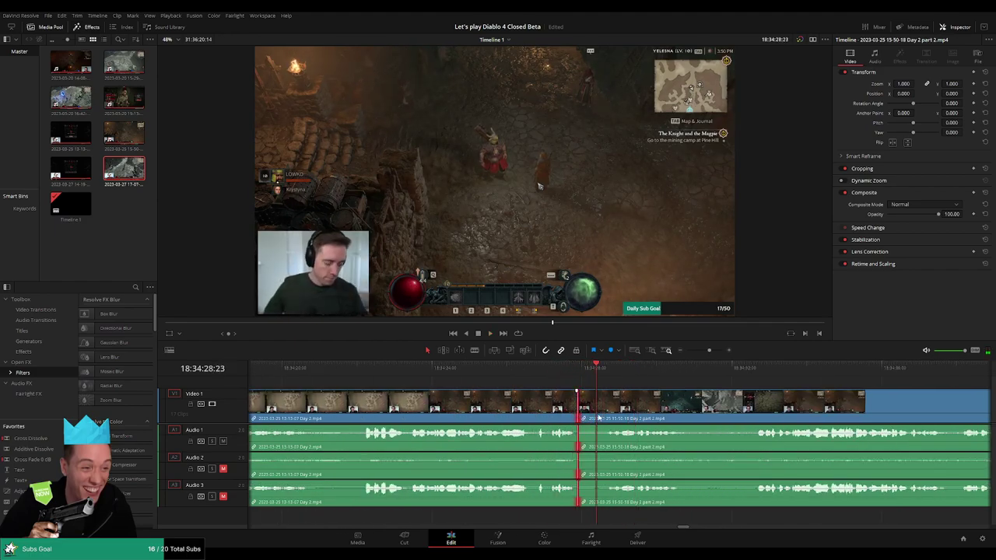
{"action": "key", "text": "ctrl+shift+["}
{"action": "left_click", "coordinate": [539, 371]}
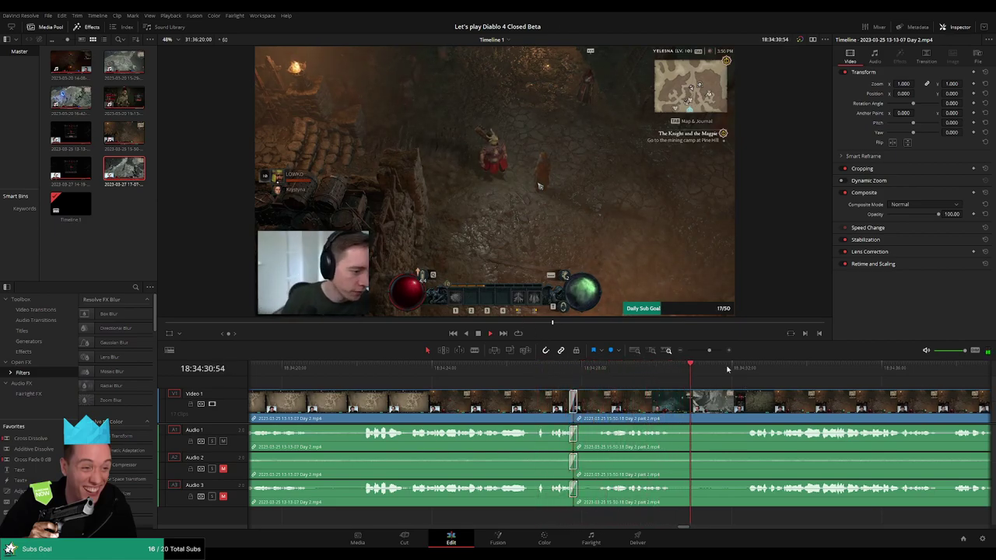
{"action": "scroll", "coordinate": [691, 393], "scroll_direction": "down", "scroll_amount": 4}
{"action": "scroll", "coordinate": [696, 397], "scroll_direction": "down", "scroll_amount": 4}
{"action": "scroll", "coordinate": [703, 401], "scroll_direction": "down", "scroll_amount": 3}
{"action": "scroll", "coordinate": [704, 402], "scroll_direction": "right", "scroll_amount": 4}
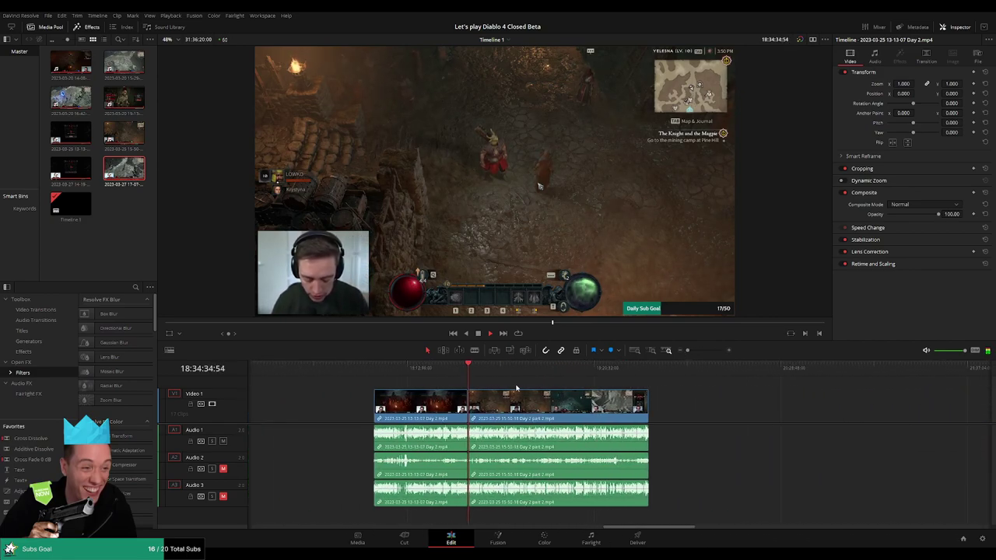
{"action": "left_click_drag", "start_coordinate": [473, 373], "coordinate": [514, 375]}
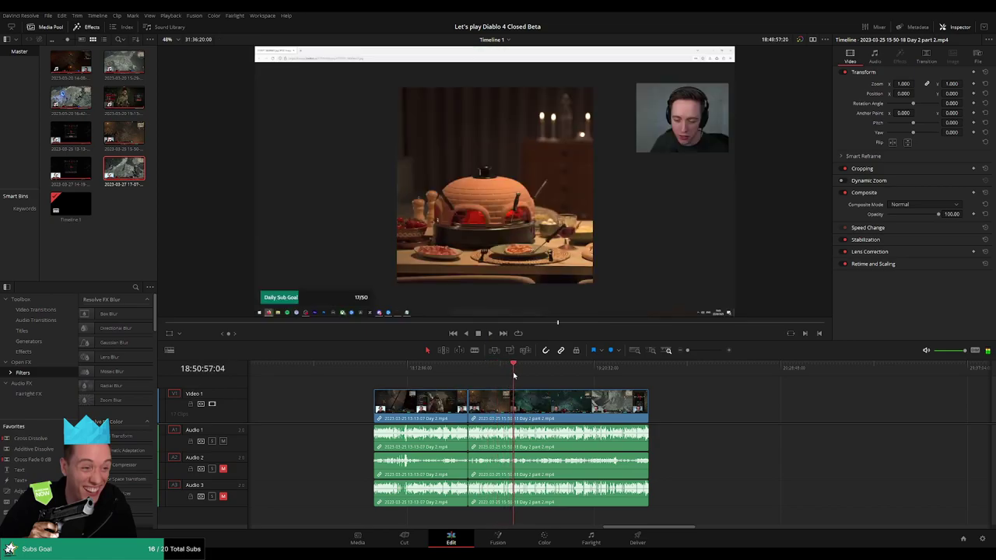
{"action": "scroll", "coordinate": [514, 375], "scroll_direction": "up", "scroll_amount": 5}
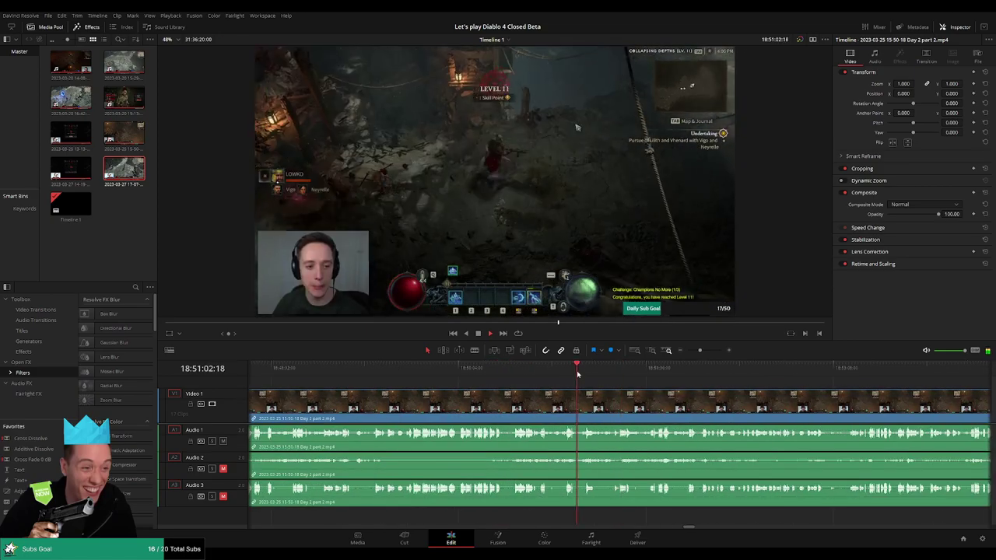
Review the part 2 footage and blade all tracks at 18:52:03:00 with Ctrl+B
{"action": "left_click_drag", "start_coordinate": [563, 374], "coordinate": [449, 368]}
{"action": "key", "text": "space"}
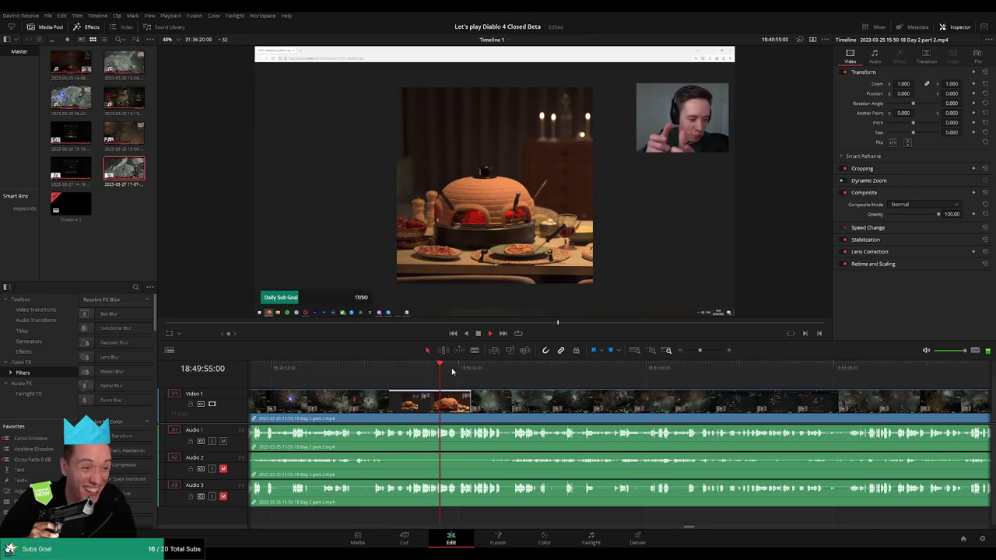
{"action": "left_click_drag", "start_coordinate": [575, 378], "coordinate": [682, 382]}
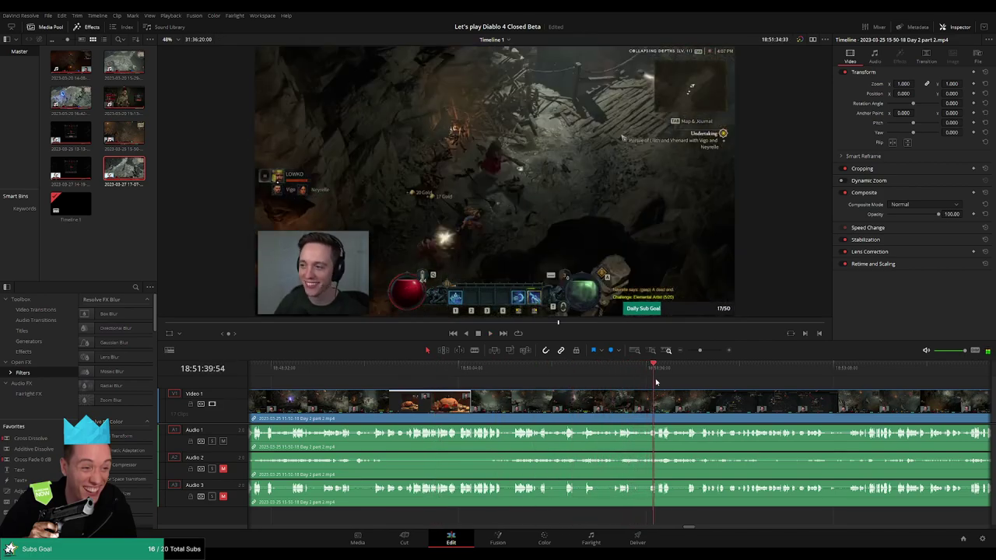
{"action": "key", "text": "space"}
{"action": "scroll", "coordinate": [652, 387], "scroll_direction": "up", "scroll_amount": 2}
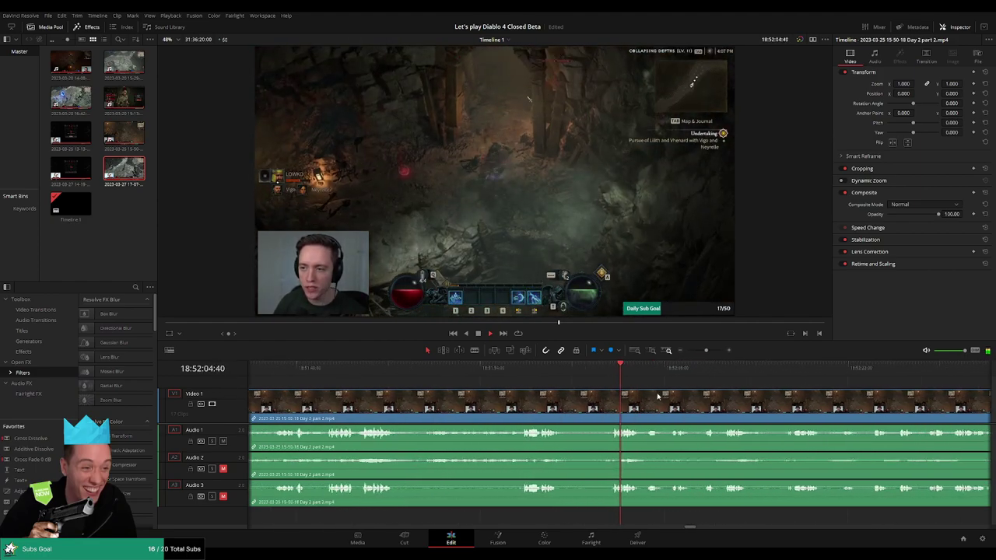
{"action": "scroll", "coordinate": [659, 397], "scroll_direction": "up", "scroll_amount": 1}
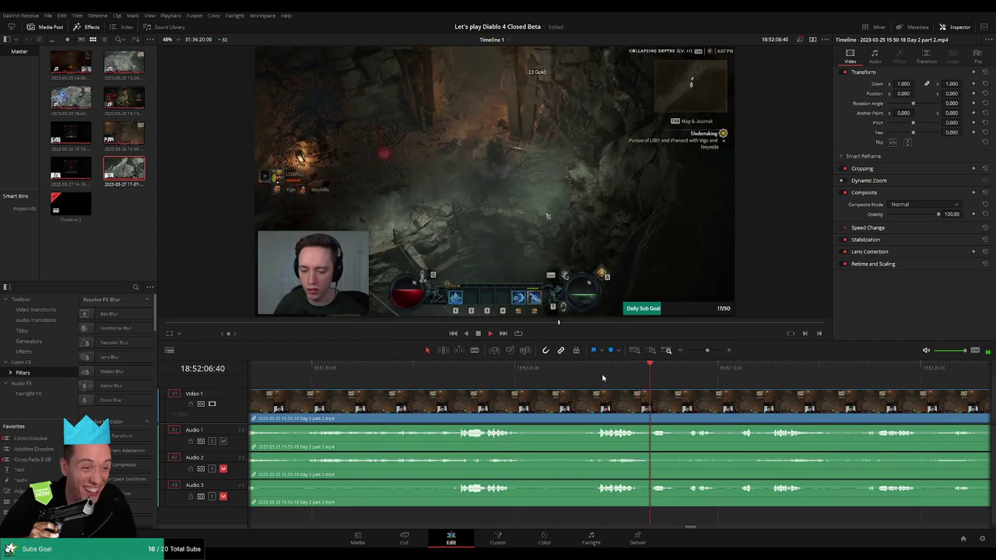
{"action": "left_click_drag", "start_coordinate": [598, 374], "coordinate": [576, 375]}
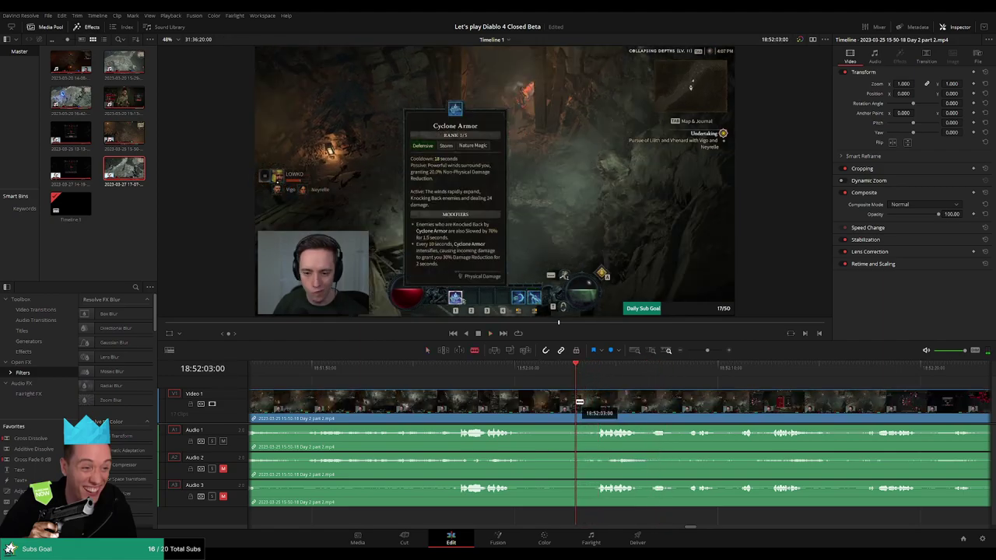
{"action": "key", "text": "ctrl+b"}
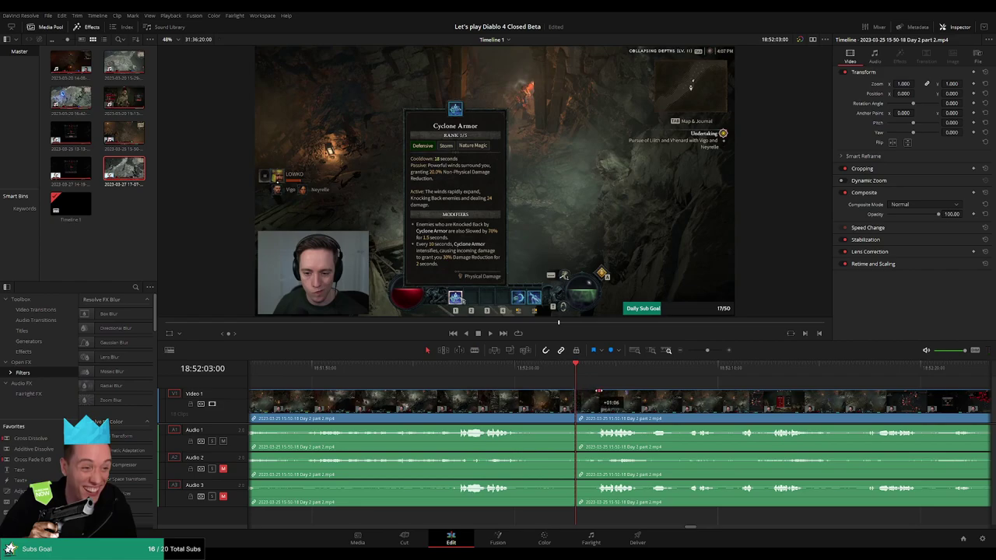
Lengthen the second piece's fade-in, add Audio 2 and Audio 3 fades across the cut, and replay
{"action": "left_click_drag", "start_coordinate": [597, 390], "coordinate": [627, 392]}
{"action": "scroll", "coordinate": [643, 404], "scroll_direction": "up", "scroll_amount": 1}
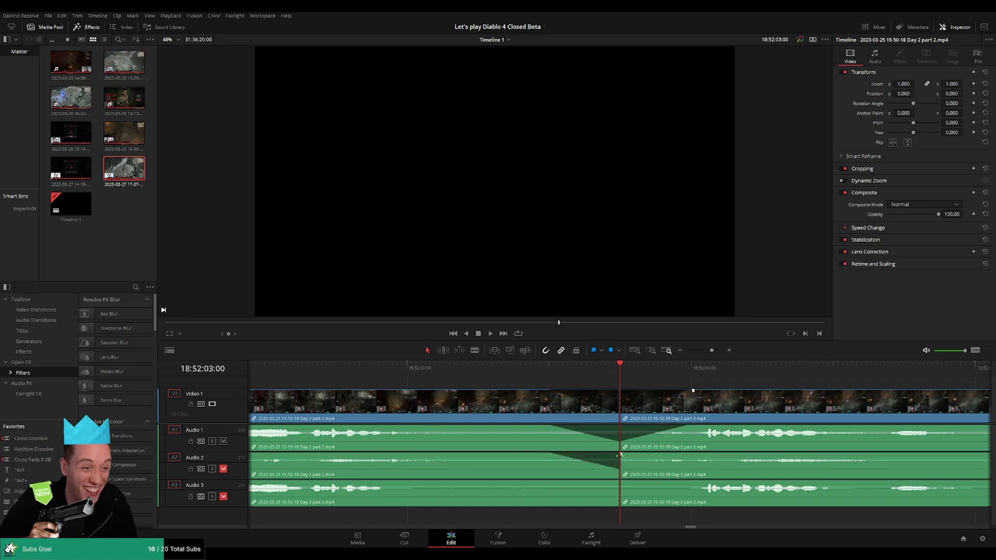
{"action": "left_click_drag", "start_coordinate": [620, 455], "coordinate": [685, 455]}
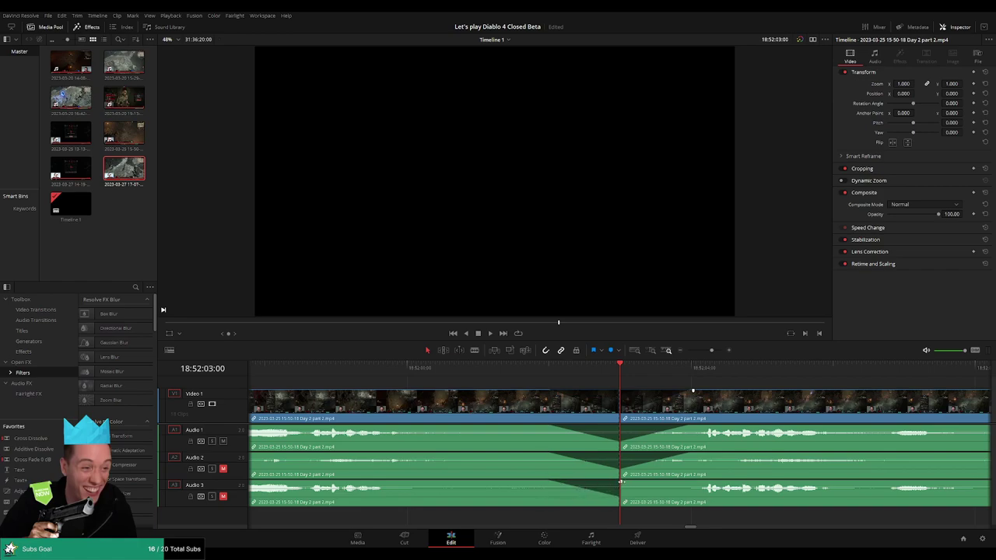
{"action": "left_click_drag", "start_coordinate": [621, 482], "coordinate": [690, 483]}
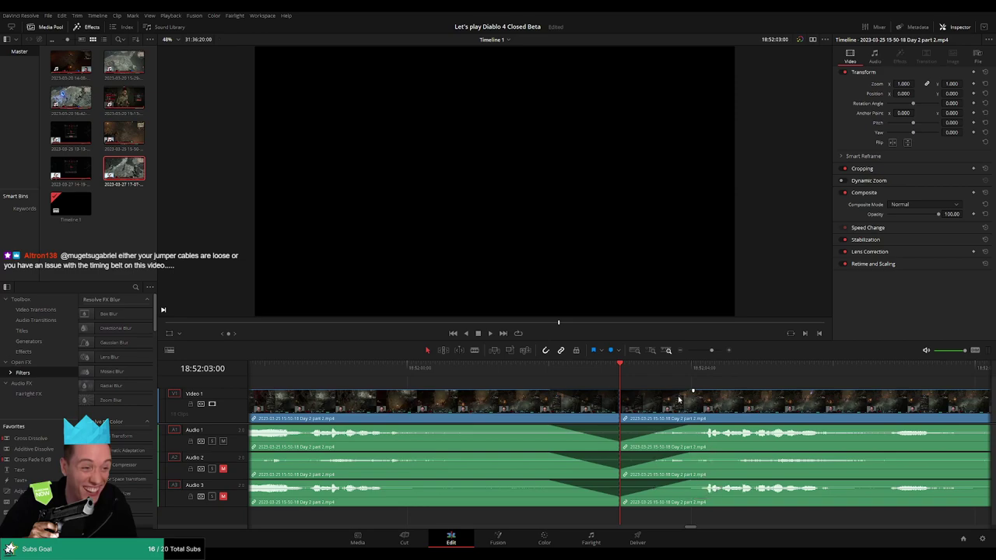
{"action": "key", "text": "space"}
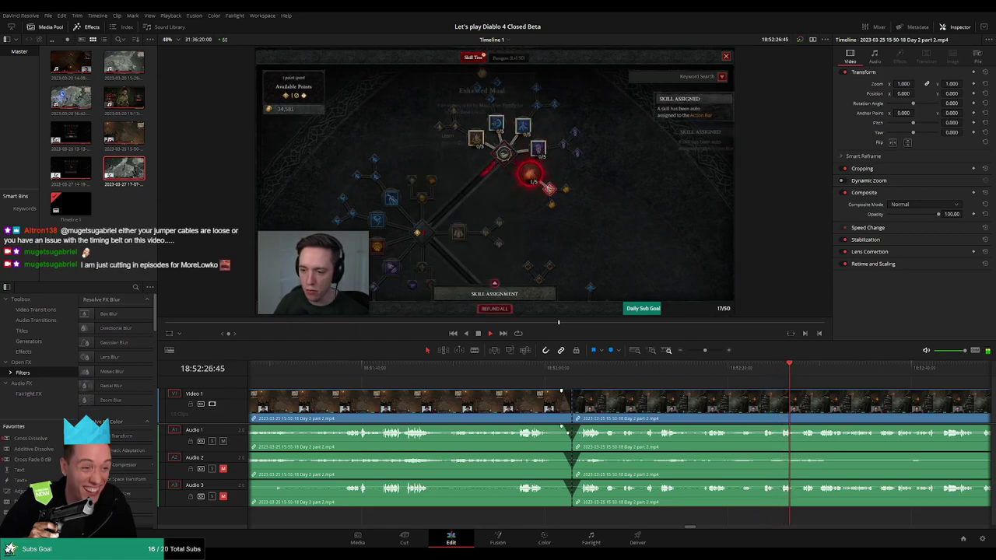
{"action": "left_click", "coordinate": [573, 367]}
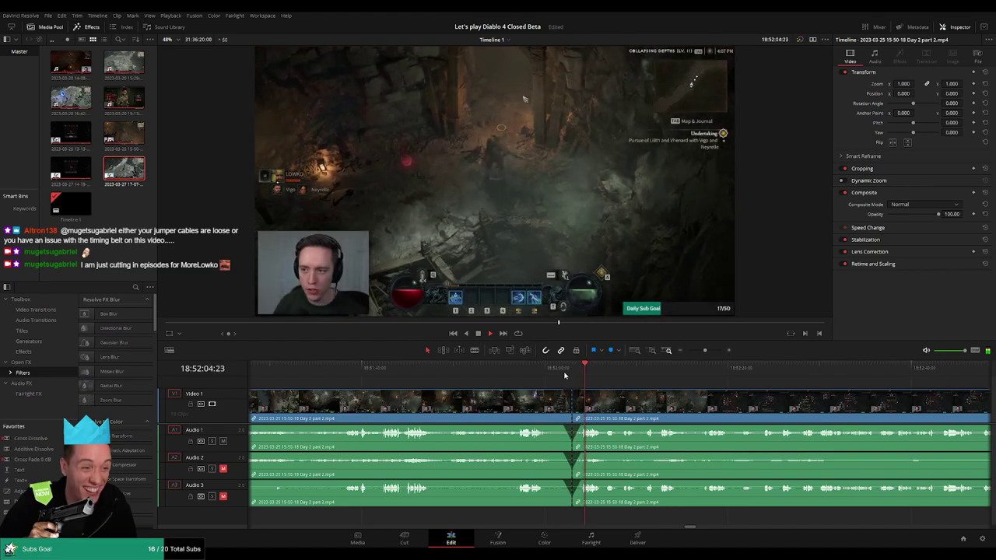
Stop playback, zoom out to see every clip, and add a marker at the playhead
{"action": "key", "text": "space"}
{"action": "left_click_drag", "start_coordinate": [706, 354], "coordinate": [688, 352]}
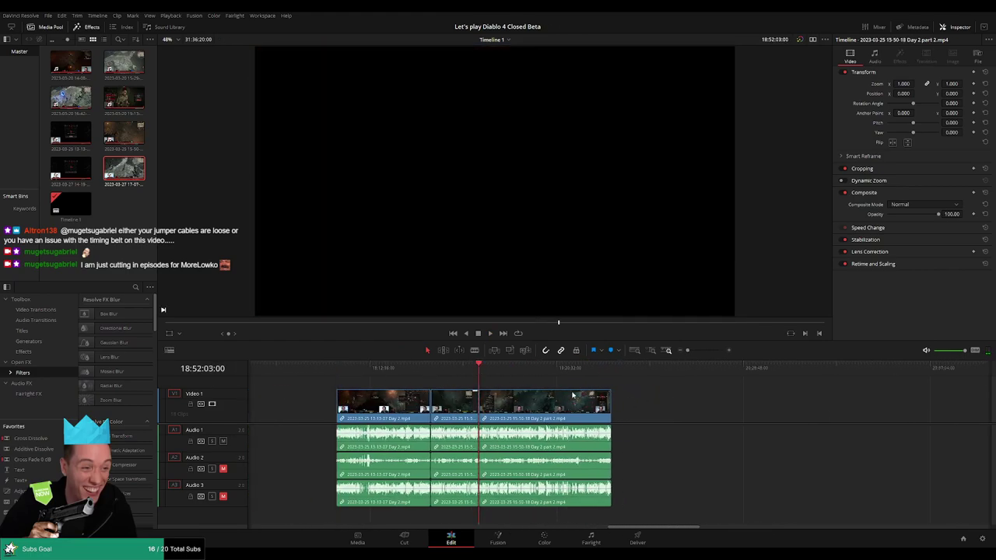
{"action": "scroll", "coordinate": [478, 395], "scroll_direction": "right", "scroll_amount": 3}
{"action": "left_click_drag", "start_coordinate": [350, 410], "coordinate": [415, 402]}
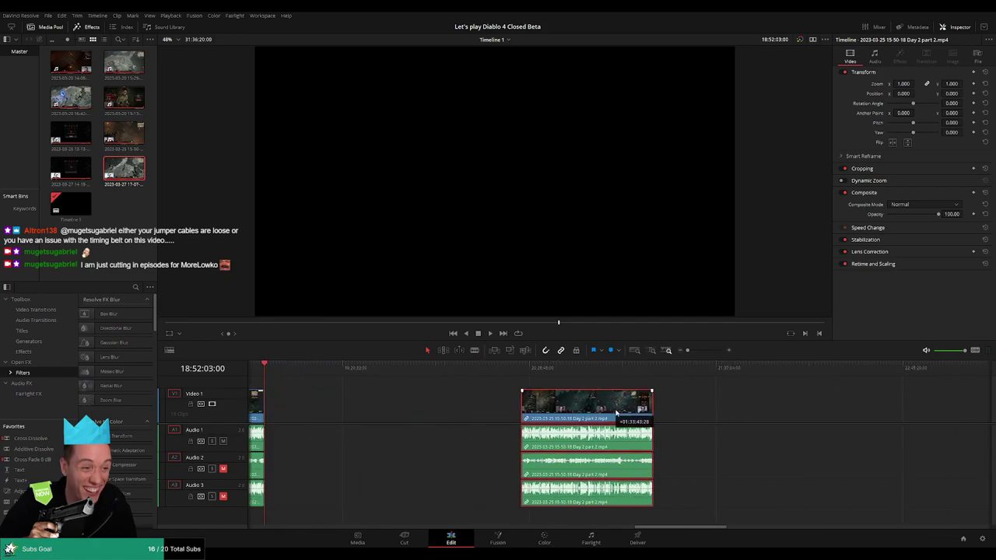
{"action": "left_click", "coordinate": [414, 402]}
{"action": "scroll", "coordinate": [514, 408], "scroll_direction": "left", "scroll_amount": 3}
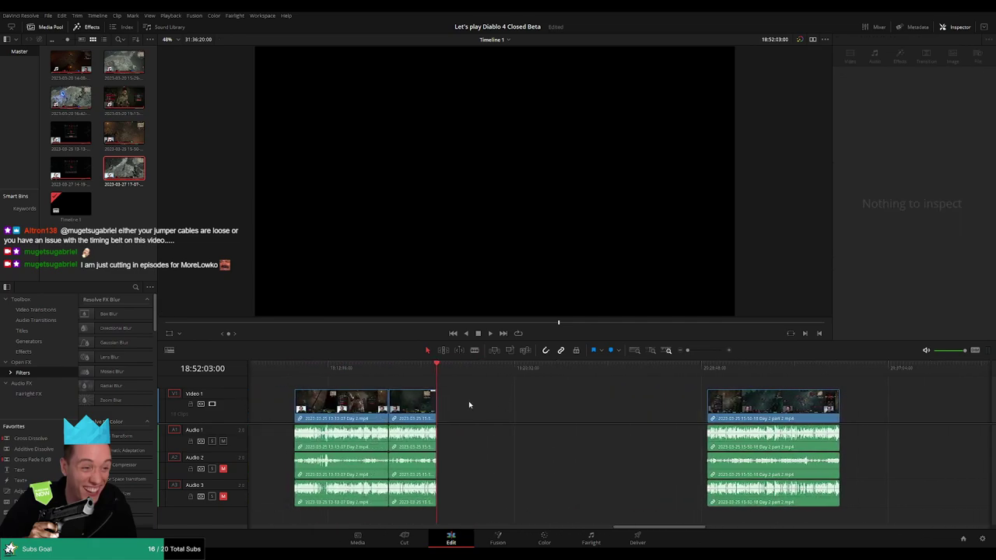
{"action": "key", "text": "m"}
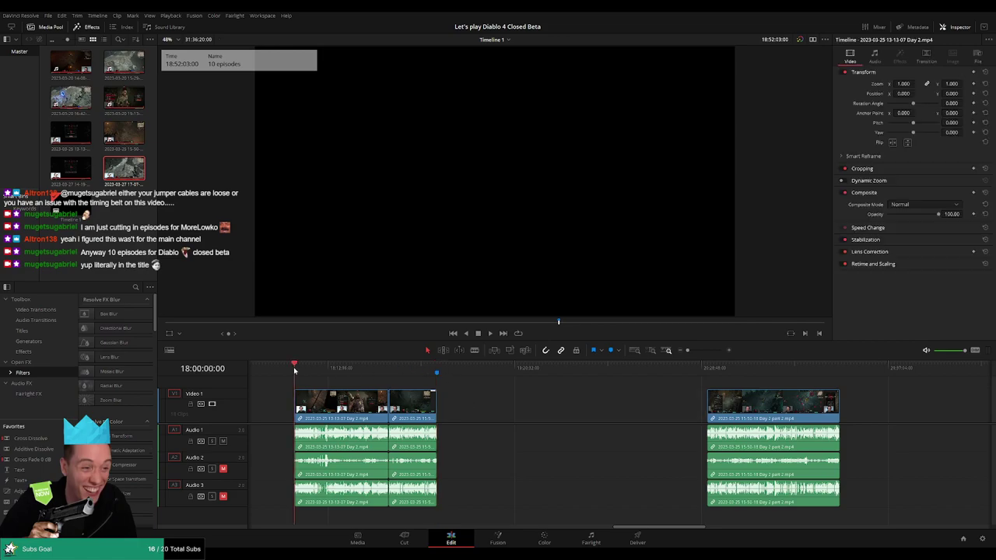
Locate 20:00:00:00, select the later Day 2 part 2 clip and play it through to its end
{"action": "left_click", "coordinate": [501, 375]}
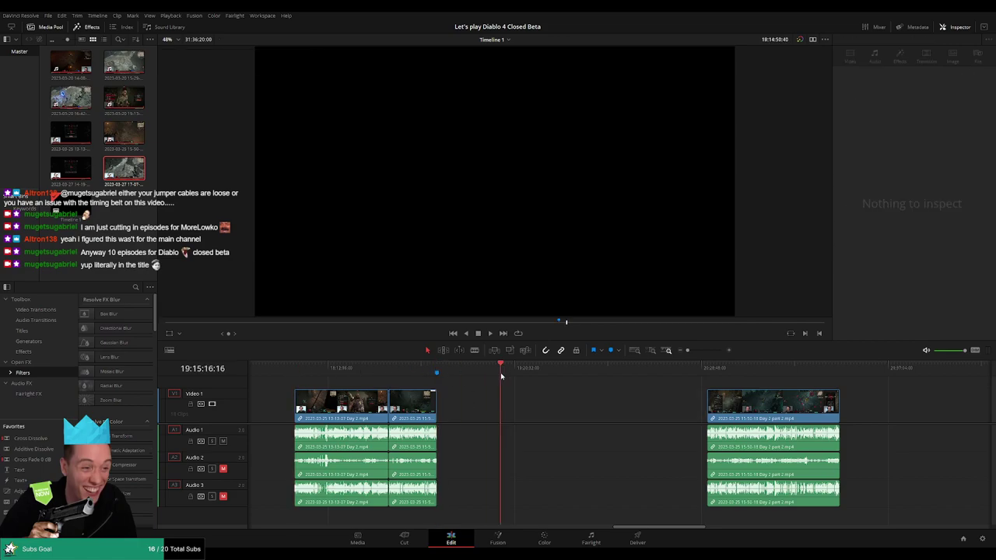
{"action": "left_click_drag", "start_coordinate": [590, 378], "coordinate": [610, 379]}
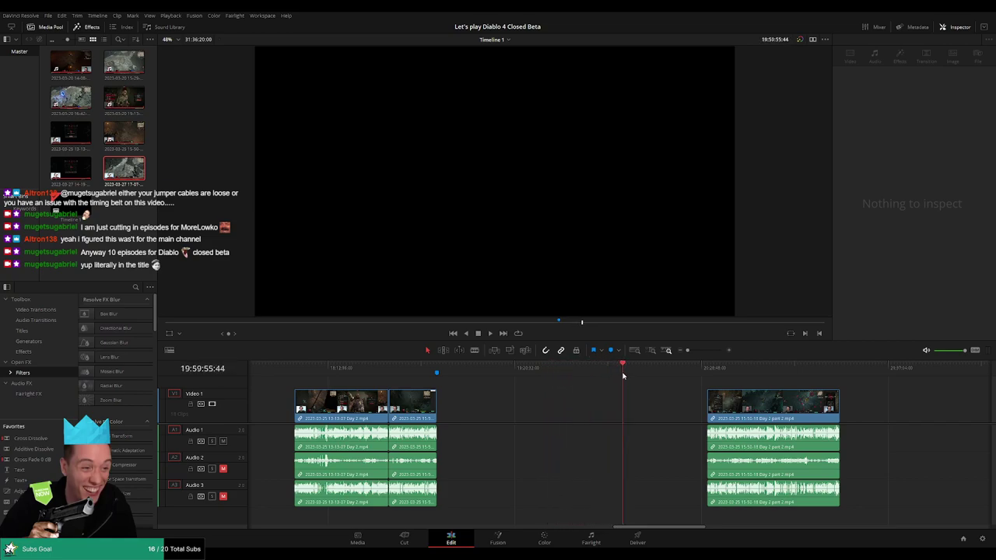
{"action": "left_click_drag", "start_coordinate": [686, 350], "coordinate": [692, 351]}
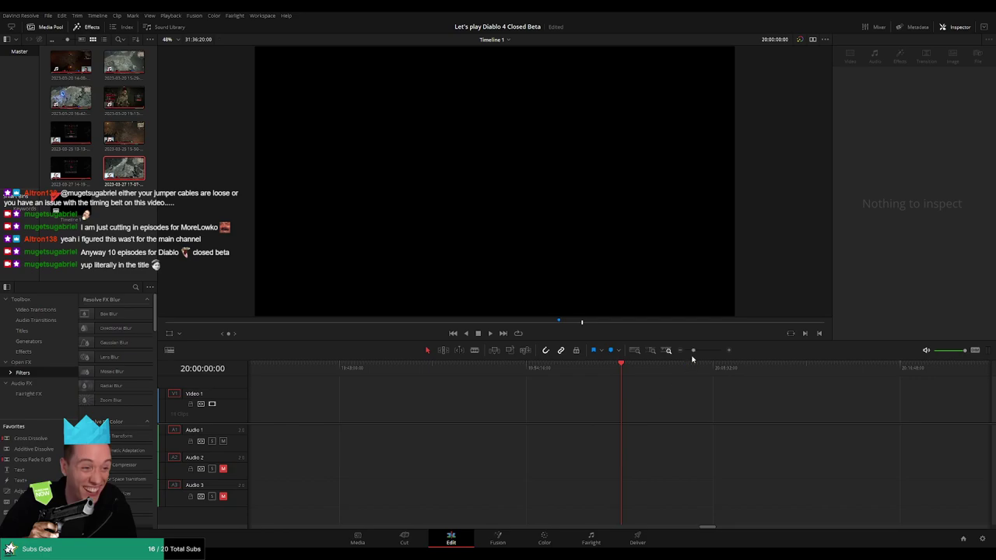
{"action": "left_click_drag", "start_coordinate": [693, 350], "coordinate": [687, 350]}
{"action": "left_click", "coordinate": [700, 404]}
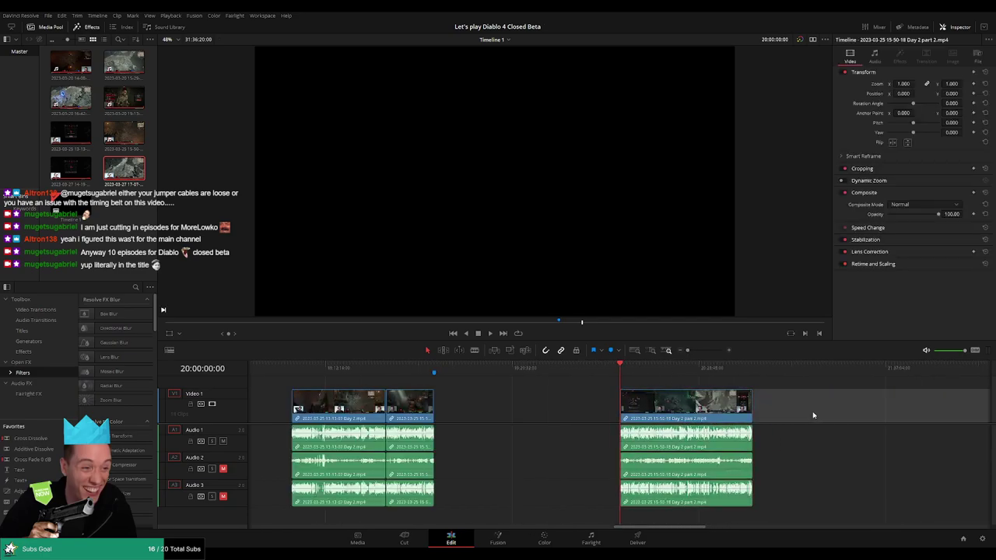
{"action": "key", "text": "space"}
{"action": "scroll", "coordinate": [643, 396], "scroll_direction": "right", "scroll_amount": 3}
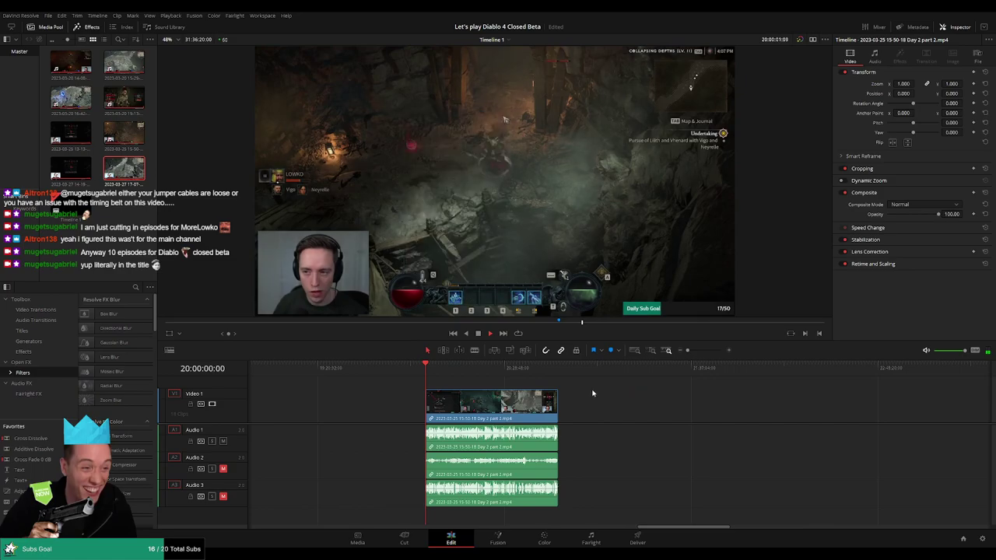
{"action": "left_click", "coordinate": [560, 370]}
{"action": "left_click", "coordinate": [433, 371]}
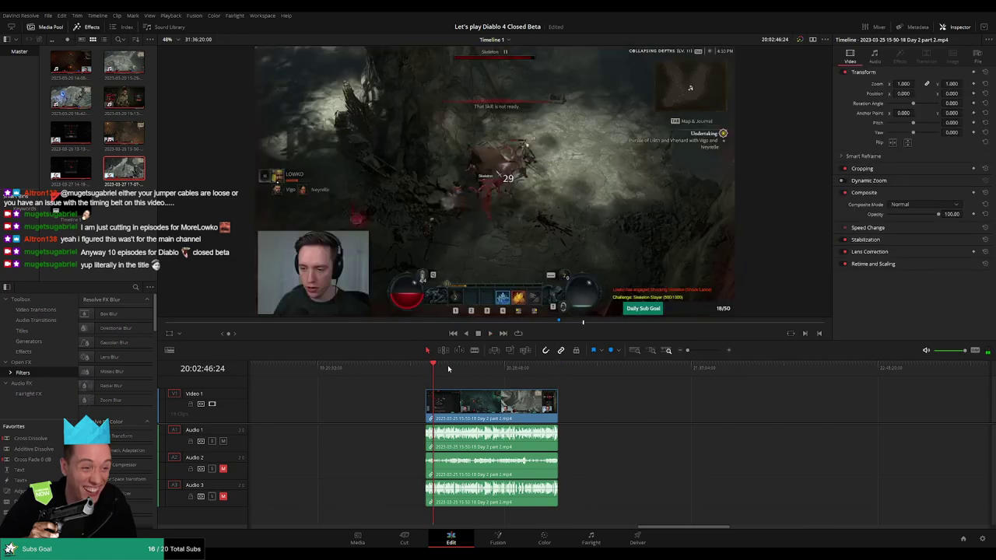
{"action": "key", "text": "Home"}
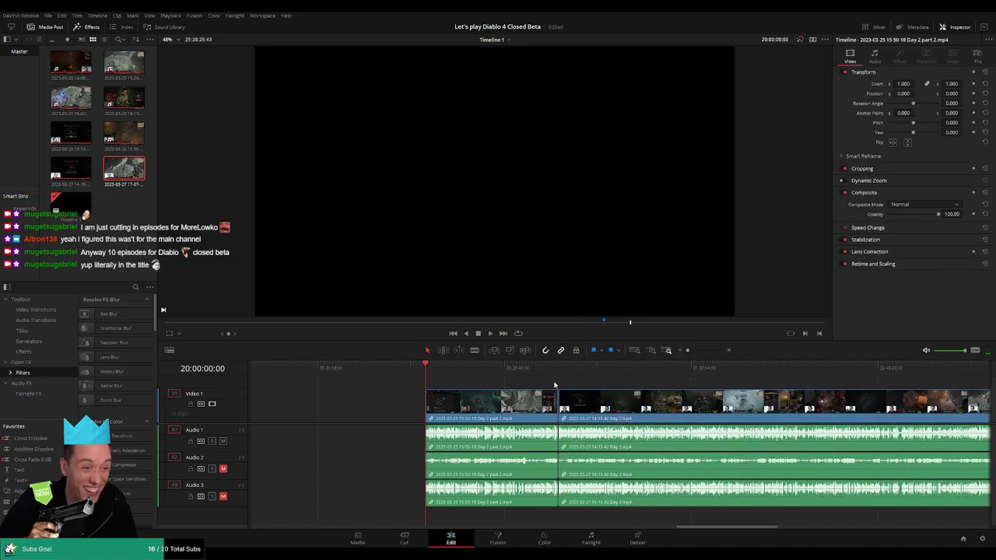
{"action": "scroll", "coordinate": [622, 404], "scroll_direction": "right", "scroll_amount": 3}
{"action": "scroll", "coordinate": [519, 394], "scroll_direction": "left", "scroll_amount": 3}
{"action": "key", "text": "space"}
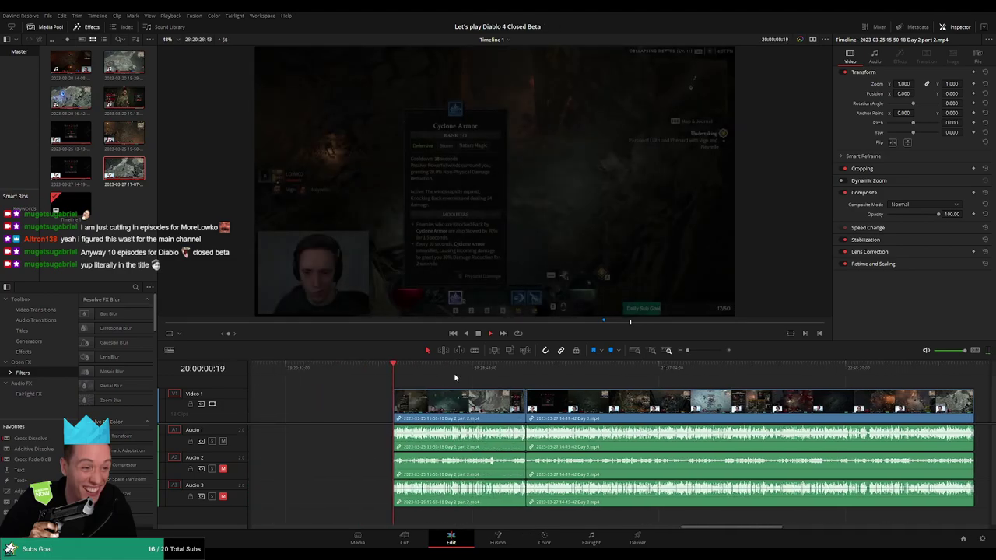
{"action": "left_click", "coordinate": [532, 369]}
{"action": "scroll", "coordinate": [584, 370], "scroll_direction": "up", "scroll_amount": 2}
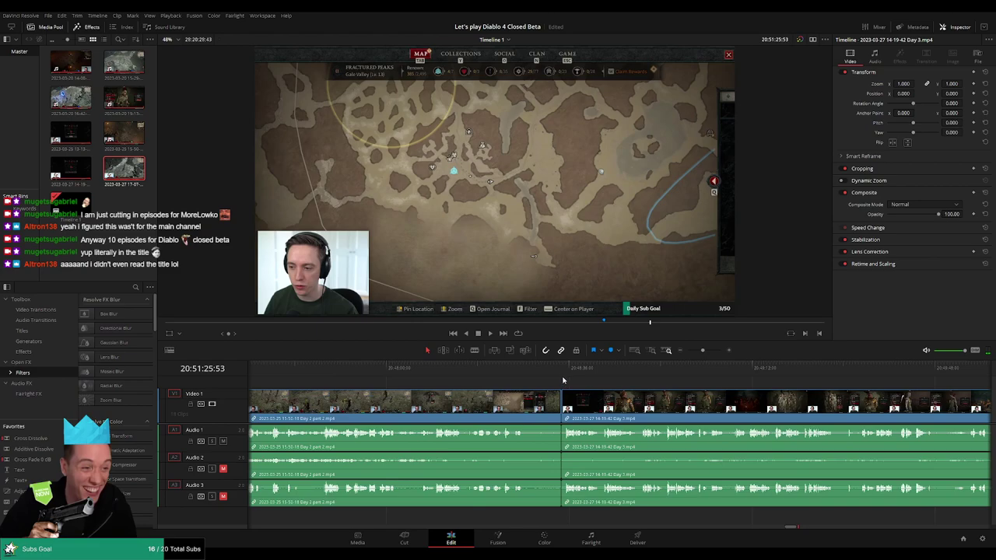
{"action": "key", "text": "Up"}
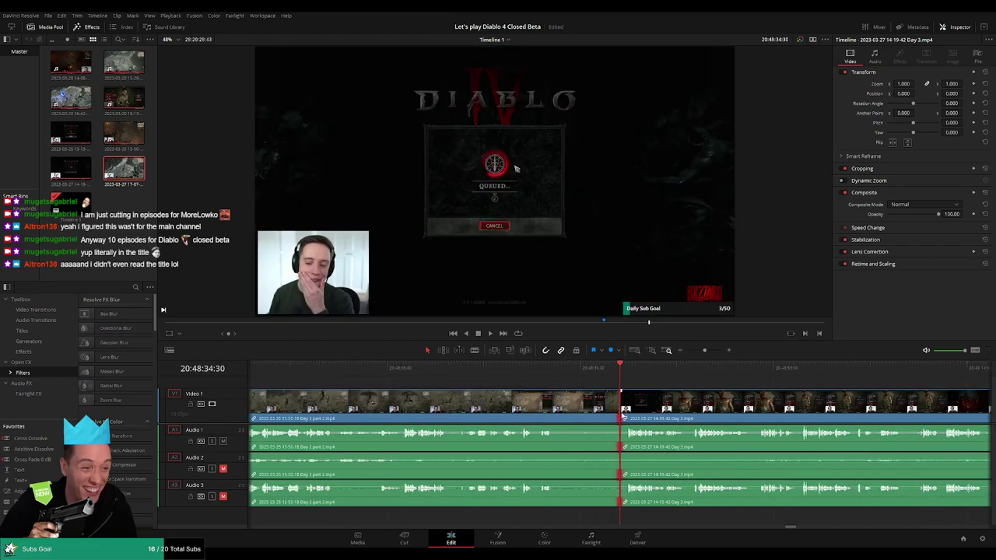
{"action": "left_click", "coordinate": [582, 366]}
{"action": "key", "text": "space"}
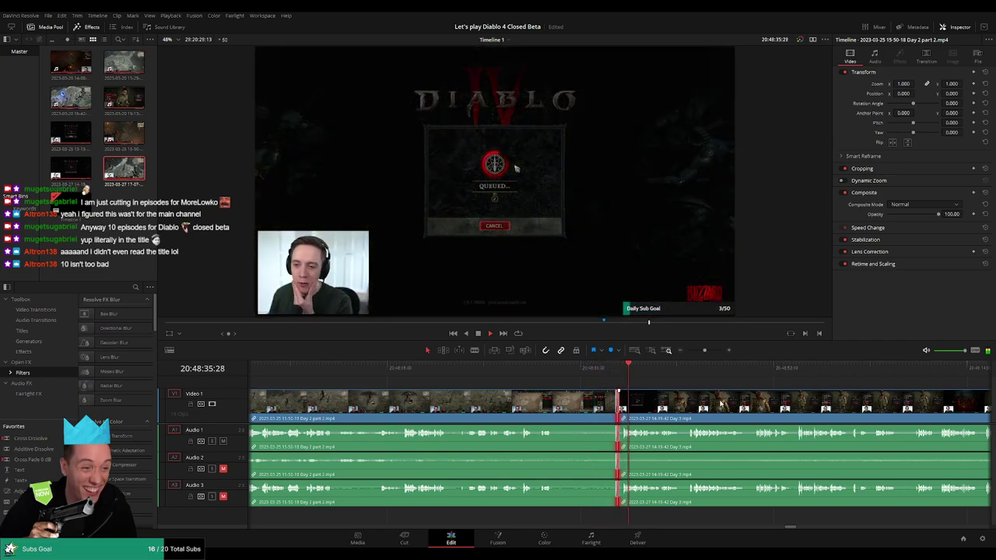
{"action": "scroll", "coordinate": [544, 387], "scroll_direction": "right", "scroll_amount": 3}
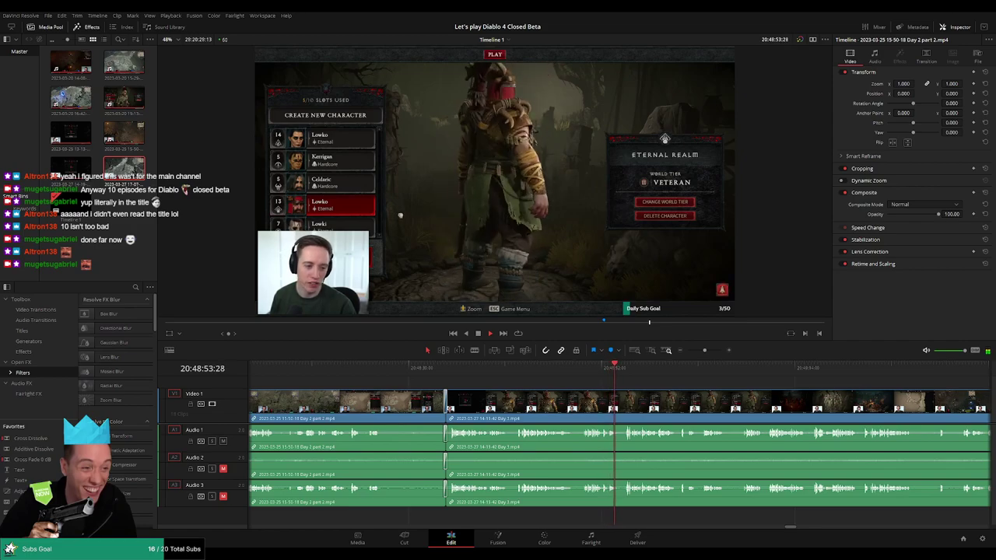
Zoom in on the Day 3 clip and scrub through its footage to find a cut point
{"action": "left_click_drag", "start_coordinate": [704, 350], "coordinate": [689, 351]}
{"action": "scroll", "coordinate": [531, 393], "scroll_direction": "down", "scroll_amount": 2}
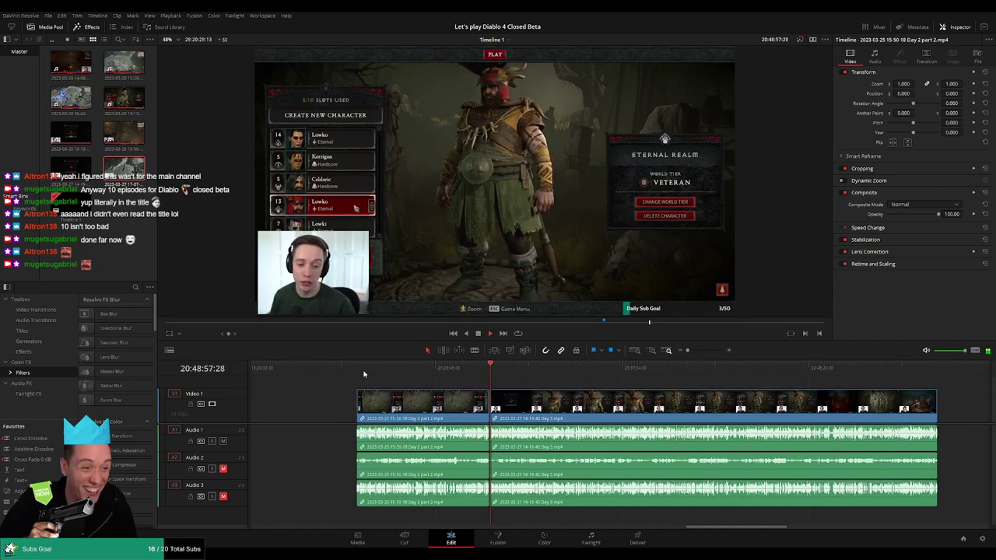
{"action": "mouse_move", "coordinate": [364, 374]}
{"action": "left_mouse_down"}
{"action": "mouse_move", "coordinate": [493, 374]}
{"action": "mouse_move", "coordinate": [477, 376]}
{"action": "left_mouse_up"}
{"action": "scroll", "coordinate": [551, 401], "scroll_direction": "up", "scroll_amount": 2}
{"action": "scroll", "coordinate": [551, 401], "scroll_direction": "up", "scroll_amount": 2}
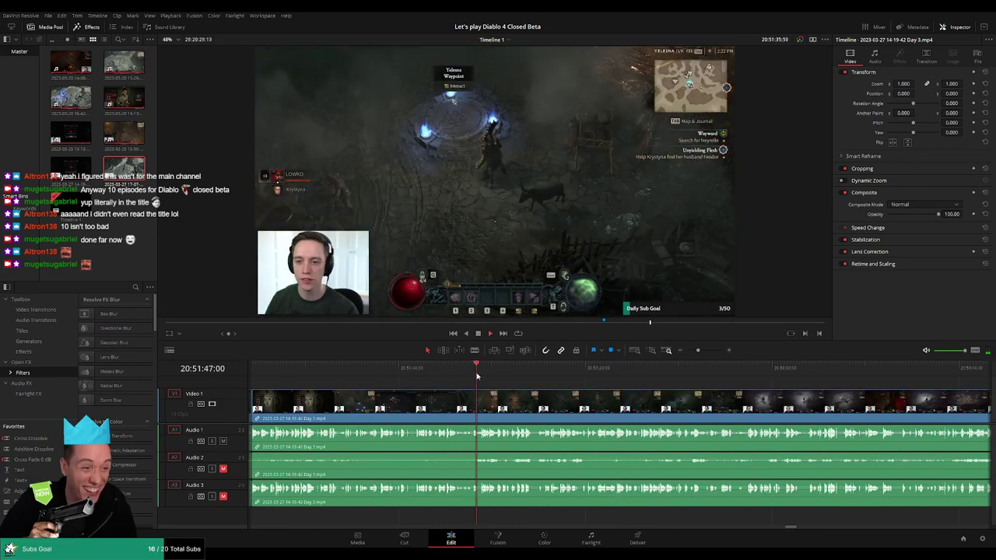
{"action": "key", "text": "F9"}
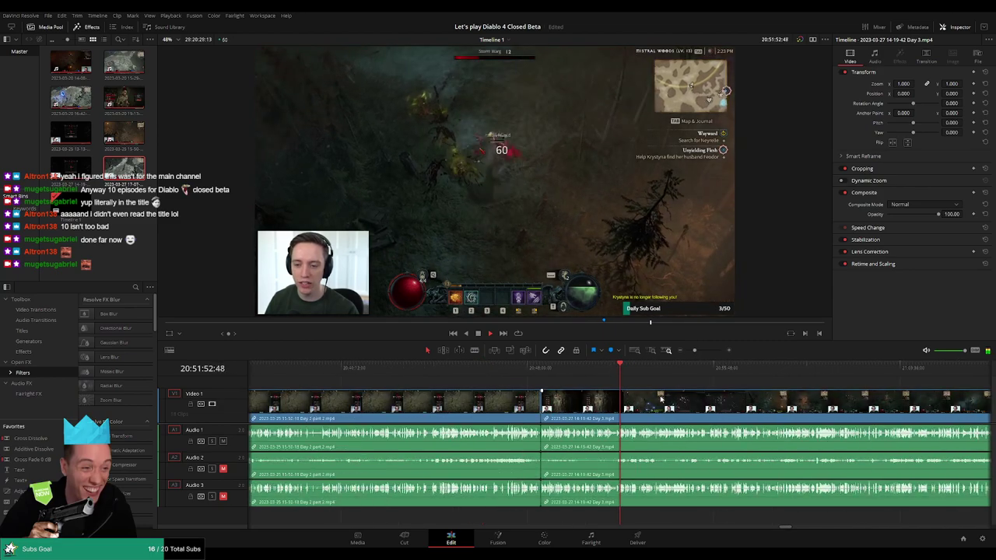
{"action": "scroll", "coordinate": [716, 416], "scroll_direction": "down", "scroll_amount": 3}
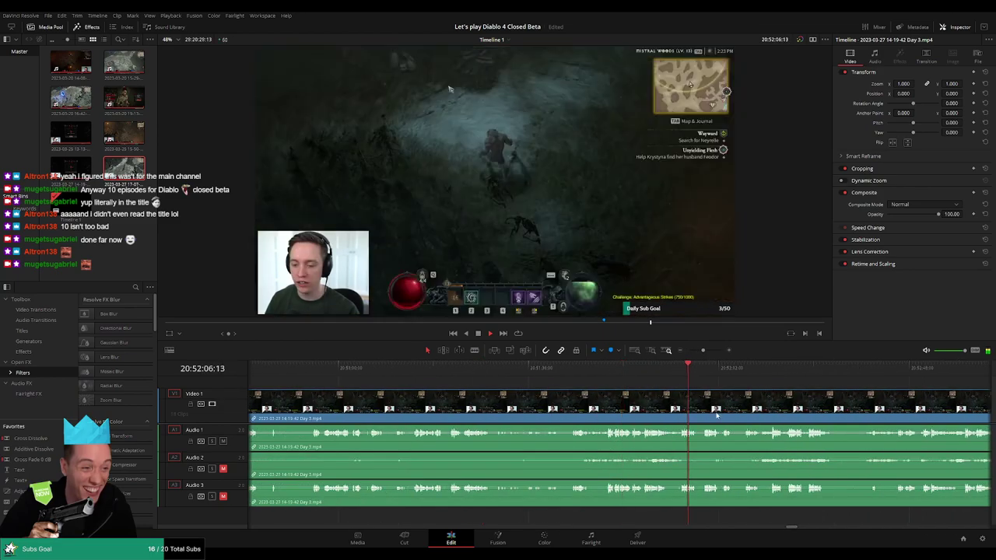
{"action": "left_click", "coordinate": [667, 374]}
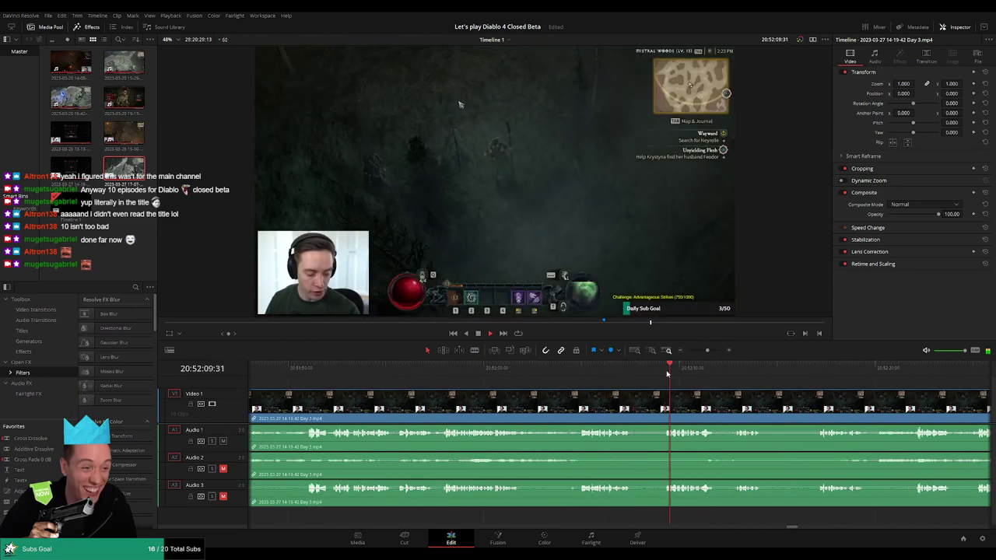
{"action": "left_click_drag", "start_coordinate": [666, 374], "coordinate": [598, 371]}
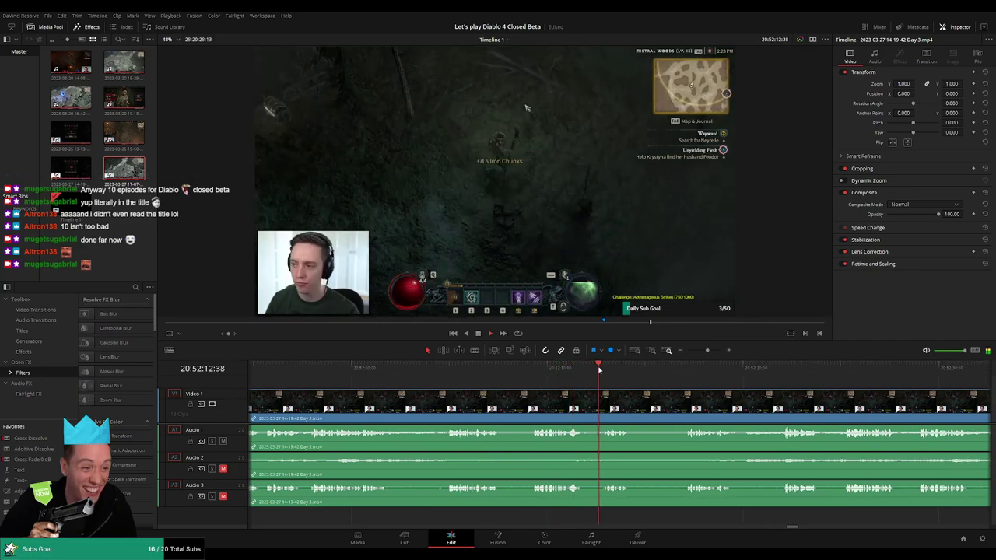
{"action": "left_click", "coordinate": [683, 371]}
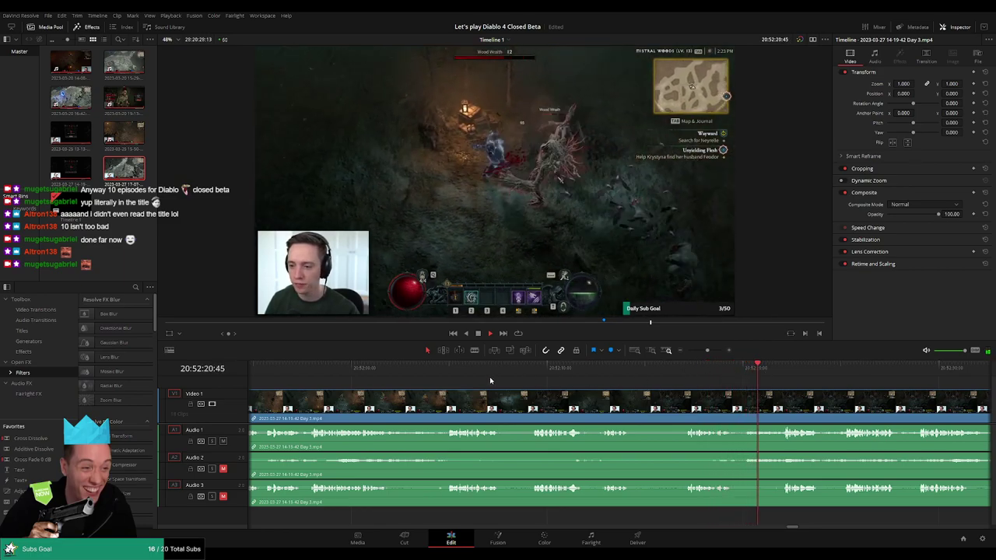
{"action": "left_click", "coordinate": [440, 374]}
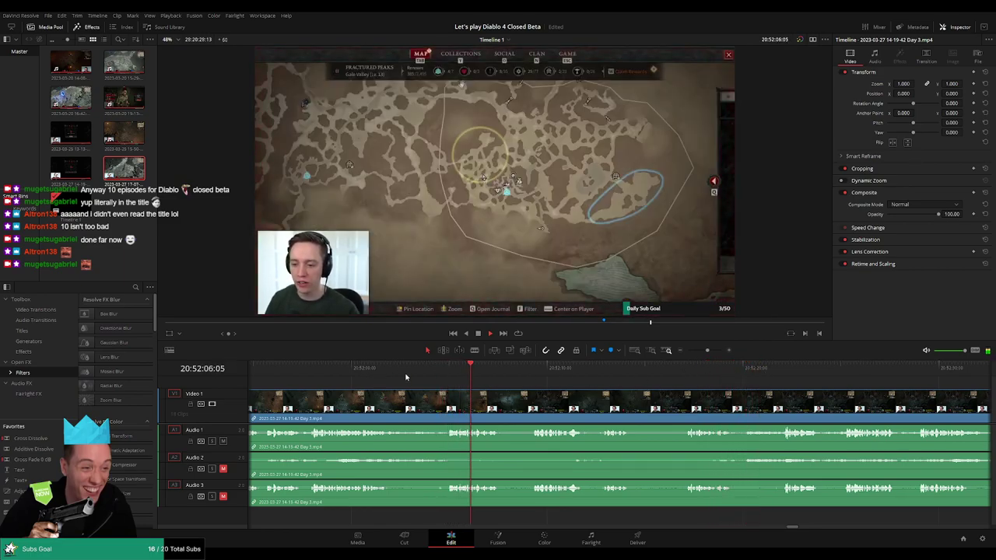
Park the playhead at 20:52:04:00 and blade the Day 3 clip across all tracks
{"action": "left_click", "coordinate": [444, 373]}
{"action": "scroll", "coordinate": [555, 374], "scroll_direction": "up", "scroll_amount": 2}
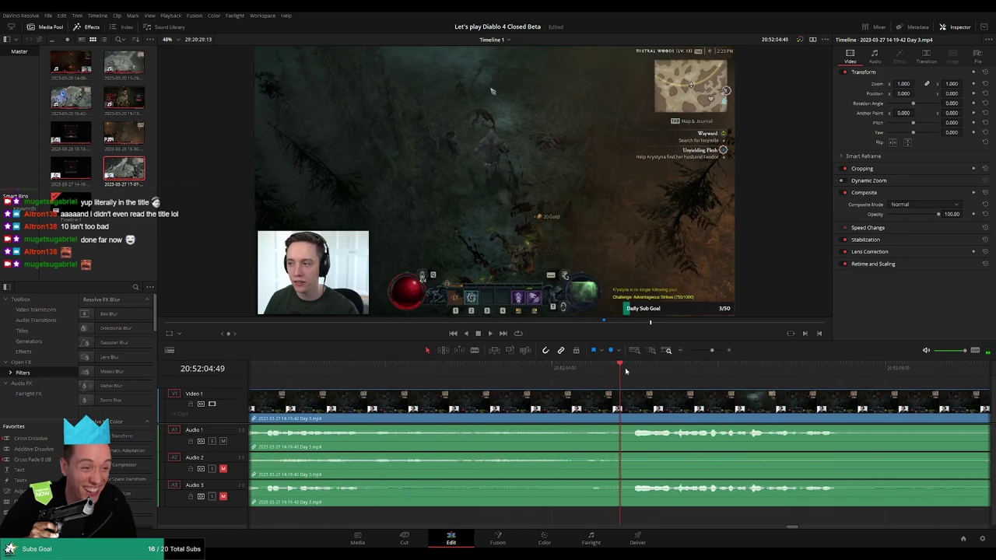
{"action": "mouse_move", "coordinate": [630, 371]}
{"action": "left_mouse_down"}
{"action": "mouse_move", "coordinate": [553, 374]}
{"action": "mouse_move", "coordinate": [602, 397]}
{"action": "mouse_move", "coordinate": [637, 392]}
{"action": "left_mouse_up"}
{"action": "left_click", "coordinate": [560, 405]}
{"action": "key", "text": "a"}
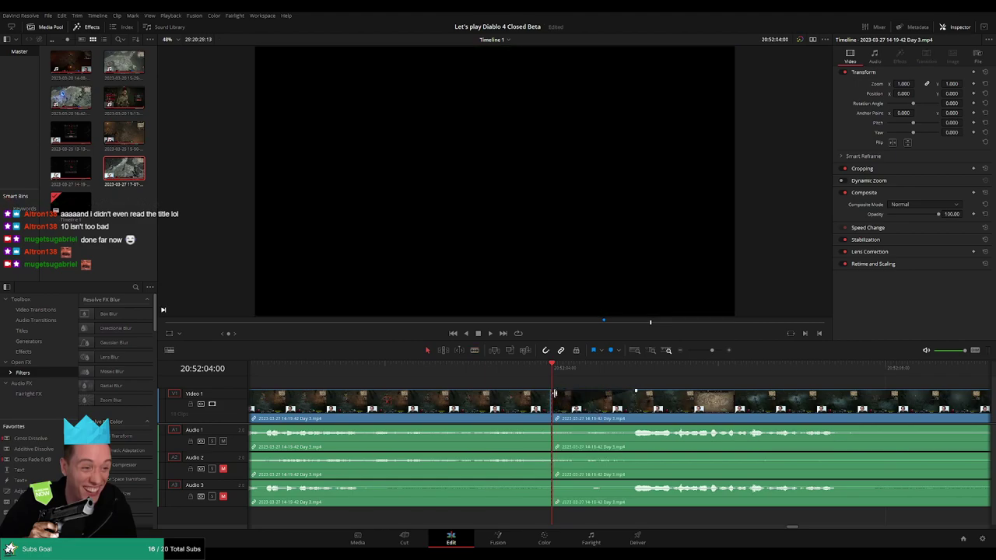
Add fade-outs before and fade-ins after the 20:52:04 cut on Audio 1, 2 and 3, then preview
{"action": "left_click_drag", "start_coordinate": [548, 391], "coordinate": [454, 392]}
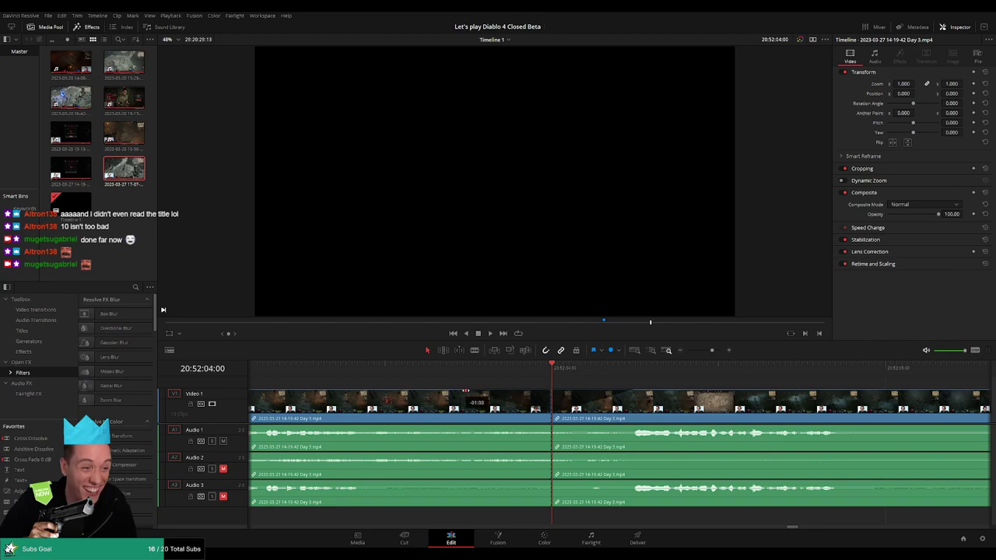
{"action": "left_click_drag", "start_coordinate": [549, 427], "coordinate": [474, 425]}
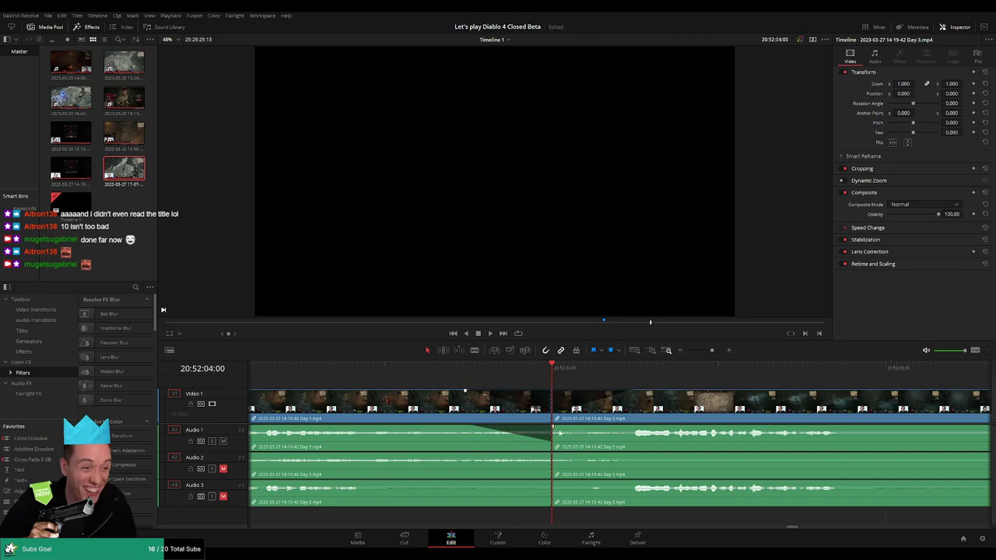
{"action": "left_click_drag", "start_coordinate": [553, 426], "coordinate": [616, 427]}
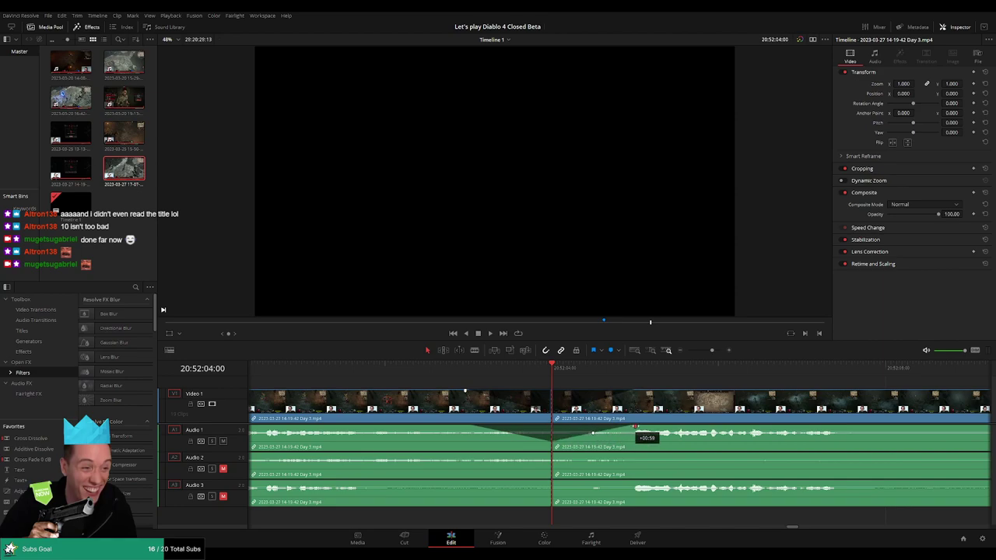
{"action": "left_click_drag", "start_coordinate": [550, 453], "coordinate": [485, 453]}
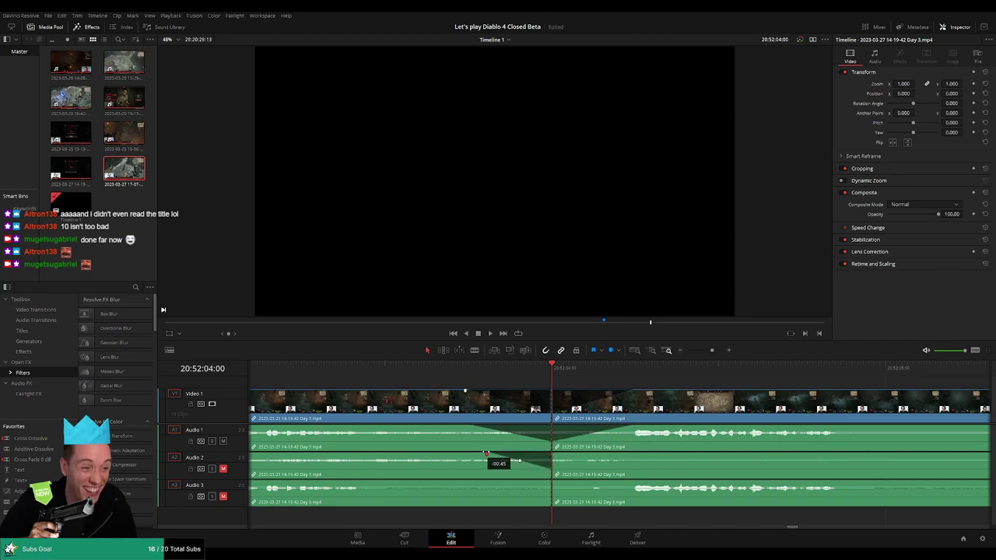
{"action": "left_click_drag", "start_coordinate": [554, 455], "coordinate": [638, 453]}
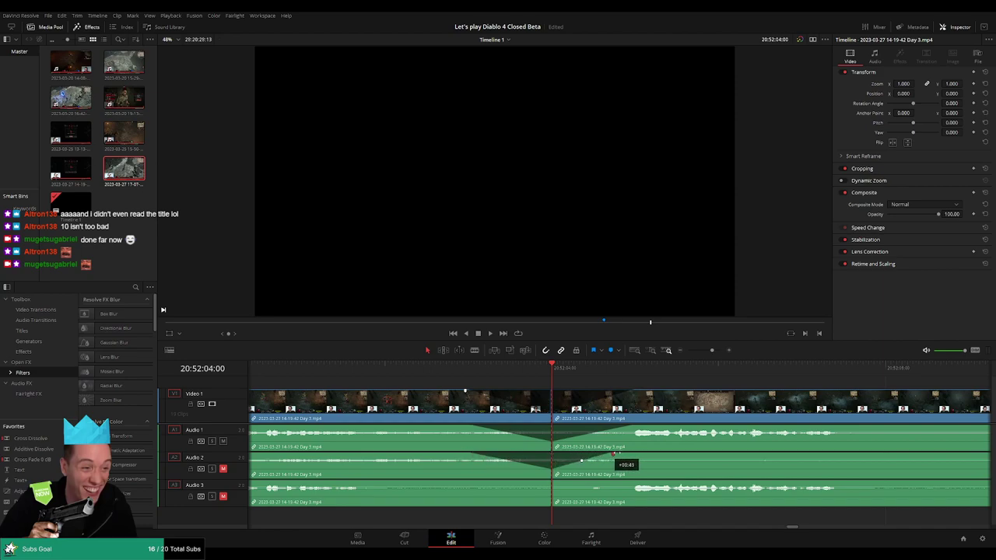
{"action": "left_click_drag", "start_coordinate": [549, 482], "coordinate": [474, 478]}
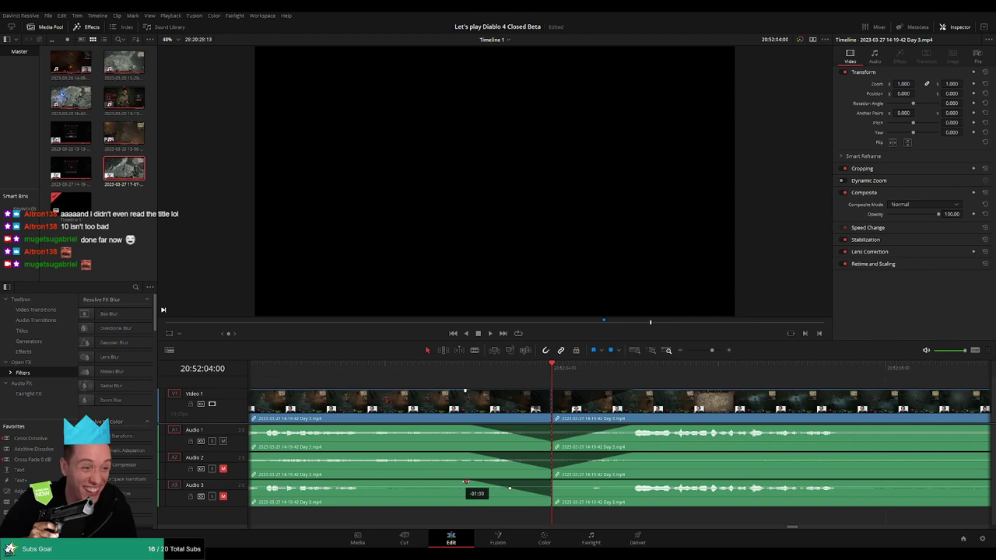
{"action": "left_click_drag", "start_coordinate": [551, 483], "coordinate": [612, 481]}
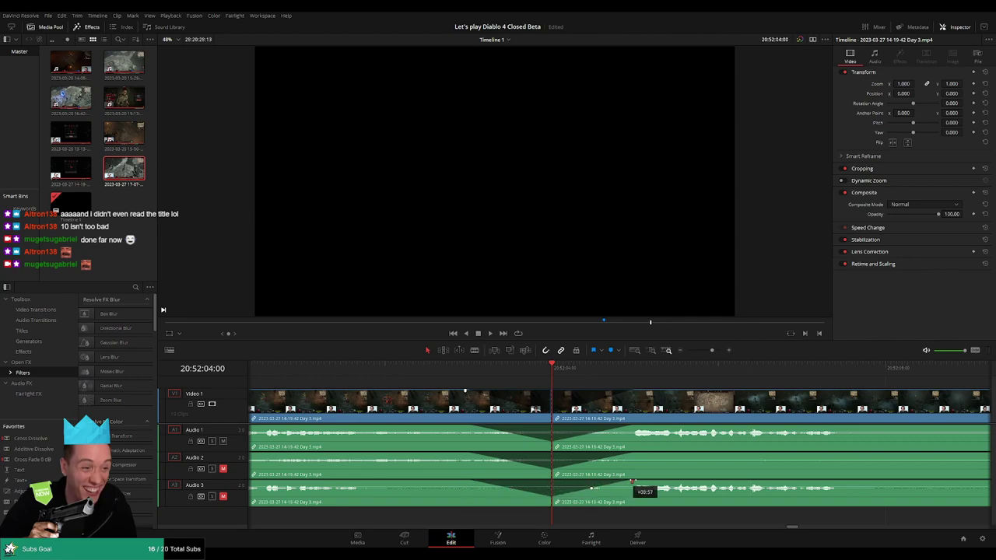
{"action": "key", "text": "slash"}
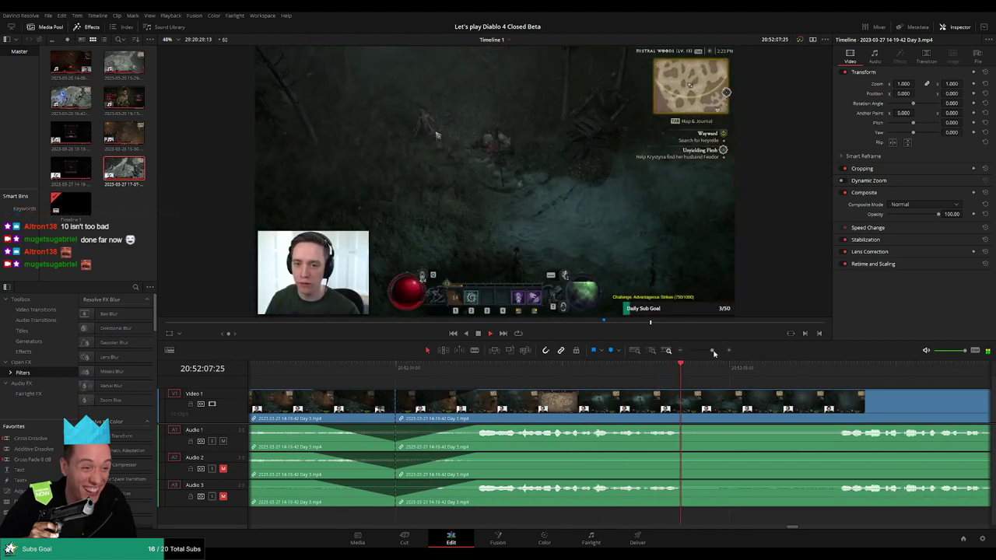
Zoom the timeline out and drag the Day 3 clip later, opening a gap after Day 2 part 2
{"action": "key", "text": "space"}
{"action": "left_click_drag", "start_coordinate": [712, 352], "coordinate": [687, 350]}
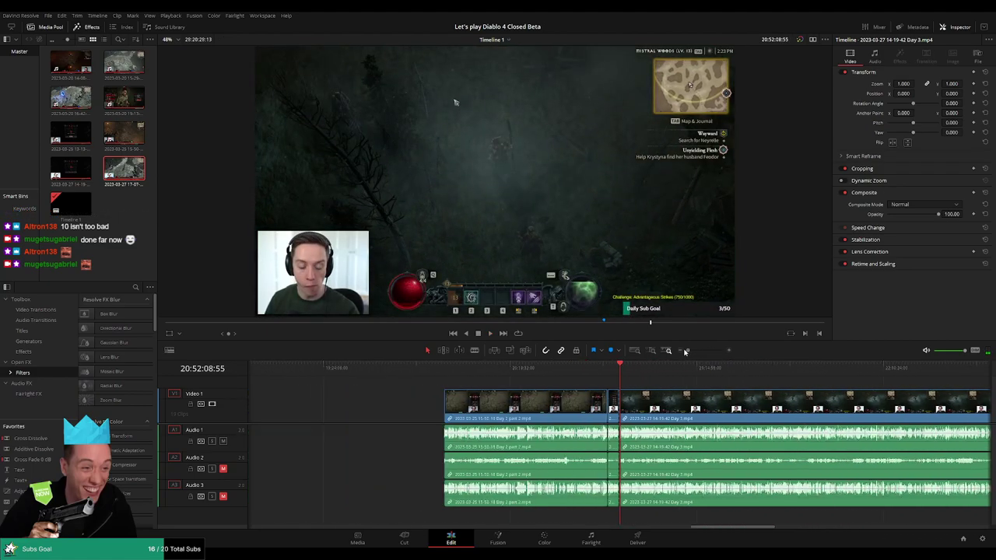
{"action": "scroll", "coordinate": [791, 412], "scroll_direction": "right", "scroll_amount": 3}
{"action": "left_click", "coordinate": [361, 369]}
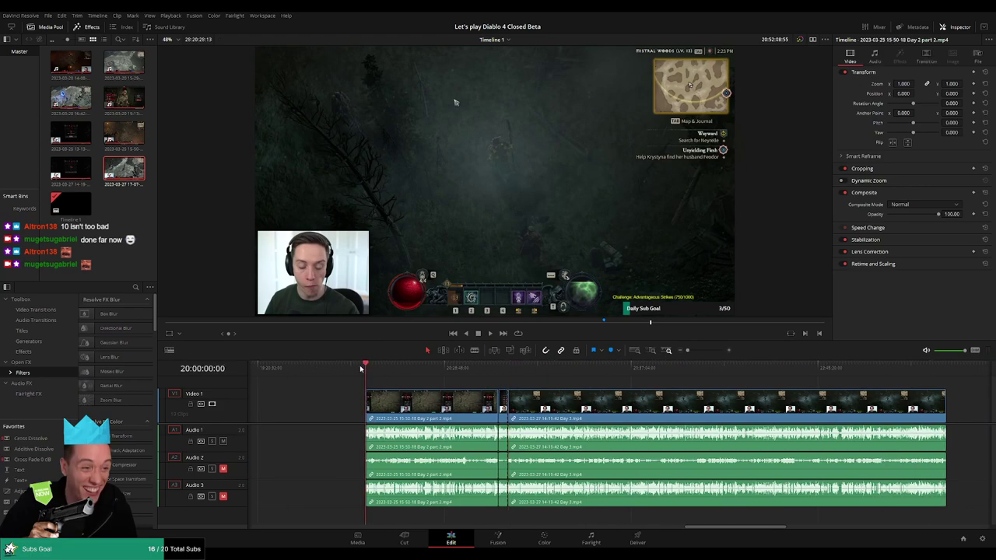
{"action": "left_click", "coordinate": [508, 369]}
{"action": "scroll", "coordinate": [517, 389], "scroll_direction": "right", "scroll_amount": 6}
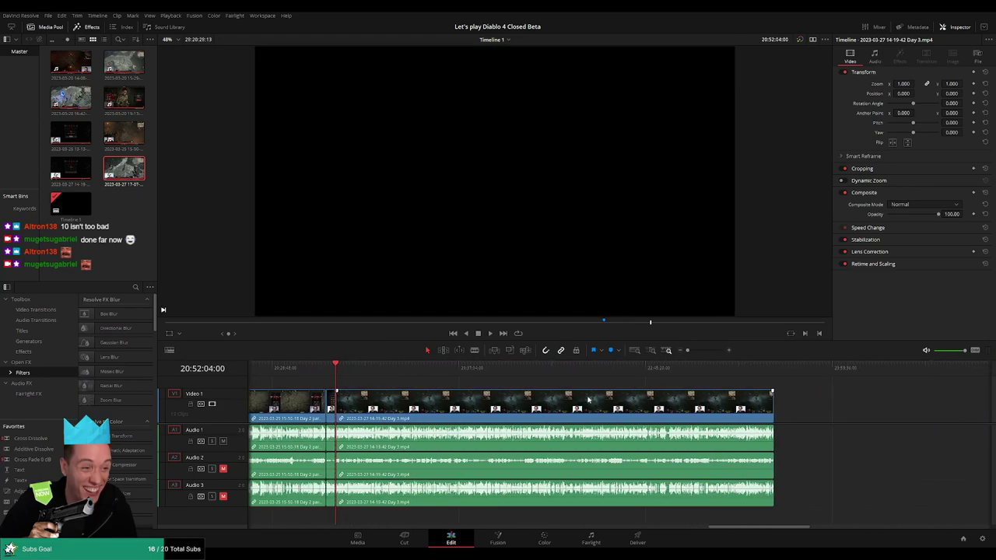
{"action": "left_click_drag", "start_coordinate": [522, 395], "coordinate": [780, 415]}
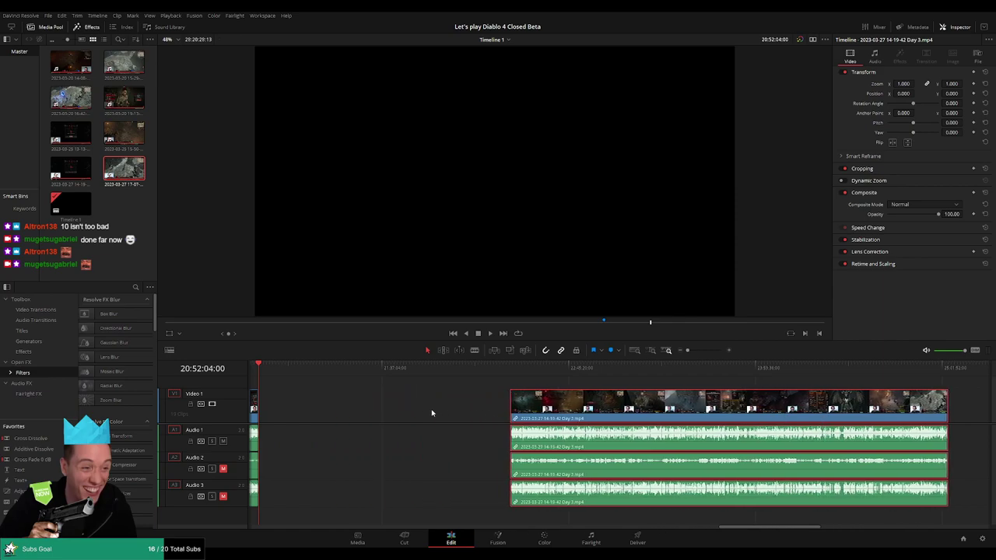
{"action": "left_click", "coordinate": [388, 406]}
Snap the Day 3 clip's start to the playhead at 22:00:00:00 and play from there
{"action": "scroll", "coordinate": [478, 406], "scroll_direction": "left", "scroll_amount": 3}
{"action": "left_click_drag", "start_coordinate": [393, 374], "coordinate": [548, 393]}
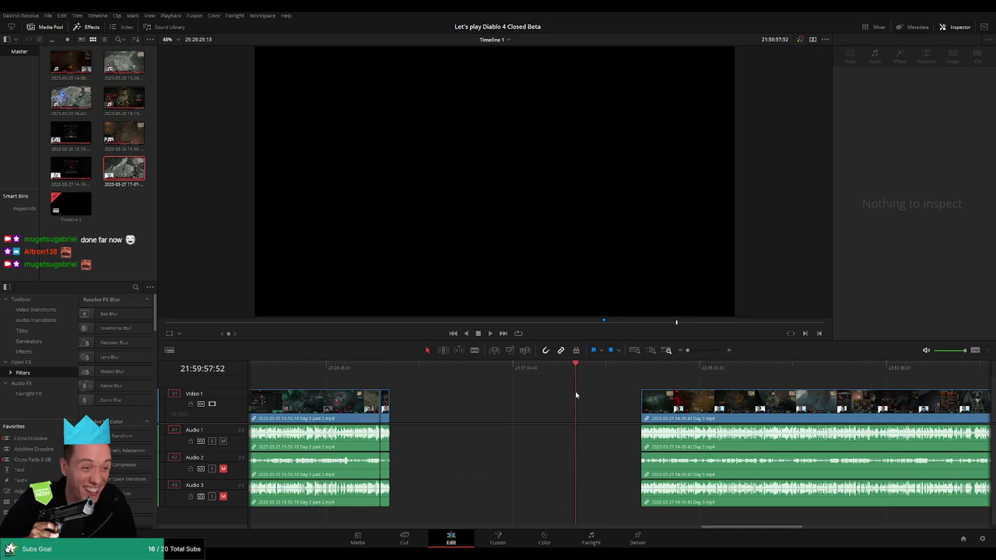
{"action": "scroll", "coordinate": [652, 397], "scroll_direction": "up", "scroll_amount": 5}
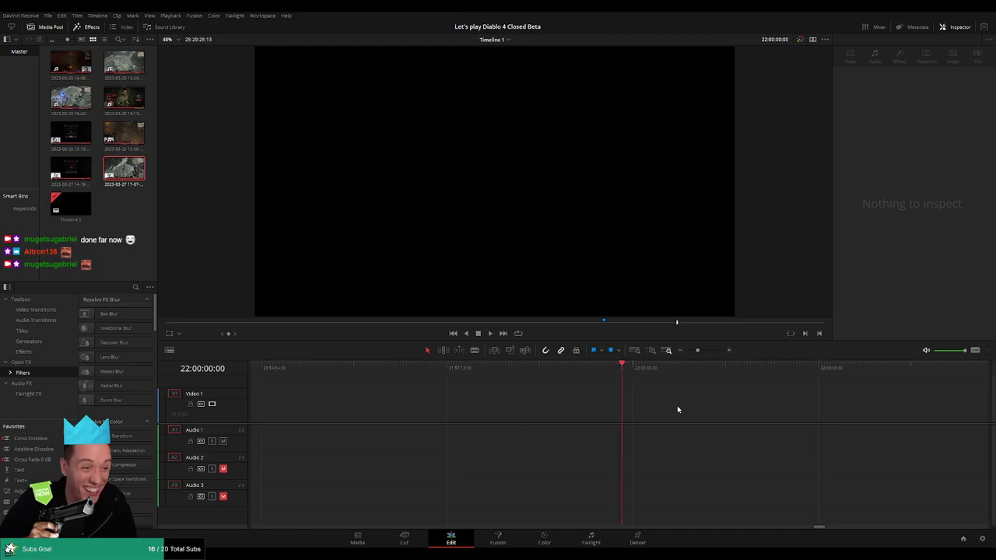
{"action": "scroll", "coordinate": [713, 363], "scroll_direction": "down", "scroll_amount": 3}
{"action": "scroll", "coordinate": [663, 414], "scroll_direction": "down", "scroll_amount": 2}
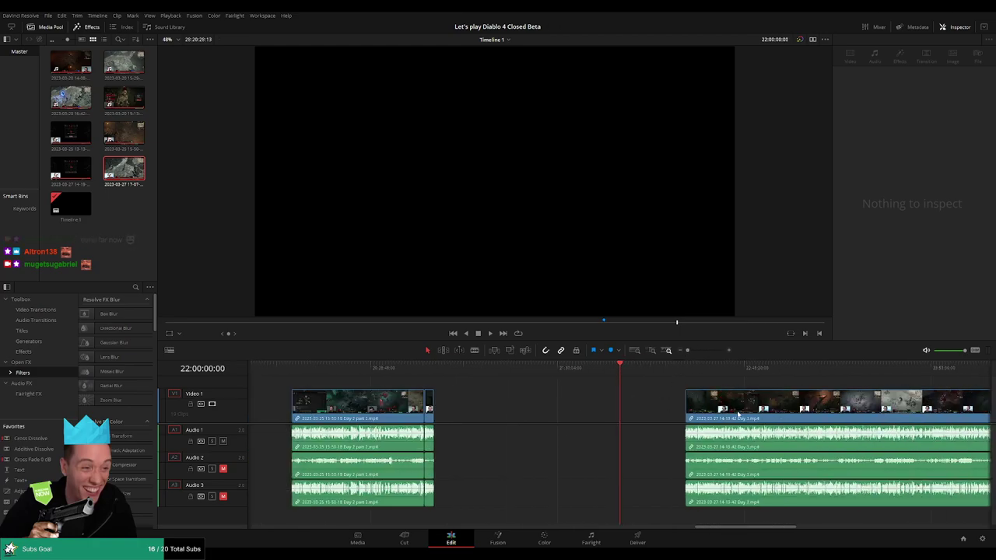
{"action": "left_click_drag", "start_coordinate": [737, 414], "coordinate": [674, 413]}
{"action": "scroll", "coordinate": [511, 381], "scroll_direction": "right", "scroll_amount": 3}
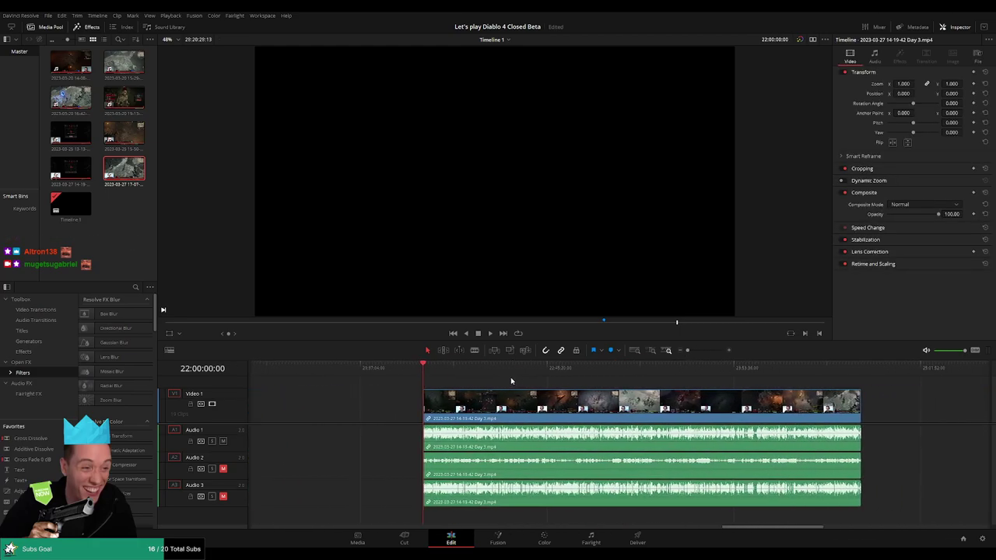
{"action": "scroll", "coordinate": [511, 382], "scroll_direction": "right", "scroll_amount": 3}
{"action": "scroll", "coordinate": [449, 379], "scroll_direction": "right", "scroll_amount": 1}
{"action": "key", "text": "space"}
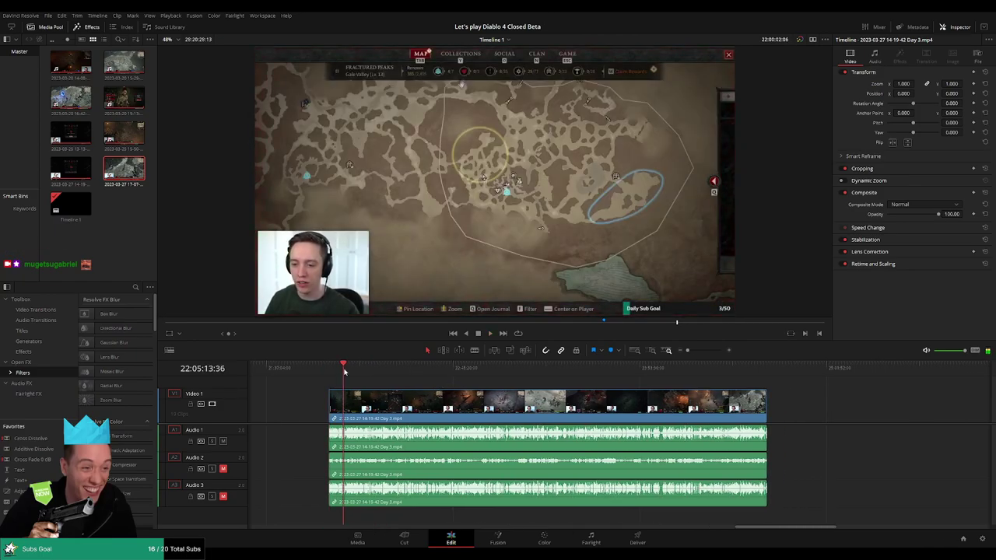
Play and scrub through the later Day 3 footage past the map screen
{"action": "left_click_drag", "start_coordinate": [345, 371], "coordinate": [468, 380]}
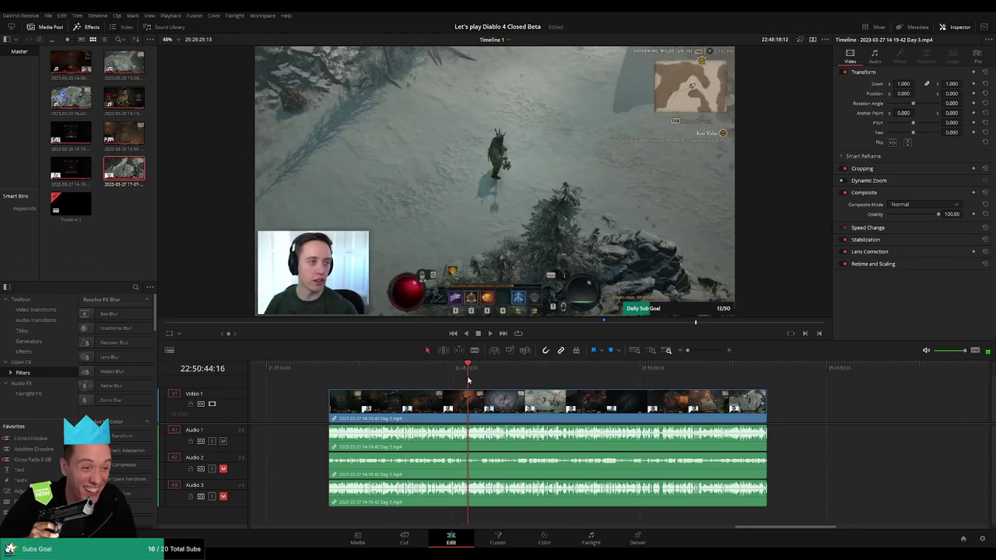
{"action": "key", "text": "l"}
{"action": "key", "text": "l"}
{"action": "key", "text": "l"}
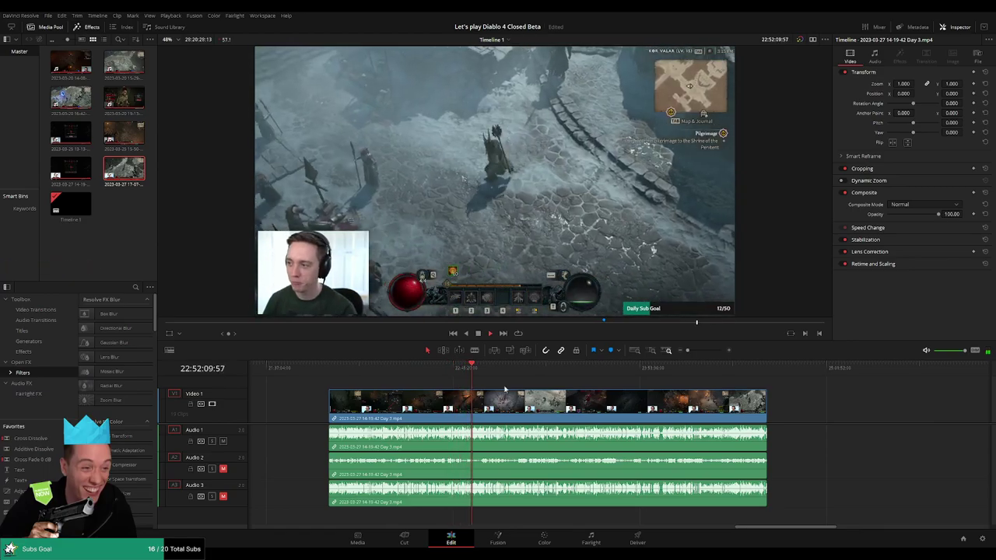
{"action": "scroll", "coordinate": [504, 389], "scroll_direction": "up", "scroll_amount": 5}
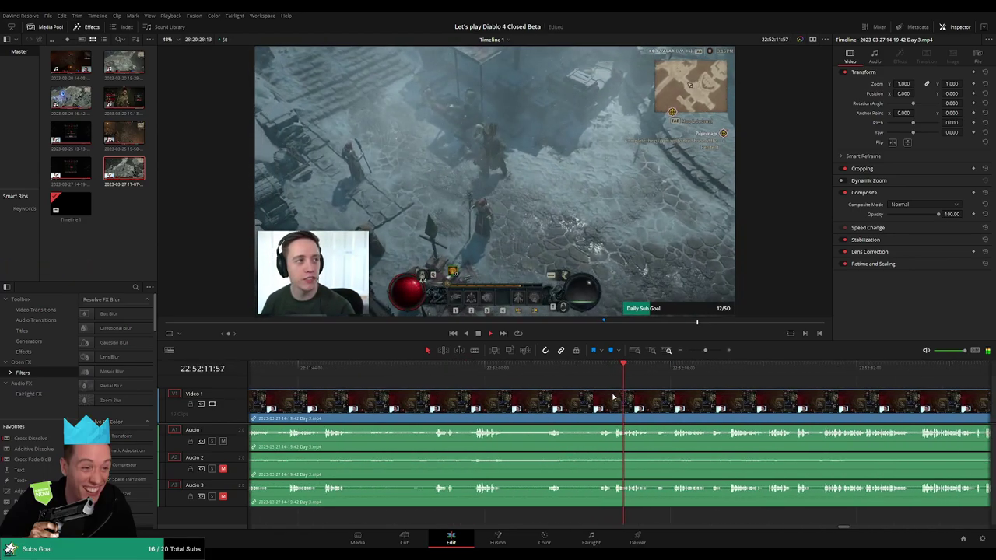
{"action": "left_click", "coordinate": [494, 372]}
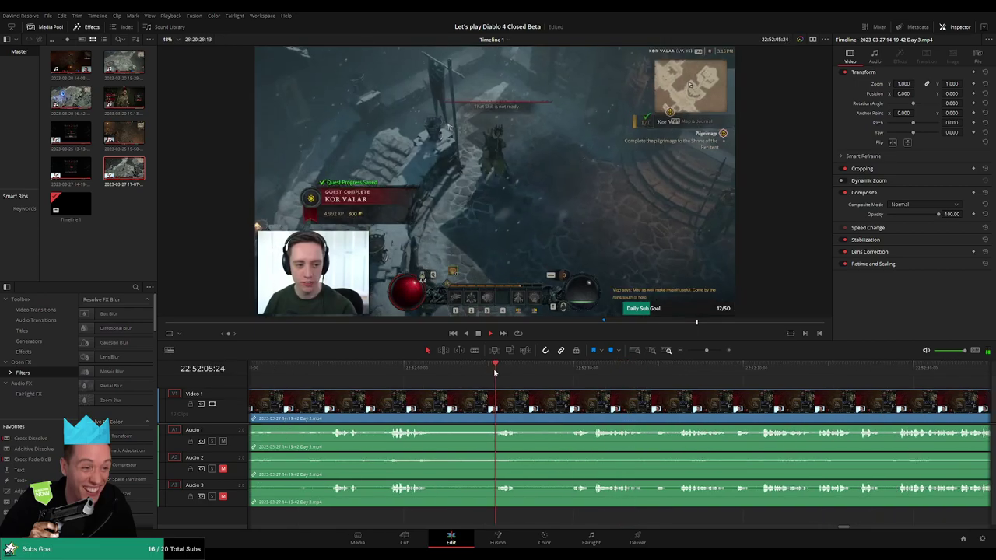
{"action": "left_click", "coordinate": [388, 373]}
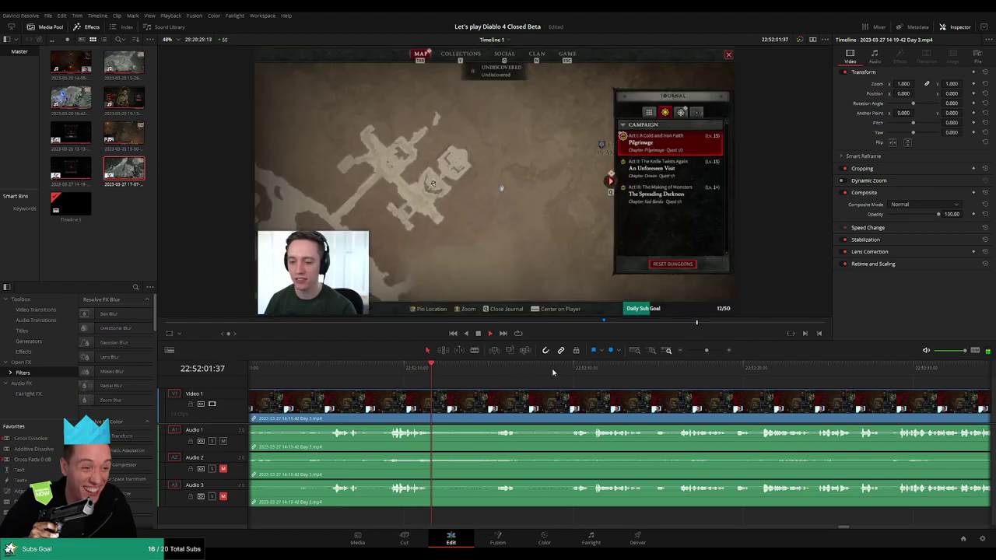
{"action": "left_click", "coordinate": [566, 372]}
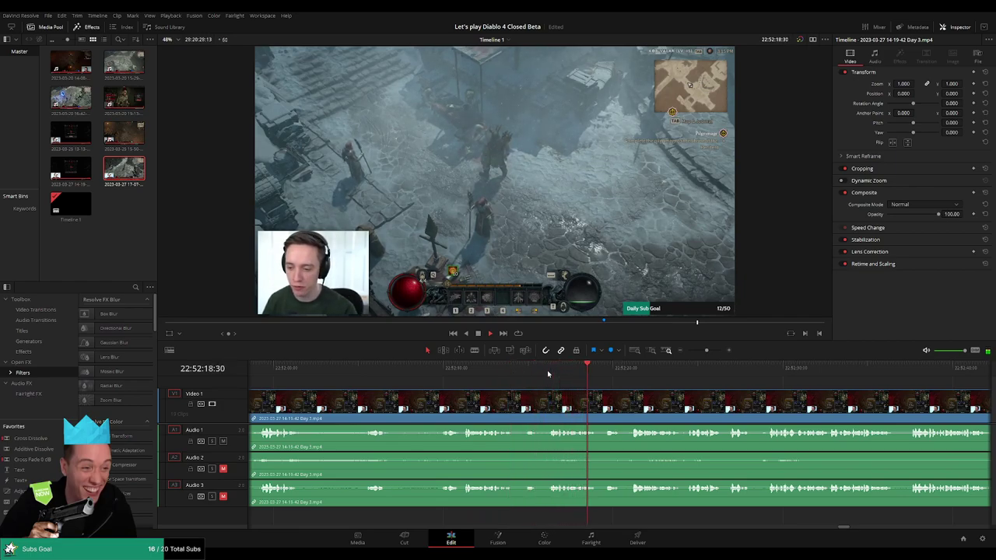
Stop around 22:52:15 and nudge the playhead to exactly 22:52:15:30
{"action": "left_click", "coordinate": [515, 371]}
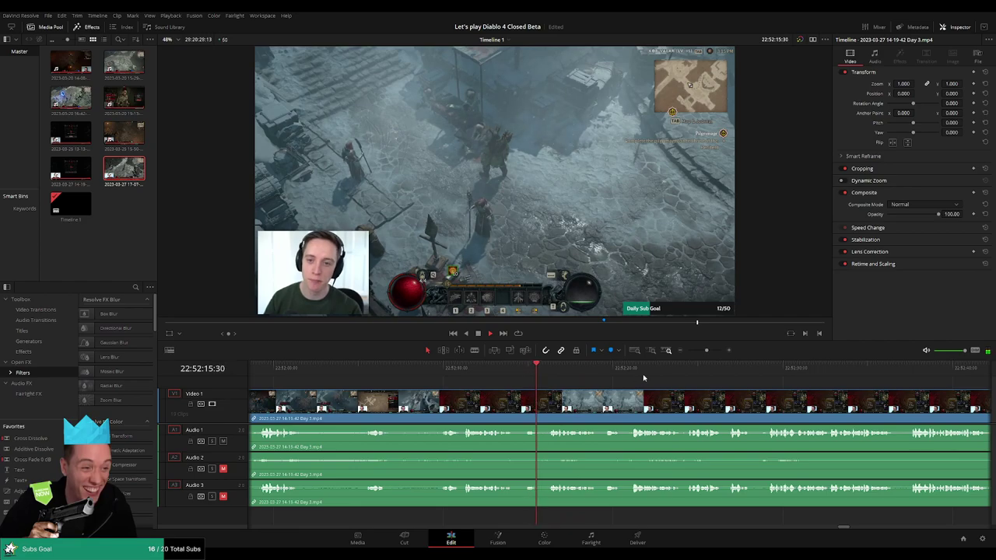
{"action": "key", "text": "space"}
{"action": "left_click_drag", "start_coordinate": [706, 350], "coordinate": [708, 351]}
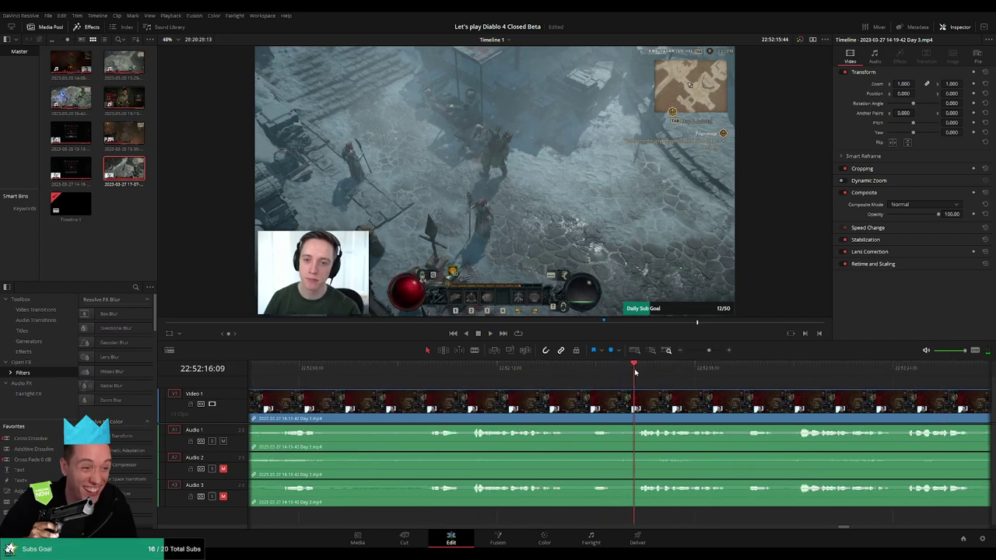
{"action": "left_click_drag", "start_coordinate": [635, 374], "coordinate": [593, 375]}
{"action": "scroll", "coordinate": [625, 374], "scroll_direction": "up", "scroll_amount": 1}
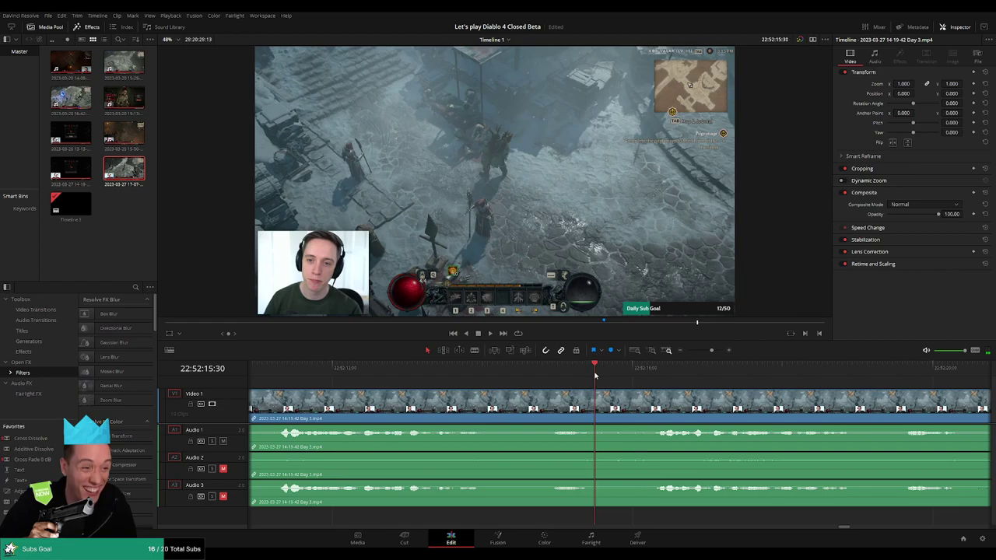
Blade all tracks at 22:52:15:30 and add video fades on either side of the cut
{"action": "key", "text": "b"}
{"action": "left_click", "coordinate": [595, 404]}
{"action": "left_click_drag", "start_coordinate": [595, 389], "coordinate": [670, 394]}
{"action": "left_click_drag", "start_coordinate": [593, 391], "coordinate": [515, 394]}
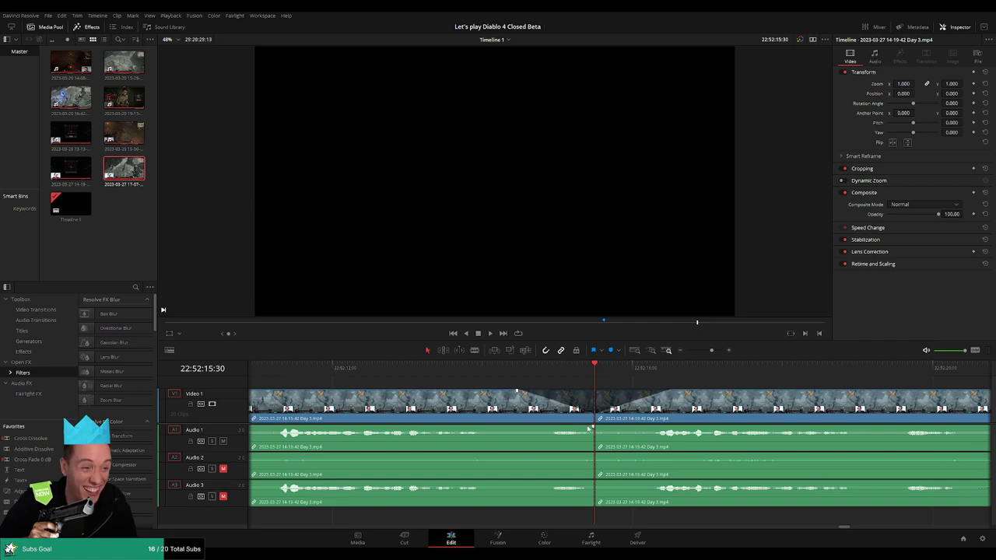
Add audio fade-outs before the cut and fade-ins on the second clip for Audio 1, 2 and 3
{"action": "left_click_drag", "start_coordinate": [590, 426], "coordinate": [516, 428]}
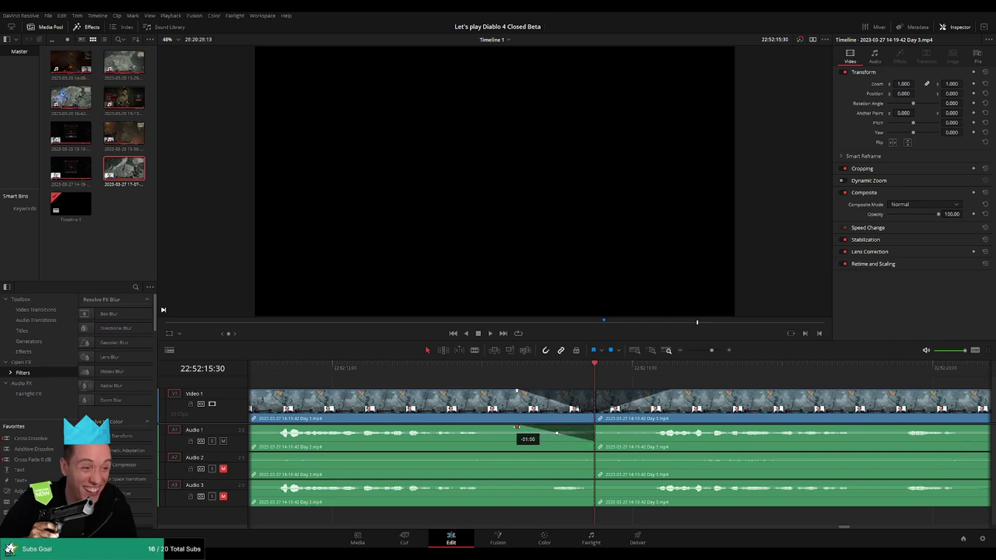
{"action": "left_click_drag", "start_coordinate": [592, 454], "coordinate": [534, 455]}
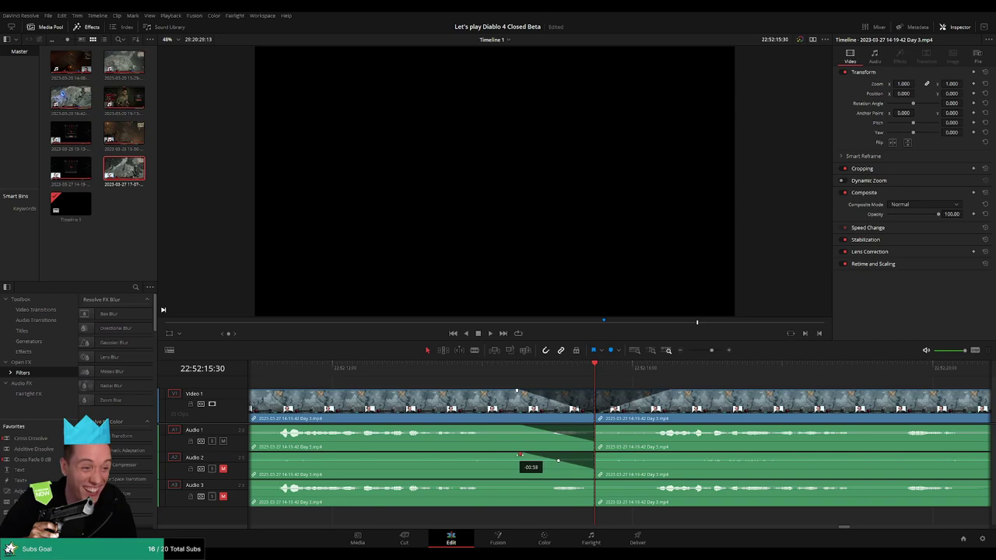
{"action": "left_click_drag", "start_coordinate": [591, 483], "coordinate": [528, 481]}
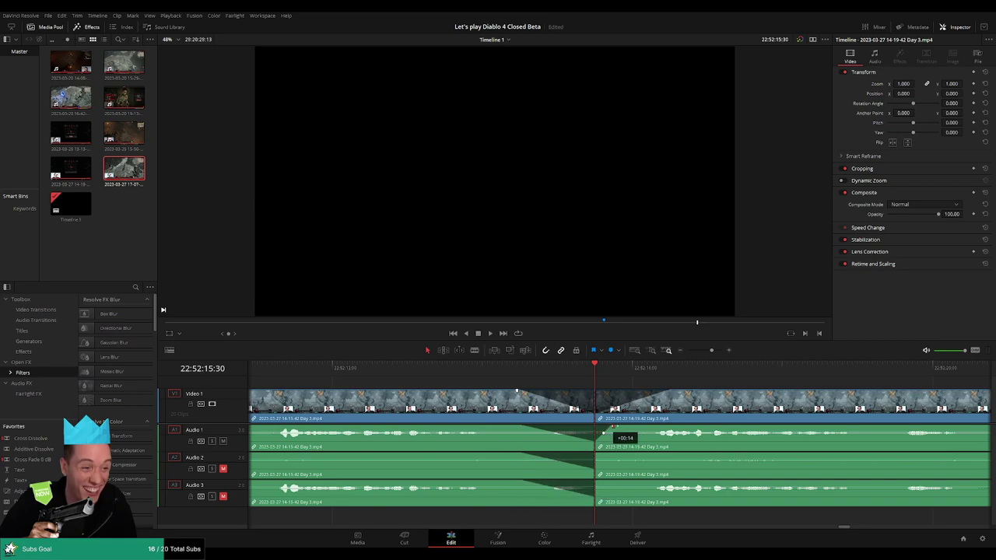
{"action": "left_click_drag", "start_coordinate": [615, 428], "coordinate": [653, 427]}
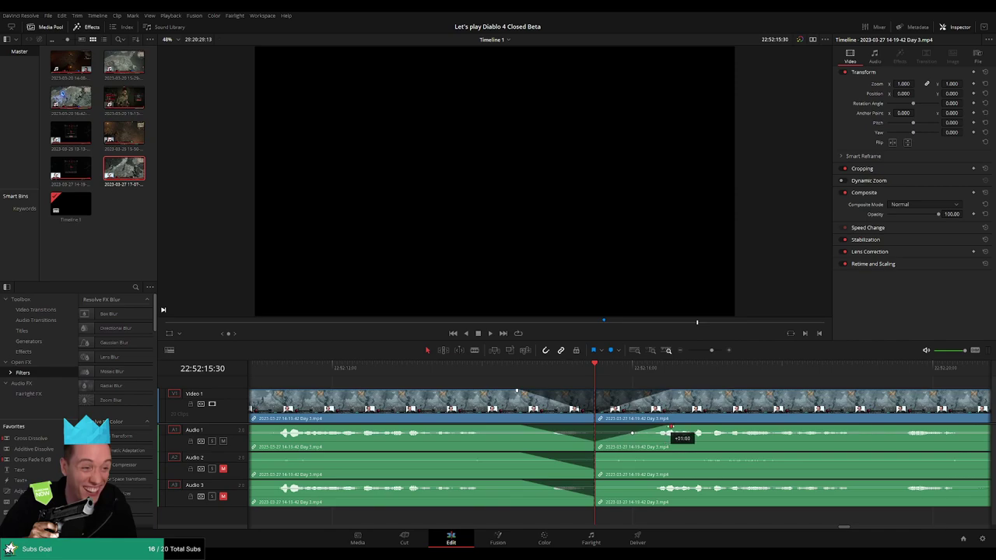
{"action": "left_click_drag", "start_coordinate": [601, 458], "coordinate": [662, 455]}
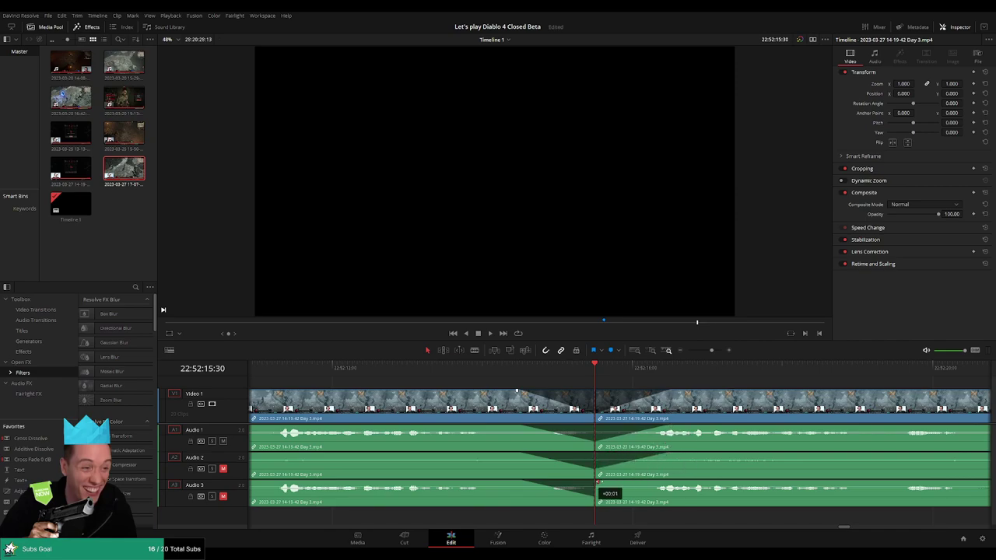
{"action": "left_click_drag", "start_coordinate": [599, 483], "coordinate": [668, 482]}
Trim the first Day 3 piece's end back 37 frames and play the resulting gap
{"action": "left_click", "coordinate": [377, 366]}
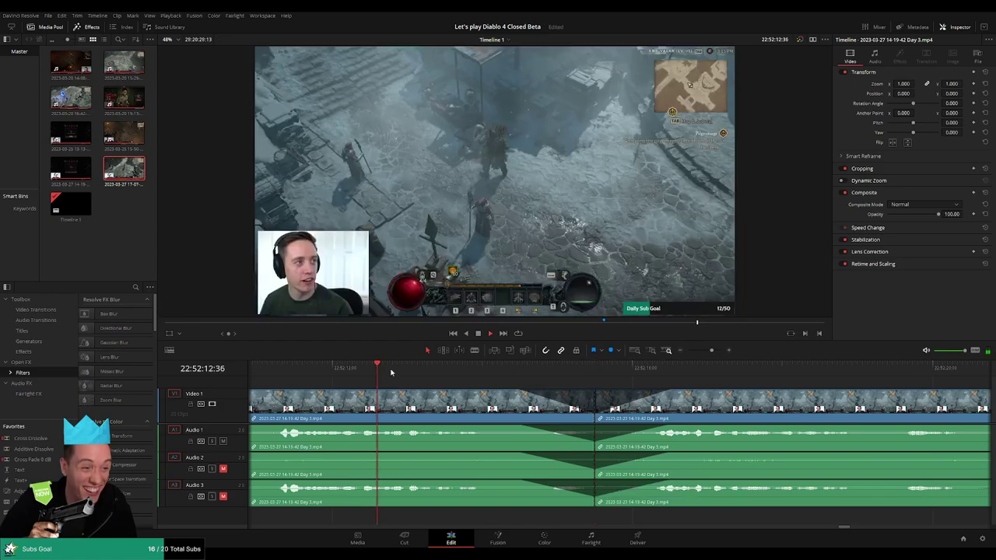
{"action": "key", "text": "space"}
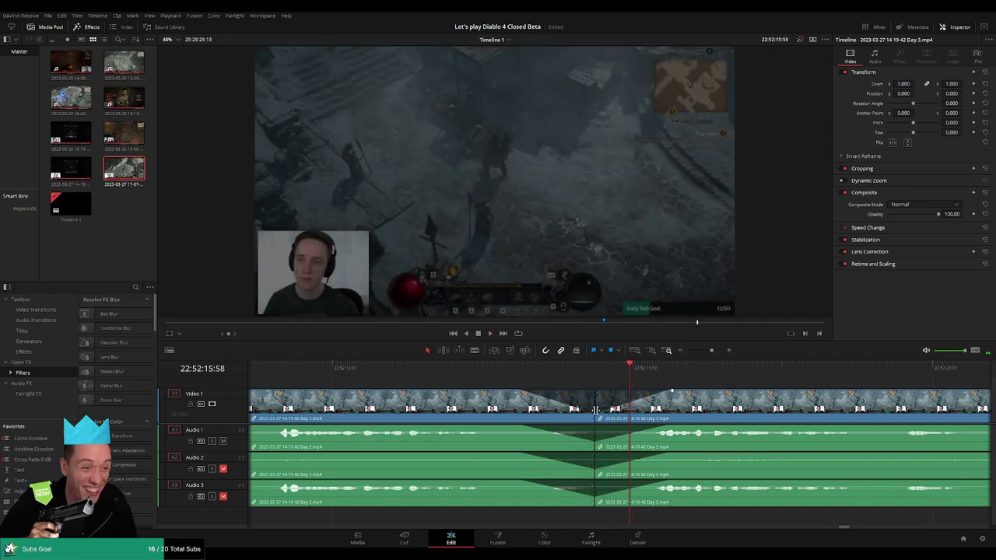
{"action": "left_click_drag", "start_coordinate": [591, 410], "coordinate": [545, 412]}
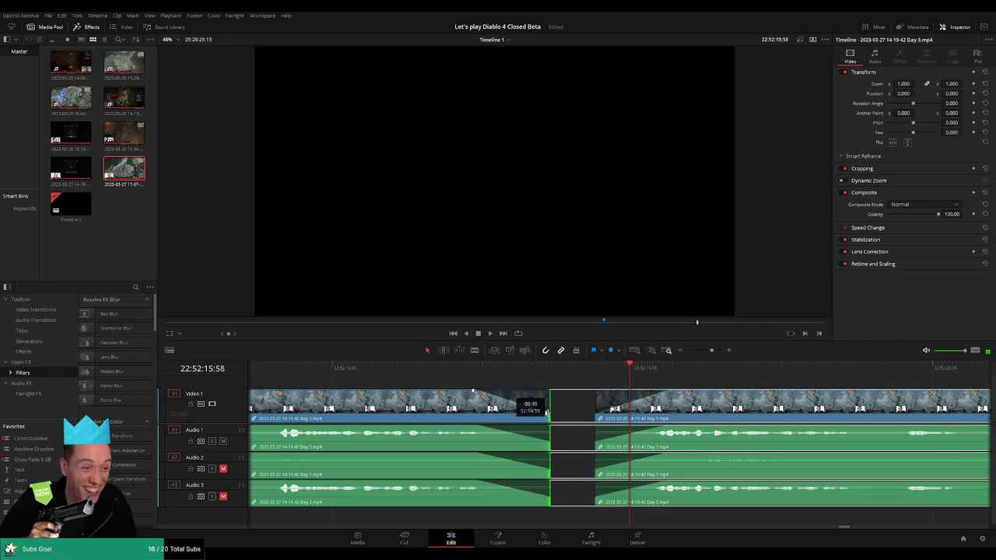
{"action": "key", "text": "/"}
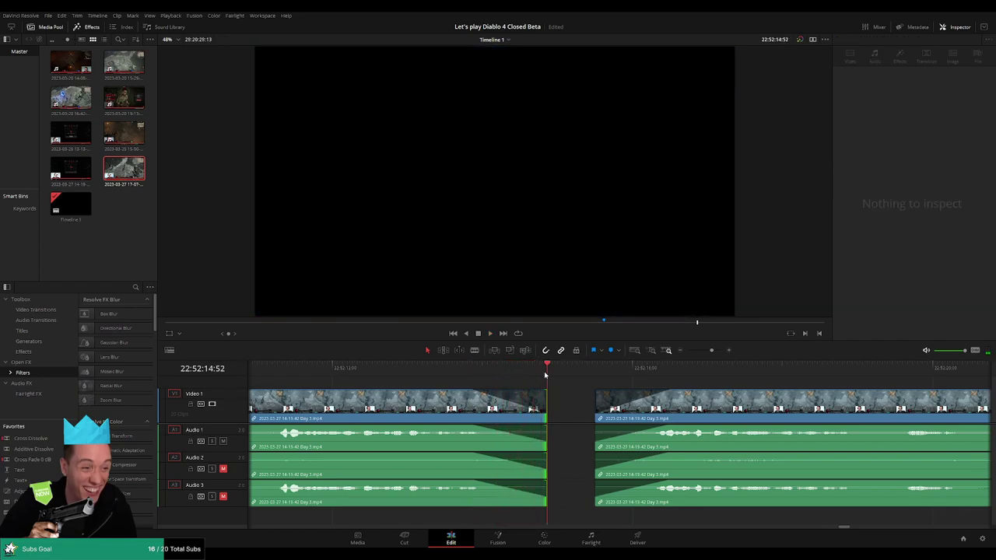
{"action": "key", "text": "Left"}
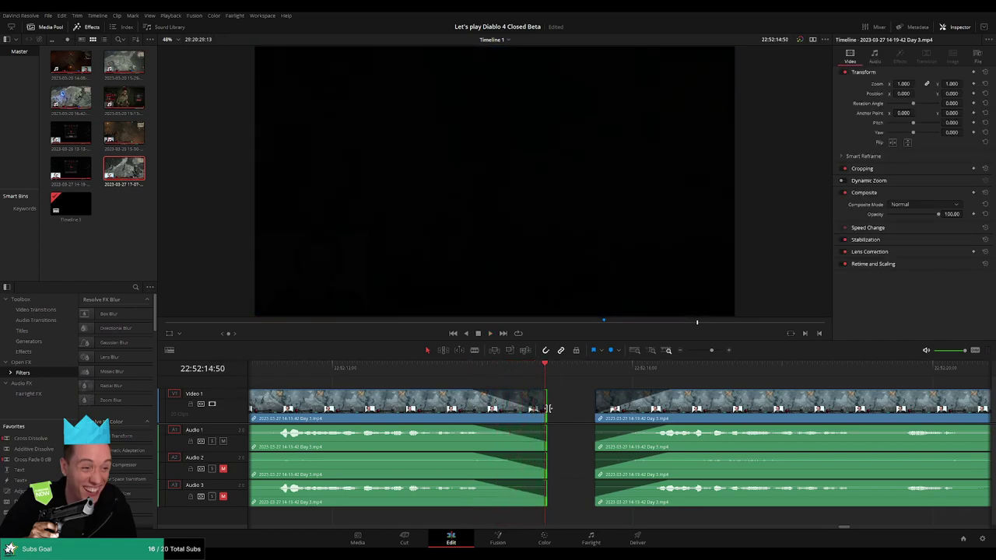
{"action": "left_click", "coordinate": [563, 396]}
{"action": "key", "text": "space"}
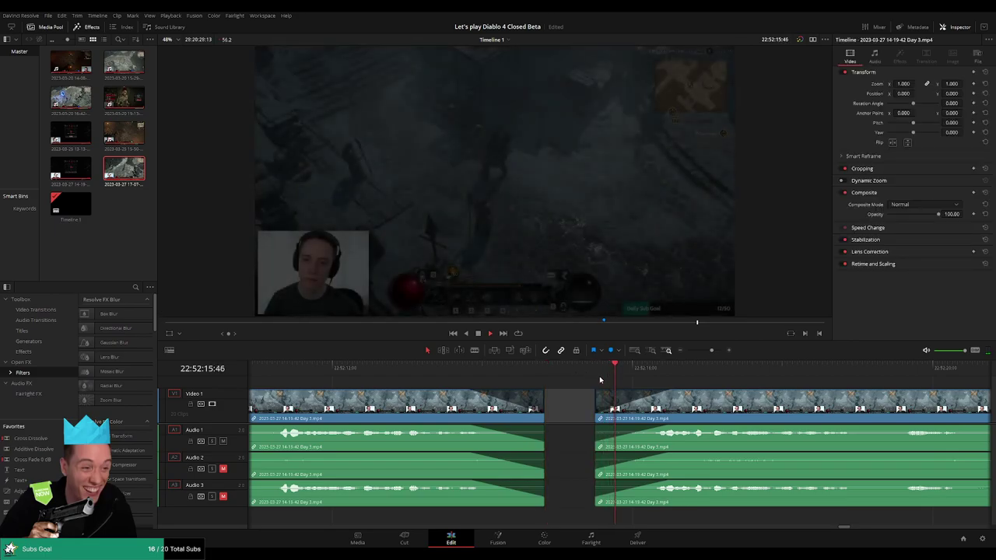
{"action": "left_click", "coordinate": [544, 369]}
Zoom out and drag the second Day 3 piece much further down the timeline
{"action": "left_click_drag", "start_coordinate": [711, 351], "coordinate": [687, 350]}
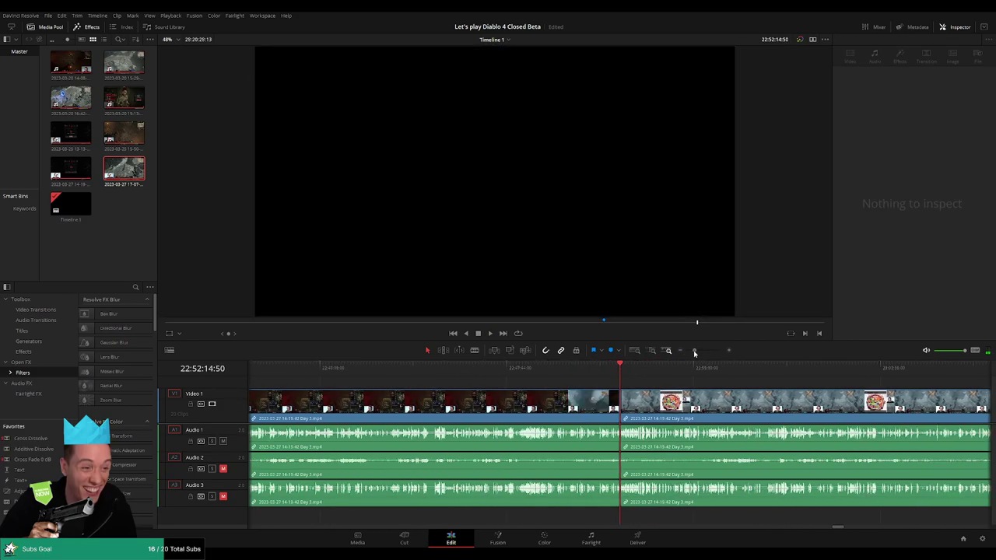
{"action": "left_click_drag", "start_coordinate": [661, 404], "coordinate": [794, 412]}
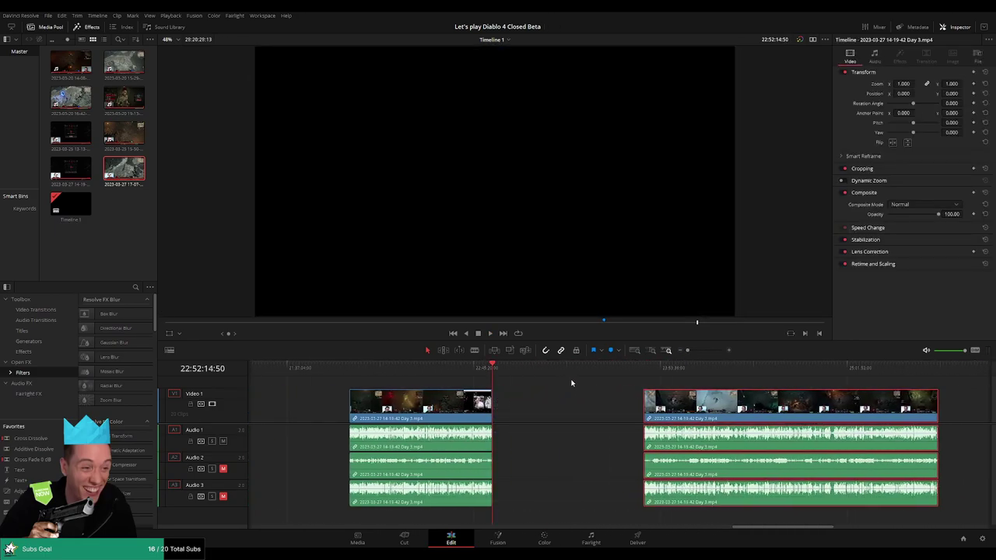
{"action": "left_click_drag", "start_coordinate": [731, 419], "coordinate": [755, 418]}
{"action": "left_click", "coordinate": [529, 397]}
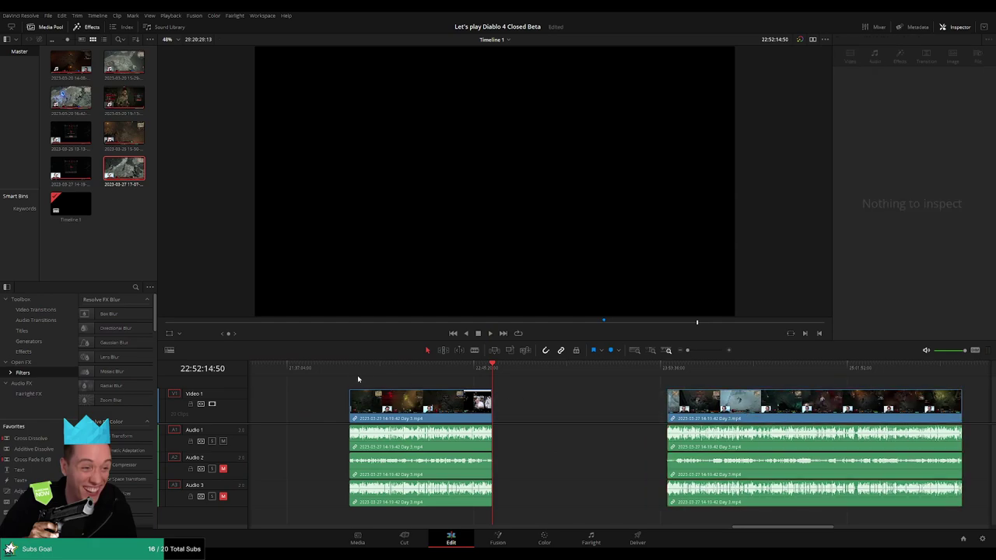
Line up the second clip's start with the playhead at 24:00:00:00
{"action": "key", "text": "Home"}
{"action": "left_click", "coordinate": [493, 369]}
{"action": "scroll", "coordinate": [593, 400], "scroll_direction": "right", "scroll_amount": 5}
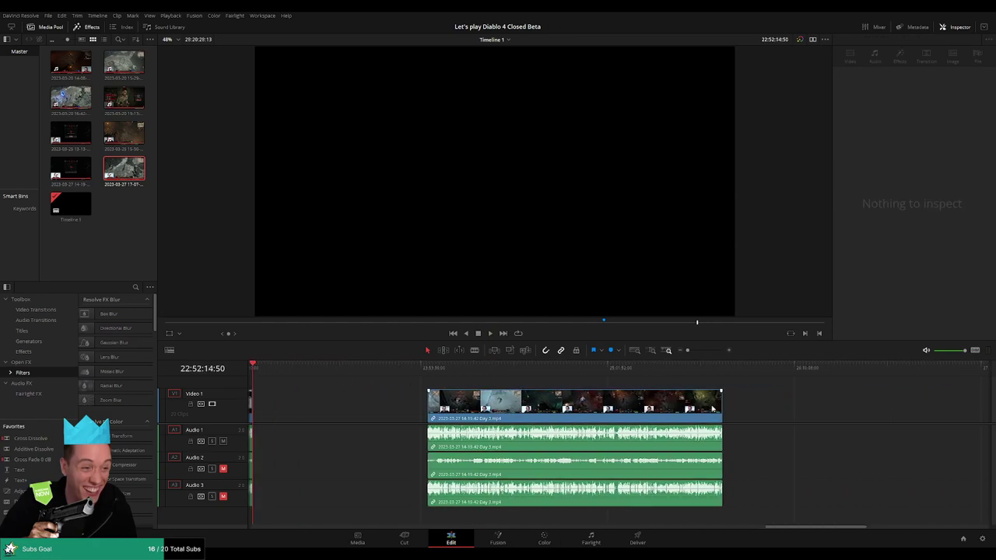
{"action": "scroll", "coordinate": [521, 409], "scroll_direction": "left", "scroll_amount": 5}
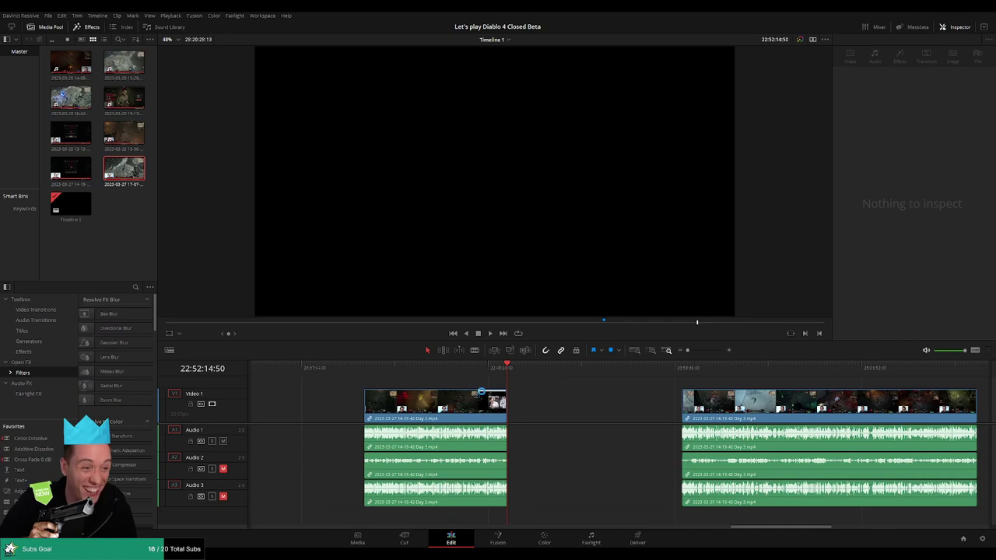
{"action": "scroll", "coordinate": [370, 377], "scroll_direction": "right", "scroll_amount": 3}
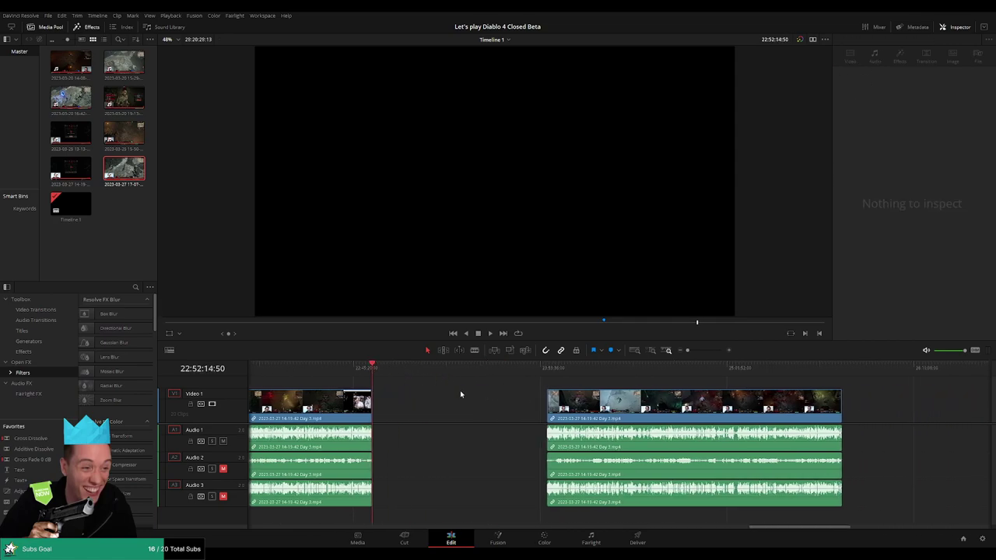
{"action": "left_click_drag", "start_coordinate": [370, 373], "coordinate": [537, 383]}
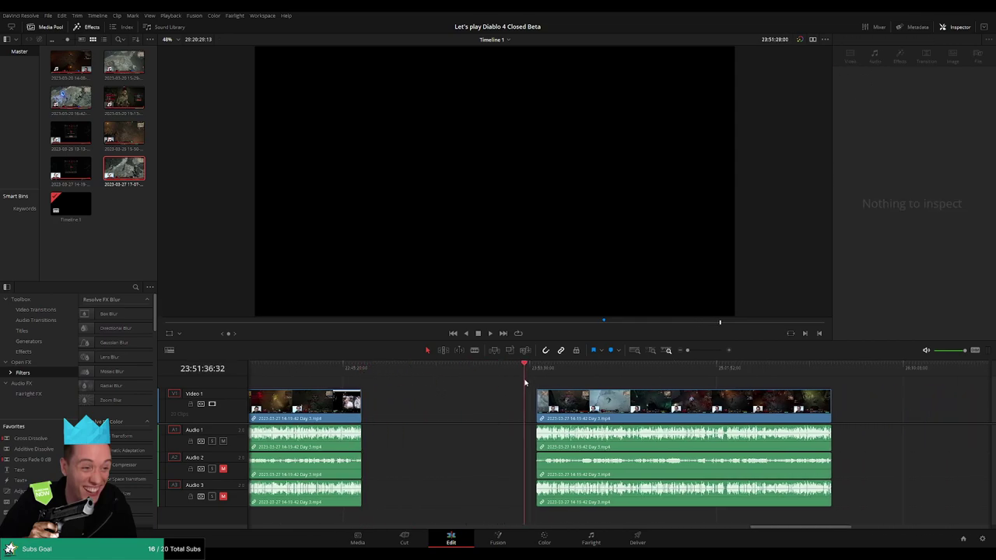
{"action": "left_click", "coordinate": [545, 400]}
{"action": "scroll", "coordinate": [466, 405], "scroll_direction": "right", "scroll_amount": 3}
{"action": "left_click_drag", "start_coordinate": [389, 404], "coordinate": [447, 404]}
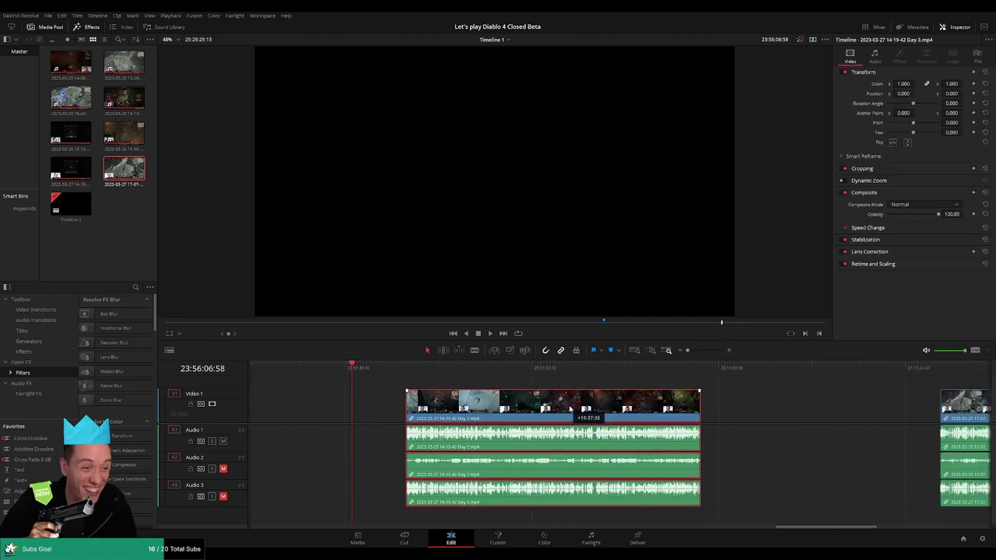
{"action": "left_click", "coordinate": [382, 386]}
{"action": "left_click_drag", "start_coordinate": [352, 367], "coordinate": [362, 371]}
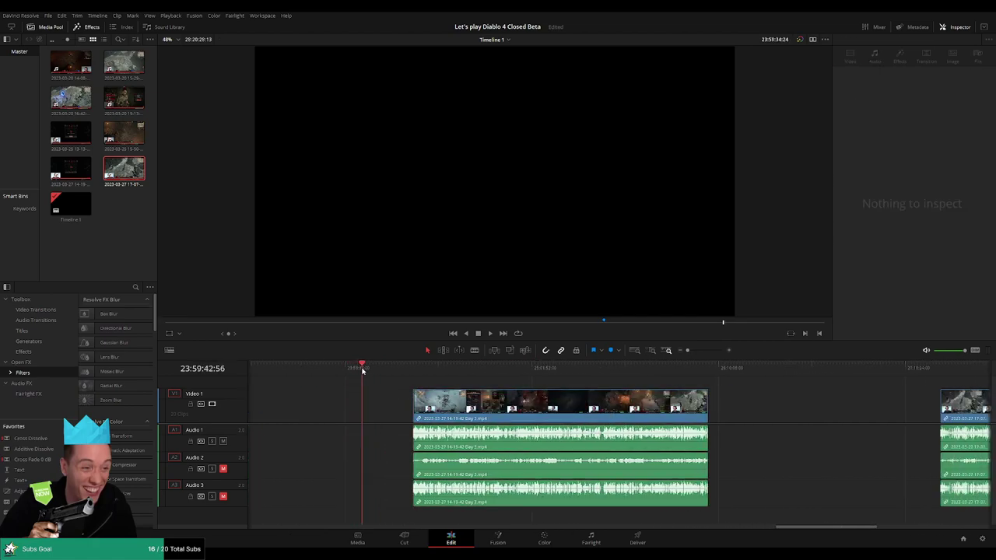
{"action": "left_click_drag", "start_coordinate": [479, 400], "coordinate": [429, 400]}
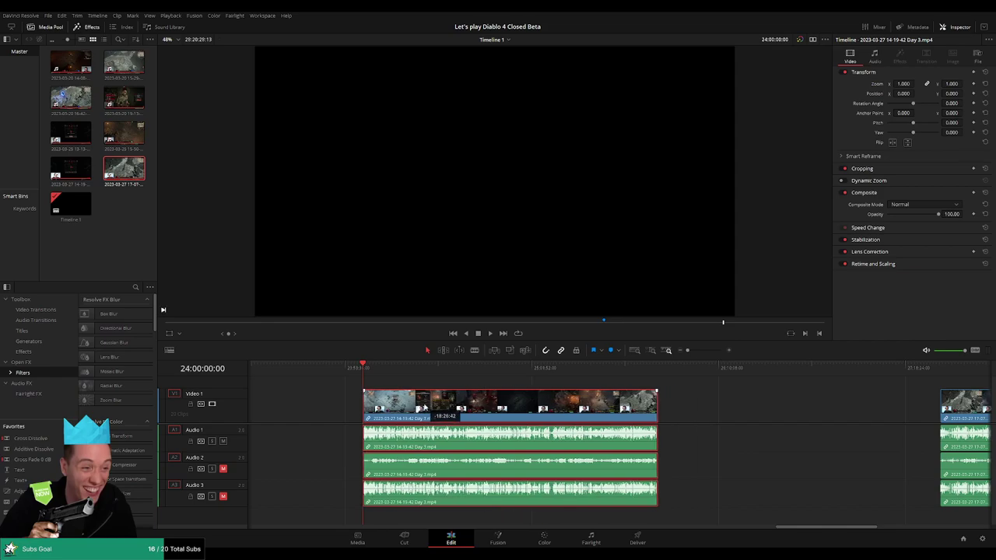
{"action": "key", "text": "space"}
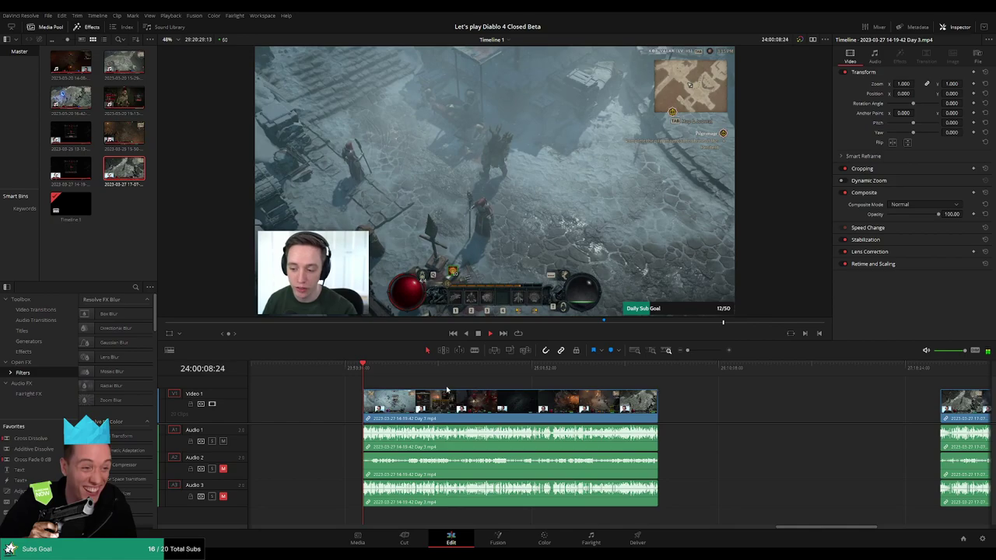
{"action": "scroll", "coordinate": [476, 382], "scroll_direction": "up", "scroll_amount": 5}
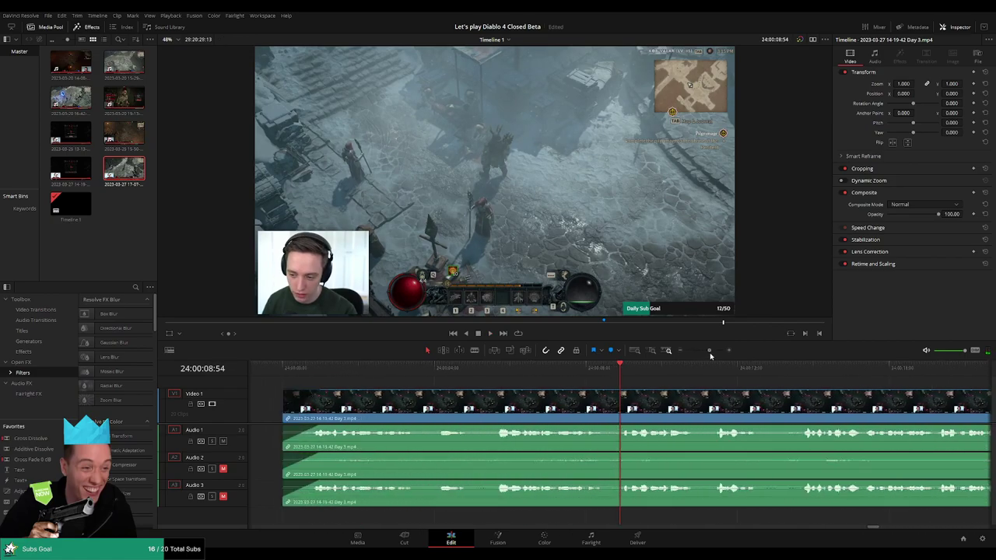
{"action": "left_click", "coordinate": [450, 367]}
{"action": "key", "text": "space"}
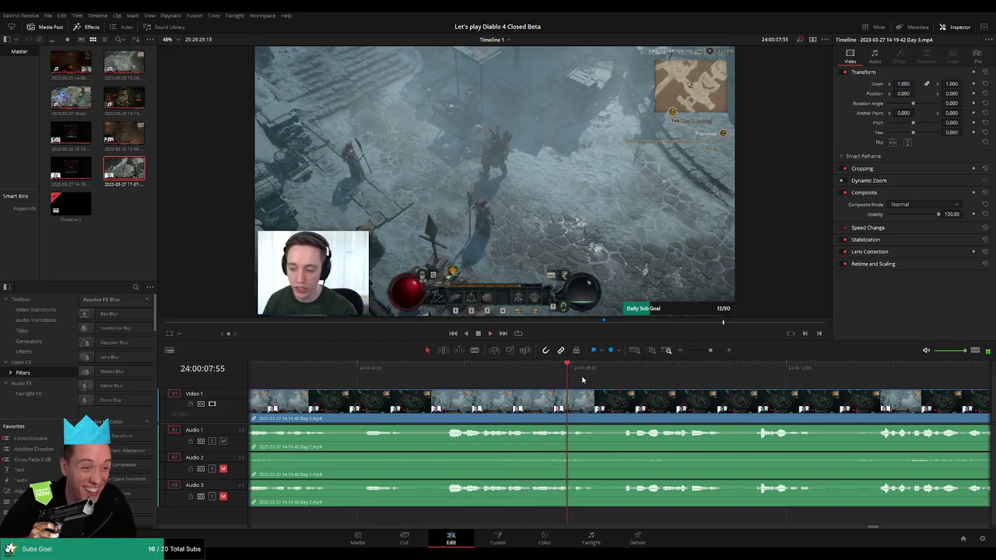
{"action": "key", "text": "space"}
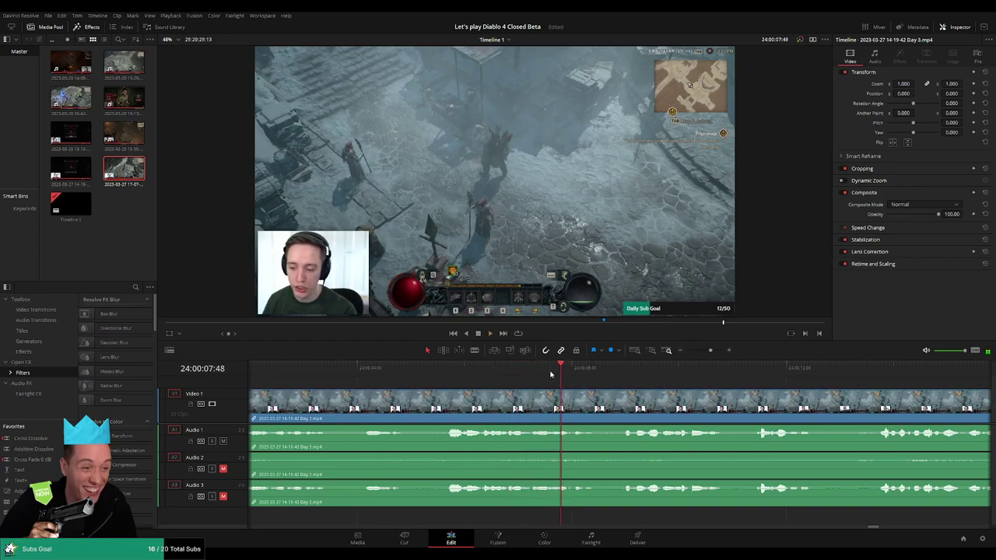
{"action": "key", "text": "j"}
{"action": "key", "text": "l"}
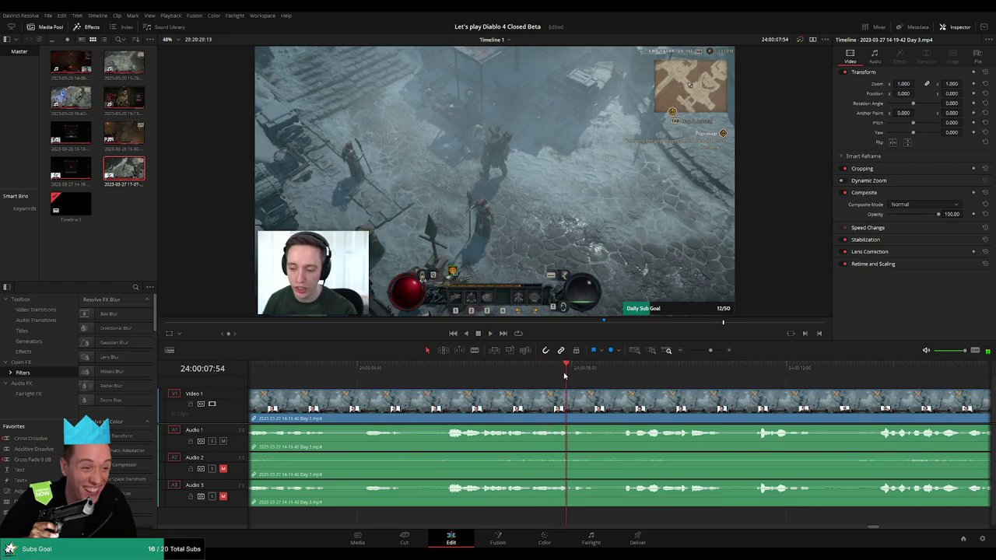
{"action": "key", "text": "j"}
{"action": "key", "text": "l"}
{"action": "key", "text": "space"}
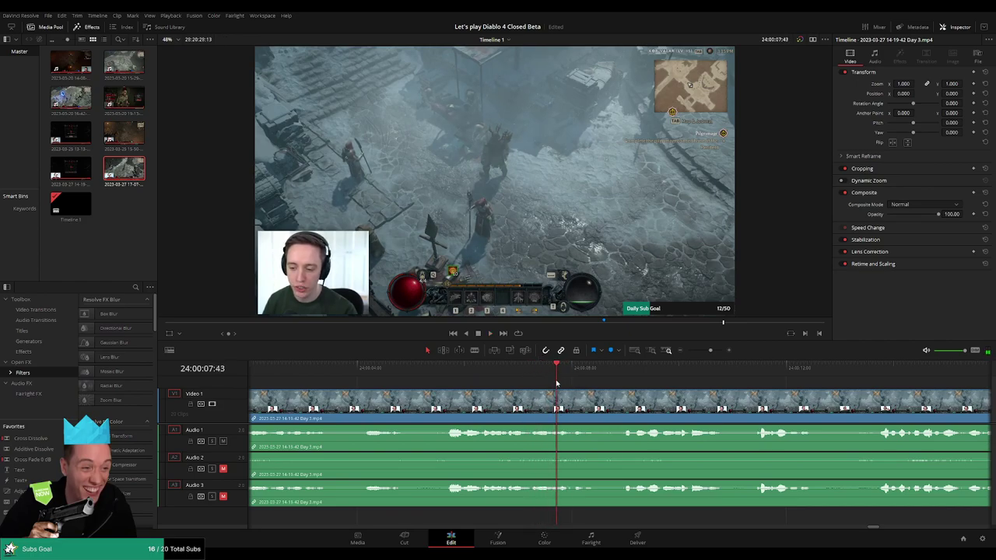
Stop near 24:00:08 and blade the clip at two nearby points, then return to Selection
{"action": "key", "text": "j"}
{"action": "key", "text": "l"}
{"action": "key", "text": "k"}
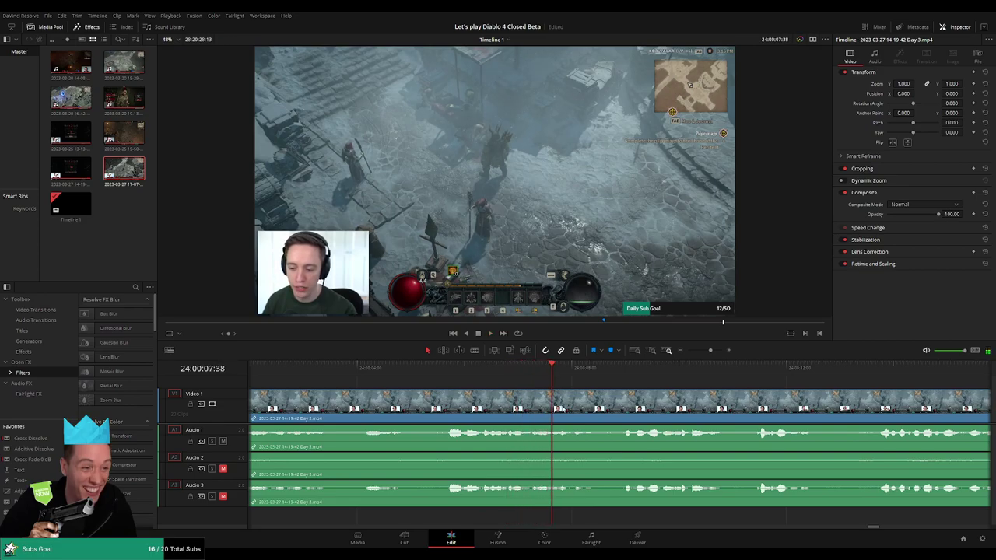
{"action": "key", "text": "b"}
{"action": "left_click", "coordinate": [559, 408]}
{"action": "left_click", "coordinate": [571, 417]}
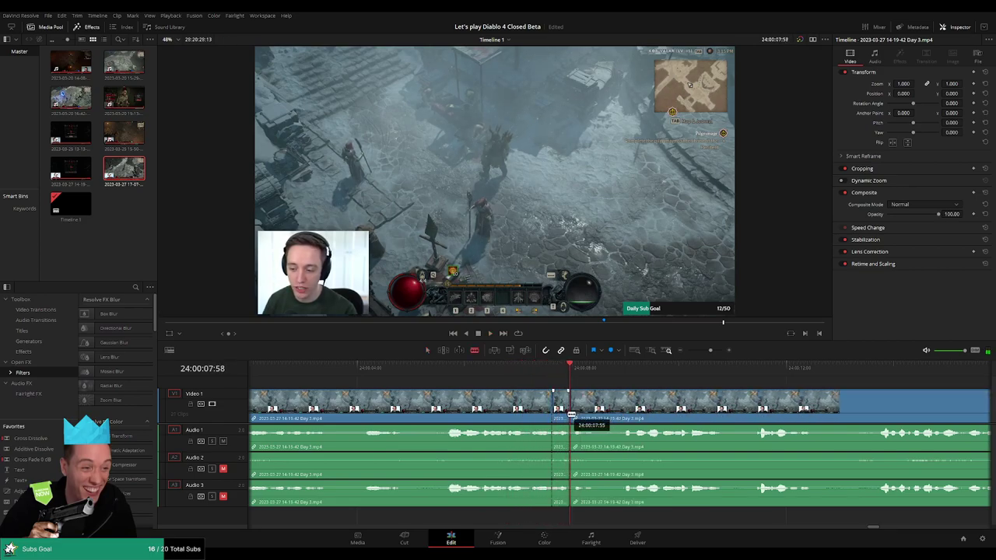
{"action": "key", "text": "a"}
Play back over the short cut section to check it
{"action": "left_click", "coordinate": [530, 370]}
{"action": "key", "text": "space"}
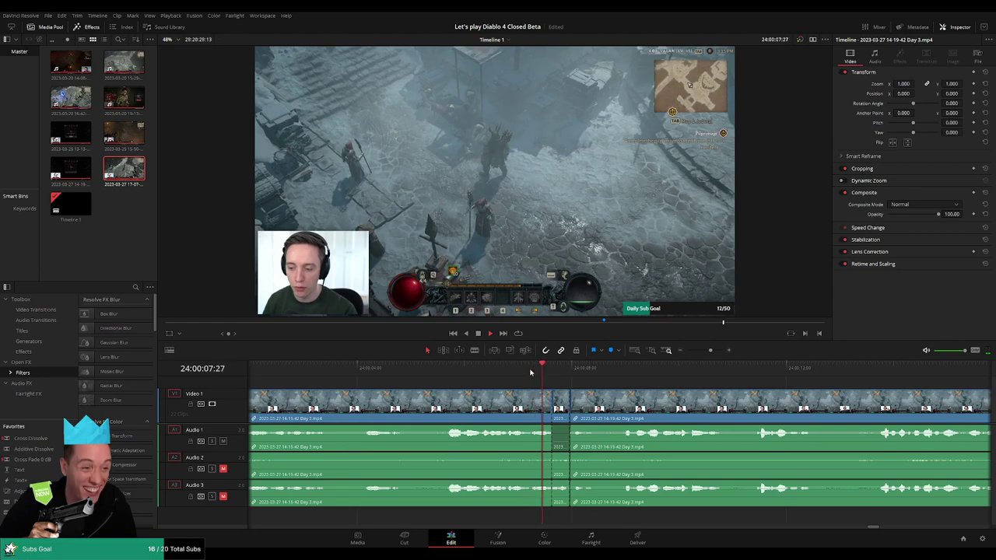
{"action": "left_click", "coordinate": [533, 372]}
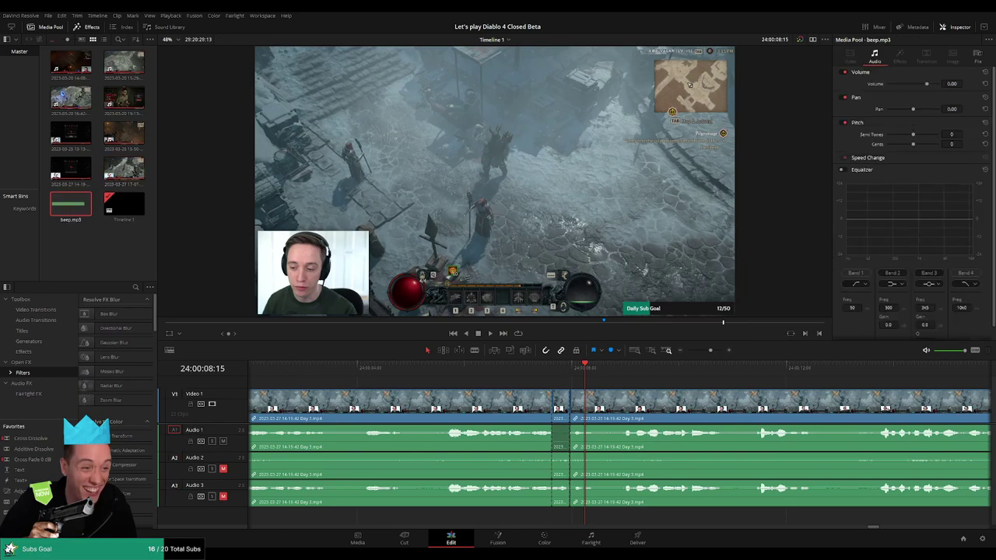
{"action": "left_click_drag", "start_coordinate": [70, 204], "coordinate": [491, 519]}
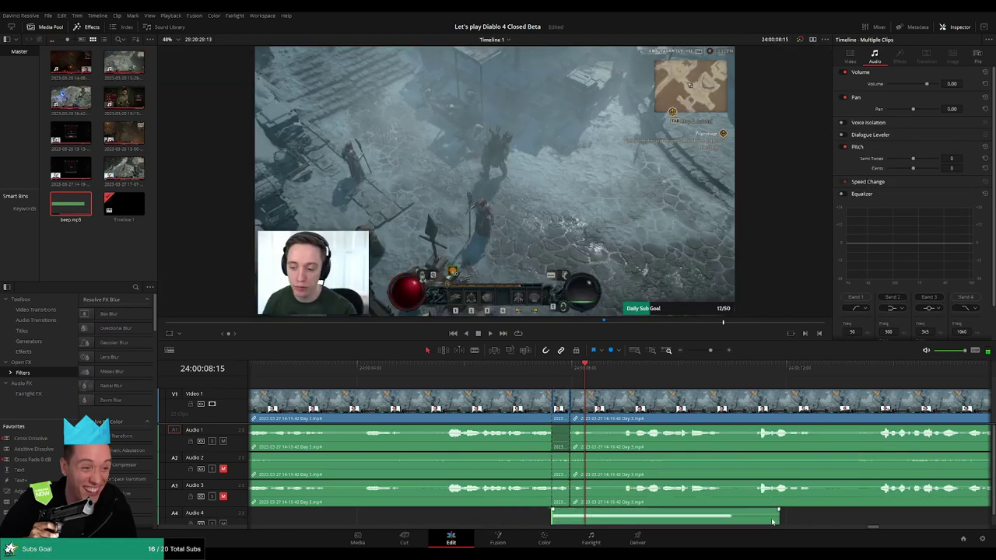
{"action": "mouse_move", "coordinate": [490, 520]}
{"action": "left_mouse_down"}
{"action": "mouse_move", "coordinate": [607, 520]}
{"action": "mouse_move", "coordinate": [563, 521]}
{"action": "left_mouse_up"}
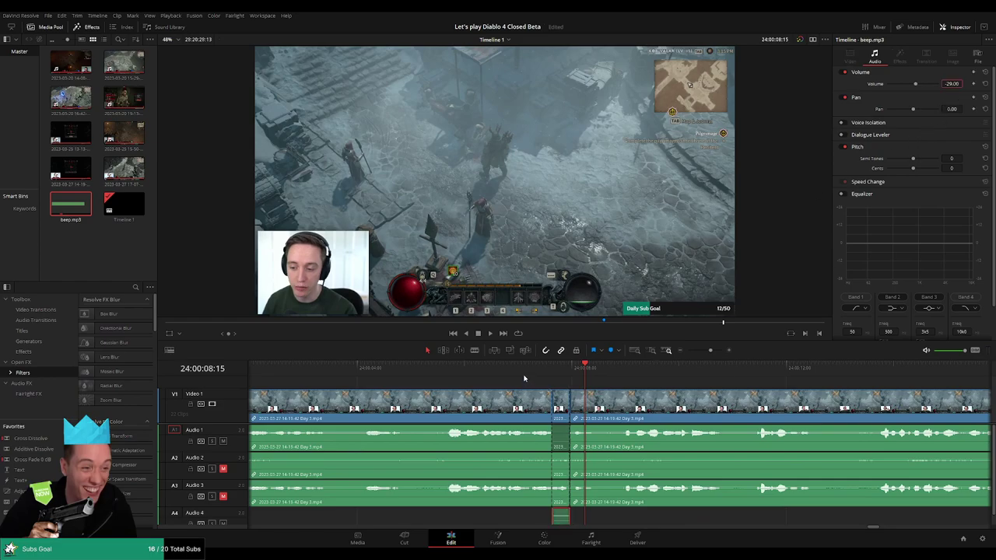
{"action": "left_click", "coordinate": [536, 373]}
{"action": "key", "text": "space"}
{"action": "left_click", "coordinate": [536, 374]}
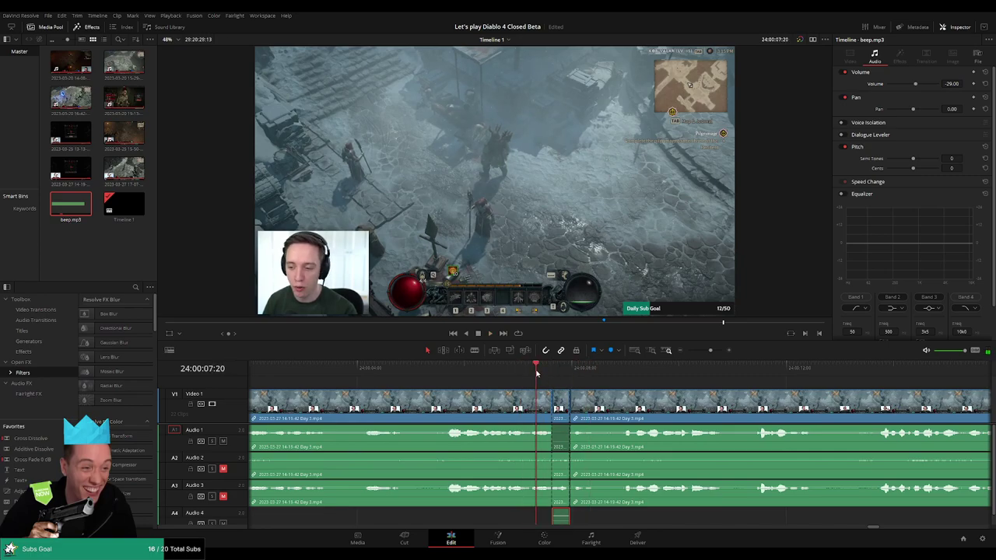
{"action": "left_click_drag", "start_coordinate": [709, 351], "coordinate": [701, 351]}
Scrub the timeline ahead to the Lilith's Lament boss fight past 24:51:55
{"action": "scroll", "coordinate": [402, 402], "scroll_direction": "right", "scroll_amount": 5}
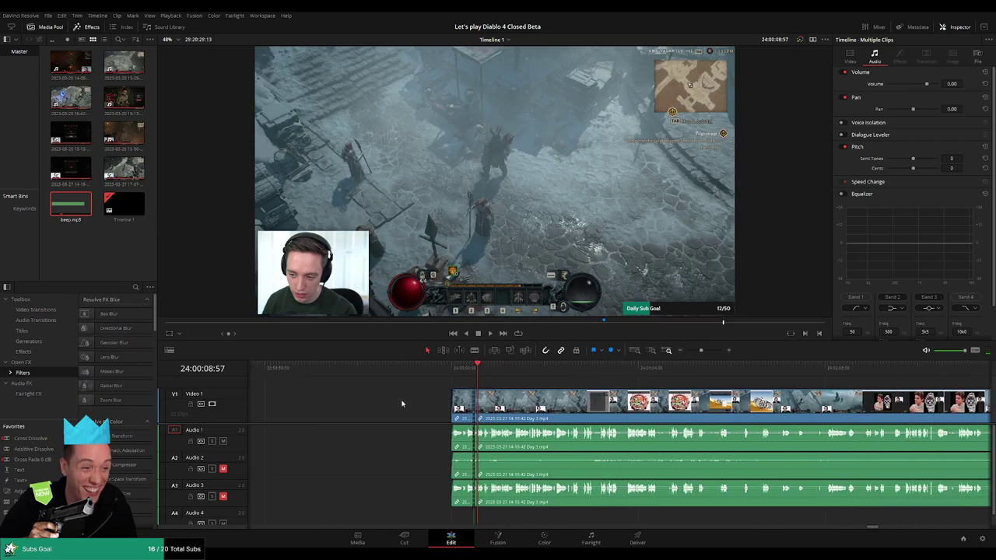
{"action": "left_click", "coordinate": [452, 372]}
{"action": "scroll", "coordinate": [562, 395], "scroll_direction": "right", "scroll_amount": 2}
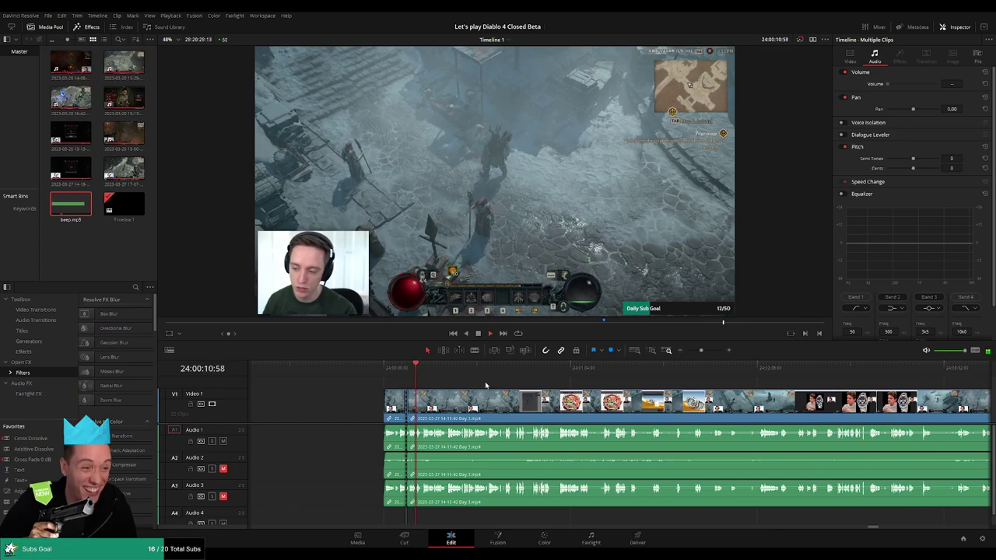
{"action": "scroll", "coordinate": [591, 389], "scroll_direction": "right", "scroll_amount": 2}
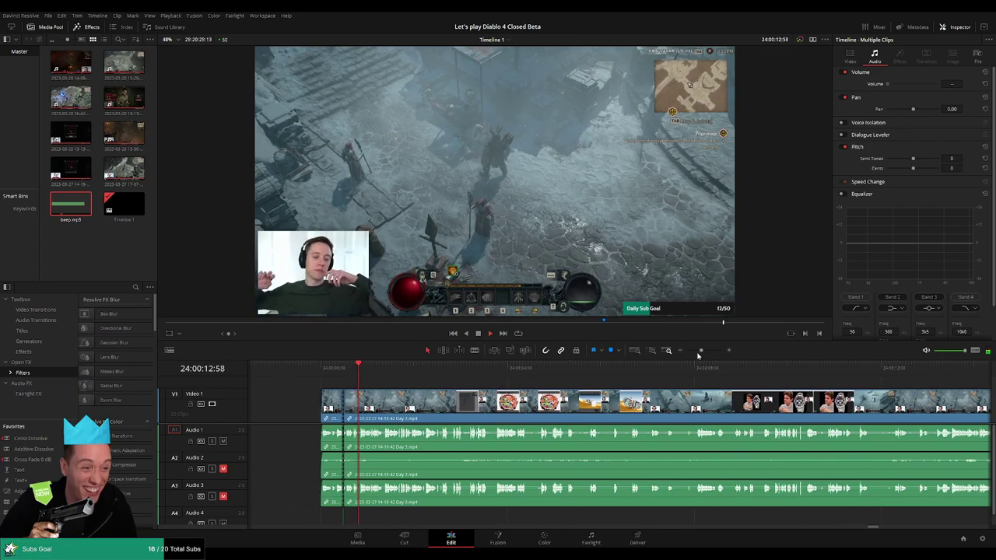
{"action": "left_click_drag", "start_coordinate": [700, 351], "coordinate": [693, 351]}
{"action": "scroll", "coordinate": [544, 401], "scroll_direction": "right", "scroll_amount": 3}
{"action": "scroll", "coordinate": [512, 411], "scroll_direction": "right", "scroll_amount": 2}
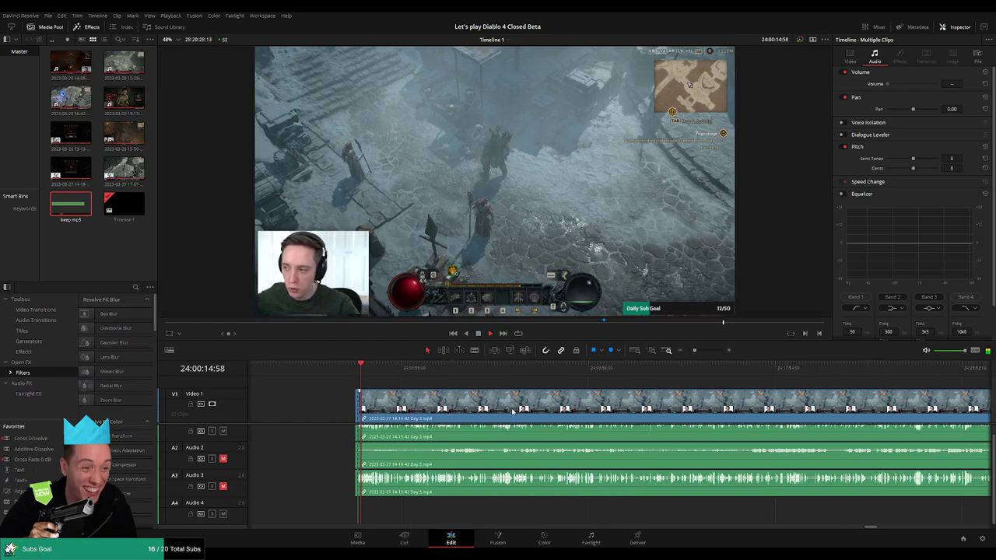
{"action": "scroll", "coordinate": [482, 411], "scroll_direction": "up", "scroll_amount": 1}
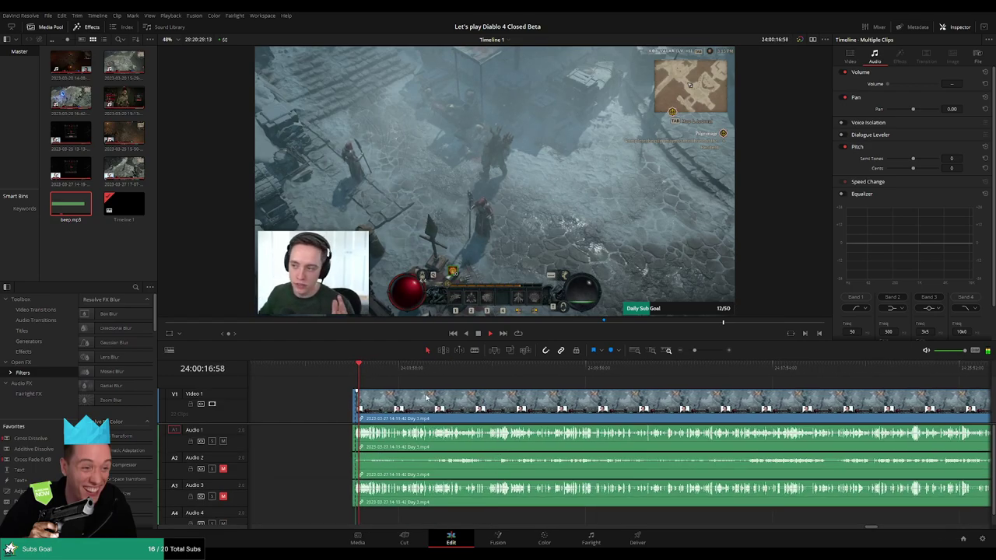
{"action": "mouse_move", "coordinate": [356, 376]}
{"action": "left_mouse_down"}
{"action": "mouse_move", "coordinate": [651, 384]}
{"action": "mouse_move", "coordinate": [685, 401]}
{"action": "left_mouse_up"}
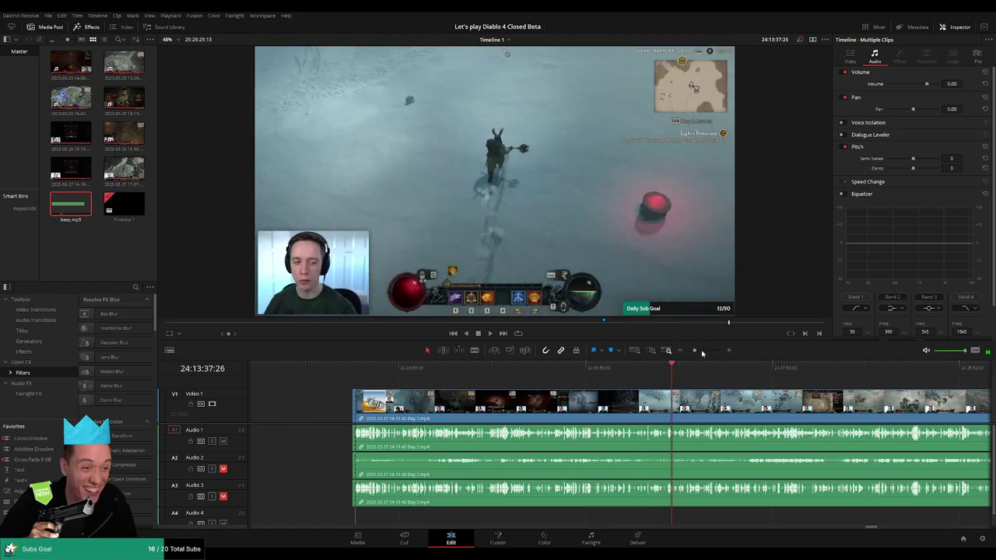
{"action": "scroll", "coordinate": [533, 401], "scroll_direction": "down", "scroll_amount": 2}
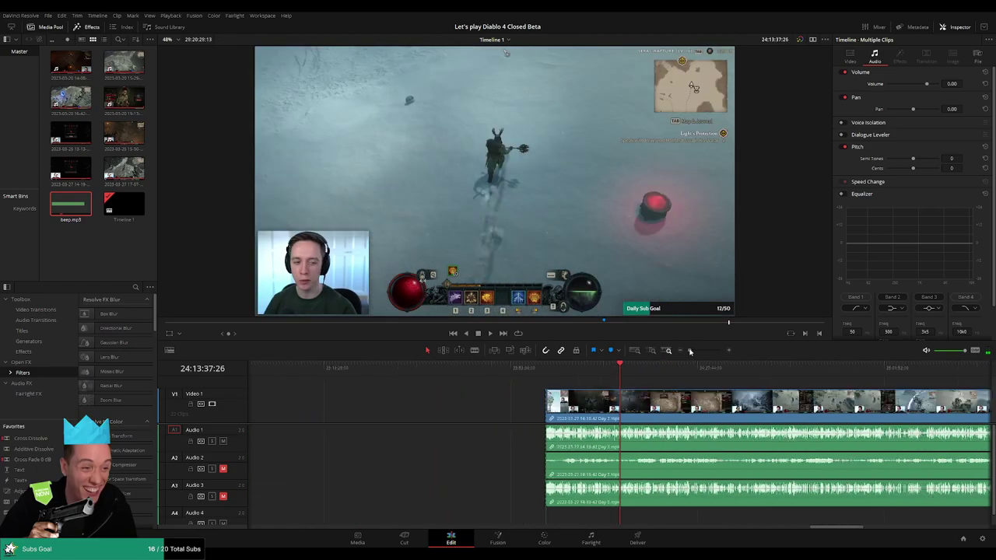
{"action": "mouse_move", "coordinate": [471, 374]}
{"action": "left_mouse_down"}
{"action": "mouse_move", "coordinate": [420, 374]}
{"action": "mouse_move", "coordinate": [582, 379]}
{"action": "left_mouse_up"}
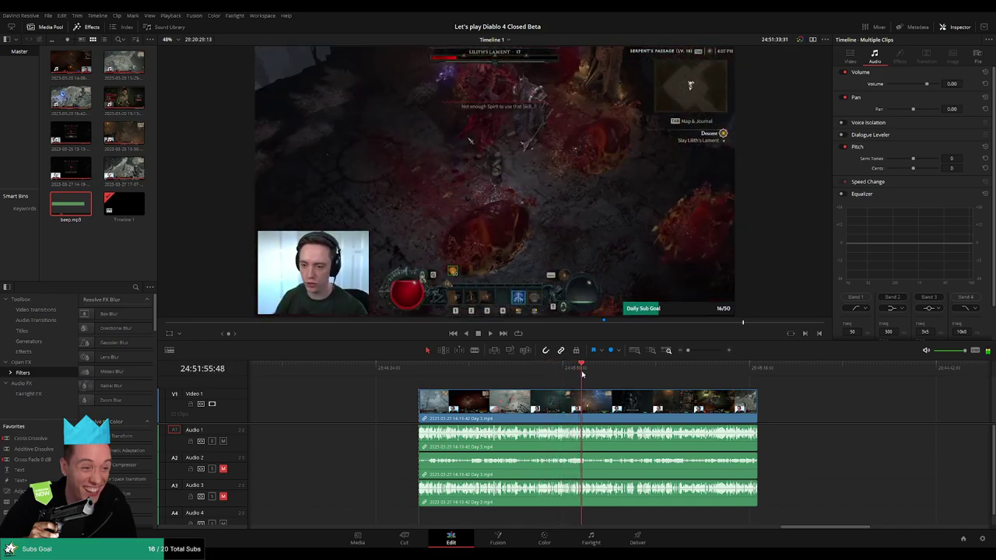
Zoom in and review moments of the boss fight
{"action": "left_click", "coordinate": [673, 353]}
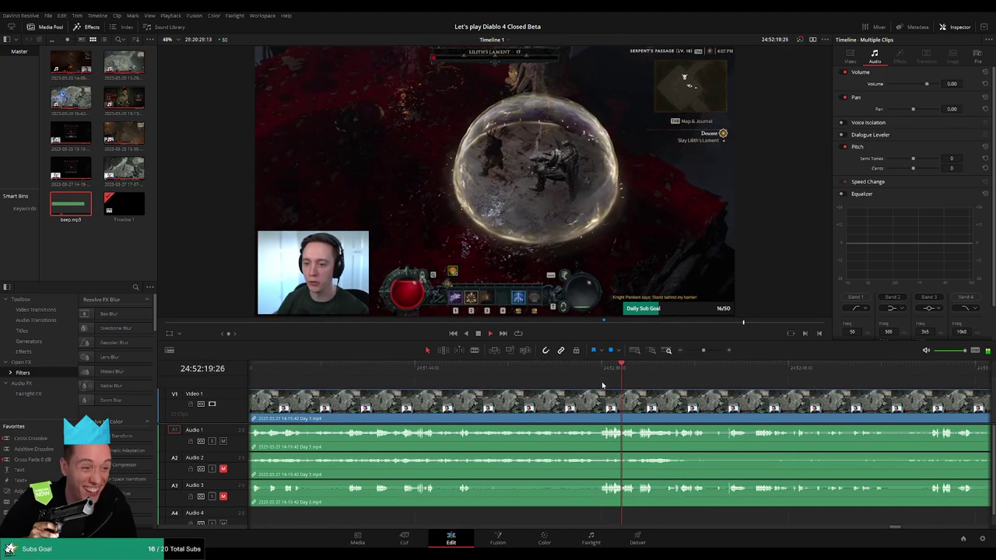
{"action": "left_click", "coordinate": [557, 369]}
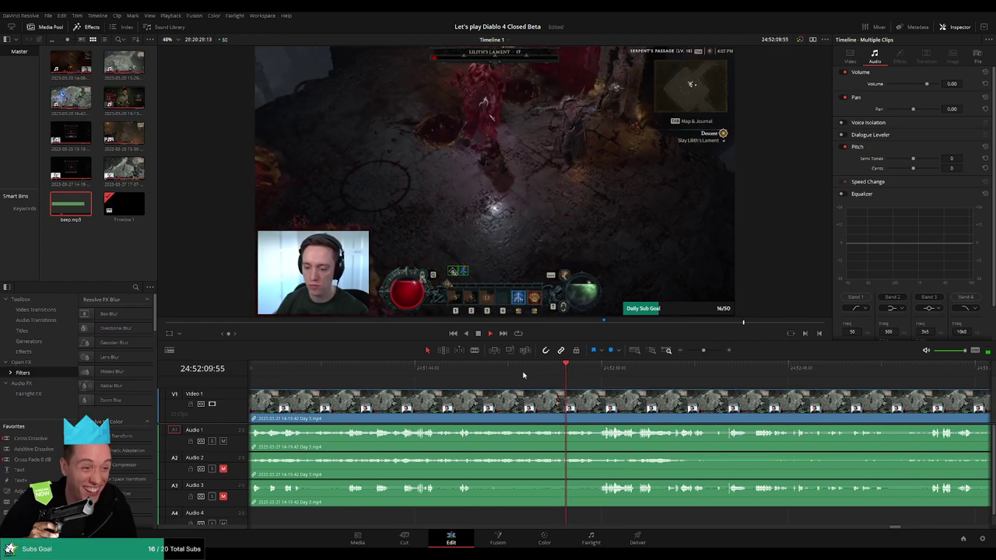
{"action": "left_click_drag", "start_coordinate": [486, 375], "coordinate": [475, 378]}
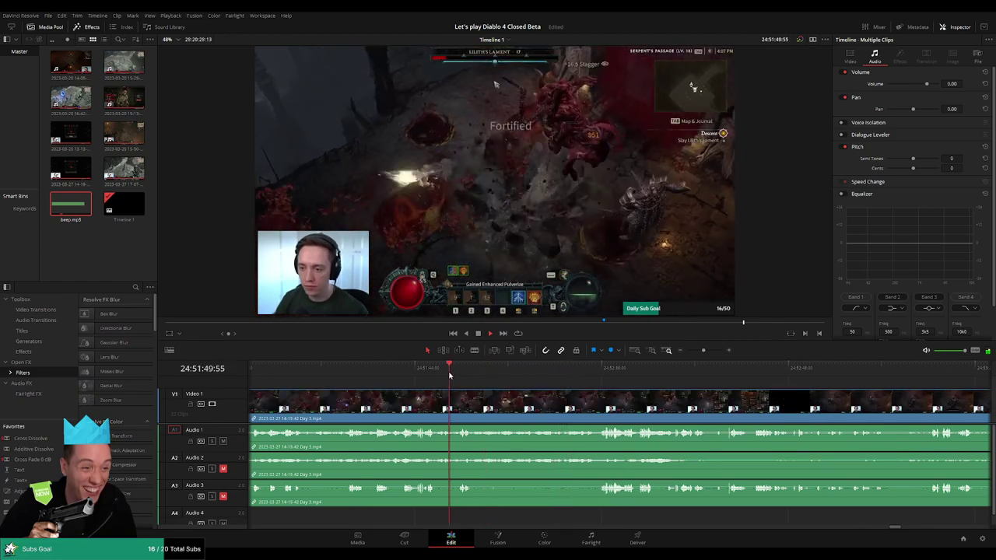
{"action": "left_click", "coordinate": [620, 369]}
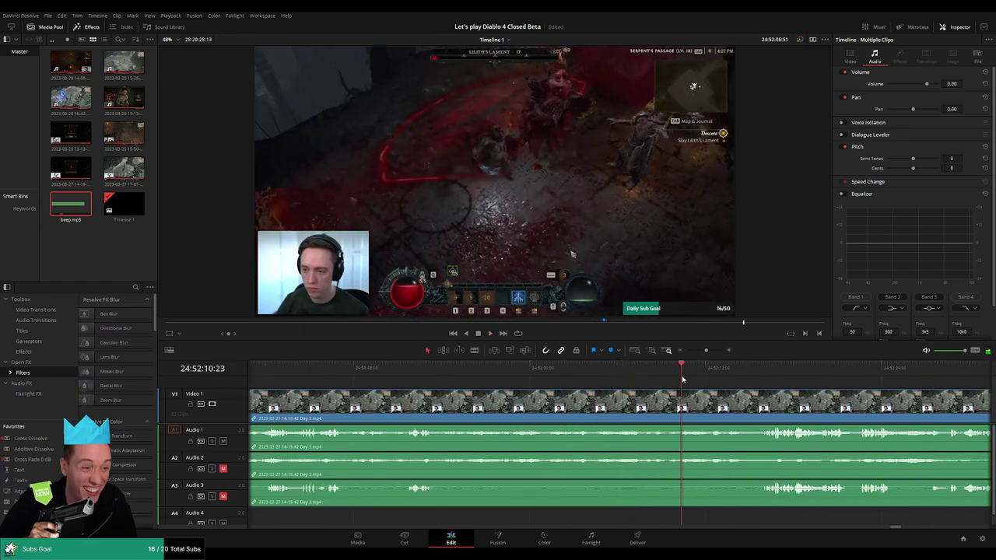
{"action": "scroll", "coordinate": [749, 409], "scroll_direction": "right", "scroll_amount": 3}
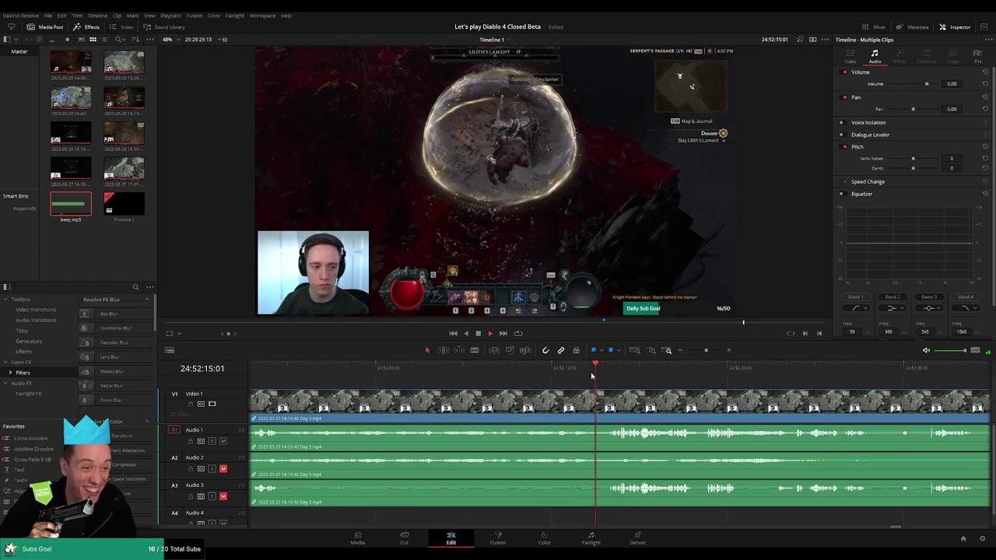
{"action": "scroll", "coordinate": [556, 397], "scroll_direction": "down", "scroll_amount": 2}
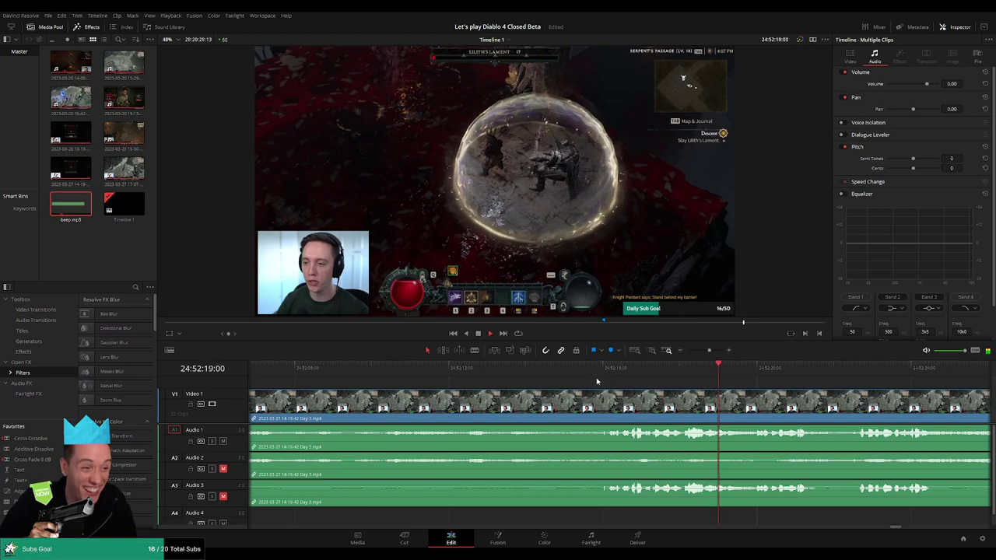
{"action": "left_click", "coordinate": [600, 372]}
Park the playhead at 24:52:09:30 and split all tracks with Ctrl+B
{"action": "left_click_drag", "start_coordinate": [600, 375], "coordinate": [380, 378]}
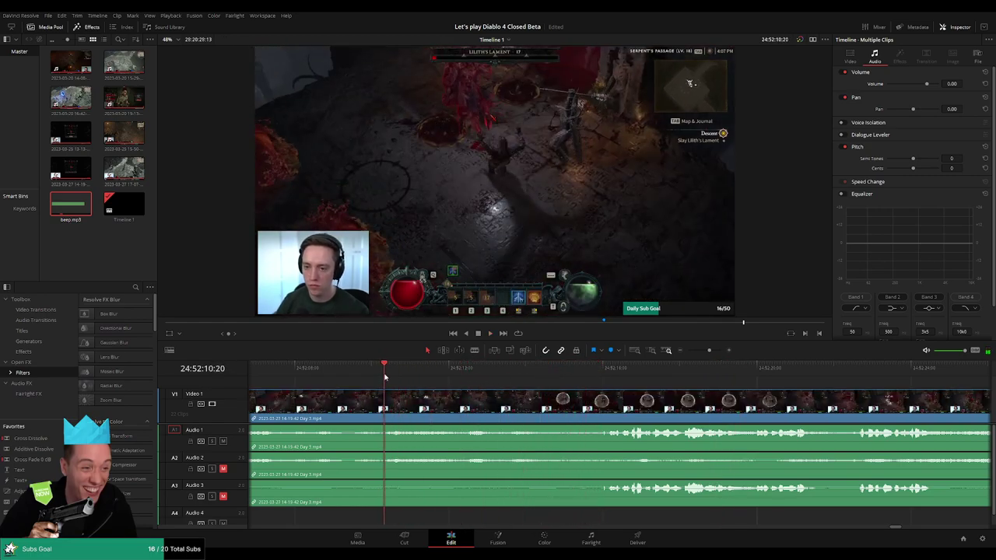
{"action": "scroll", "coordinate": [396, 402], "scroll_direction": "left", "scroll_amount": 3}
{"action": "mouse_move", "coordinate": [474, 372]}
{"action": "left_mouse_down"}
{"action": "mouse_move", "coordinate": [562, 393]}
{"action": "mouse_move", "coordinate": [456, 393]}
{"action": "left_mouse_up"}
{"action": "key", "text": "ctrl+b"}
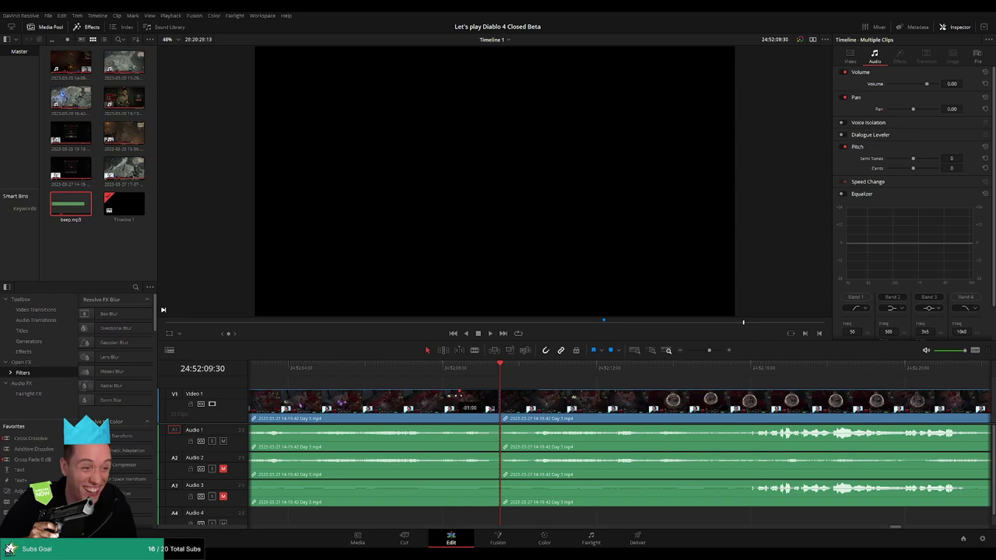
Drag fade-out ramps onto Audio 1, 2 and 3 just before the cut, then play them back
{"action": "mouse_move", "coordinate": [497, 426]}
{"action": "left_mouse_down"}
{"action": "mouse_move", "coordinate": [466, 426]}
{"action": "mouse_move", "coordinate": [533, 427]}
{"action": "left_mouse_up"}
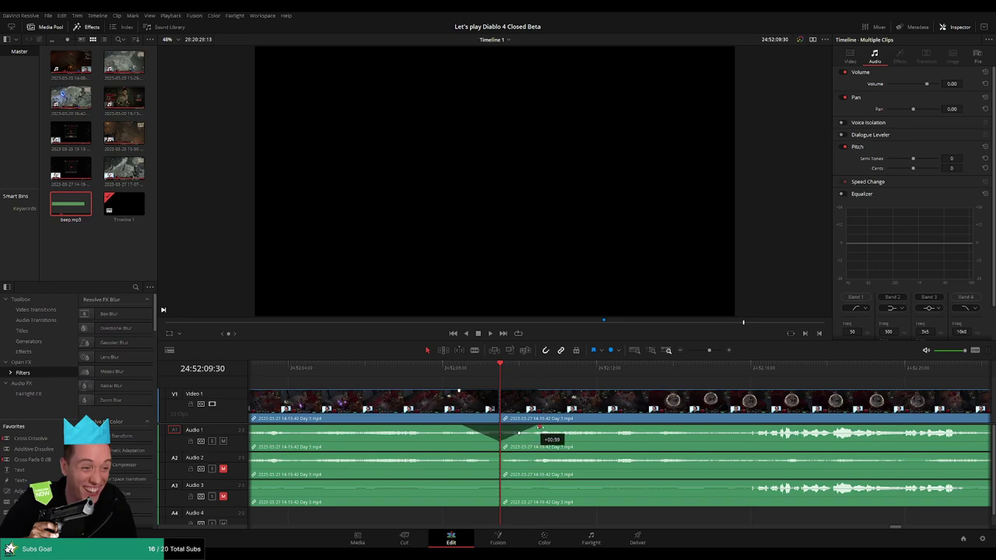
{"action": "mouse_move", "coordinate": [498, 454]}
{"action": "left_mouse_down"}
{"action": "mouse_move", "coordinate": [469, 454]}
{"action": "mouse_move", "coordinate": [541, 455]}
{"action": "left_mouse_up"}
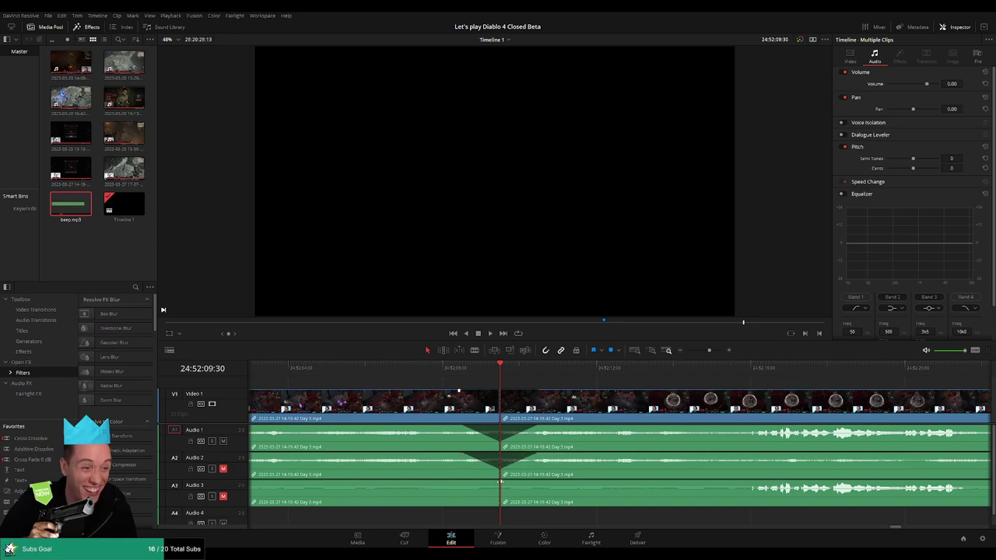
{"action": "mouse_move", "coordinate": [483, 482]}
{"action": "left_mouse_down"}
{"action": "mouse_move", "coordinate": [463, 483]}
{"action": "mouse_move", "coordinate": [544, 483]}
{"action": "left_mouse_up"}
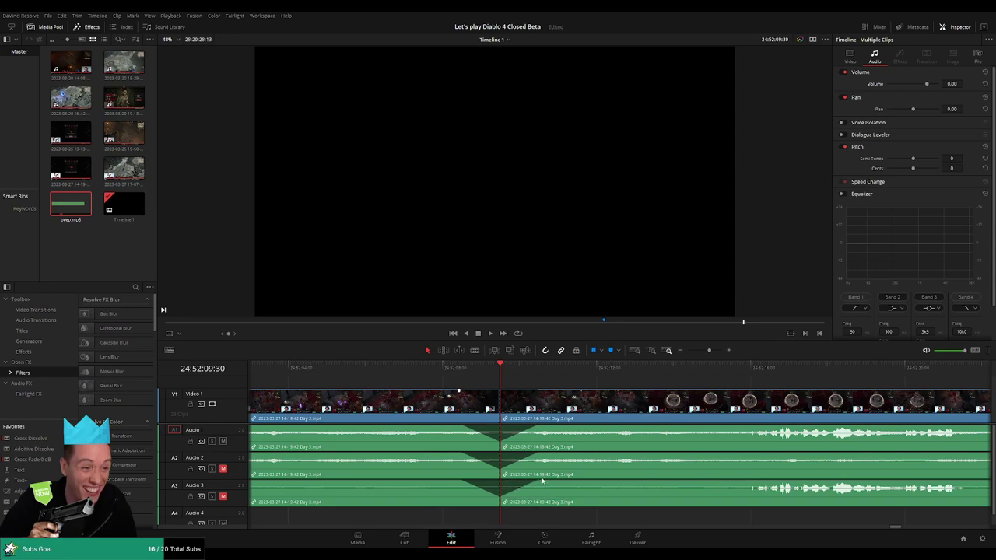
{"action": "key", "text": "space"}
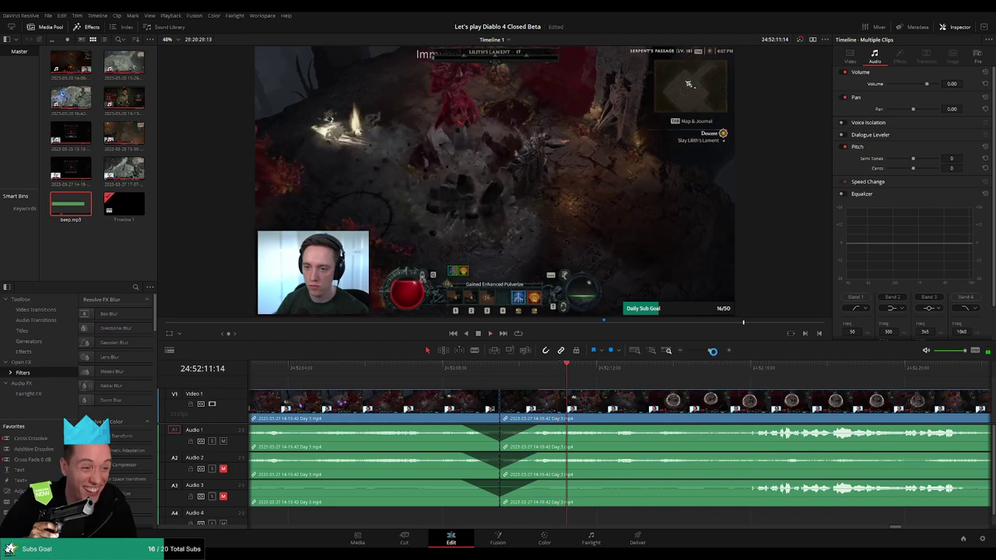
Shift the clip after the cut further right on V1, leaving an empty gap
{"action": "left_click_drag", "start_coordinate": [712, 351], "coordinate": [687, 351]}
{"action": "left_click", "coordinate": [398, 370]}
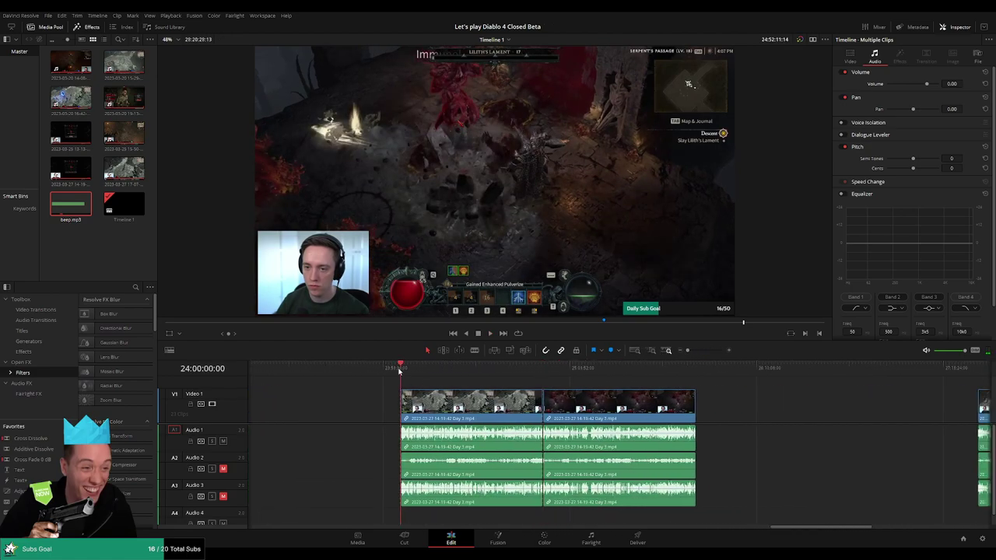
{"action": "key", "text": "Down"}
{"action": "scroll", "coordinate": [447, 402], "scroll_direction": "right", "scroll_amount": 5}
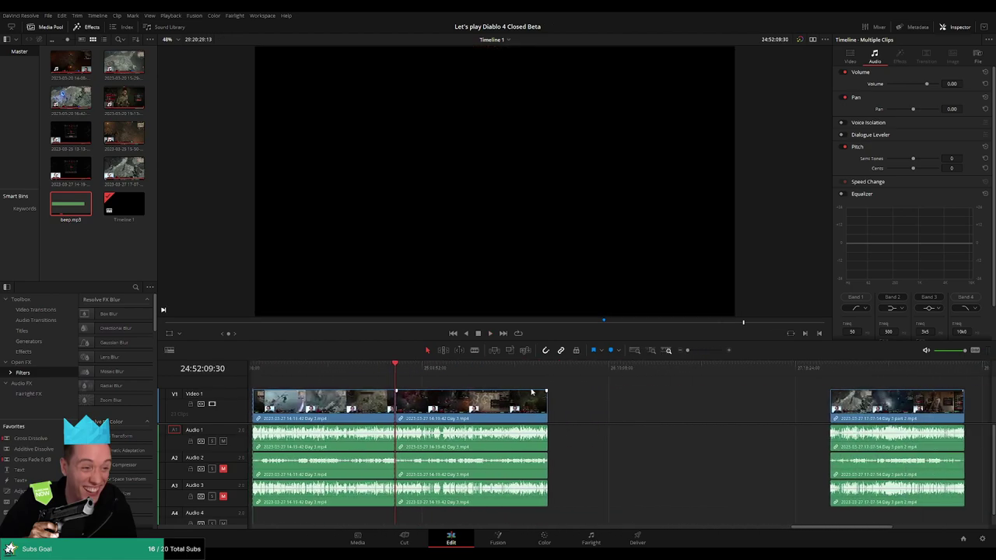
{"action": "left_click_drag", "start_coordinate": [447, 402], "coordinate": [609, 403]}
{"action": "left_click", "coordinate": [406, 396]}
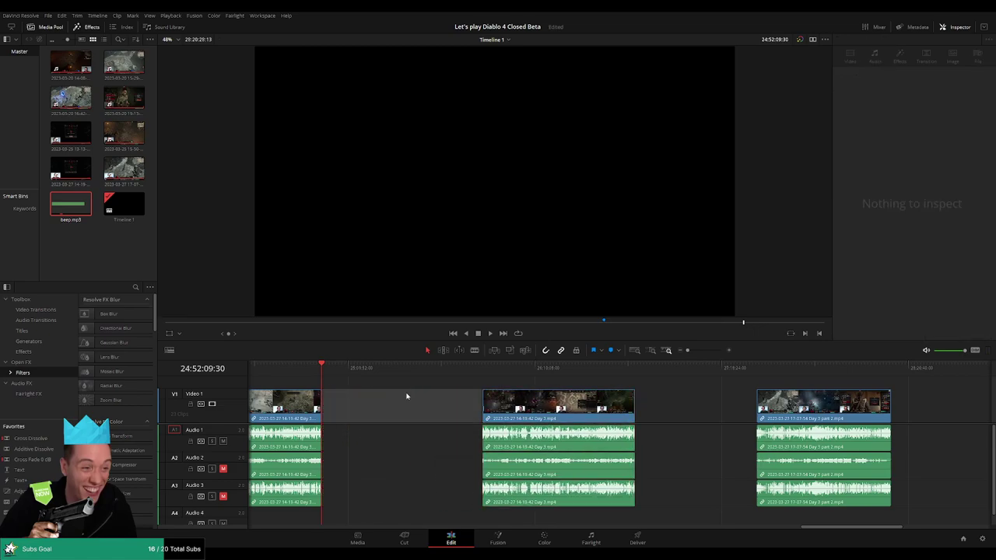
{"action": "left_click_drag", "start_coordinate": [349, 373], "coordinate": [482, 373]}
Nudge the second Day 3 clip further right and scrub through it to preview
{"action": "left_click", "coordinate": [557, 401]}
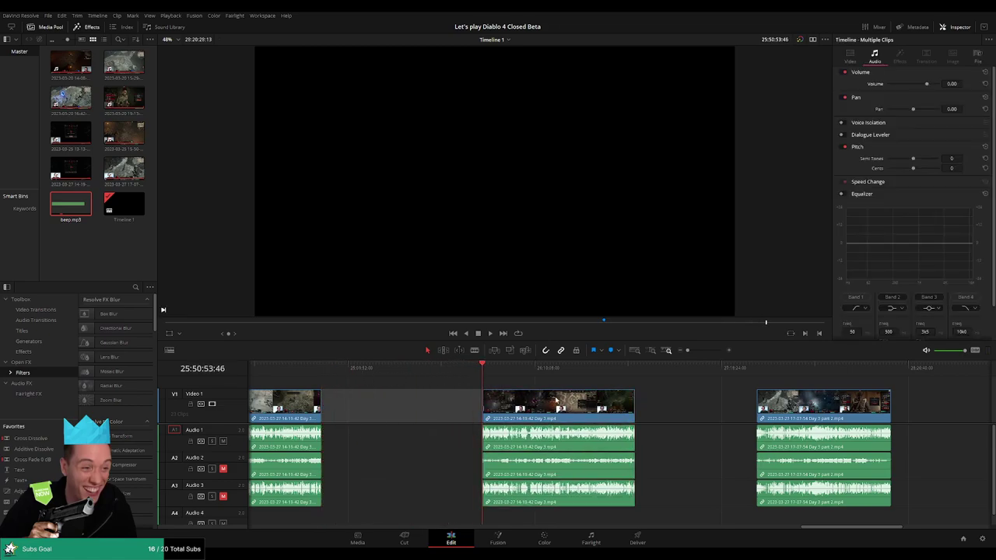
{"action": "scroll", "coordinate": [454, 410], "scroll_direction": "right", "scroll_amount": 3}
{"action": "left_click_drag", "start_coordinate": [453, 410], "coordinate": [517, 410]}
{"action": "left_click", "coordinate": [372, 382]}
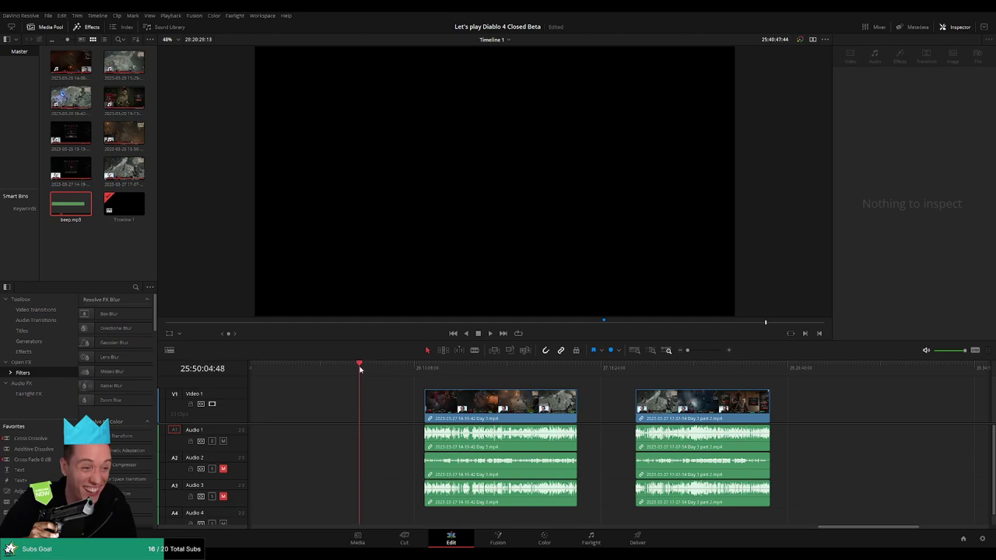
{"action": "left_click_drag", "start_coordinate": [359, 370], "coordinate": [384, 373]}
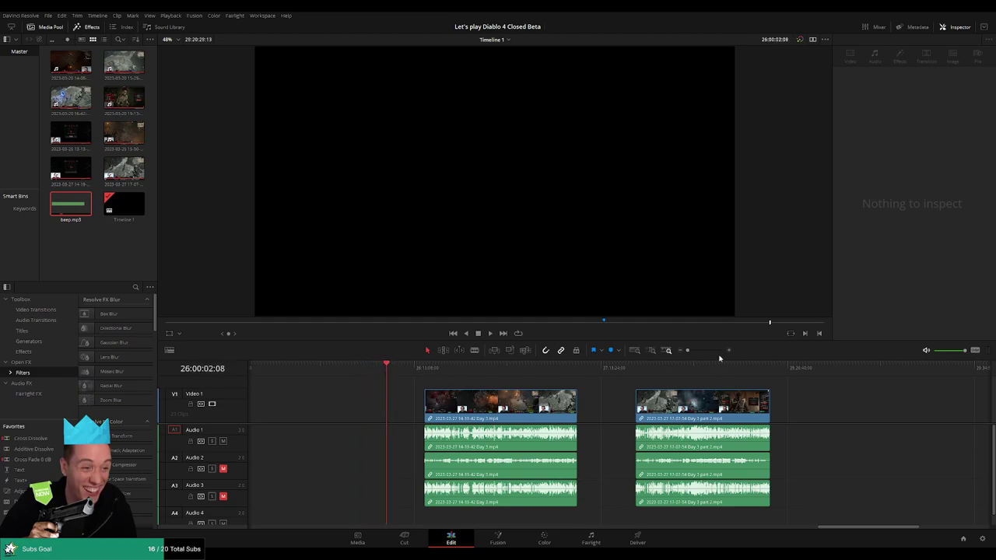
{"action": "left_click", "coordinate": [696, 350]}
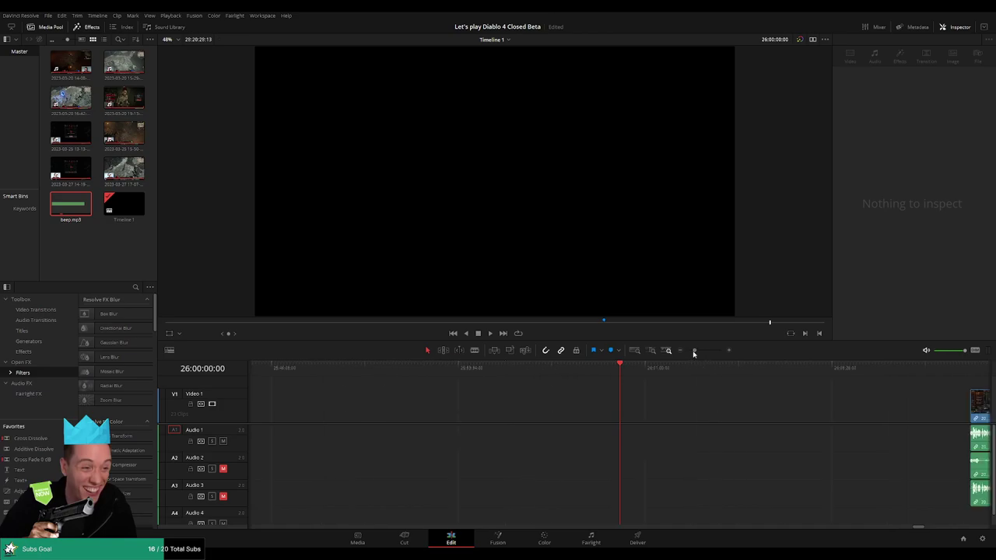
{"action": "left_click_drag", "start_coordinate": [695, 350], "coordinate": [687, 350]}
Snap the middle clip to the playhead, move the rightmost clip, and check the second clip's start and end
{"action": "left_click_drag", "start_coordinate": [709, 404], "coordinate": [670, 404]}
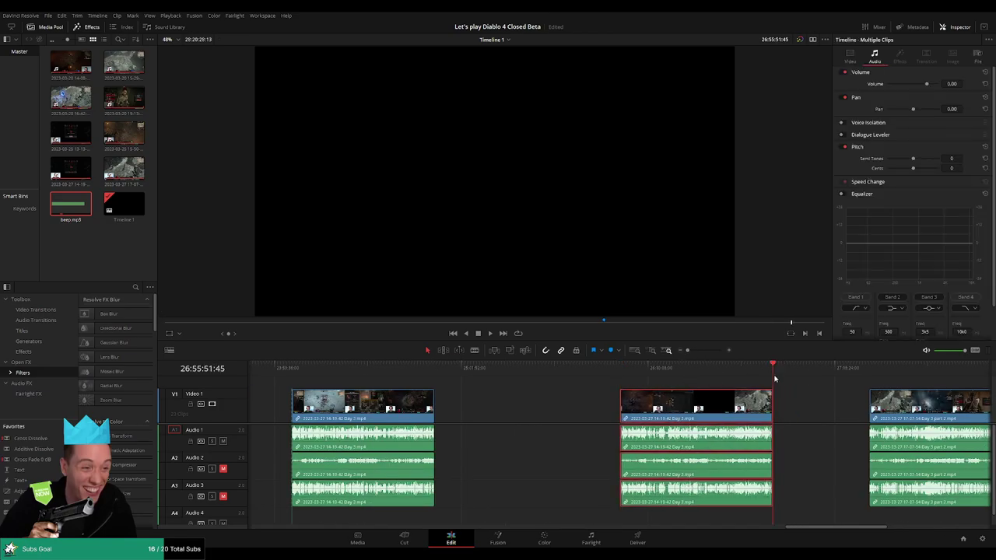
{"action": "scroll", "coordinate": [689, 397], "scroll_direction": "right", "scroll_amount": 3}
{"action": "left_click", "coordinate": [688, 399]}
{"action": "left_click", "coordinate": [738, 371]}
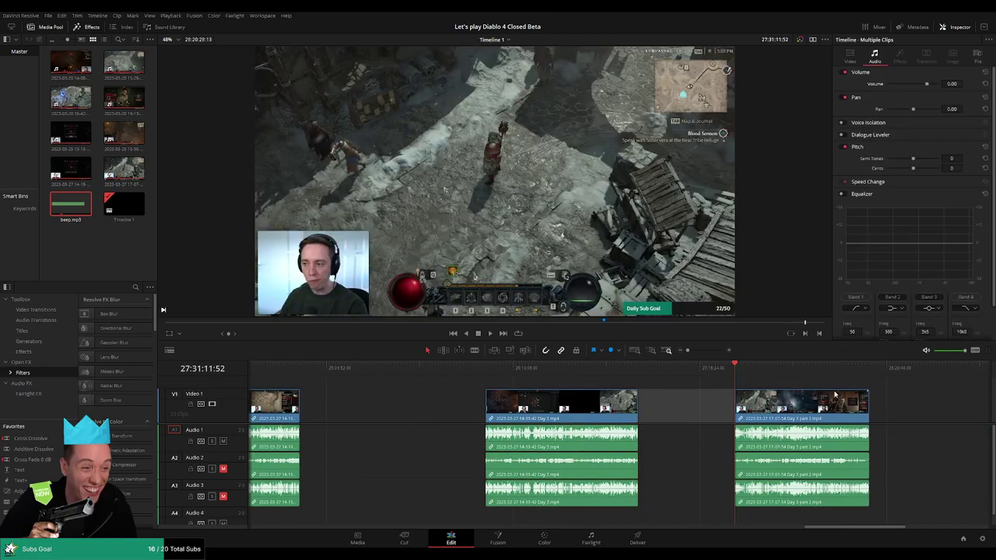
{"action": "scroll", "coordinate": [700, 404], "scroll_direction": "right", "scroll_amount": 5}
{"action": "left_click_drag", "start_coordinate": [560, 404], "coordinate": [650, 415]}
{"action": "left_click", "coordinate": [580, 370]}
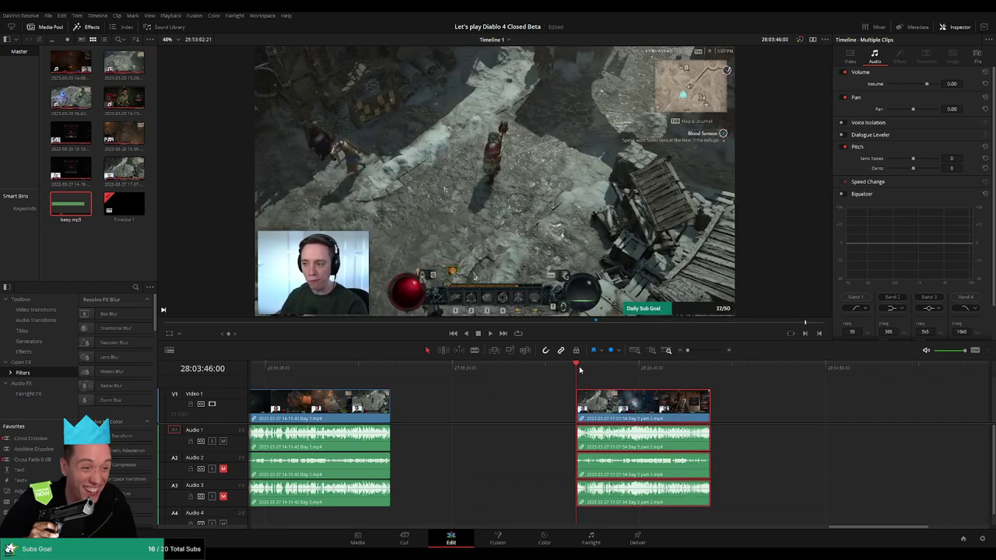
{"action": "left_click", "coordinate": [711, 371]}
{"action": "left_click", "coordinate": [507, 397]}
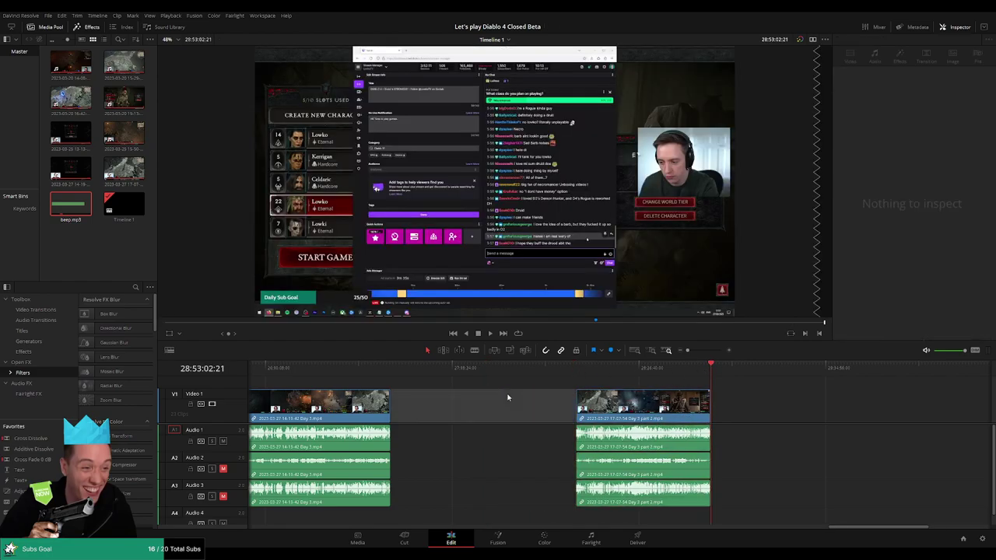
{"action": "left_click", "coordinate": [581, 371]}
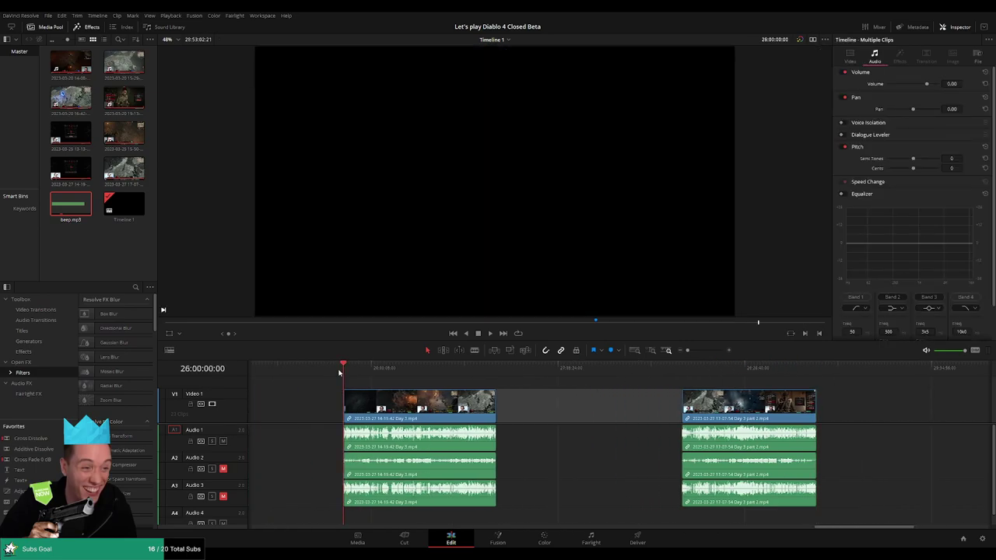
{"action": "mouse_move", "coordinate": [702, 371]}
{"action": "left_mouse_down"}
{"action": "mouse_move", "coordinate": [402, 372]}
{"action": "mouse_move", "coordinate": [486, 370]}
{"action": "left_mouse_up"}
Play the timeline from the start and zoom in until the first clip fills the track
{"action": "key", "text": "Home"}
{"action": "key", "text": "space"}
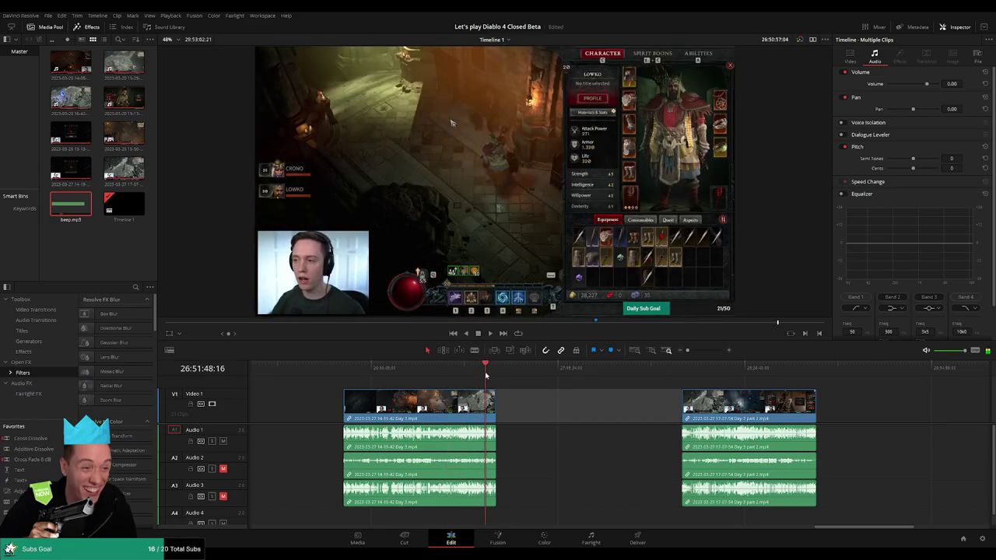
{"action": "scroll", "coordinate": [516, 372], "scroll_direction": "up", "scroll_amount": 5}
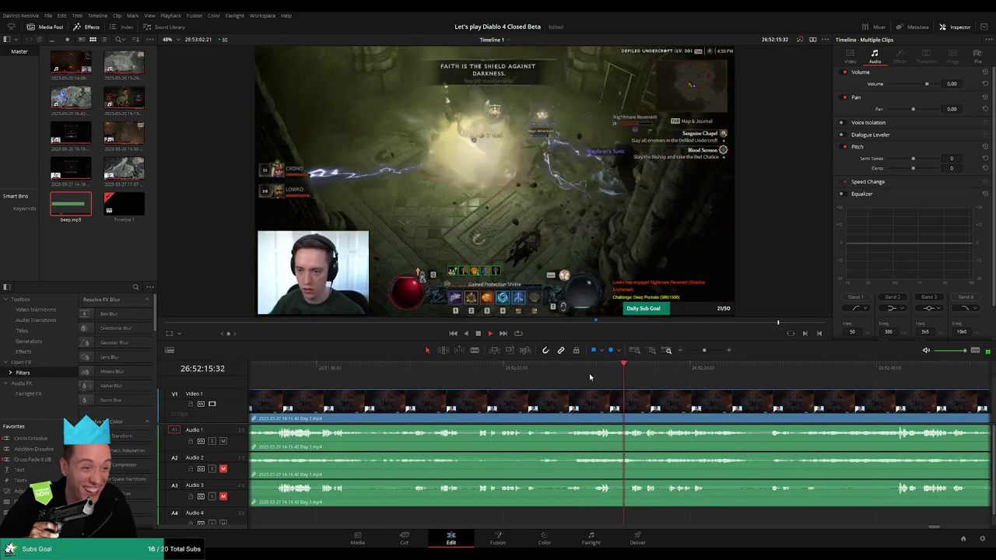
{"action": "left_click_drag", "start_coordinate": [588, 371], "coordinate": [527, 376]}
{"action": "scroll", "coordinate": [597, 380], "scroll_direction": "up", "scroll_amount": 2}
Blade-cut V1 and Audio 1–3 near 26:52:07, then review the footage around the cut
{"action": "key", "text": "b"}
{"action": "left_click", "coordinate": [527, 400]}
{"action": "left_click", "coordinate": [467, 369]}
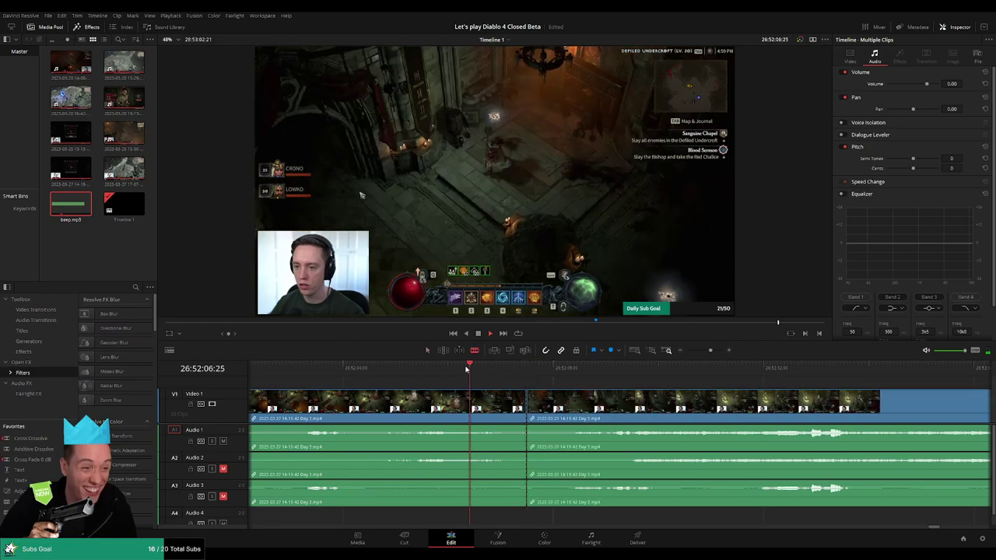
{"action": "key", "text": "space"}
{"action": "left_click_drag", "start_coordinate": [527, 393], "coordinate": [566, 393]}
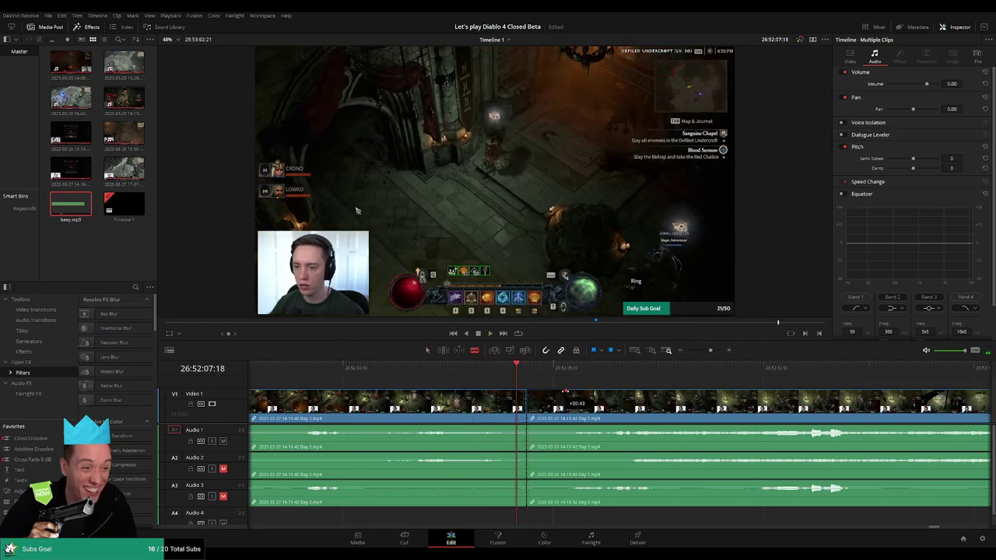
{"action": "left_click", "coordinate": [410, 371]}
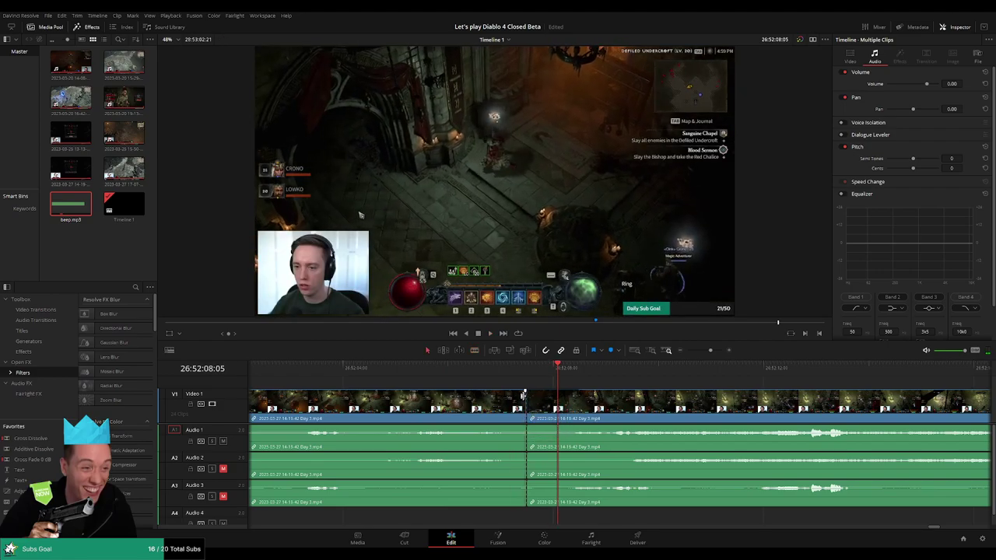
{"action": "left_click_drag", "start_coordinate": [525, 393], "coordinate": [470, 395]}
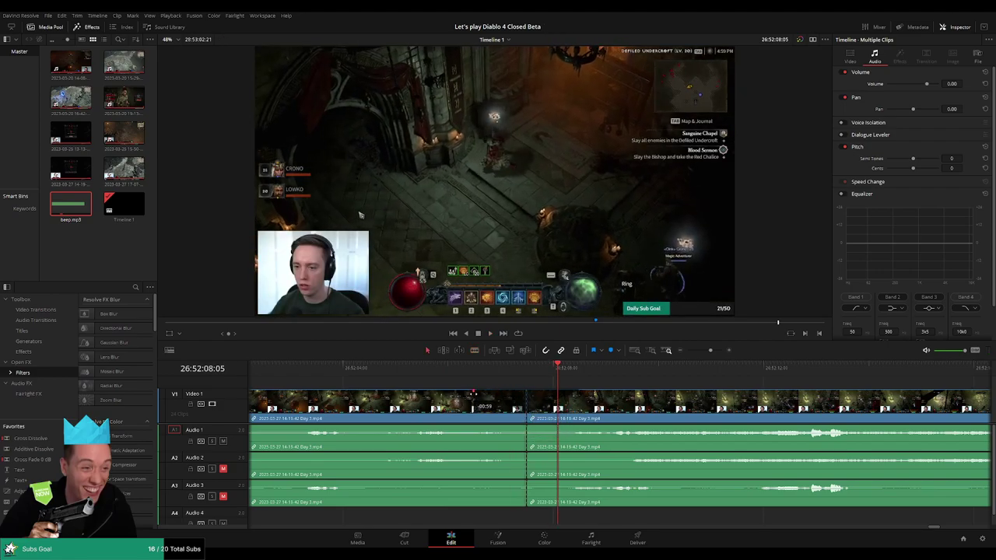
Leave the clip edge unchanged and add a fade-out and fade-in to the audio at the 26:52 cut
{"action": "left_click_drag", "start_coordinate": [470, 394], "coordinate": [523, 426]}
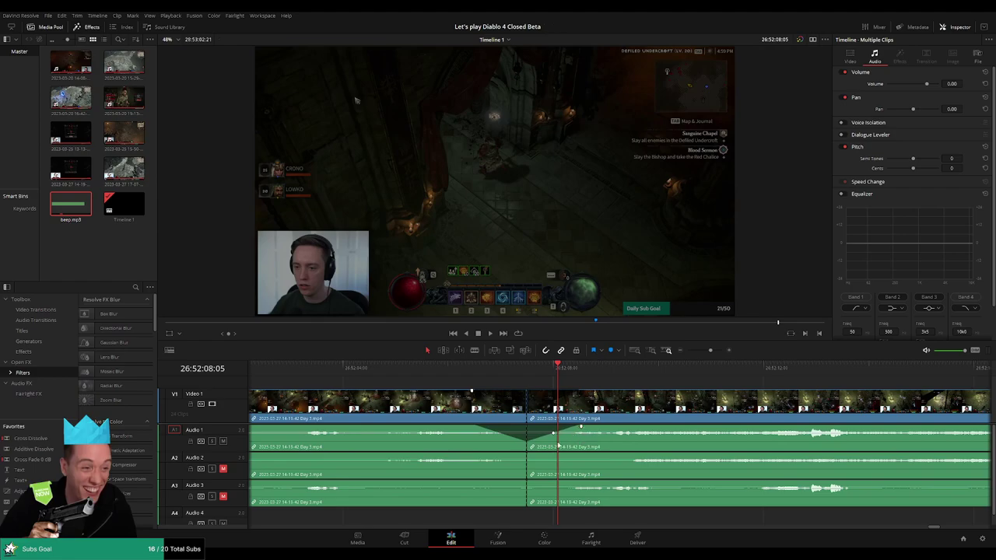
{"action": "left_click_drag", "start_coordinate": [526, 453], "coordinate": [491, 455]}
{"action": "left_click_drag", "start_coordinate": [527, 454], "coordinate": [571, 455]}
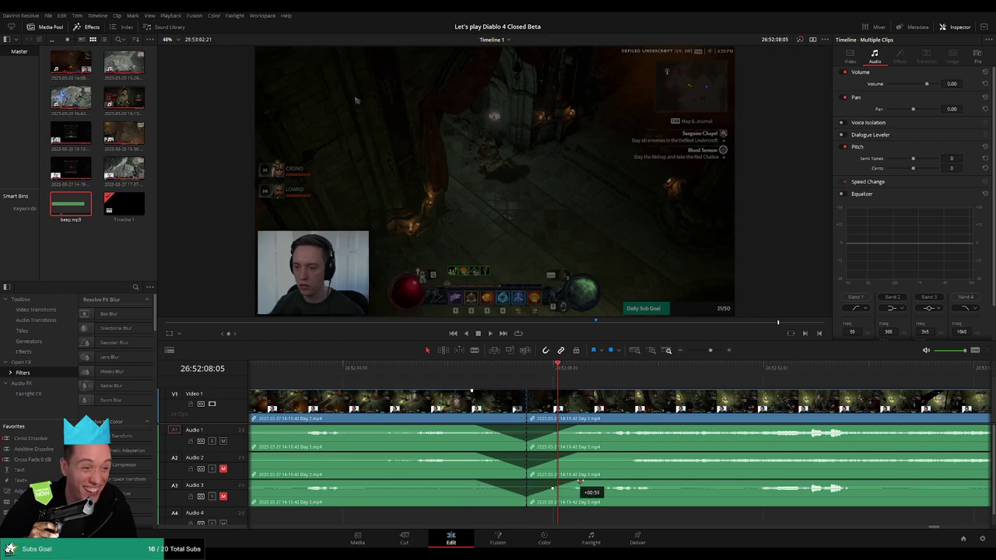
Play back across the faded cut, then butt the short tail piece against the second clip
{"action": "left_click", "coordinate": [459, 377]}
{"action": "key", "text": "space"}
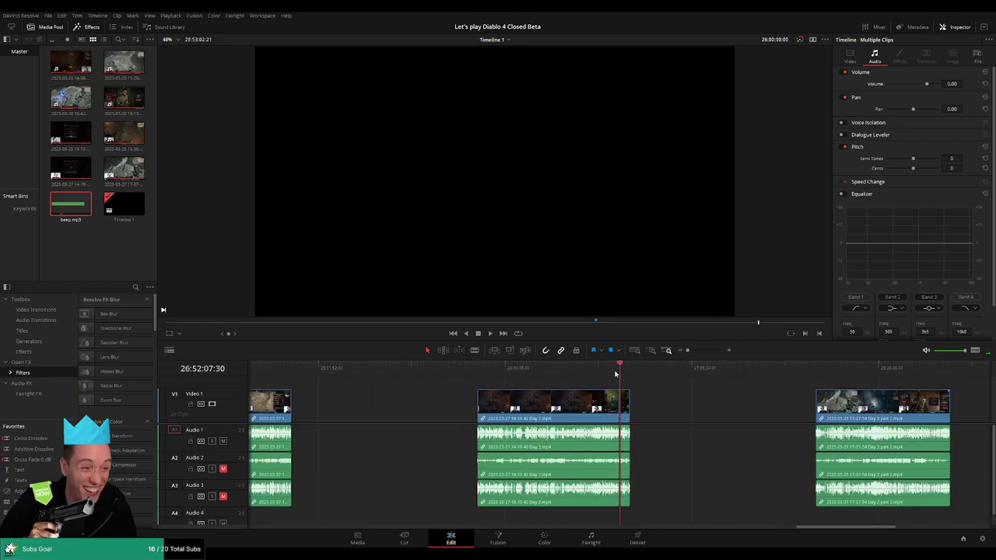
{"action": "left_click_drag", "start_coordinate": [445, 407], "coordinate": [631, 408]}
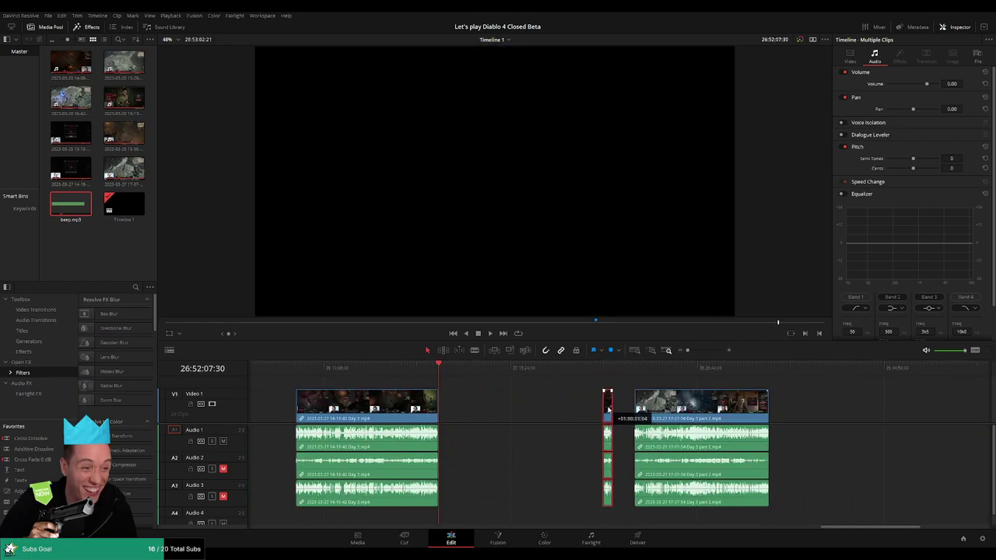
{"action": "left_click", "coordinate": [626, 374]}
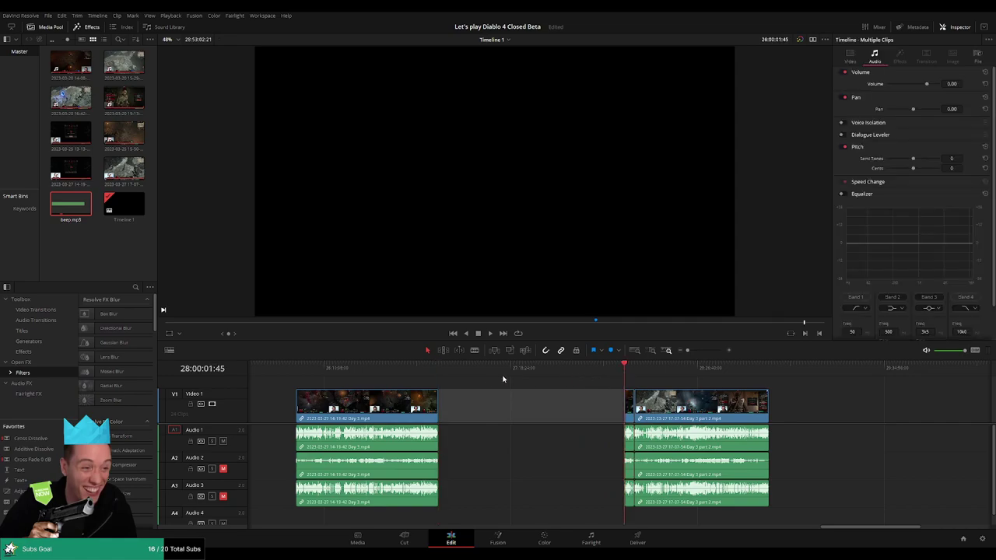
{"action": "left_click", "coordinate": [441, 373]}
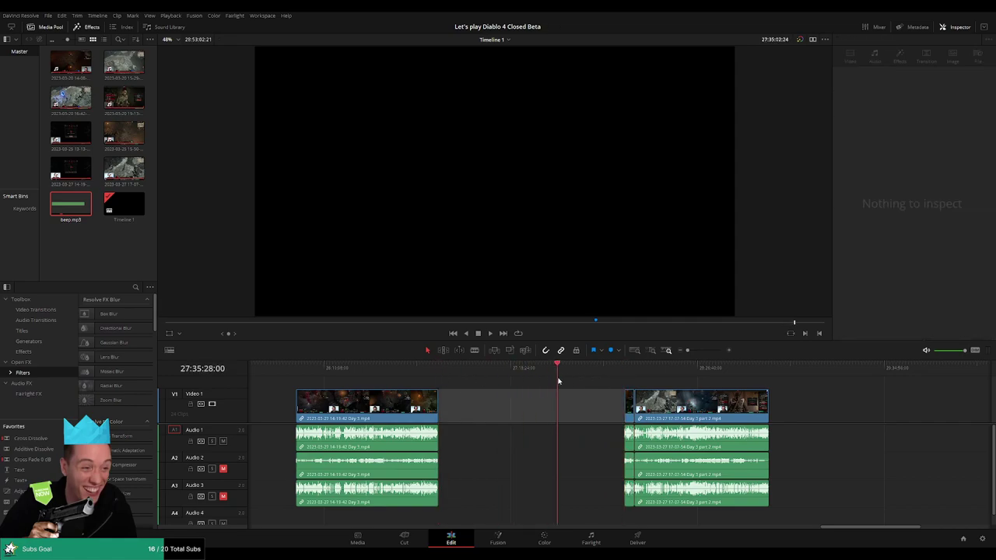
{"action": "left_click_drag", "start_coordinate": [612, 381], "coordinate": [622, 381]}
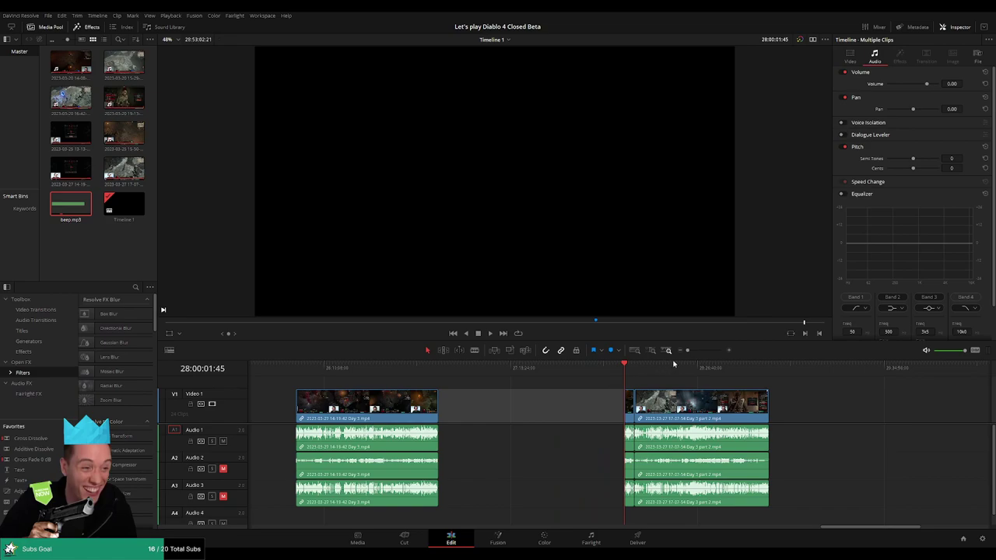
{"action": "key", "text": "ctrl+v"}
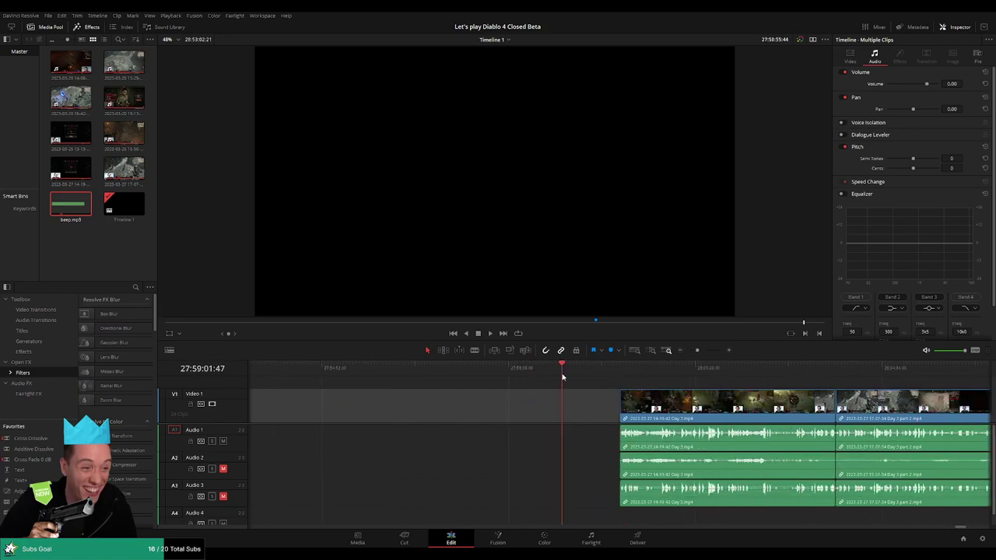
{"action": "left_click", "coordinate": [599, 394]}
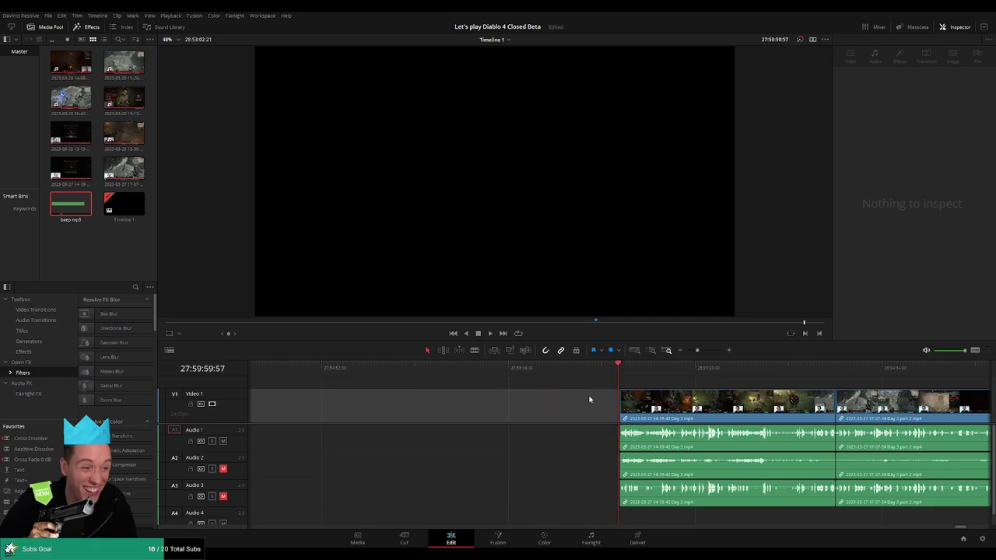
{"action": "key", "text": "ctrl+z"}
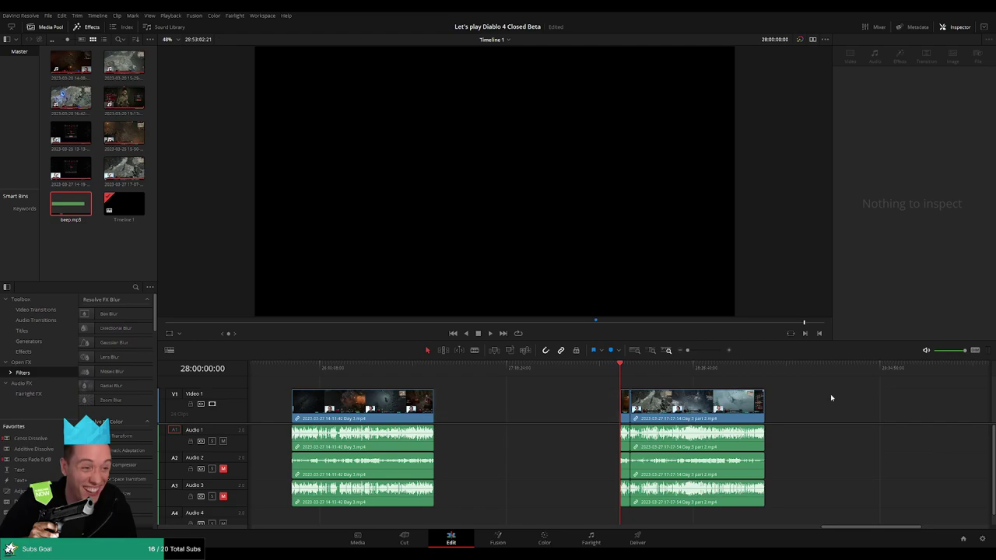
{"action": "mouse_move", "coordinate": [685, 412]}
{"action": "left_mouse_down"}
{"action": "mouse_move", "coordinate": [738, 413]}
{"action": "mouse_move", "coordinate": [685, 412]}
{"action": "left_mouse_up"}
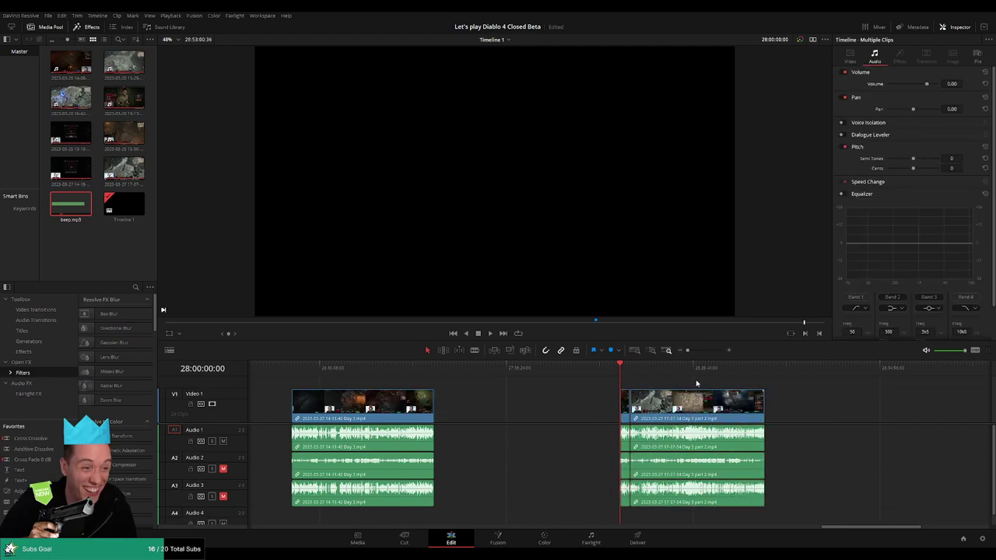
{"action": "left_click", "coordinate": [763, 372]}
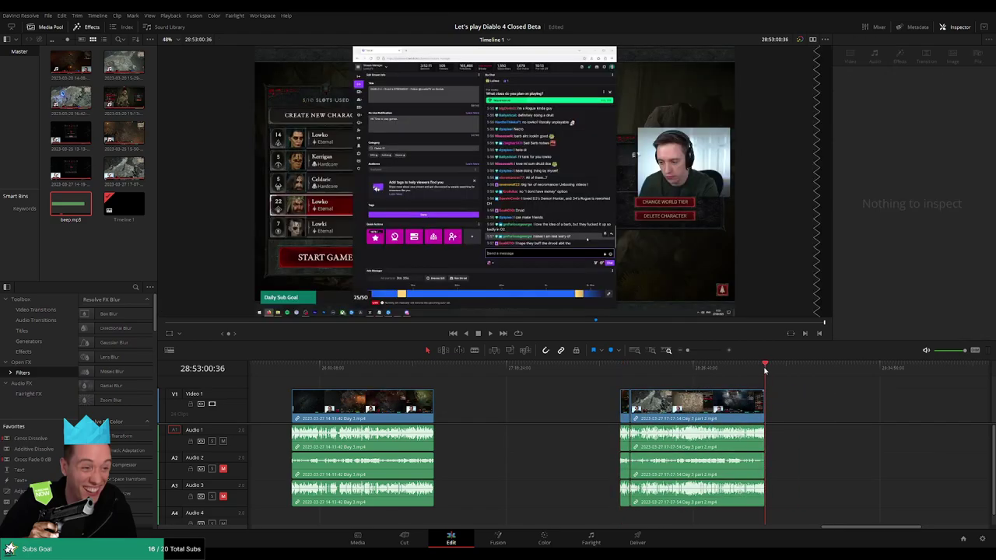
Paste the Day 3 clip directly before Day 3 part 2 and play it at normal speed
{"action": "left_click", "coordinate": [622, 376]}
{"action": "key", "text": "ctrl+v"}
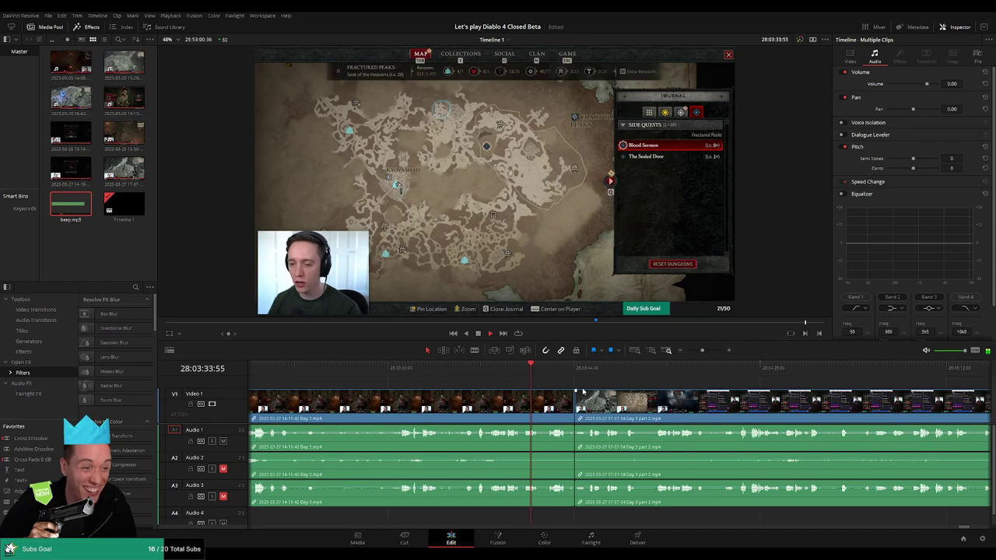
{"action": "key", "text": "k"}
{"action": "key", "text": "l"}
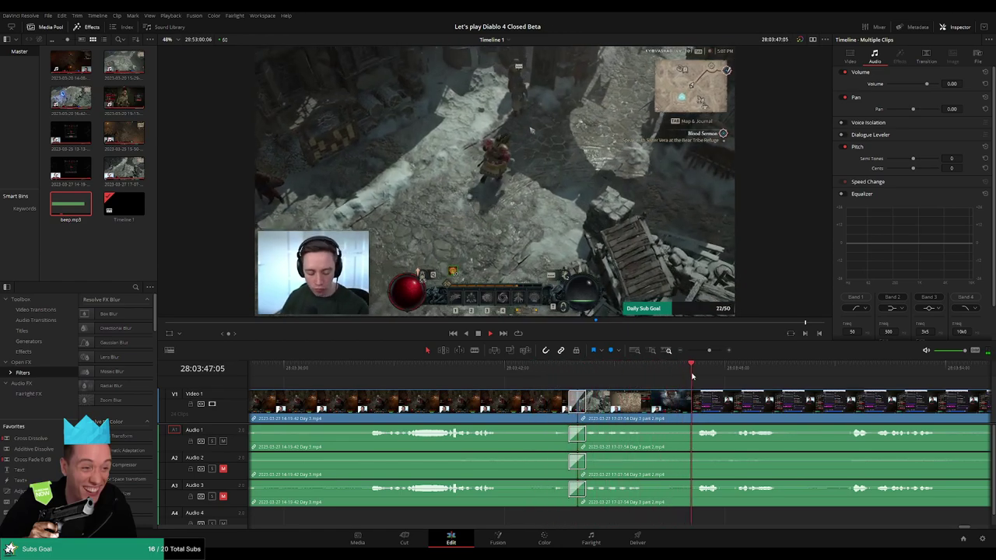
Scrub and play through the footage around the join between the clips
{"action": "left_click_drag", "start_coordinate": [709, 350], "coordinate": [687, 351]}
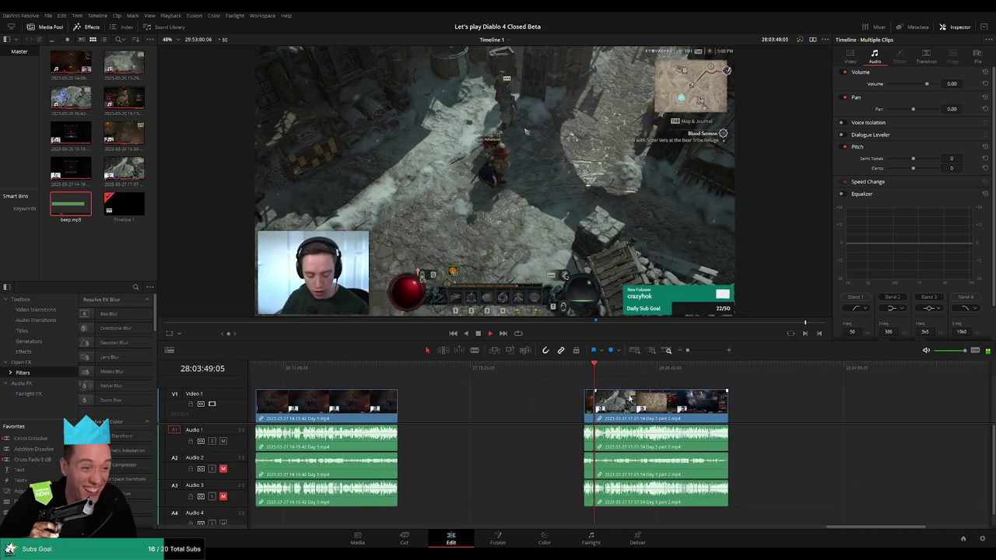
{"action": "mouse_move", "coordinate": [462, 377]}
{"action": "left_mouse_down"}
{"action": "mouse_move", "coordinate": [606, 377]}
{"action": "mouse_move", "coordinate": [590, 377]}
{"action": "left_mouse_up"}
{"action": "key", "text": "space"}
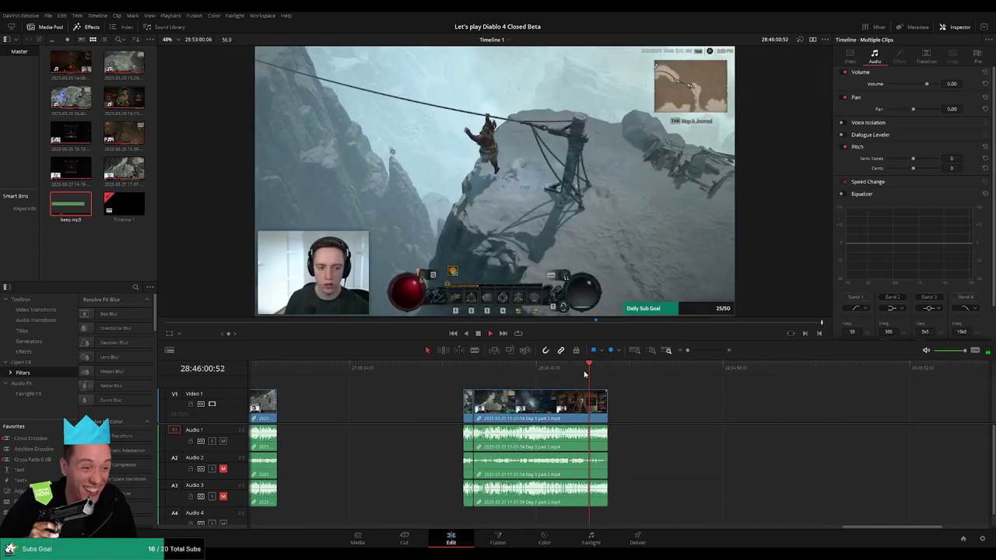
{"action": "left_click", "coordinate": [698, 352]}
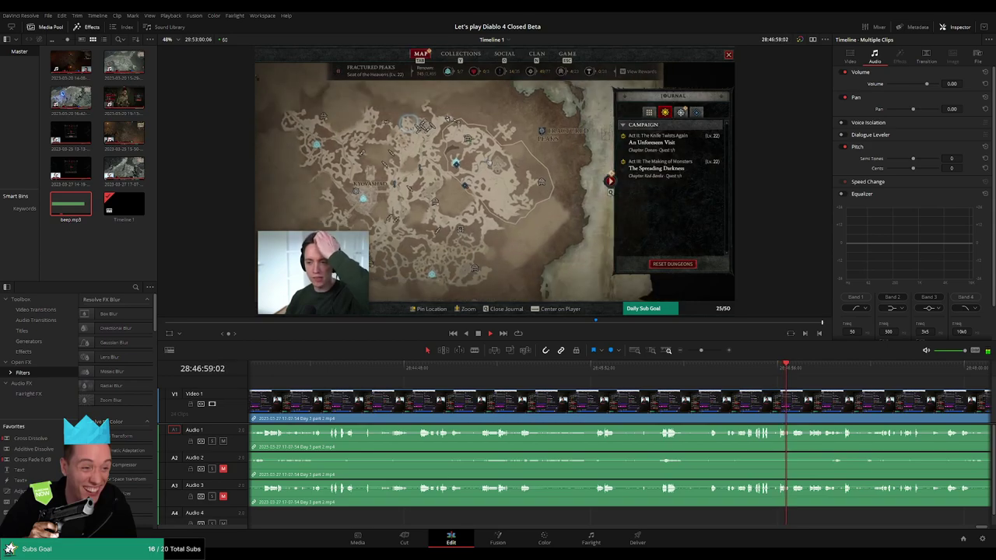
{"action": "key", "text": "q"}
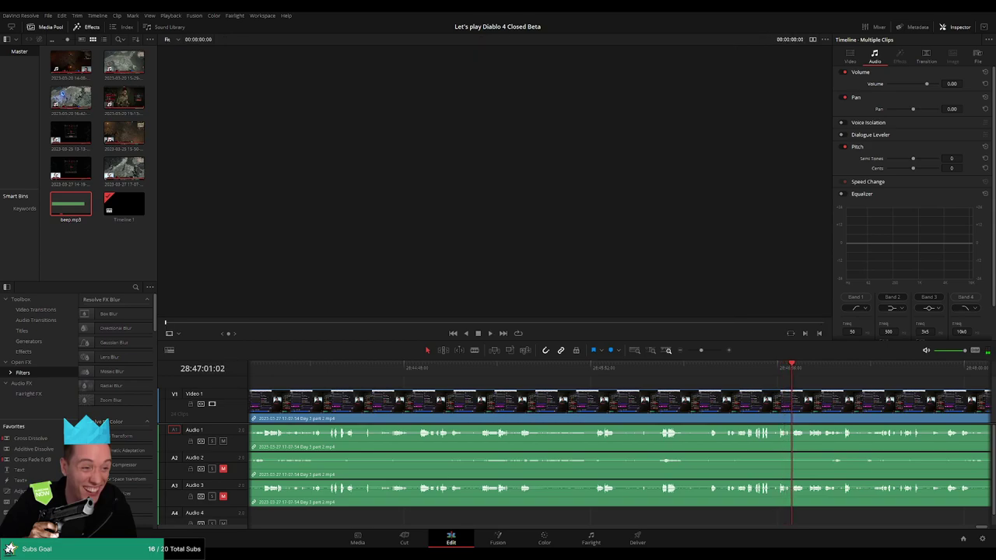
{"action": "key", "text": "q"}
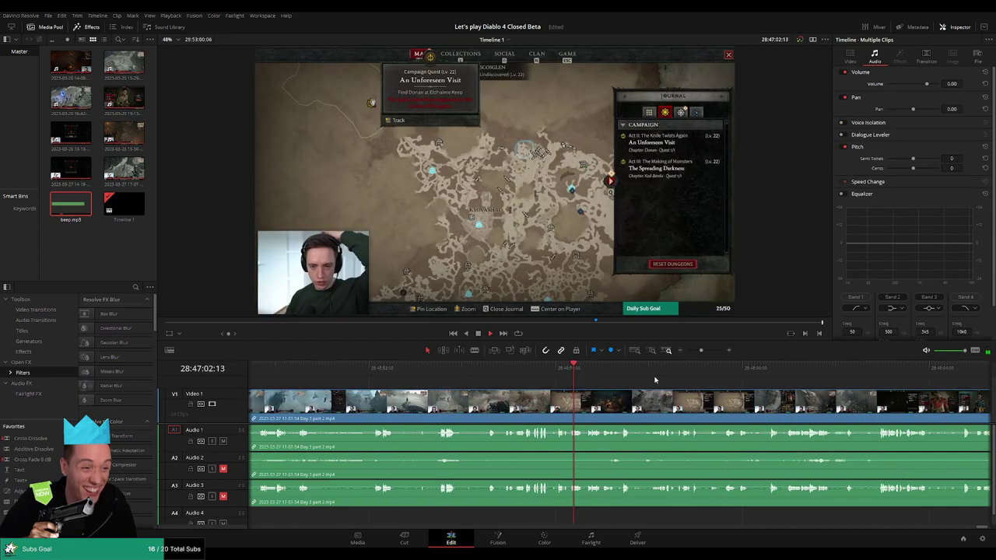
Jump through the second clip to find the character select footage
{"action": "left_click", "coordinate": [831, 372]}
{"action": "left_click", "coordinate": [822, 372]}
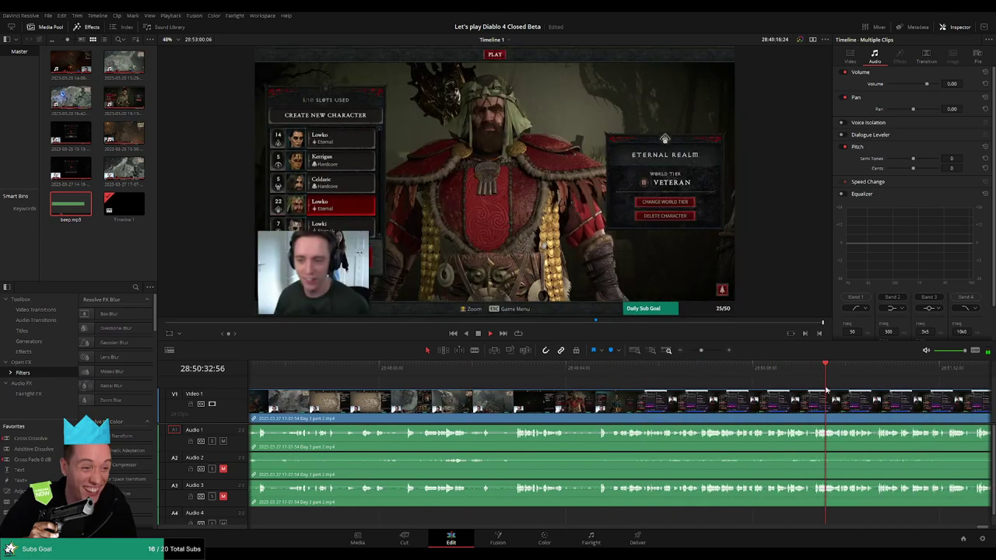
{"action": "left_click", "coordinate": [291, 377]}
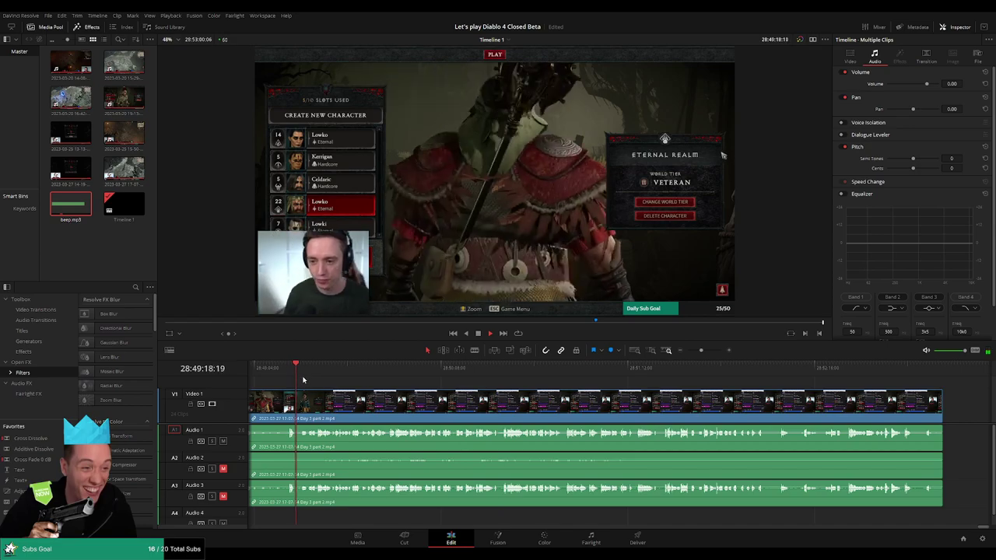
{"action": "left_click", "coordinate": [304, 375]}
{"action": "left_click", "coordinate": [583, 371]}
{"action": "left_click", "coordinate": [704, 371]}
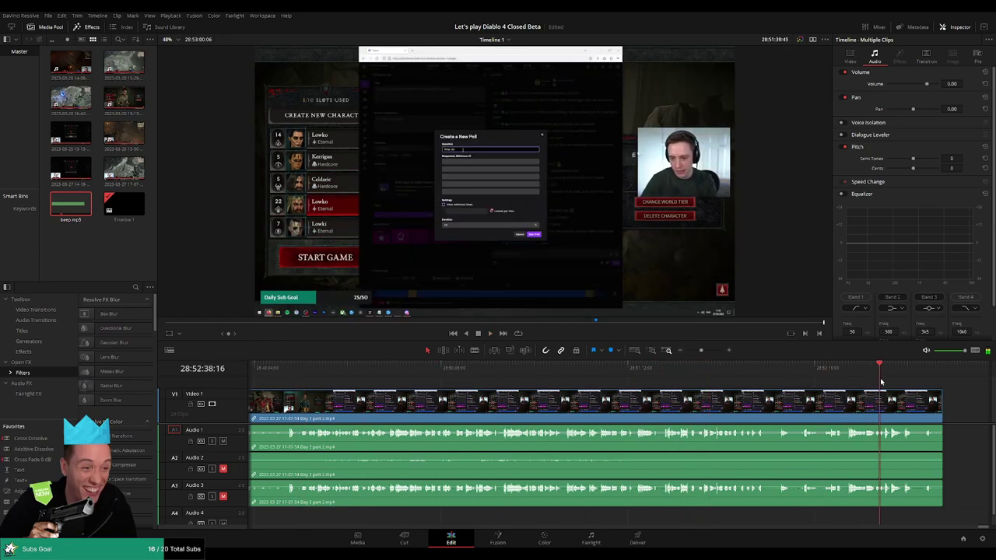
Scrub the end of the last clip, stop playback, and place the playhead where the video should end
{"action": "left_click_drag", "start_coordinate": [881, 381], "coordinate": [911, 381]}
{"action": "scroll", "coordinate": [941, 402], "scroll_direction": "up", "scroll_amount": 3}
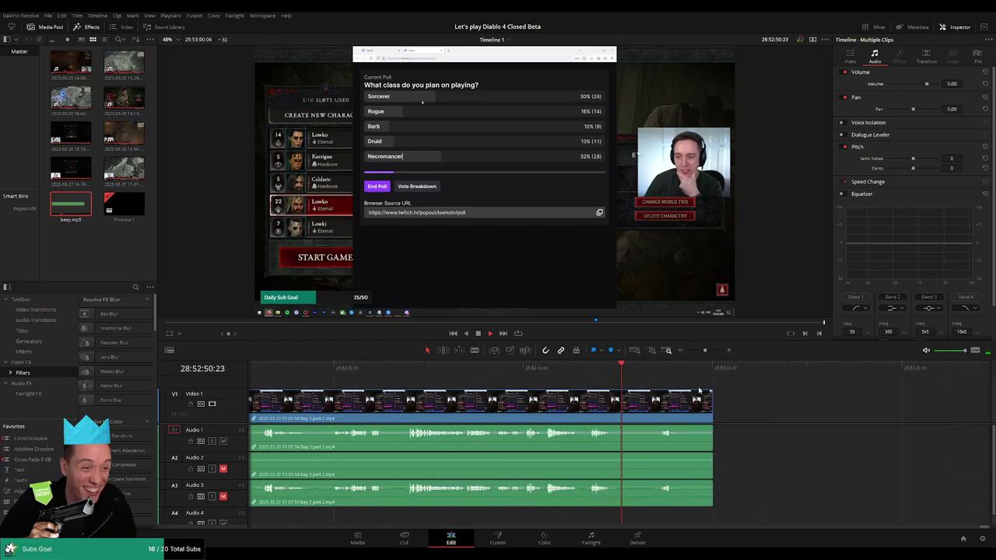
{"action": "scroll", "coordinate": [691, 390], "scroll_direction": "up", "scroll_amount": 4}
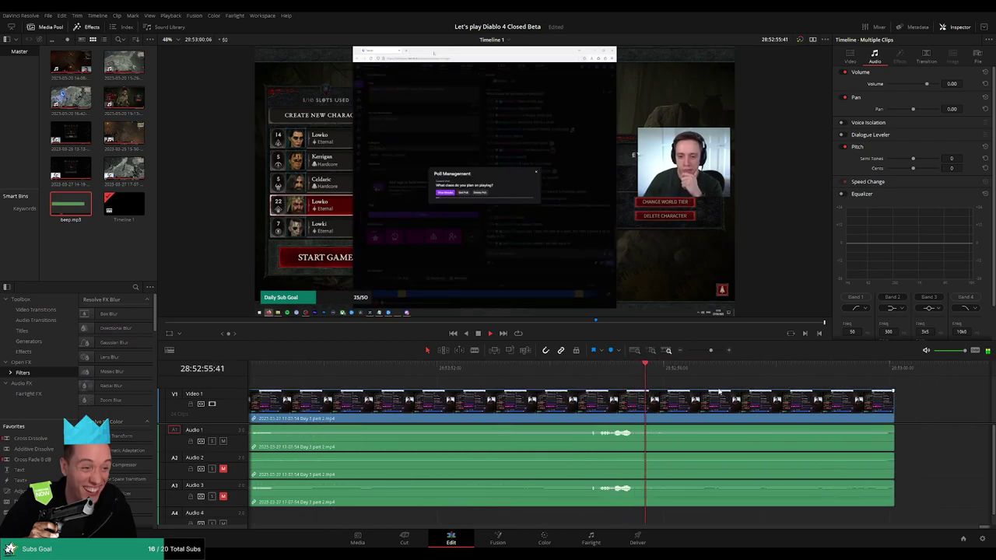
{"action": "scroll", "coordinate": [625, 387], "scroll_direction": "down", "scroll_amount": 2}
{"action": "key", "text": "space"}
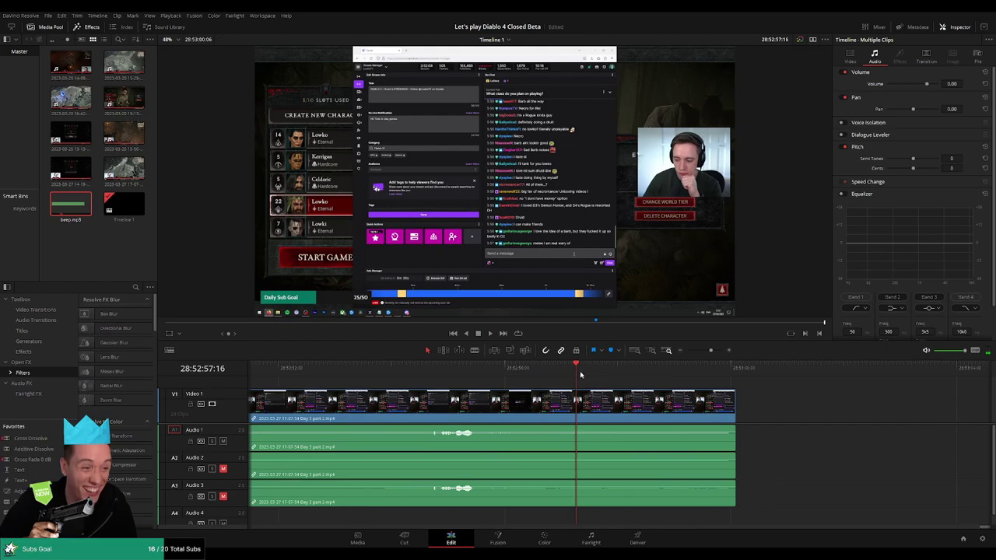
{"action": "left_click_drag", "start_coordinate": [576, 374], "coordinate": [592, 374]}
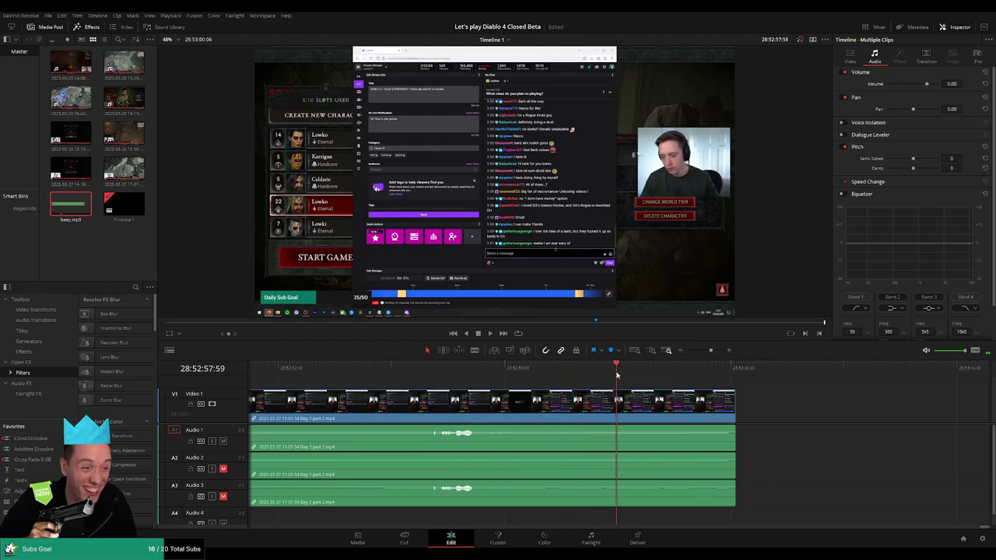
{"action": "left_click", "coordinate": [464, 374]}
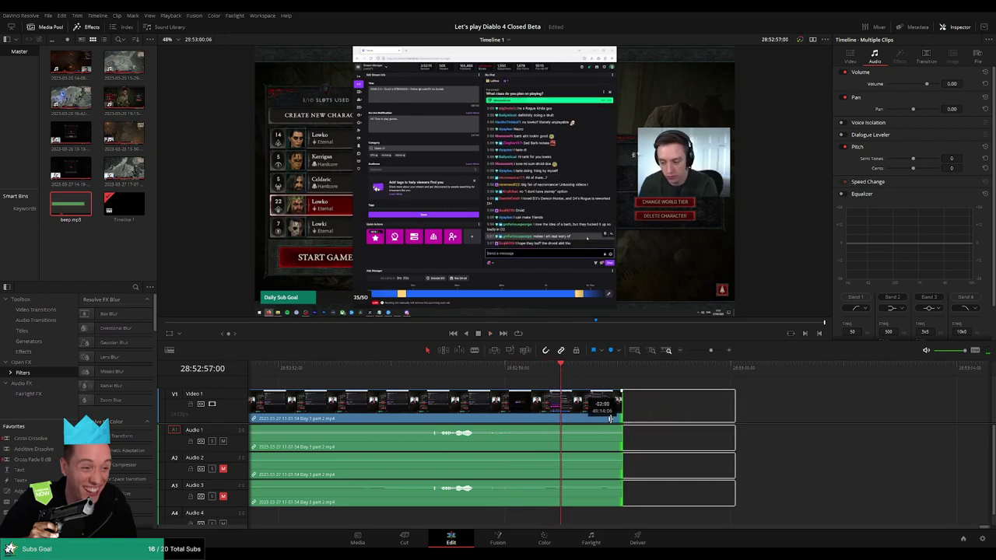
Trim the Day 3 part 2 clip's end back to 28:52:57 and add audio fade-outs at its end
{"action": "mouse_move", "coordinate": [732, 418]}
{"action": "left_mouse_down"}
{"action": "mouse_move", "coordinate": [490, 393]}
{"action": "mouse_move", "coordinate": [561, 429]}
{"action": "mouse_move", "coordinate": [504, 427]}
{"action": "left_mouse_up"}
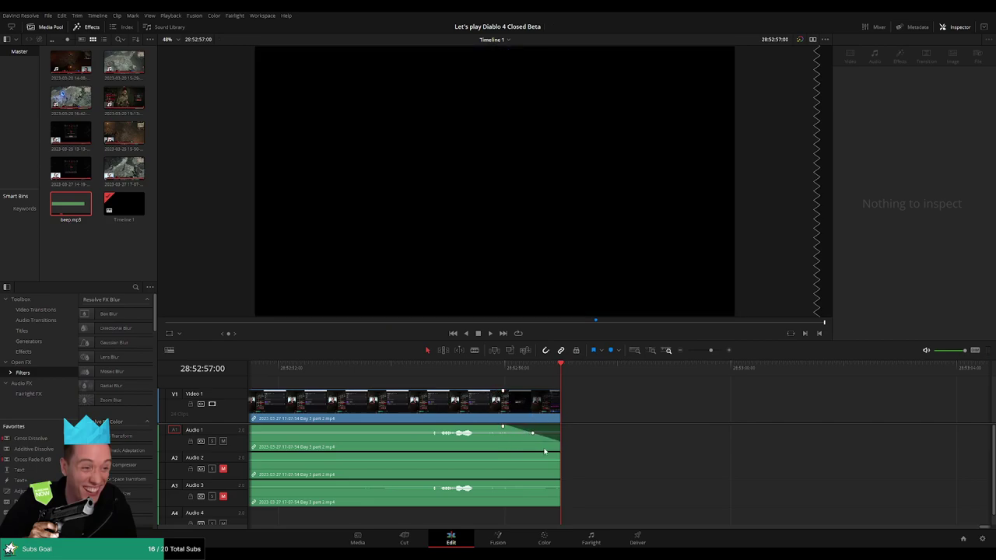
{"action": "left_click_drag", "start_coordinate": [558, 453], "coordinate": [505, 453]}
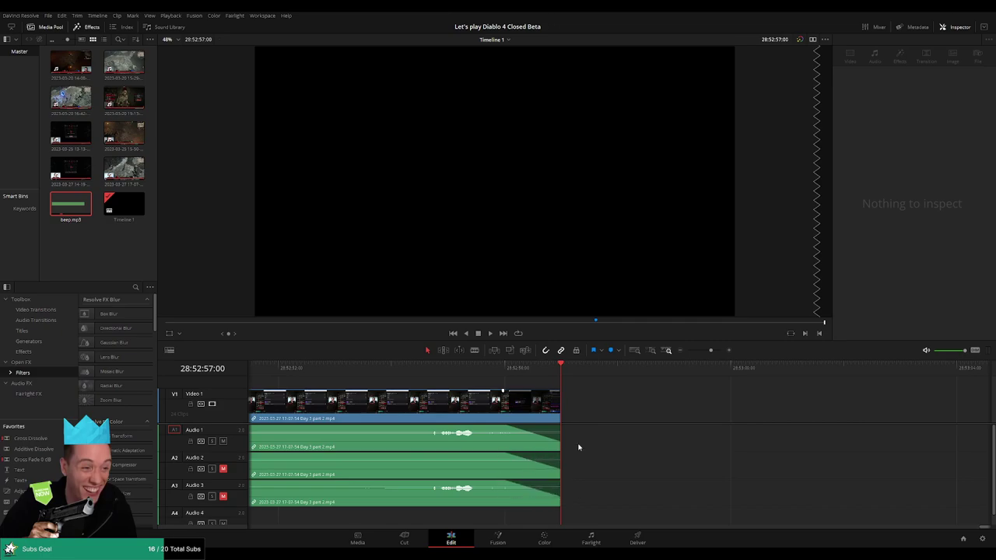
{"action": "scroll", "coordinate": [679, 383], "scroll_direction": "right", "scroll_amount": 15}
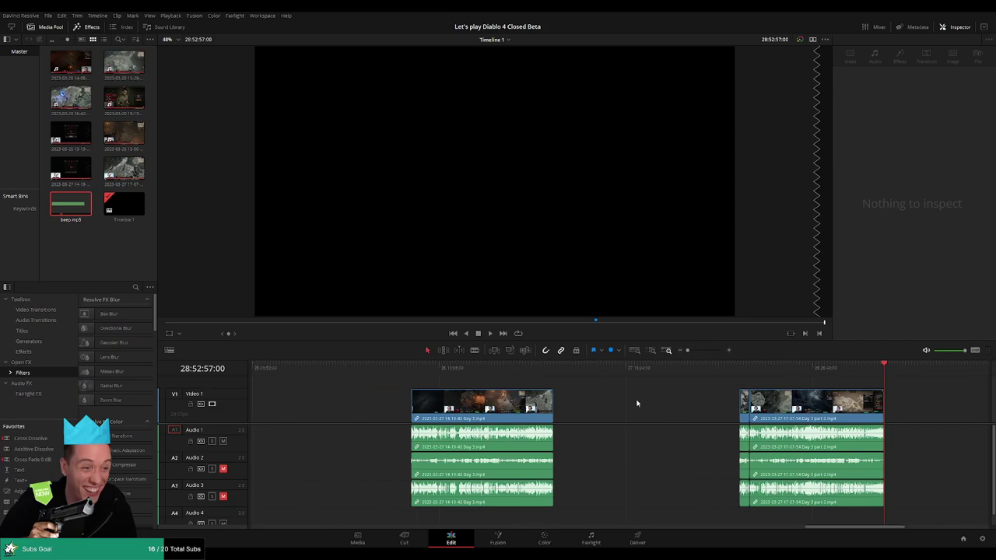
Scroll back along the timeline, check the 10 episodes marker, and return to the start
{"action": "scroll", "coordinate": [599, 416], "scroll_direction": "left", "scroll_amount": 4}
{"action": "scroll", "coordinate": [776, 400], "scroll_direction": "left", "scroll_amount": 4}
{"action": "scroll", "coordinate": [754, 410], "scroll_direction": "left", "scroll_amount": 4}
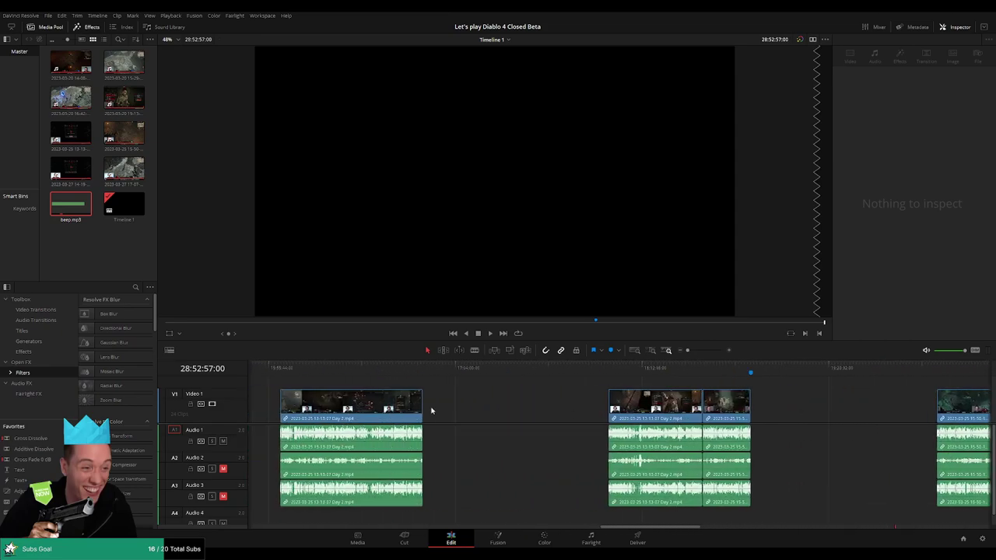
{"action": "scroll", "coordinate": [735, 420], "scroll_direction": "left", "scroll_amount": 3}
{"action": "scroll", "coordinate": [472, 403], "scroll_direction": "right", "scroll_amount": 4}
{"action": "left_click", "coordinate": [724, 368]}
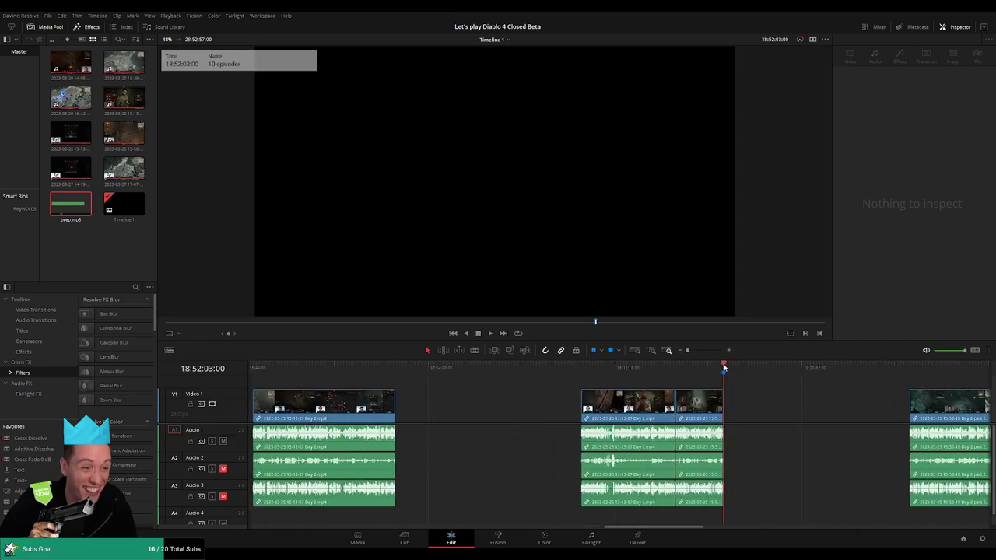
{"action": "left_click_drag", "start_coordinate": [674, 529], "coordinate": [318, 529]}
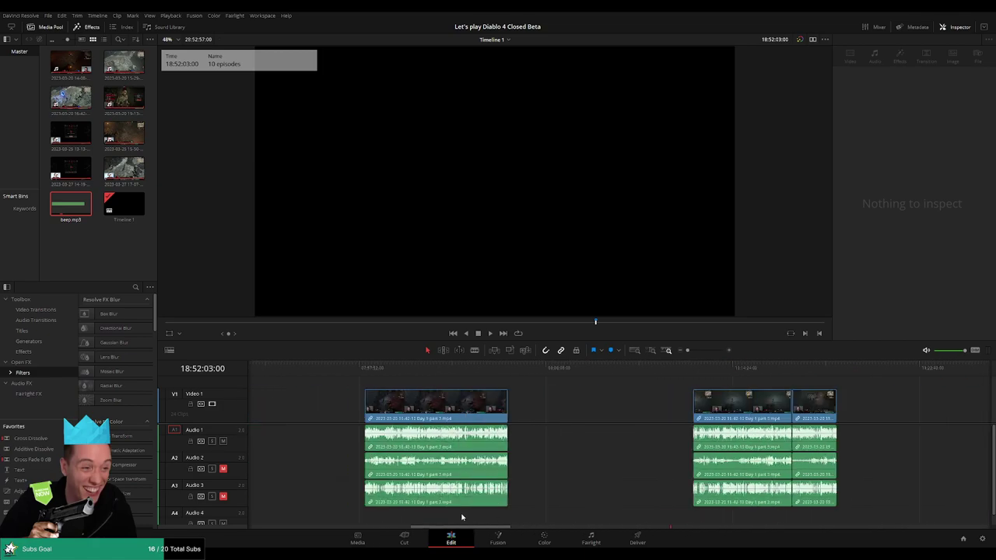
{"action": "left_click", "coordinate": [410, 387]}
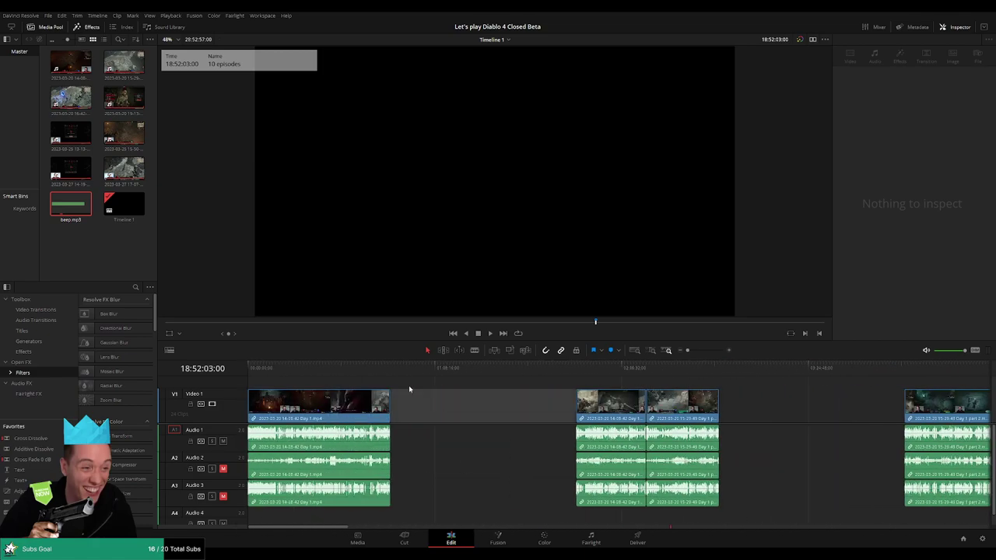
{"action": "left_click", "coordinate": [469, 413]}
Scroll right across the whole timeline to the 10 episodes marker
{"action": "scroll", "coordinate": [578, 394], "scroll_direction": "right", "scroll_amount": 2}
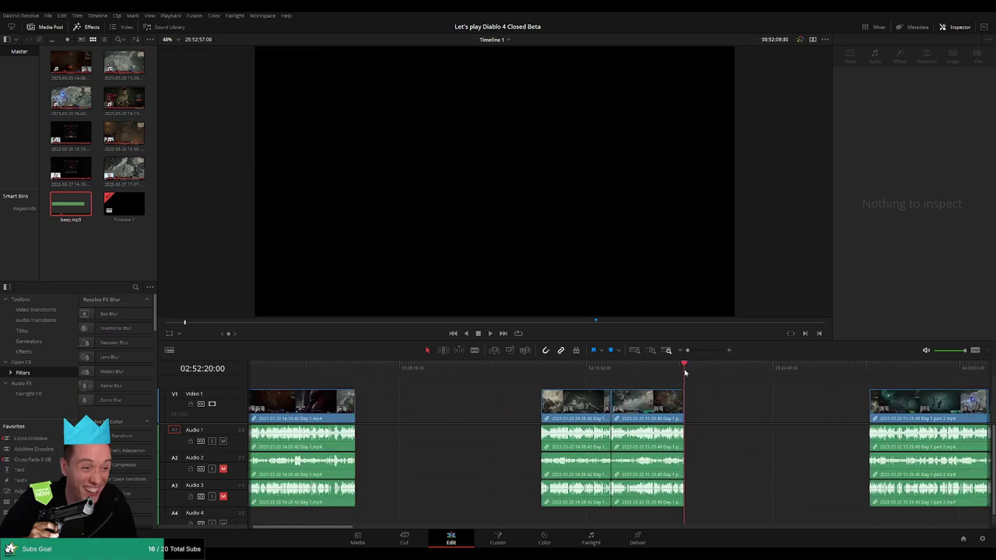
{"action": "scroll", "coordinate": [684, 374], "scroll_direction": "right", "scroll_amount": 10}
{"action": "scroll", "coordinate": [677, 370], "scroll_direction": "right", "scroll_amount": 5}
{"action": "scroll", "coordinate": [710, 376], "scroll_direction": "right", "scroll_amount": 10}
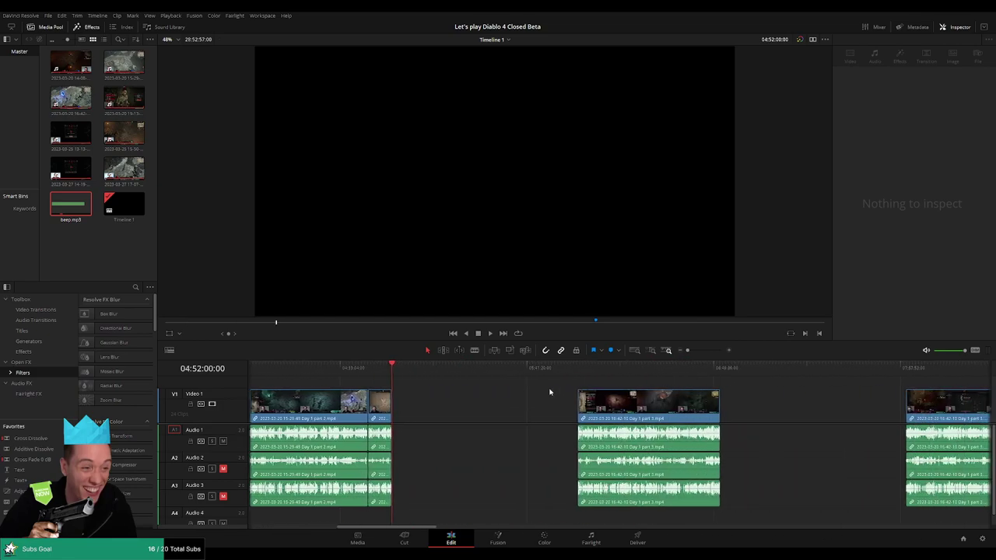
{"action": "scroll", "coordinate": [722, 370], "scroll_direction": "right", "scroll_amount": 8}
{"action": "scroll", "coordinate": [752, 371], "scroll_direction": "right", "scroll_amount": 1}
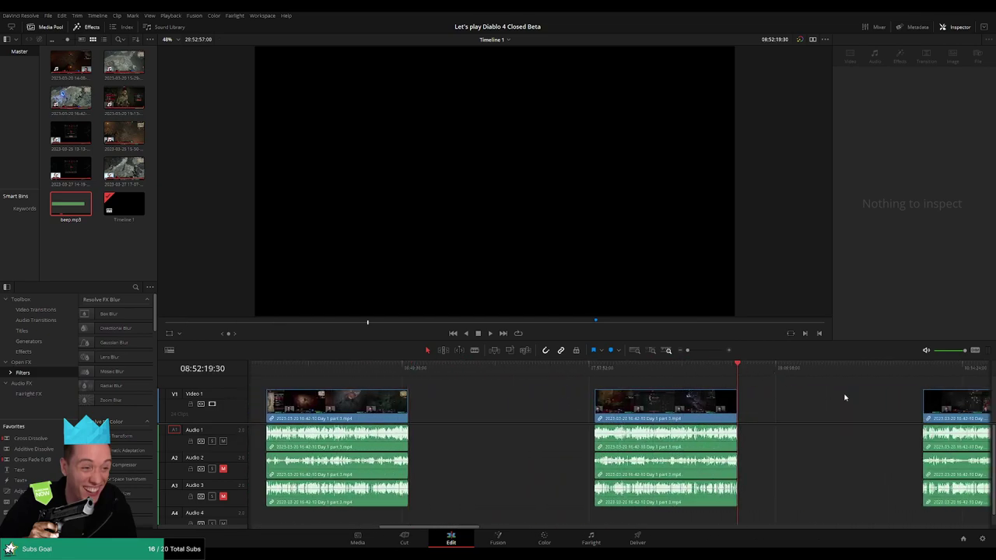
{"action": "scroll", "coordinate": [844, 398], "scroll_direction": "right", "scroll_amount": 10}
{"action": "scroll", "coordinate": [778, 385], "scroll_direction": "right", "scroll_amount": 10}
{"action": "scroll", "coordinate": [744, 378], "scroll_direction": "right", "scroll_amount": 10}
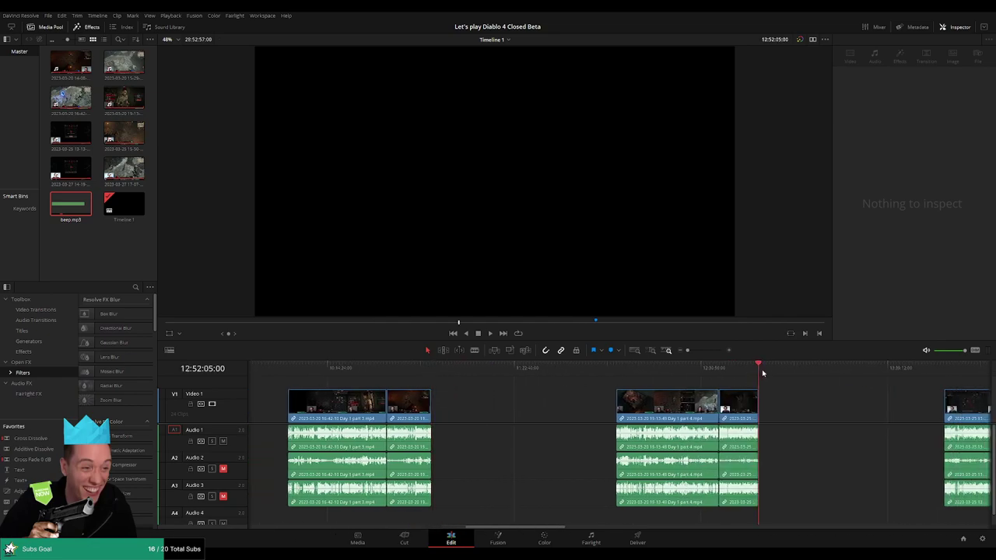
{"action": "scroll", "coordinate": [757, 369], "scroll_direction": "right", "scroll_amount": 10}
{"action": "scroll", "coordinate": [741, 373], "scroll_direction": "right", "scroll_amount": 5}
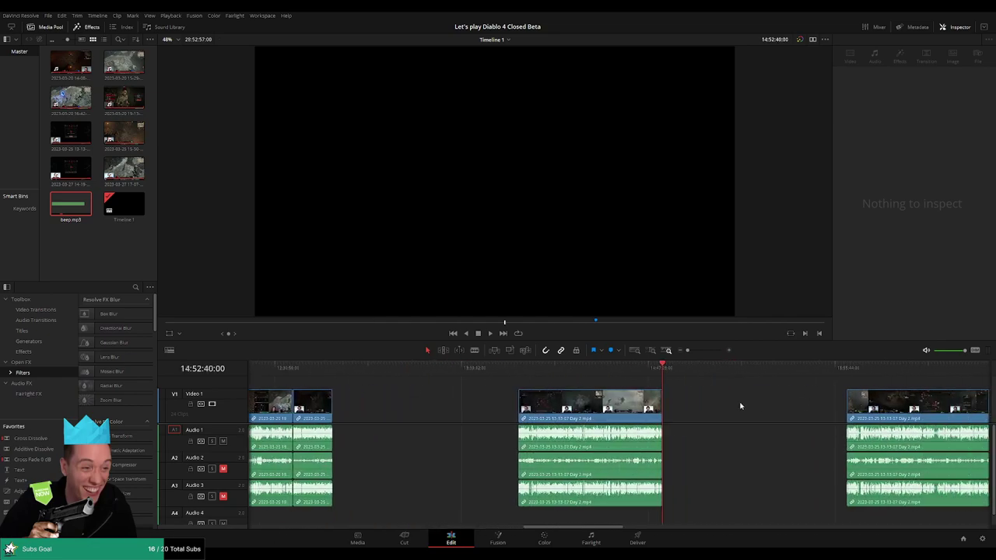
{"action": "scroll", "coordinate": [739, 371], "scroll_direction": "right", "scroll_amount": 5}
{"action": "scroll", "coordinate": [738, 368], "scroll_direction": "right", "scroll_amount": 5}
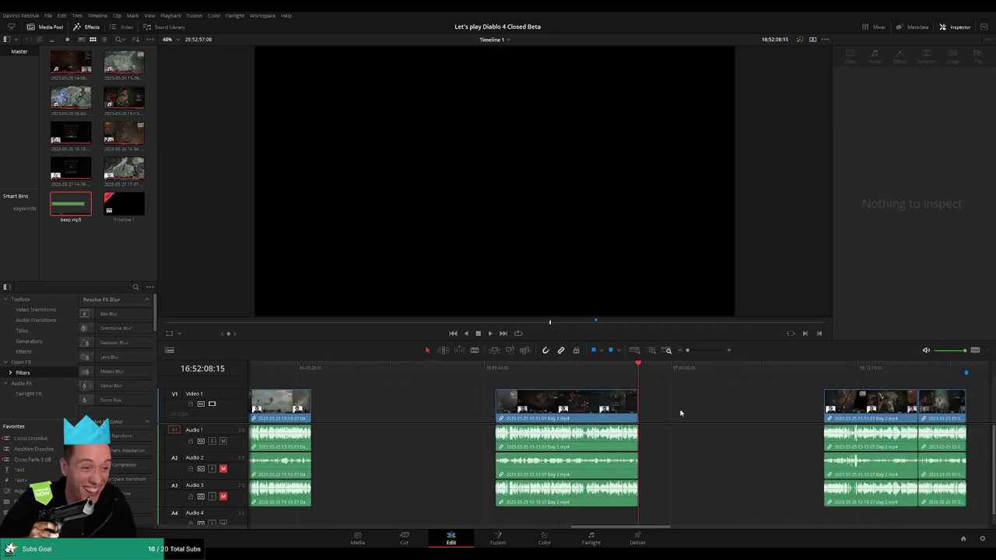
{"action": "scroll", "coordinate": [702, 370], "scroll_direction": "right", "scroll_amount": 5}
{"action": "left_click", "coordinate": [706, 370]}
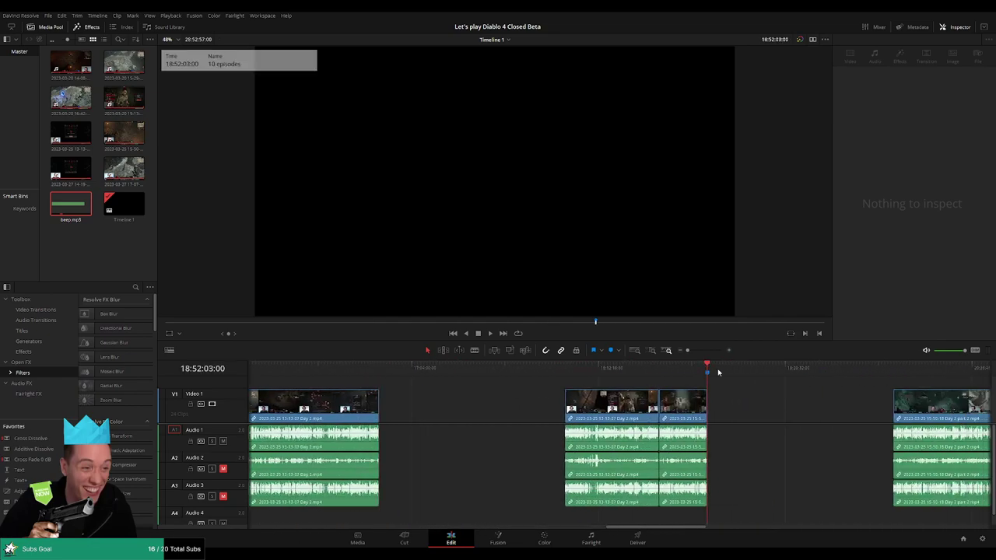
{"action": "scroll", "coordinate": [803, 404], "scroll_direction": "right", "scroll_amount": 5}
Step through the edit points to 28:52:57, rename that end marker to '15 episodes', and save the project
{"action": "key", "text": "Down"}
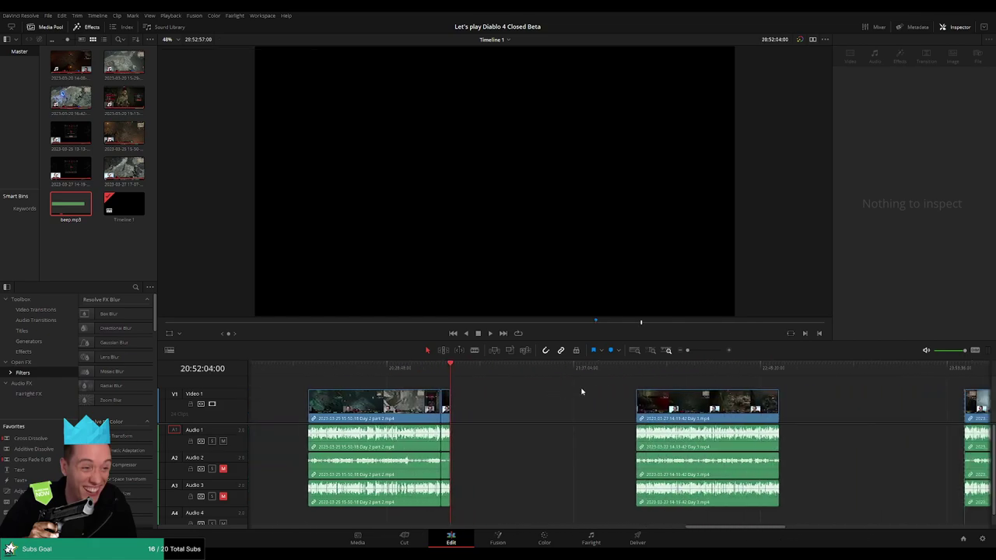
{"action": "key", "text": "Down"}
{"action": "key", "text": "Down"}
{"action": "key", "text": "Down"}
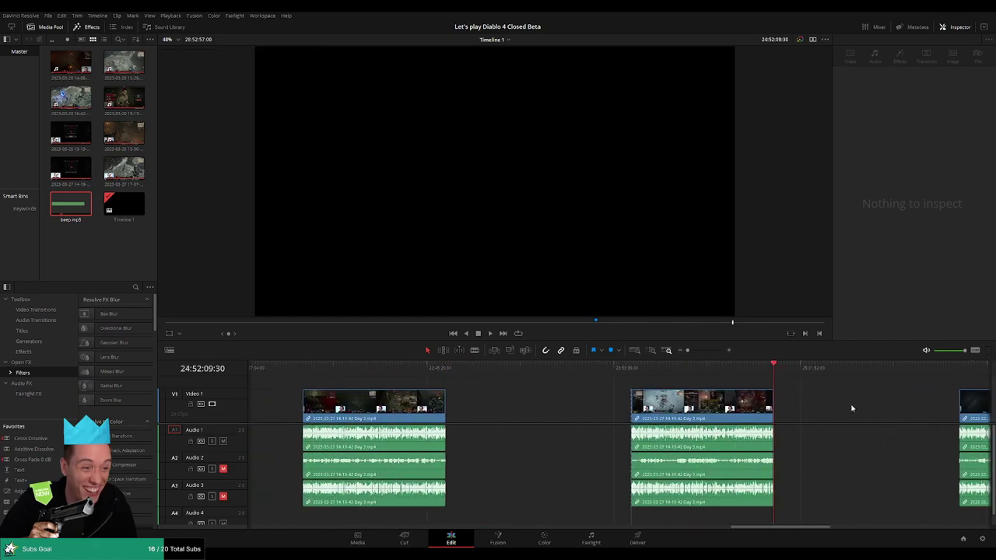
{"action": "key", "text": "Down"}
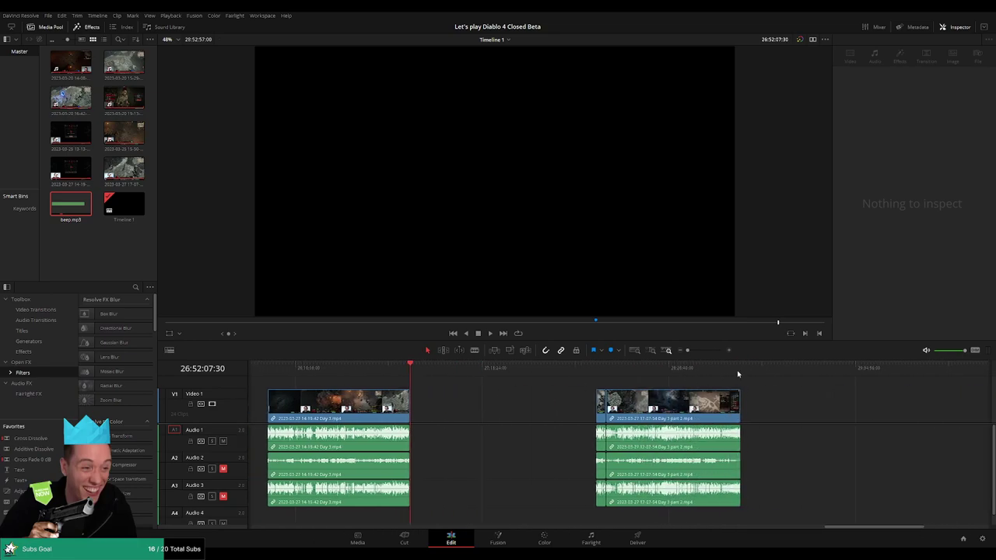
{"action": "key", "text": "Down"}
{"action": "key", "text": "m"}
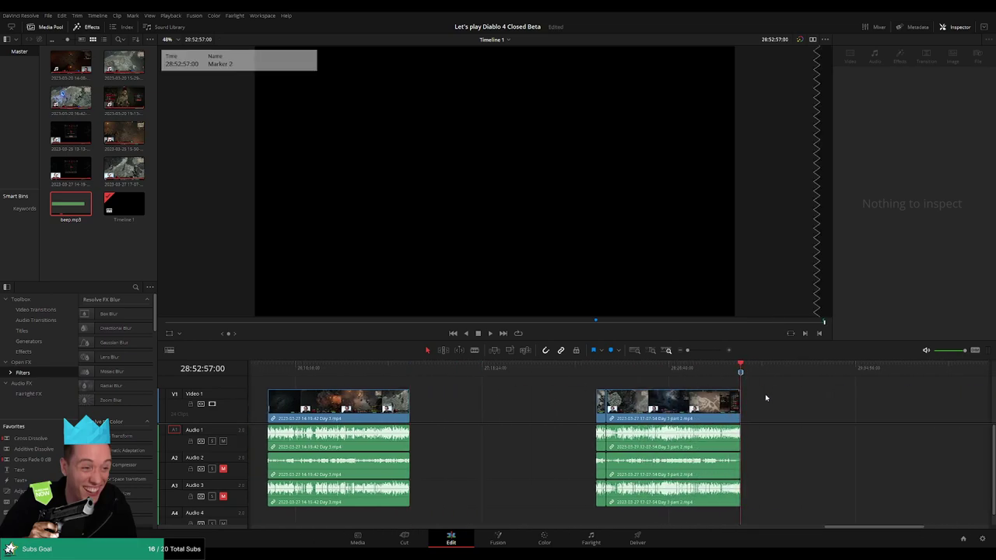
{"action": "key", "text": "ctrl+s"}
{"action": "key", "text": "ctrl+z"}
{"action": "key", "text": "ctrl+s"}
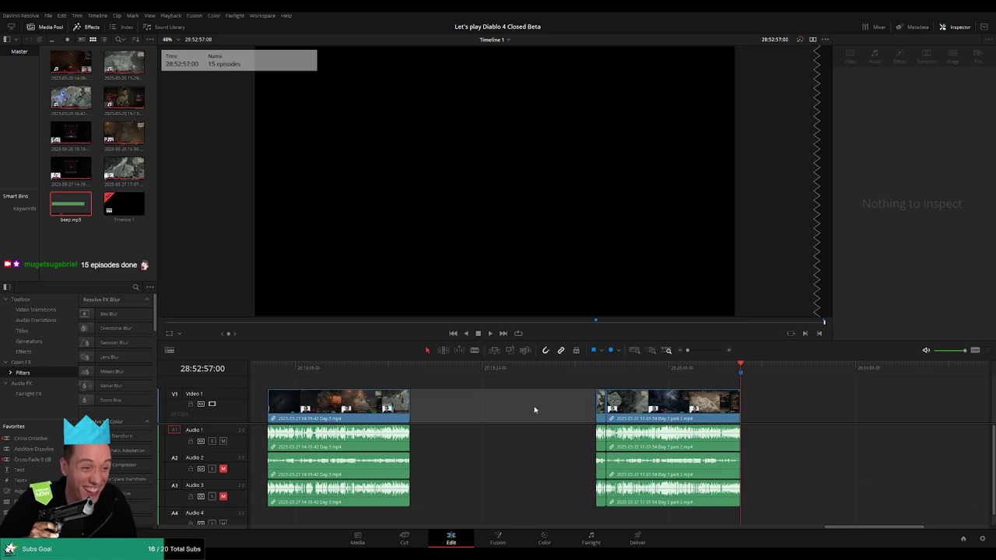
On the Deliver page, set MP4 with H.264 NVIDIA encoding, quality restricted to 15000 Kb/s
{"action": "left_click", "coordinate": [638, 537]}
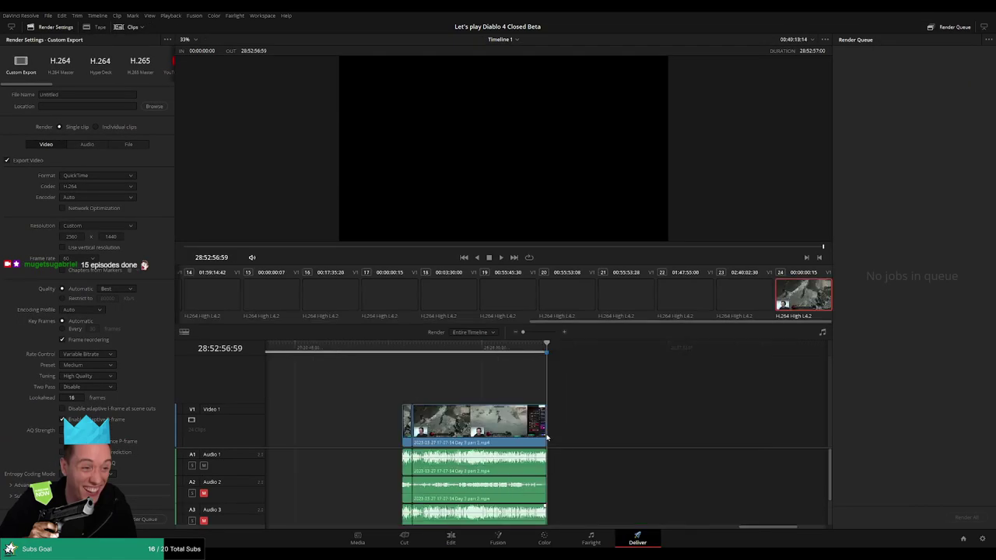
{"action": "scroll", "coordinate": [350, 436], "scroll_direction": "down", "scroll_amount": 1}
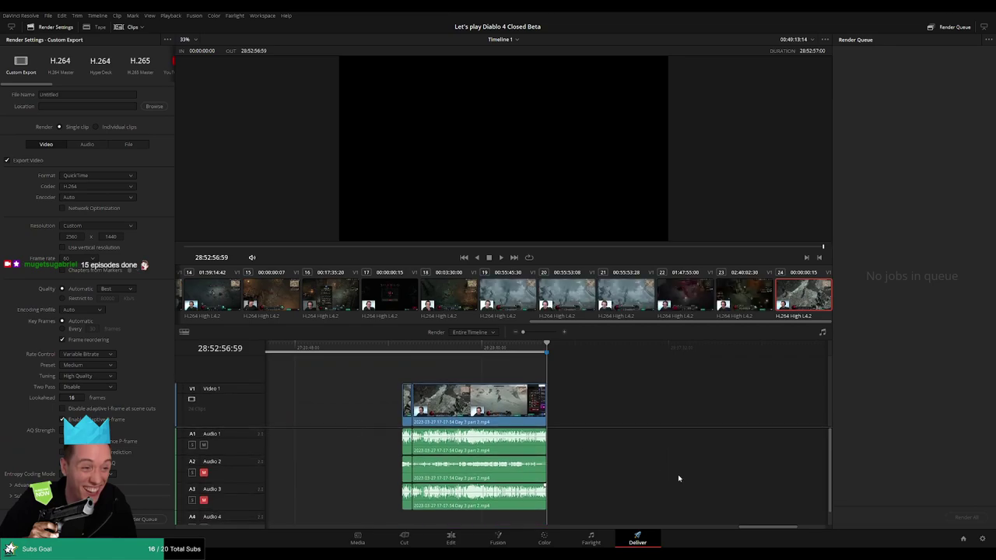
{"action": "left_click_drag", "start_coordinate": [771, 530], "coordinate": [241, 527]}
{"action": "left_click", "coordinate": [266, 347]}
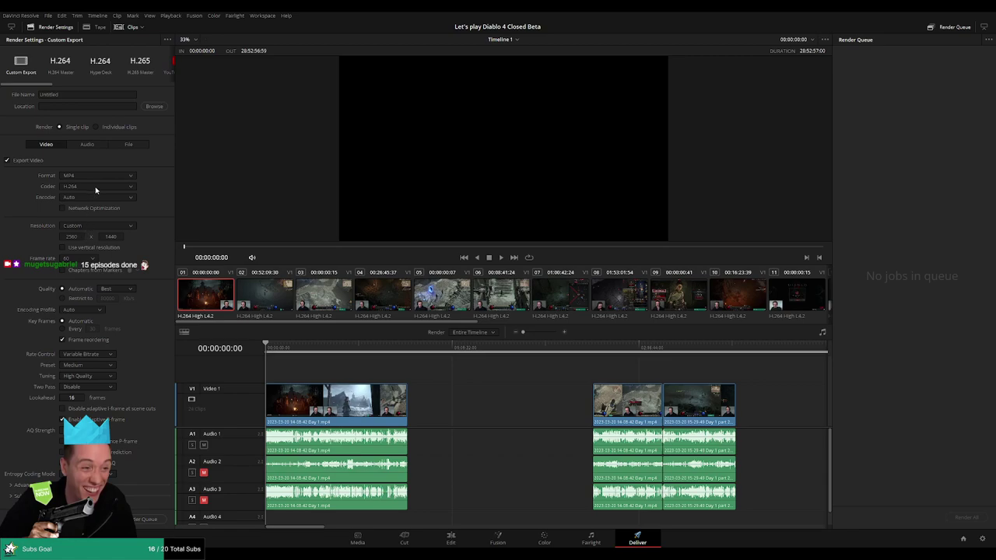
{"action": "scroll", "coordinate": [102, 198], "scroll_direction": "down", "scroll_amount": 1}
{"action": "left_click", "coordinate": [78, 301]}
{"action": "type", "text": "18000"}
{"action": "type", "text": "15000"}
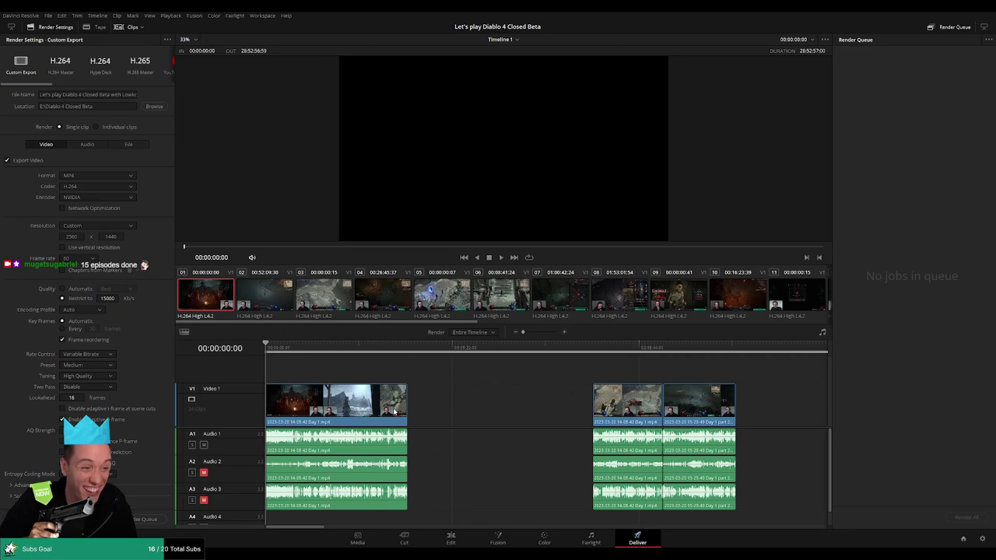
Queue Job 1 from timeline start to out point 00:52:09:30, file name ending in 'Ep 1'
{"action": "left_click", "coordinate": [451, 390]}
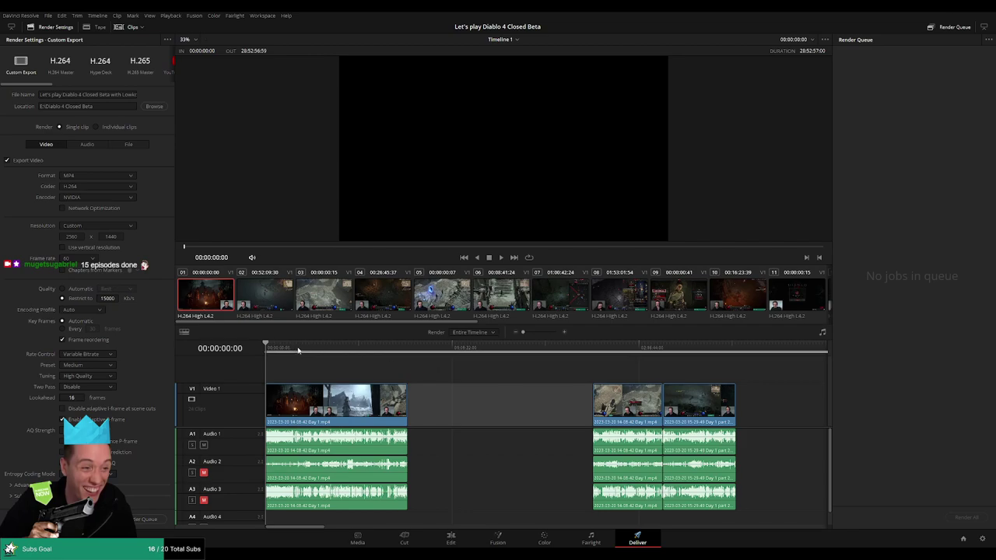
{"action": "left_click", "coordinate": [408, 349]}
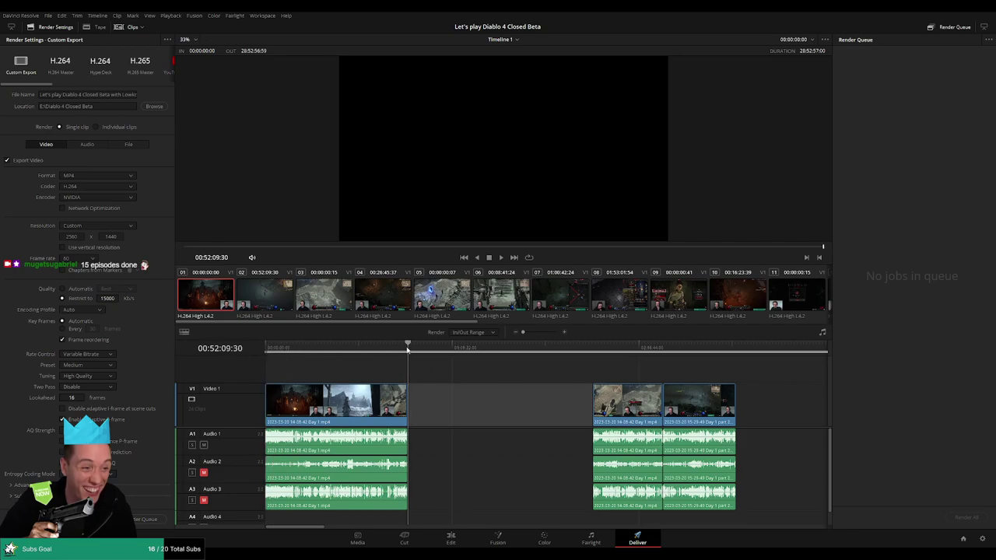
{"action": "key", "text": "o"}
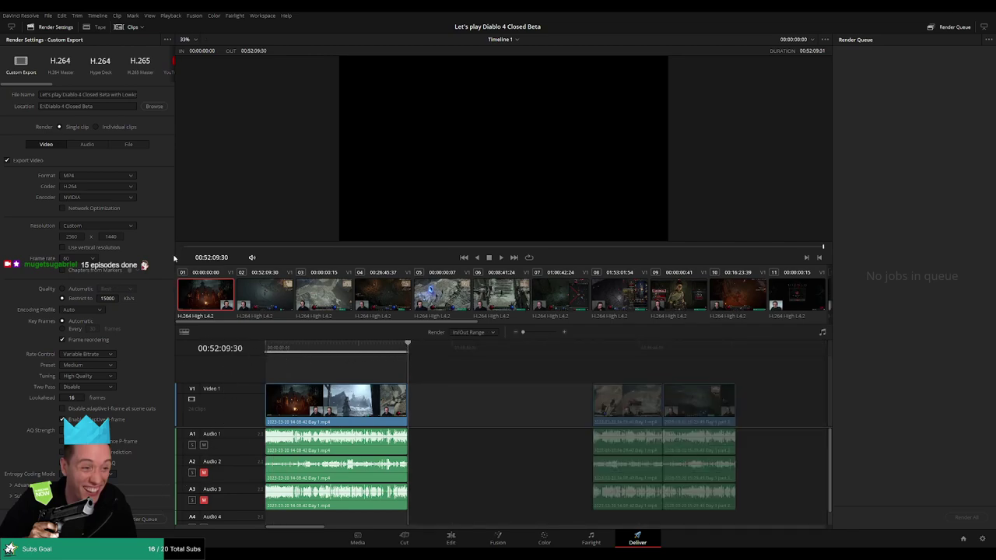
{"action": "left_click", "coordinate": [119, 94]}
{"action": "type", "text": "Ep 1"}
{"action": "key", "text": "Return"}
{"action": "left_click", "coordinate": [156, 519]}
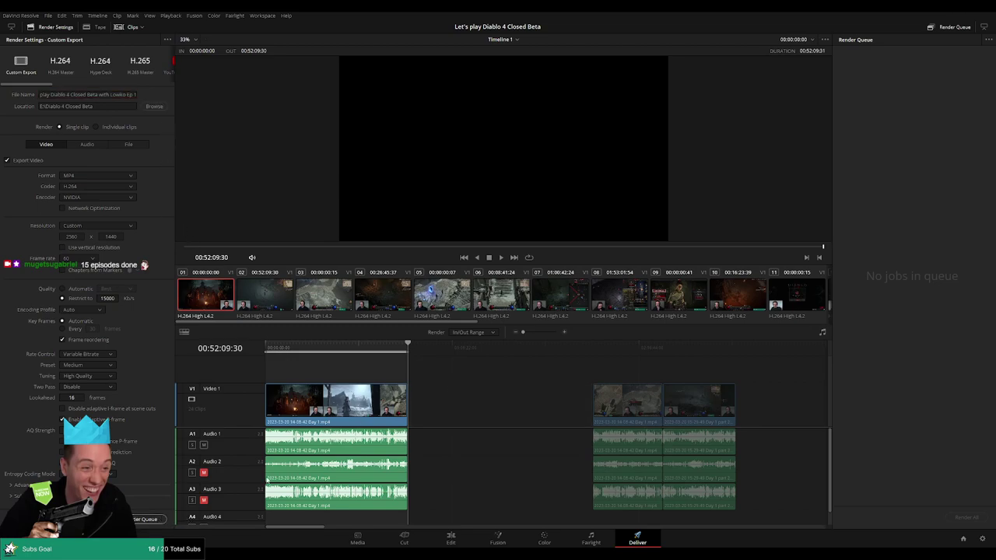
Queue Job 2 for 02:00:00:00–02:52:20:00 with the file name ending 'Ep 2'
{"action": "left_click", "coordinate": [461, 349]}
{"action": "key", "text": "i"}
{"action": "left_click", "coordinate": [608, 342]}
{"action": "key", "text": "o"}
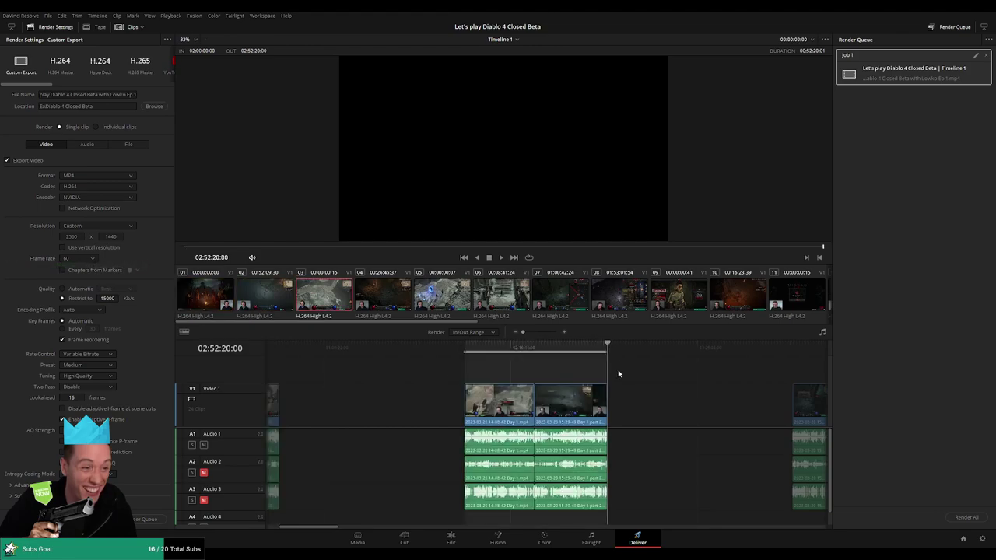
{"action": "left_click", "coordinate": [135, 94]}
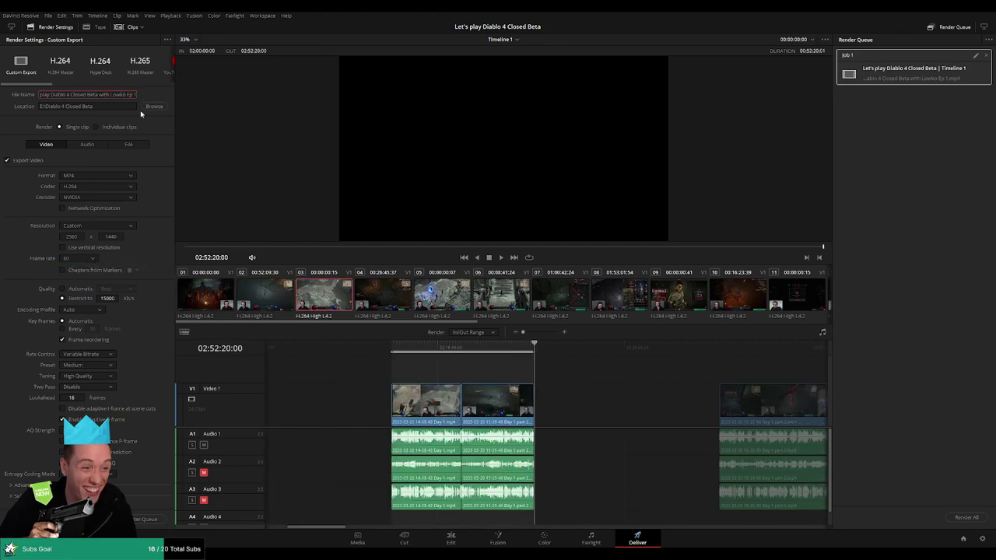
{"action": "key", "text": "BackSpace"}
{"action": "type", "text": "2"}
{"action": "left_click", "coordinate": [148, 519]}
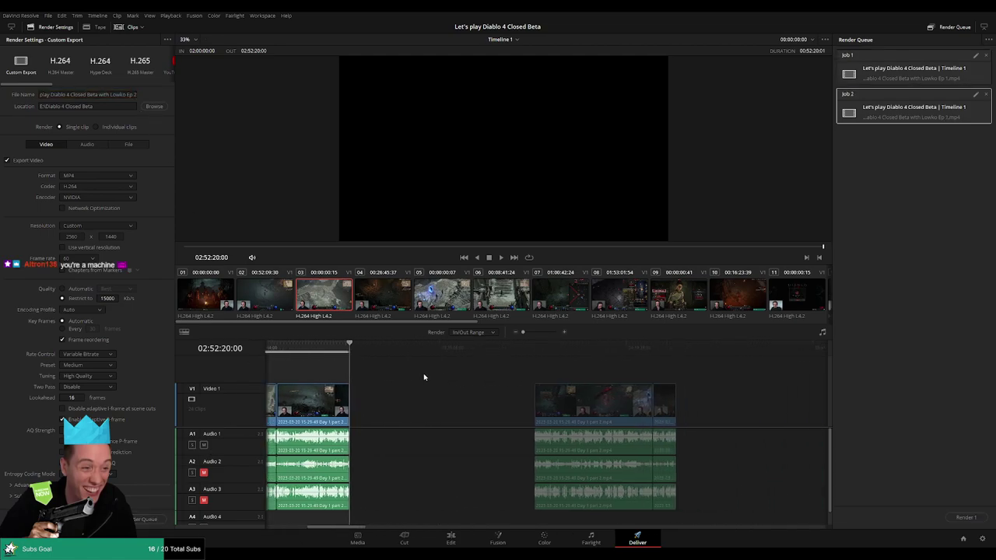
Queue Job 3 for 04:00:00:00–04:52:00:00 with the file name ending 'Ep 3'
{"action": "left_click", "coordinate": [472, 348]}
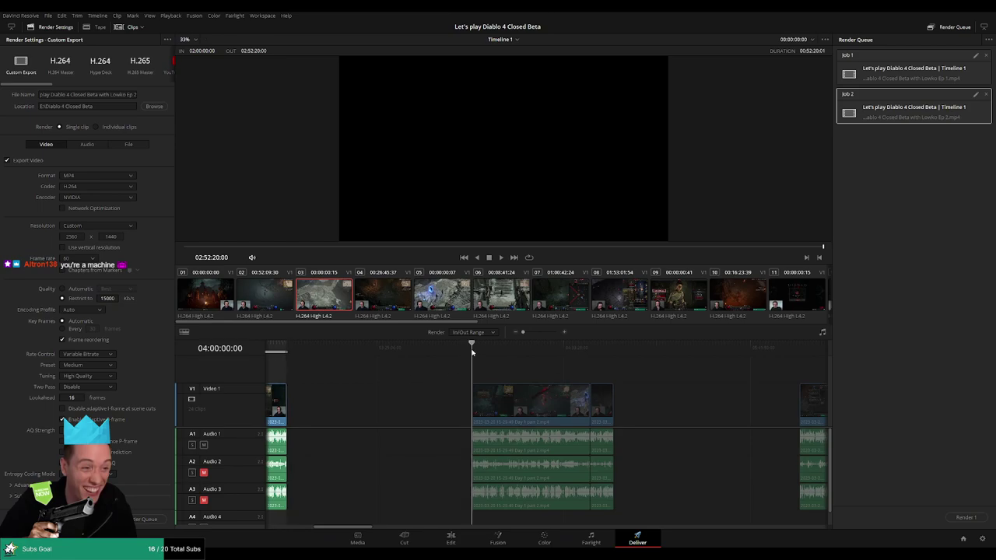
{"action": "left_click", "coordinate": [527, 346]}
{"action": "key", "text": "o"}
{"action": "left_click", "coordinate": [134, 94]}
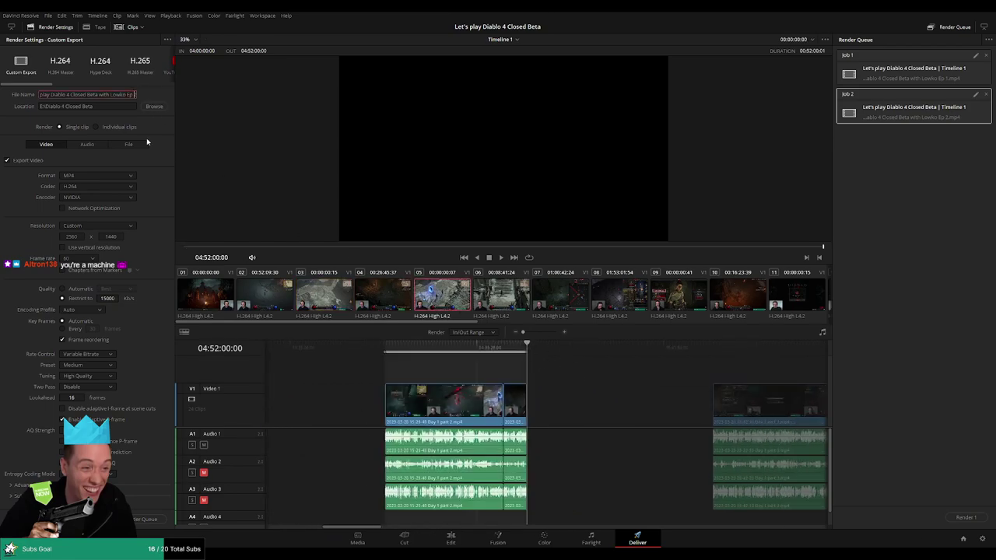
{"action": "key", "text": "BackSpace"}
{"action": "type", "text": "3"}
{"action": "left_click", "coordinate": [148, 519]}
Queue Job 4 for 06:00:00:00–06:52:01:00 with the file name ending 'Ep 4'
{"action": "scroll", "coordinate": [506, 401], "scroll_direction": "right", "scroll_amount": 4}
{"action": "scroll", "coordinate": [467, 391], "scroll_direction": "right", "scroll_amount": 1}
{"action": "left_click", "coordinate": [477, 353]}
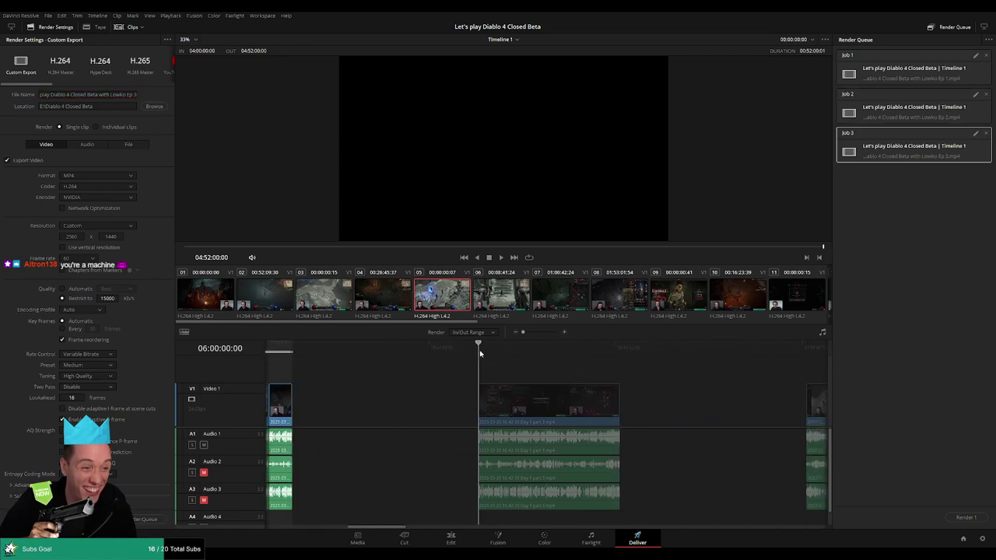
{"action": "key", "text": "i"}
{"action": "left_click", "coordinate": [623, 348]}
{"action": "key", "text": "o"}
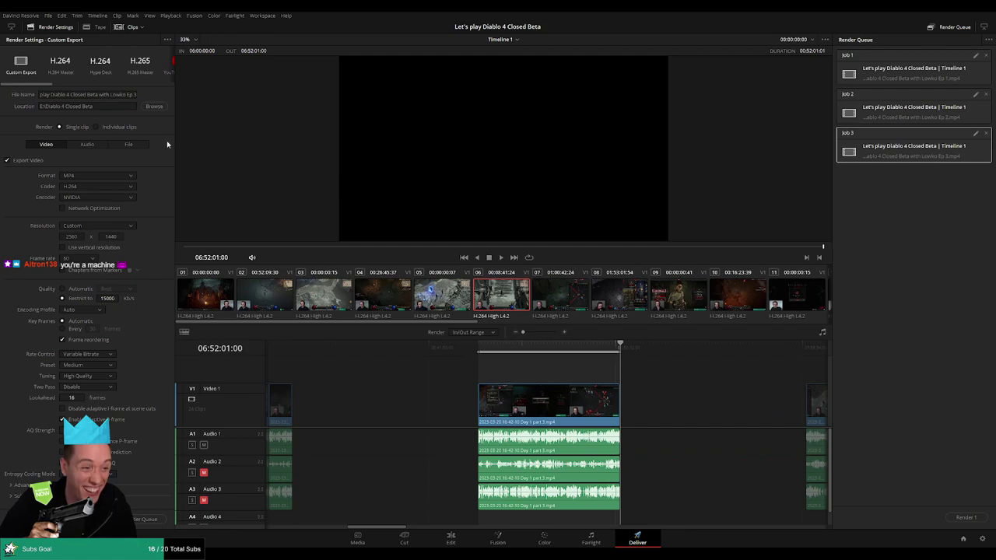
{"action": "left_click", "coordinate": [134, 94]}
{"action": "key", "text": "BackSpace"}
{"action": "type", "text": "4"}
{"action": "left_click", "coordinate": [156, 520]}
{"action": "scroll", "coordinate": [518, 378], "scroll_direction": "right", "scroll_amount": 5}
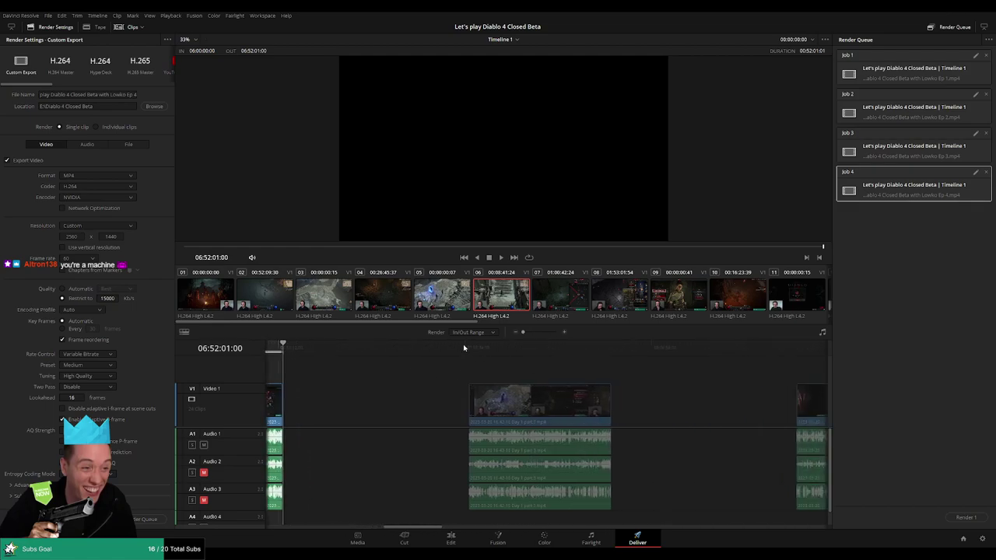
{"action": "left_click", "coordinate": [464, 347]}
Queue Job 5 with out point 08:52:19:30 and file name ending 'Ep 5'
{"action": "left_click", "coordinate": [612, 345]}
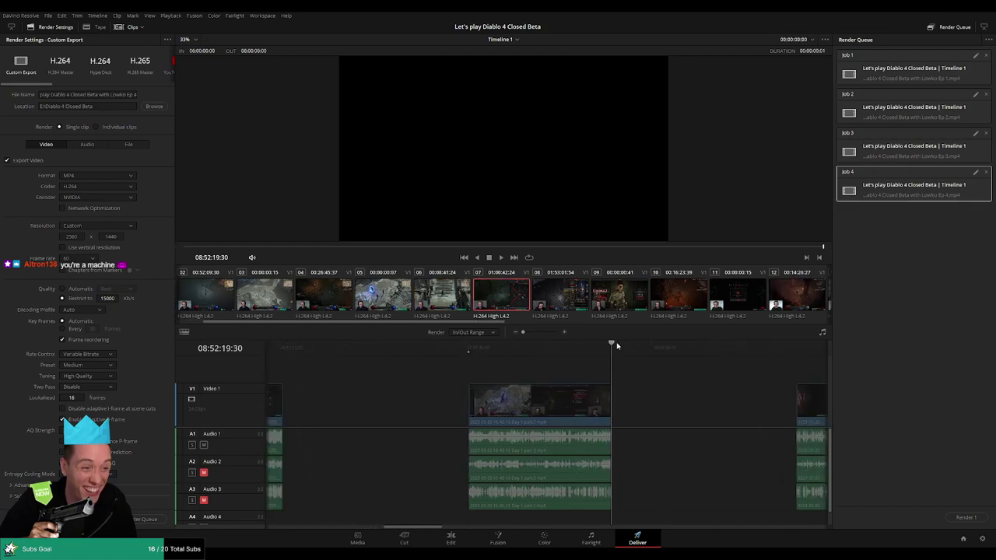
{"action": "key", "text": "o"}
{"action": "left_click", "coordinate": [135, 93]}
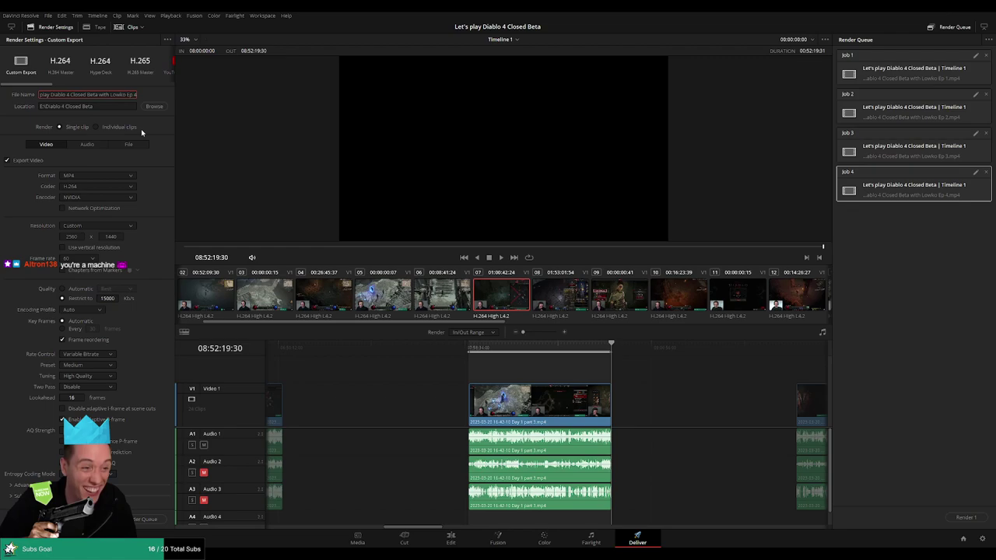
{"action": "key", "text": "BackSpace"}
{"action": "type", "text": "5"}
{"action": "left_click", "coordinate": [145, 518]}
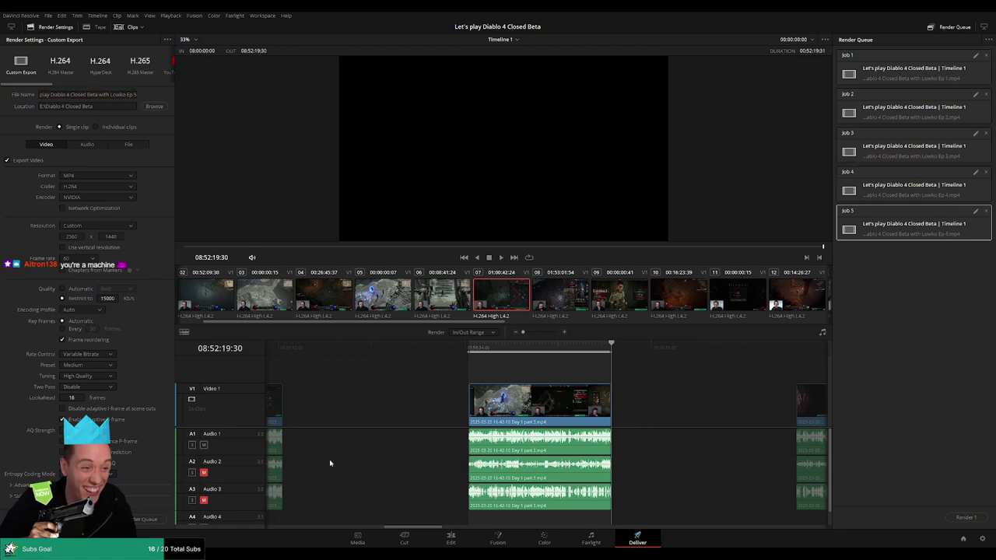
Queue Job 6 for 10:00:00:00–10:52:35:00 with file name ending 'Ep 6'
{"action": "scroll", "coordinate": [334, 451], "scroll_direction": "right", "scroll_amount": 6}
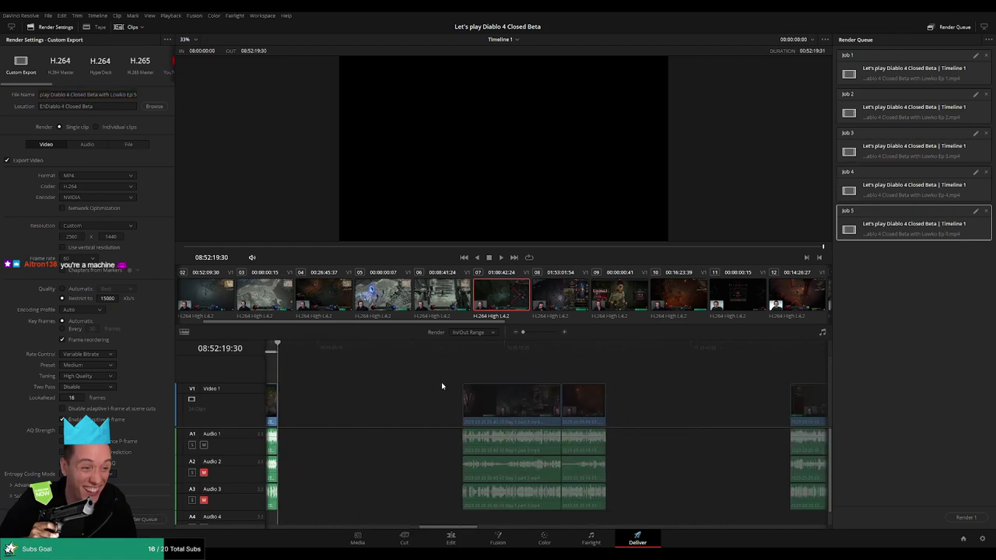
{"action": "left_click", "coordinate": [462, 350]}
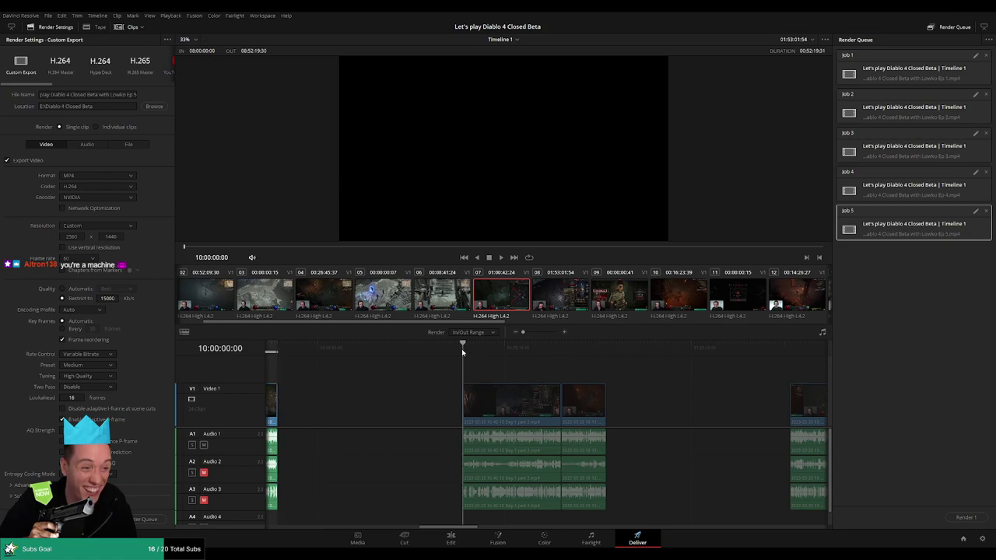
{"action": "left_click", "coordinate": [611, 351]}
{"action": "key", "text": "o"}
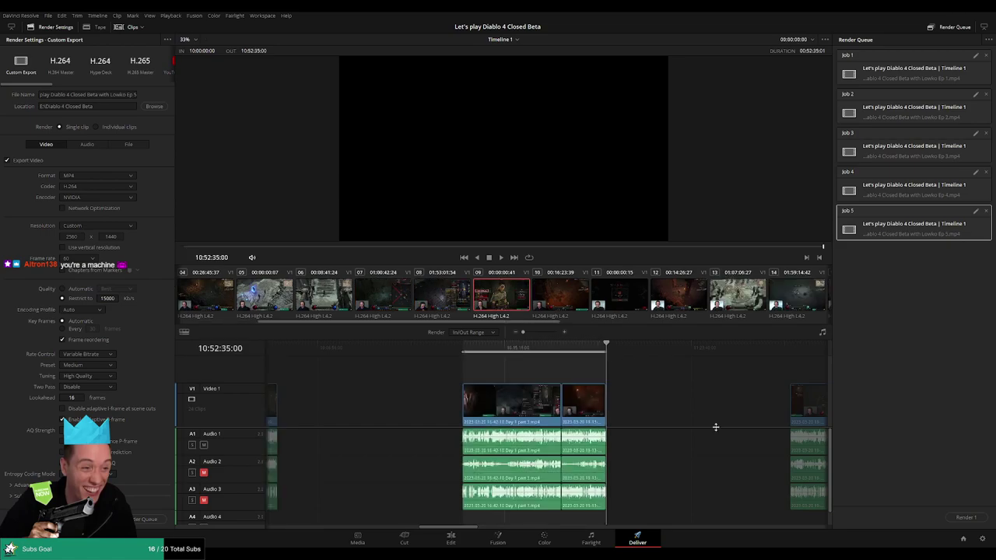
{"action": "left_click", "coordinate": [133, 94]}
{"action": "key", "text": "BackSpace"}
{"action": "type", "text": "6"}
{"action": "left_click", "coordinate": [148, 519]}
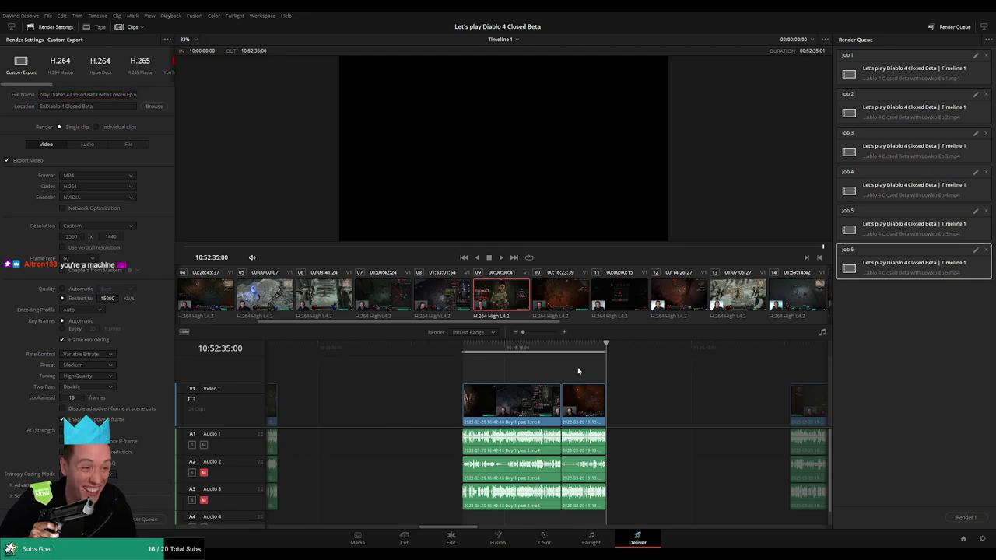
Queue Job 7 for 12:00:00:00–12:52:05:00 with file name ending 'Ep 7'
{"action": "scroll", "coordinate": [578, 371], "scroll_direction": "right", "scroll_amount": 5}
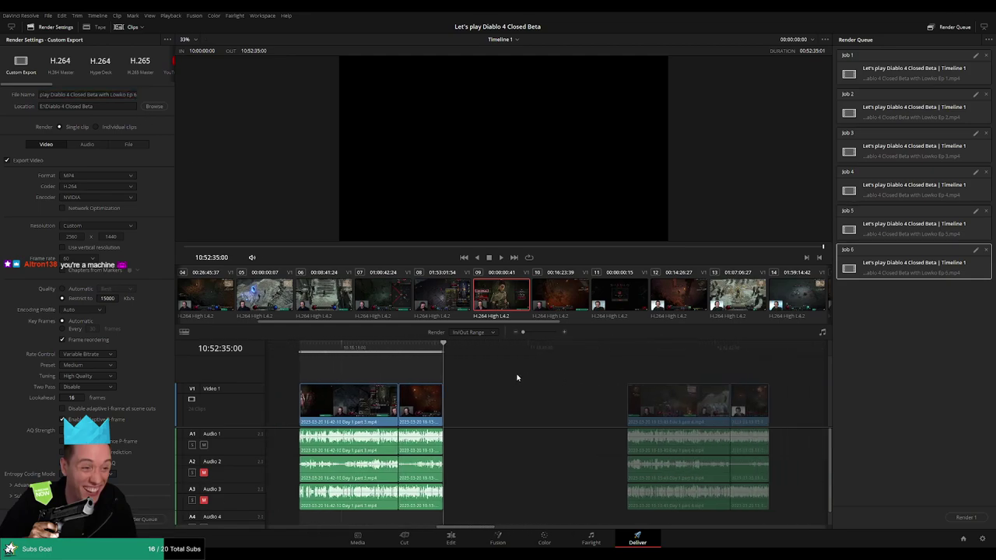
{"action": "left_click", "coordinate": [462, 354]}
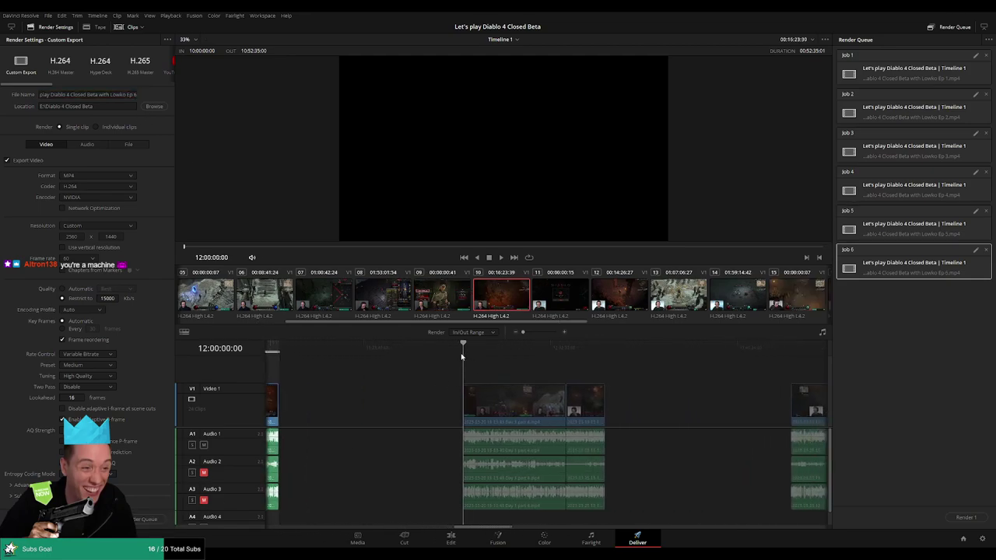
{"action": "left_click", "coordinate": [603, 347]}
{"action": "key", "text": "o"}
{"action": "left_click", "coordinate": [134, 94]}
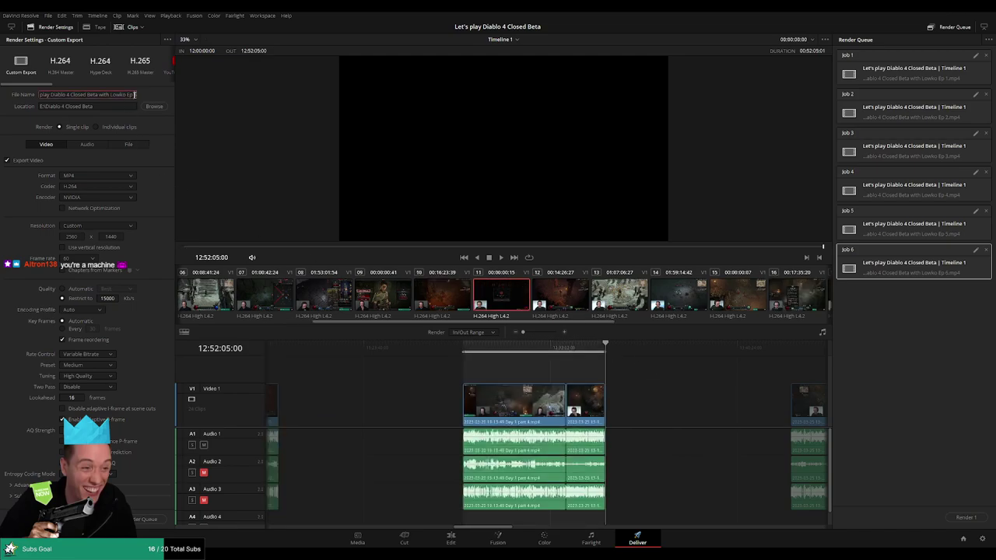
{"action": "key", "text": "BackSpace"}
{"action": "type", "text": "7"}
{"action": "left_click", "coordinate": [142, 517]}
Queue Job 8 for 14:00:00:00–14:52:40:00 with file name ending 'Ep 8'
{"action": "scroll", "coordinate": [544, 397], "scroll_direction": "right", "scroll_amount": 5}
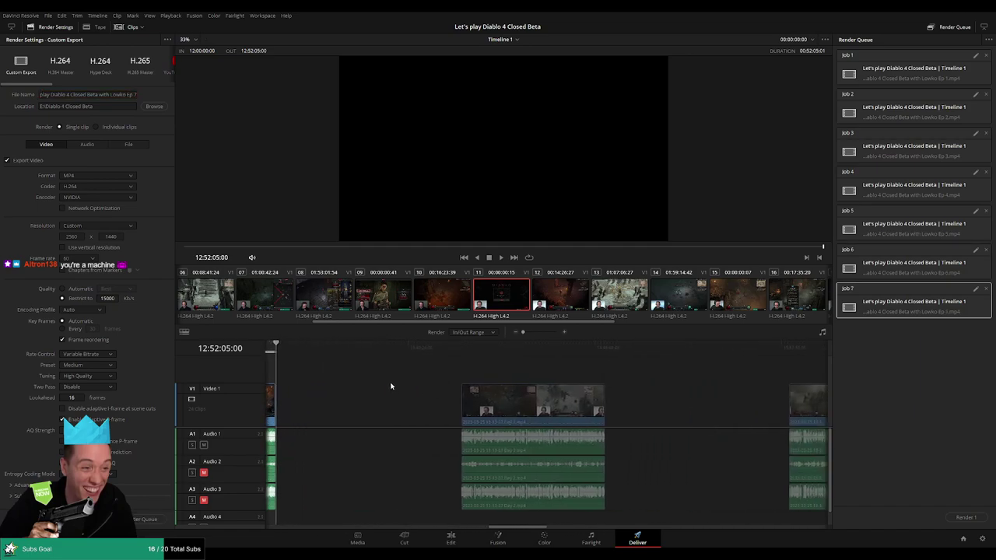
{"action": "left_click", "coordinate": [467, 352]}
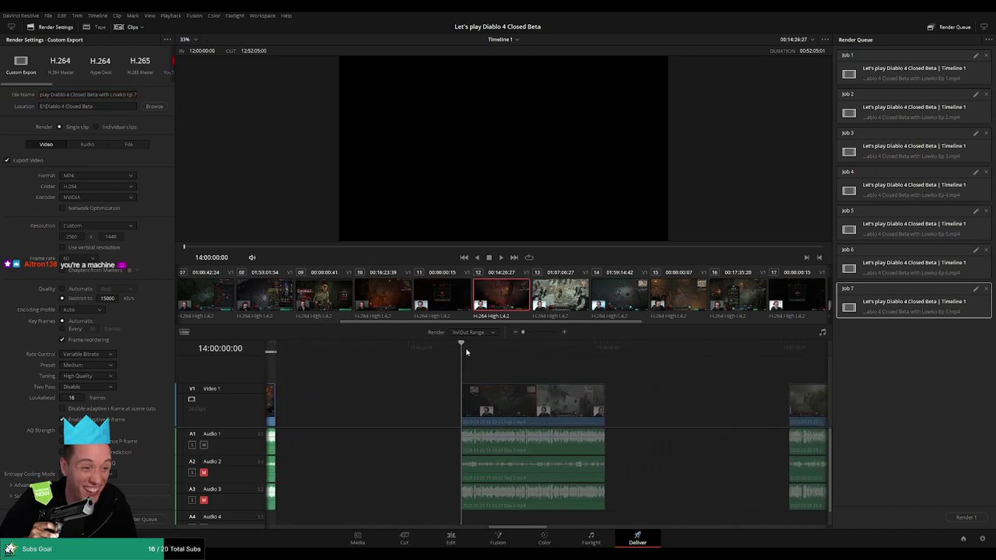
{"action": "key", "text": "i"}
{"action": "key", "text": "Down"}
{"action": "key", "text": "o"}
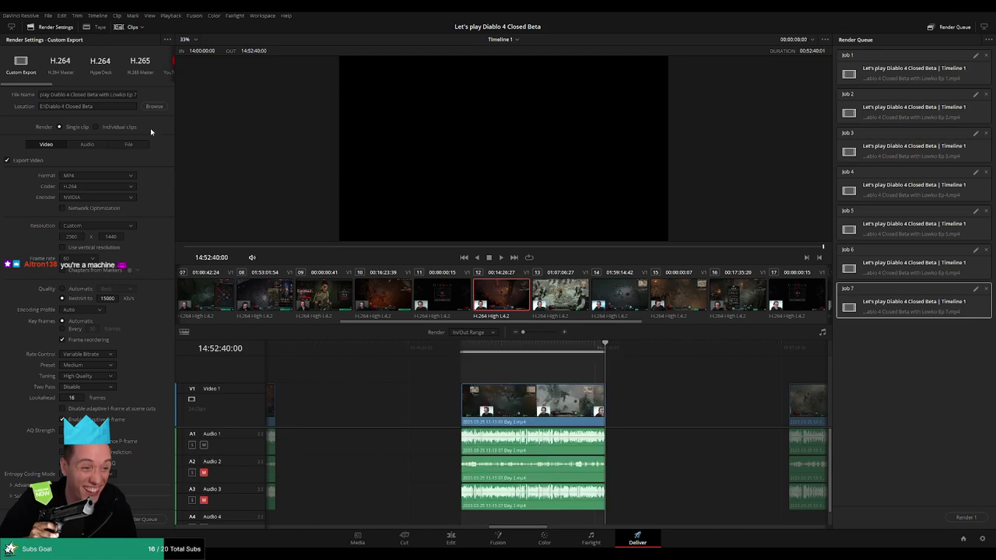
{"action": "left_click", "coordinate": [136, 95]}
{"action": "key", "text": "BackSpace"}
{"action": "type", "text": "8"}
{"action": "left_click", "coordinate": [144, 519]}
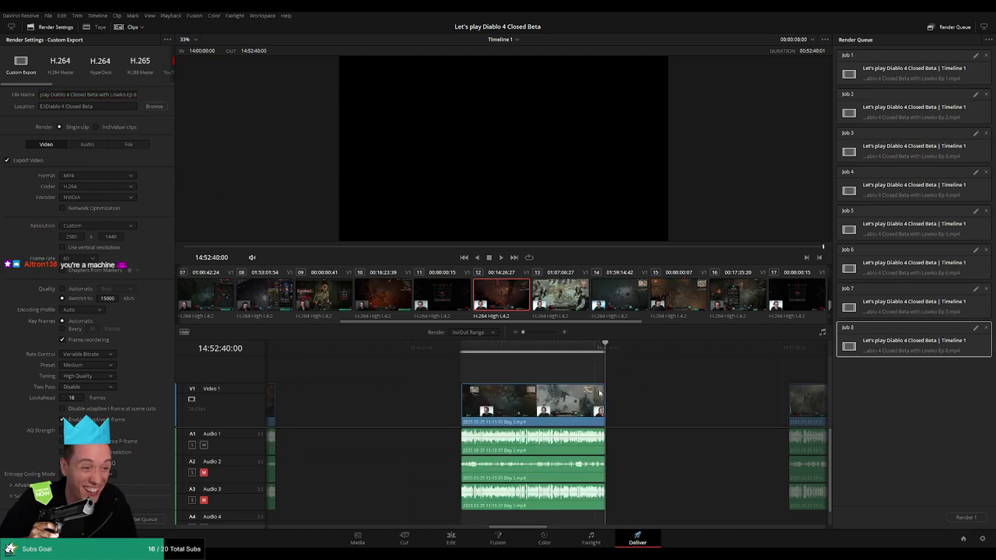
{"action": "key", "text": "Home"}
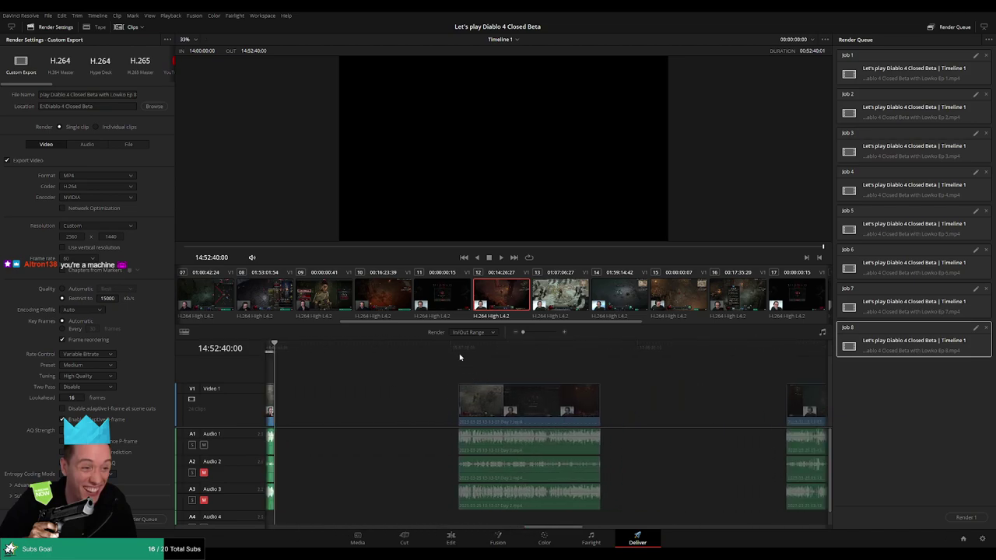
Queue Job 9 for the next clip's range with file name ending 'Ep 9'
{"action": "left_click", "coordinate": [459, 347]}
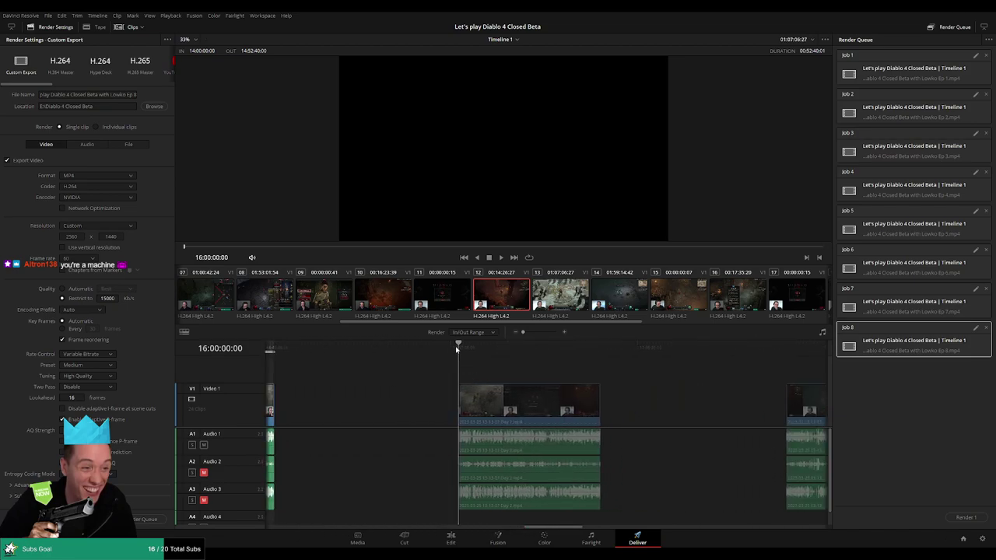
{"action": "left_click", "coordinate": [604, 346]}
{"action": "key", "text": "o"}
{"action": "left_click", "coordinate": [137, 97]}
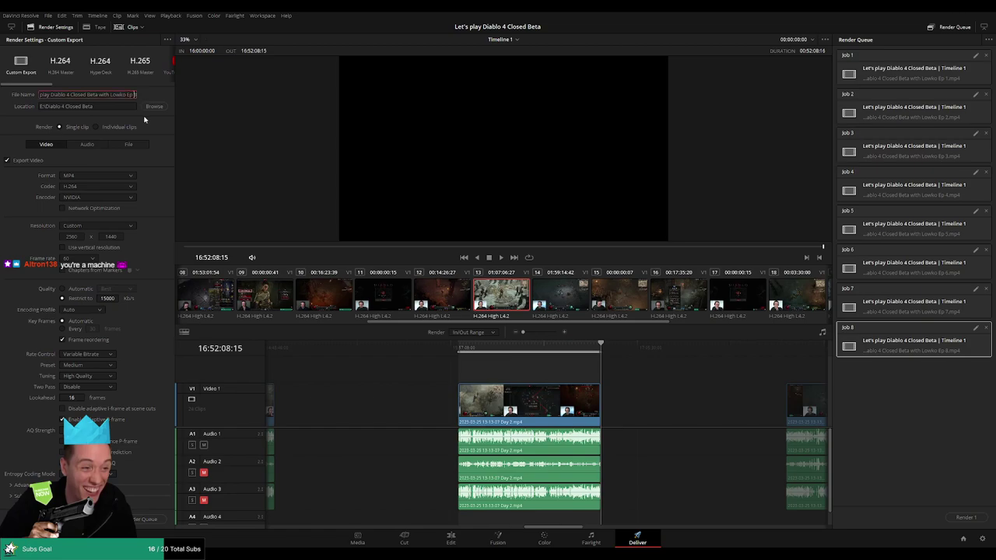
{"action": "key", "text": "BackSpace"}
{"action": "type", "text": "9"}
{"action": "left_click", "coordinate": [151, 520]}
Queue Job 10 for the next clip's range with file name ending 'Ep 10'
{"action": "scroll", "coordinate": [459, 397], "scroll_direction": "right", "scroll_amount": 5}
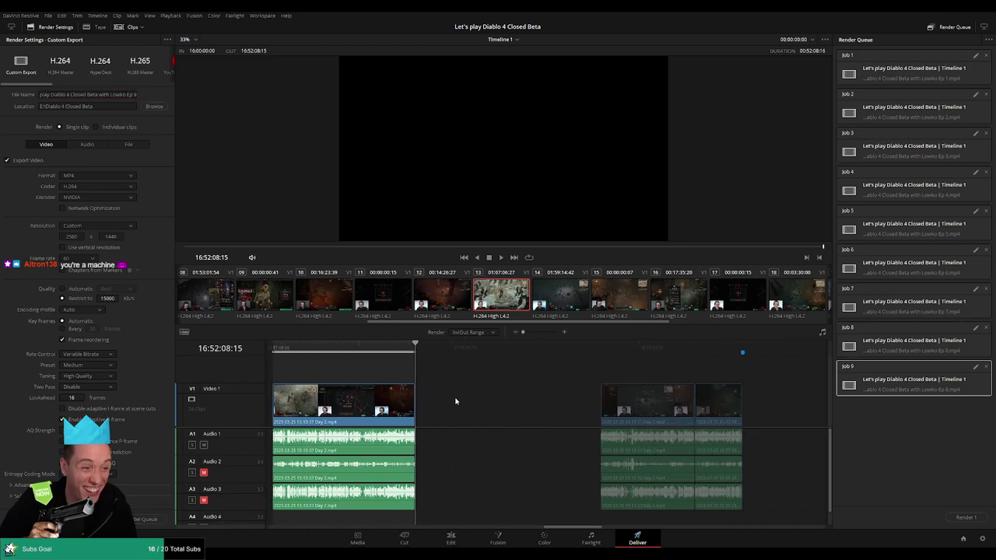
{"action": "left_click", "coordinate": [475, 347]}
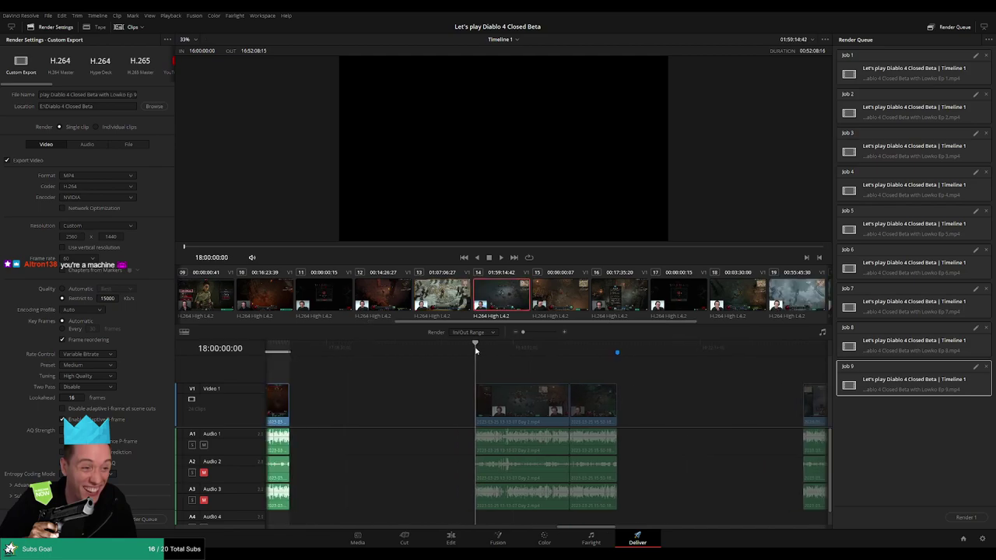
{"action": "scroll", "coordinate": [475, 350], "scroll_direction": "right", "scroll_amount": 2}
{"action": "left_click_drag", "start_coordinate": [506, 347], "coordinate": [483, 348]}
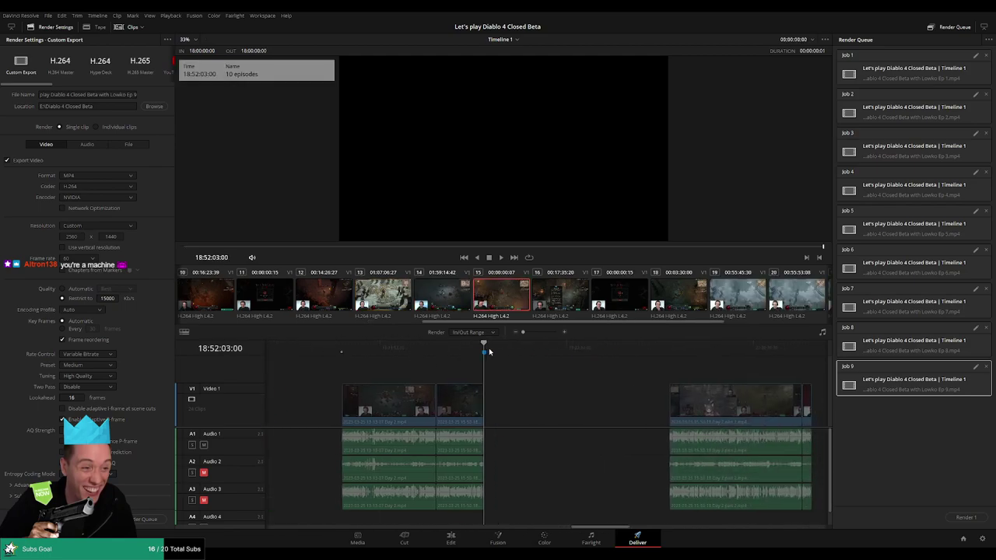
{"action": "key", "text": "o"}
{"action": "left_click", "coordinate": [134, 94]}
{"action": "key", "text": "BackSpace"}
{"action": "type", "text": "1"}
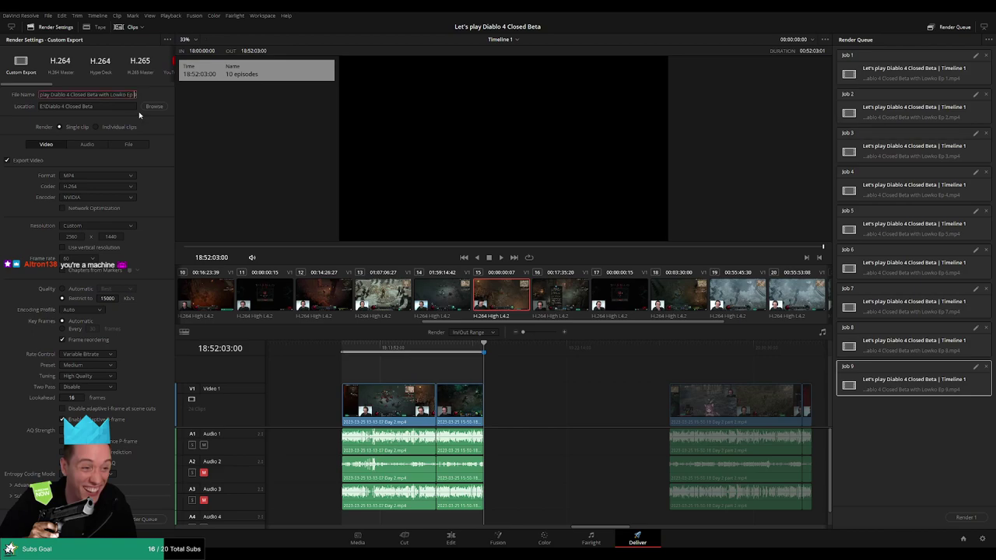
{"action": "key", "text": "BackSpace"}
{"action": "type", "text": "10"}
{"action": "left_click", "coordinate": [138, 519]}
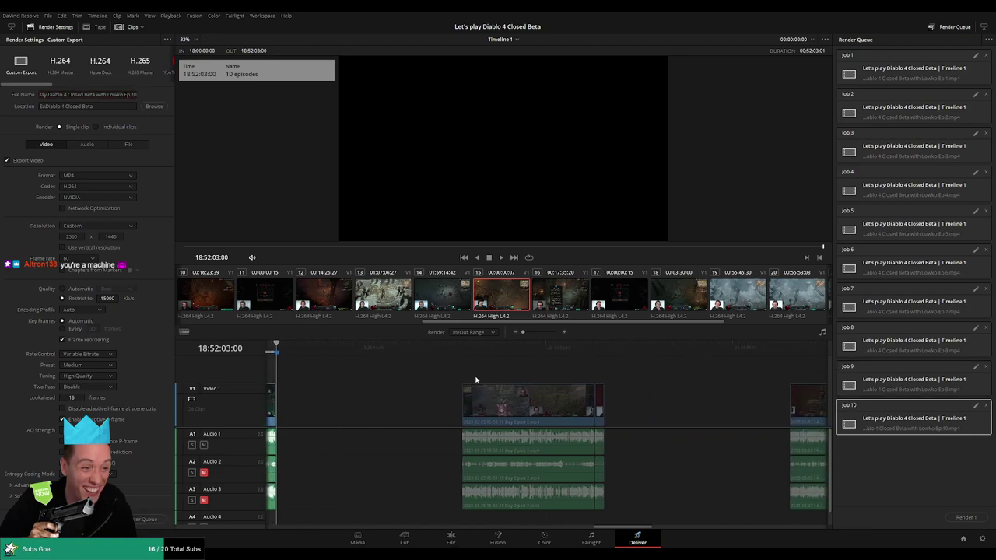
Queue Job 11 for the next clip's in/out range with file name ending 'Ep 11'
{"action": "left_click", "coordinate": [462, 347]}
{"action": "key", "text": "i"}
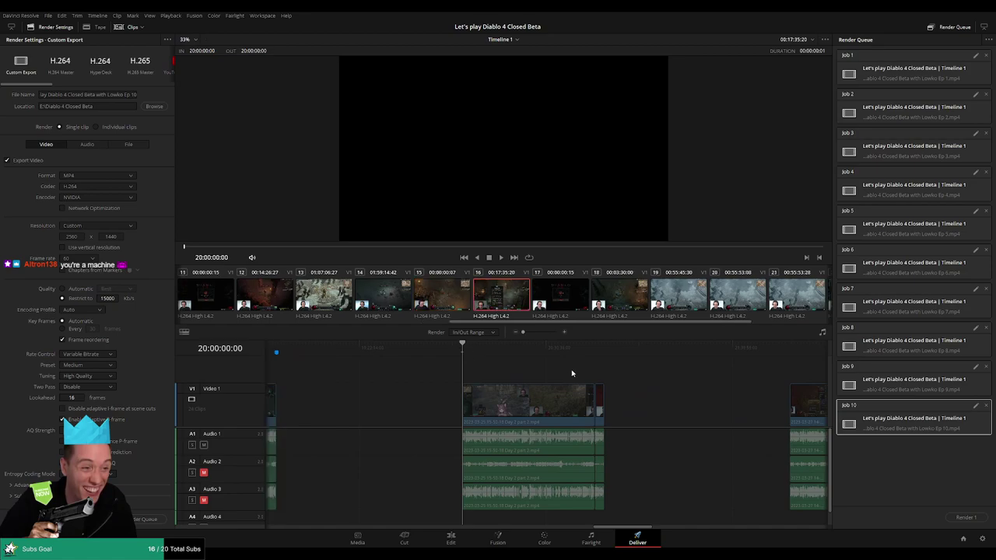
{"action": "scroll", "coordinate": [571, 373], "scroll_direction": "right", "scroll_amount": 2}
{"action": "left_click", "coordinate": [529, 346]}
{"action": "key", "text": "o"}
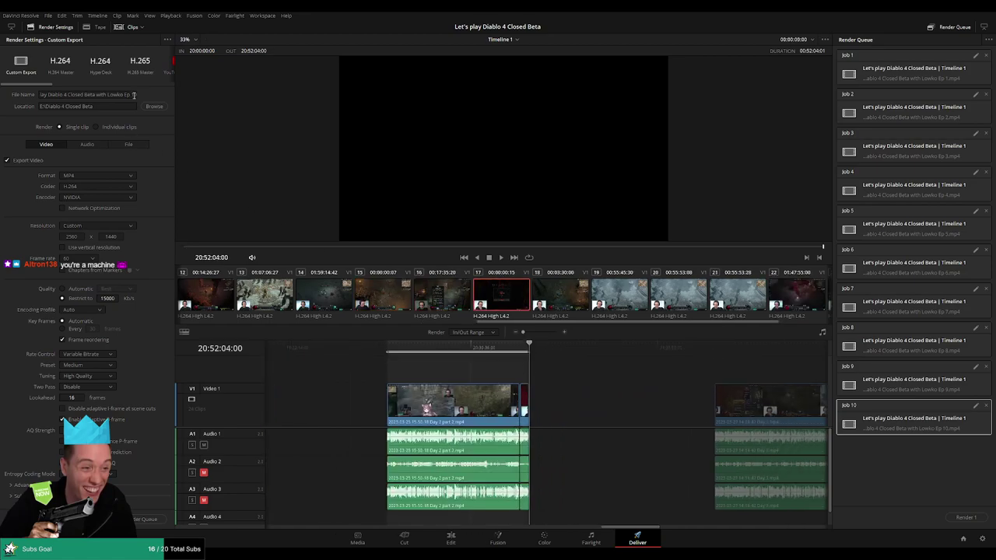
{"action": "left_click", "coordinate": [134, 95]}
{"action": "type", "text": "11"}
{"action": "left_click", "coordinate": [141, 517]}
Queue Job 12 for the next clip's range with file name ending 'Ep 12'
{"action": "scroll", "coordinate": [503, 377], "scroll_direction": "right", "scroll_amount": 3}
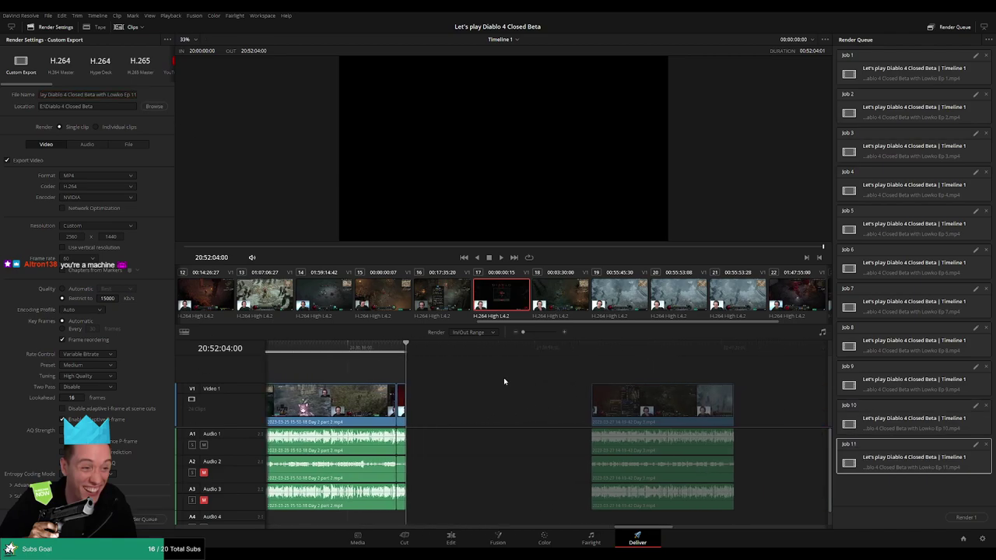
{"action": "left_click", "coordinate": [493, 347]}
{"action": "scroll", "coordinate": [530, 363], "scroll_direction": "right", "scroll_amount": 1}
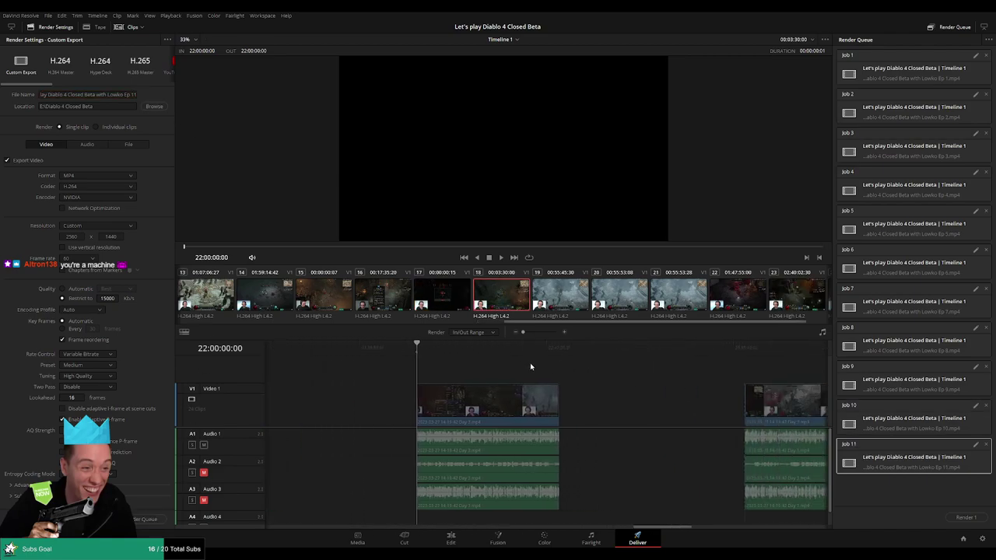
{"action": "left_click", "coordinate": [563, 347]}
{"action": "key", "text": "Up"}
{"action": "key", "text": "o"}
{"action": "key", "text": "Tab"}
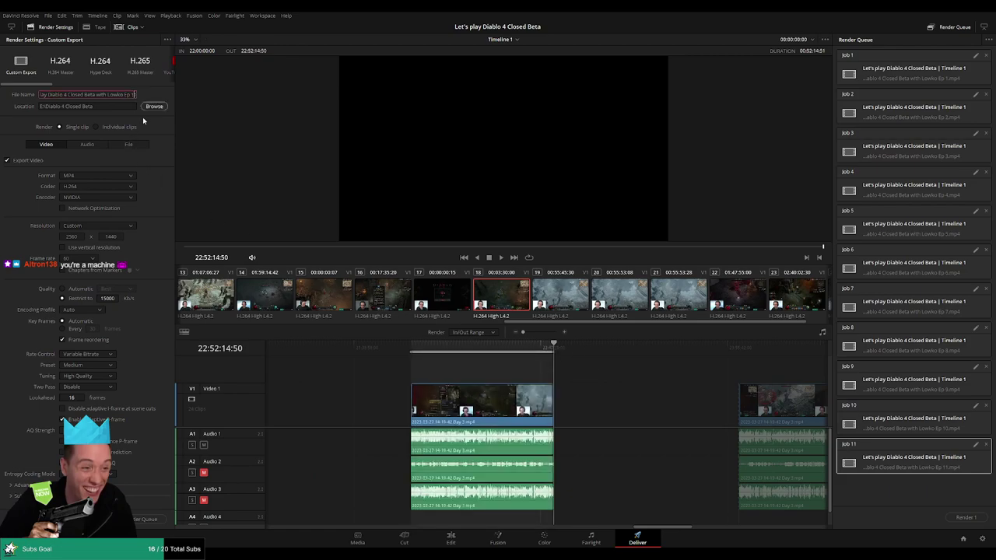
{"action": "key", "text": "End"}
{"action": "key", "text": "BackSpace"}
{"action": "type", "text": "2"}
{"action": "left_click", "coordinate": [148, 519]}
Queue Job 13 for the next clip's in/out range as 'Ep 13'
{"action": "scroll", "coordinate": [482, 396], "scroll_direction": "right", "scroll_amount": 5}
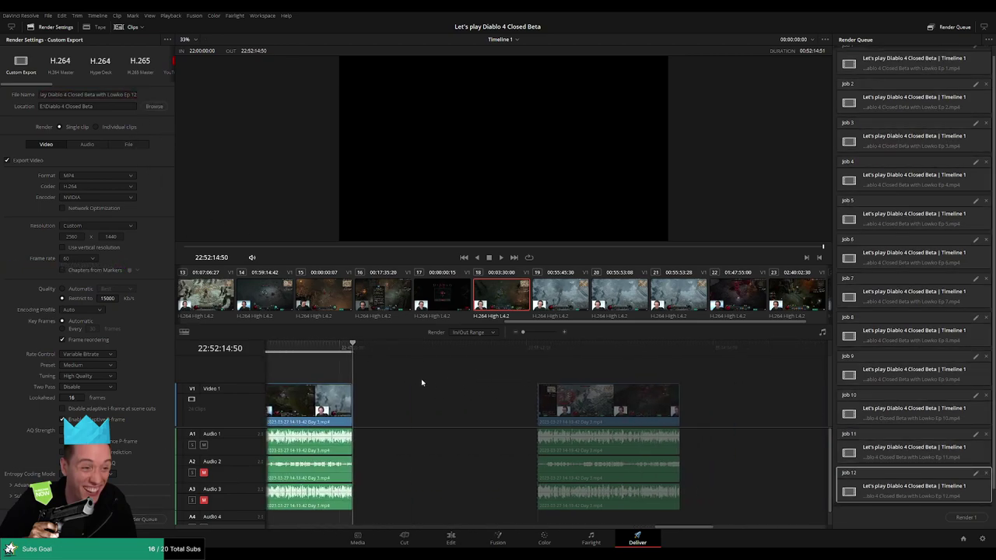
{"action": "left_click", "coordinate": [458, 354]}
{"action": "key", "text": "o"}
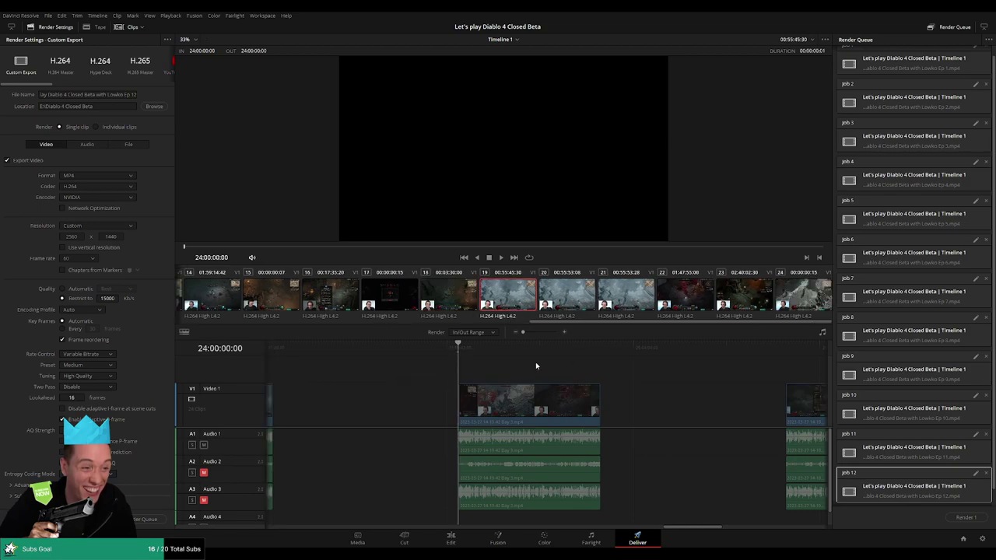
{"action": "left_click", "coordinate": [619, 348]}
{"action": "key", "text": "Up"}
{"action": "key", "text": "o"}
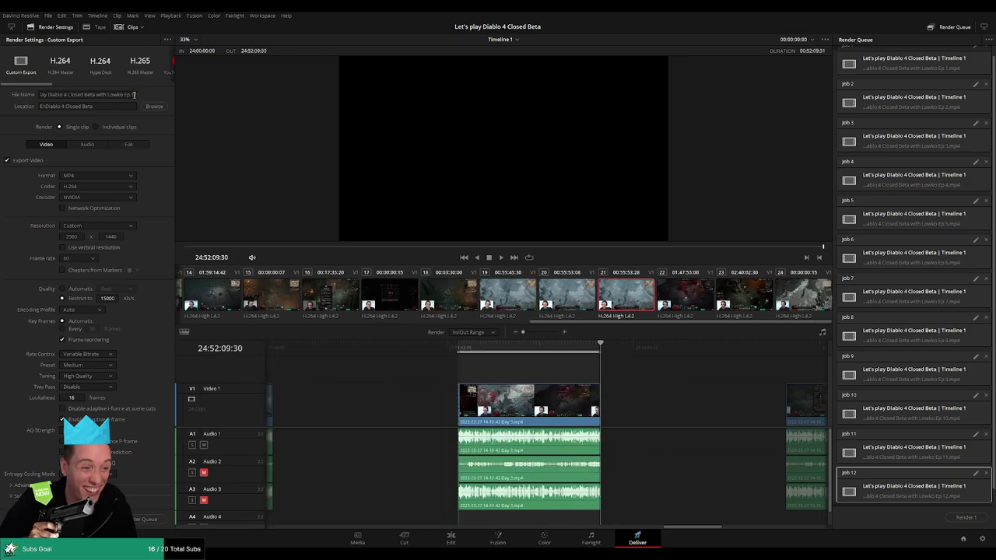
{"action": "left_click", "coordinate": [134, 94]}
{"action": "left_click", "coordinate": [148, 519]}
Queue Job 14 for the following clip's range with file name ending 'Ep 14'
{"action": "key", "text": "Home"}
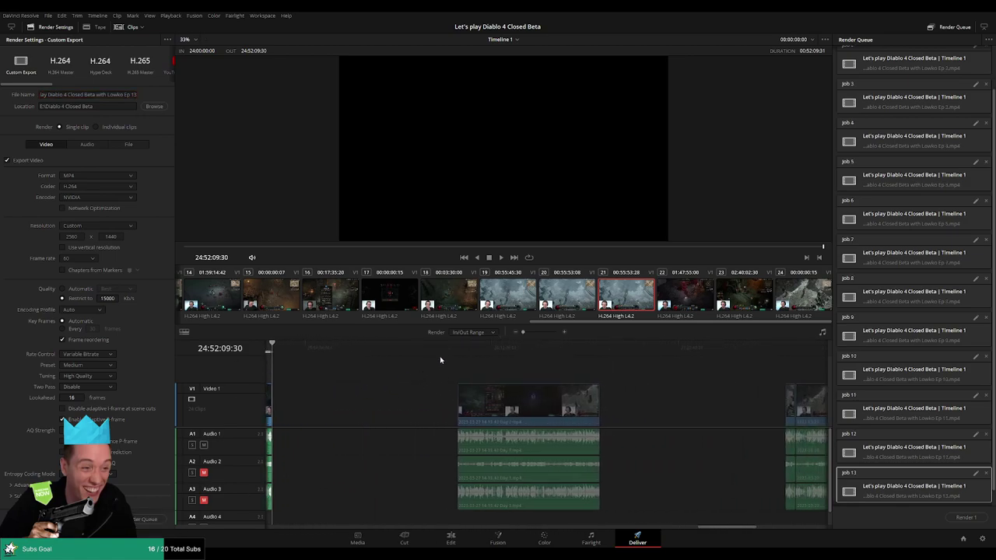
{"action": "key", "text": "Down"}
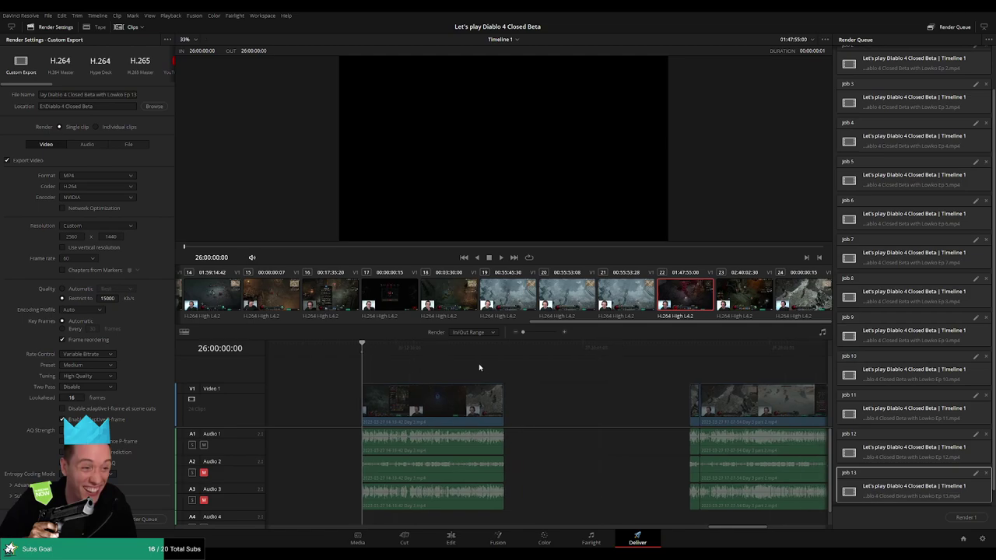
{"action": "left_click", "coordinate": [518, 352]}
{"action": "key", "text": "Up"}
{"action": "key", "text": "o"}
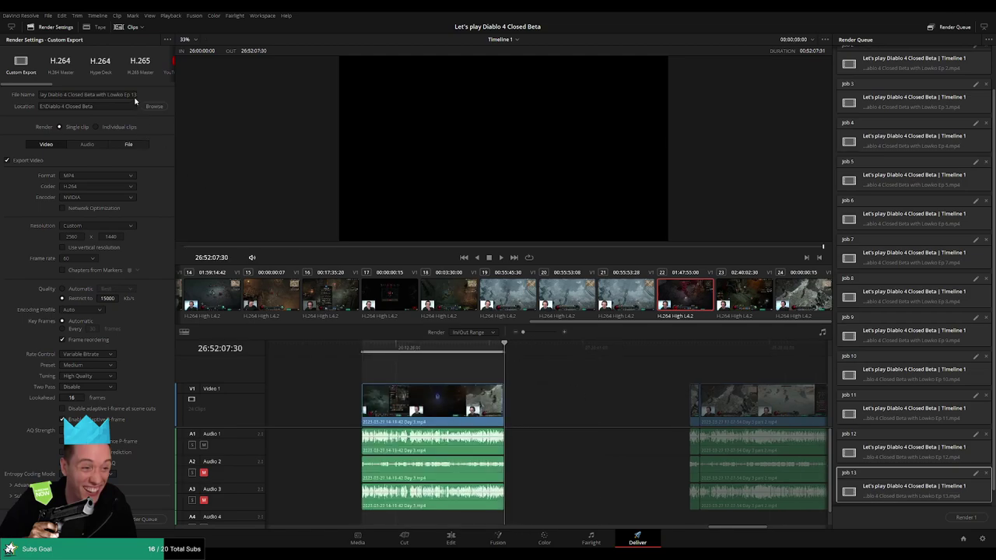
{"action": "left_click", "coordinate": [134, 94]}
{"action": "key", "text": "BackSpace"}
{"action": "type", "text": "4"}
{"action": "left_click", "coordinate": [146, 519]}
Queue Job 15 for the last clip's range with file name ending 'Ep 15'
{"action": "scroll", "coordinate": [467, 366], "scroll_direction": "right", "scroll_amount": 5}
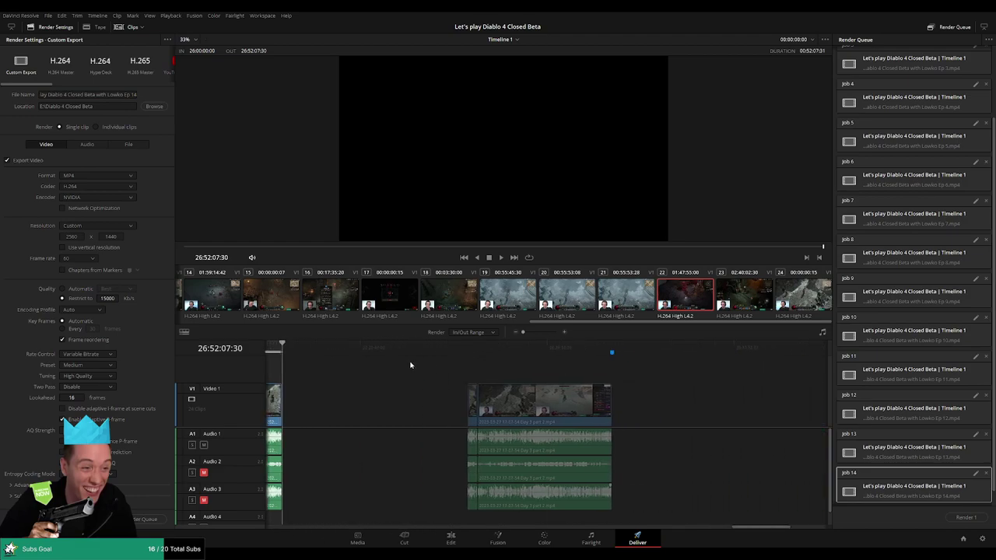
{"action": "left_click_drag", "start_coordinate": [444, 345], "coordinate": [465, 349]}
{"action": "key", "text": "Down"}
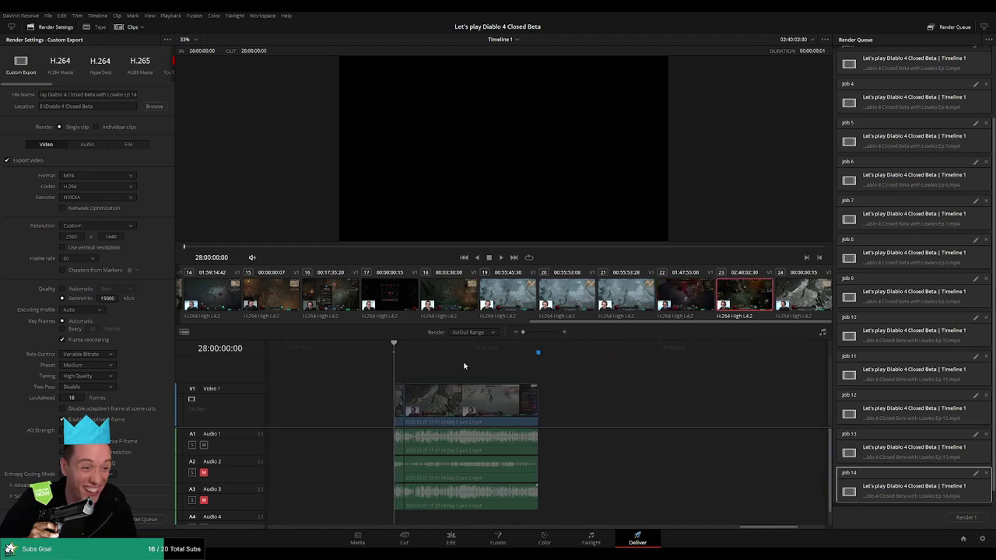
{"action": "key", "text": "Down"}
{"action": "key", "text": "o"}
{"action": "left_click", "coordinate": [135, 94]}
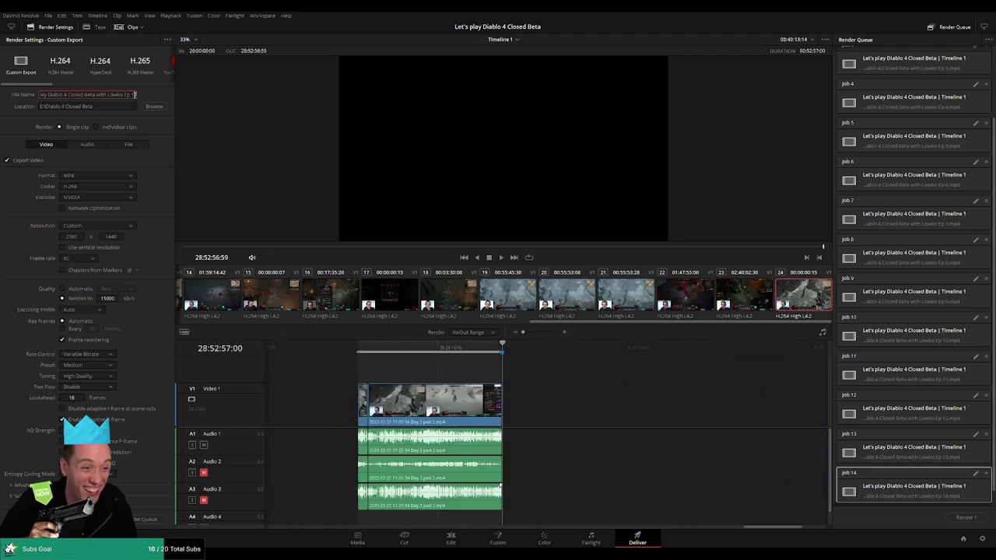
{"action": "key", "text": "BackSpace"}
{"action": "type", "text": "5"}
{"action": "left_click", "coordinate": [146, 519]}
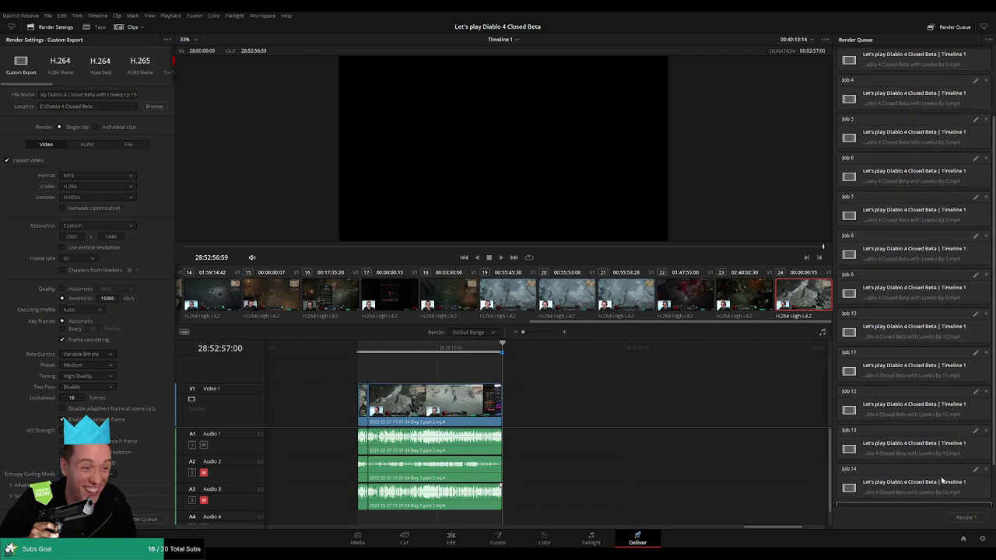
{"action": "scroll", "coordinate": [943, 490], "scroll_direction": "up", "scroll_amount": 3}
{"action": "scroll", "coordinate": [943, 494], "scroll_direction": "down", "scroll_amount": 3}
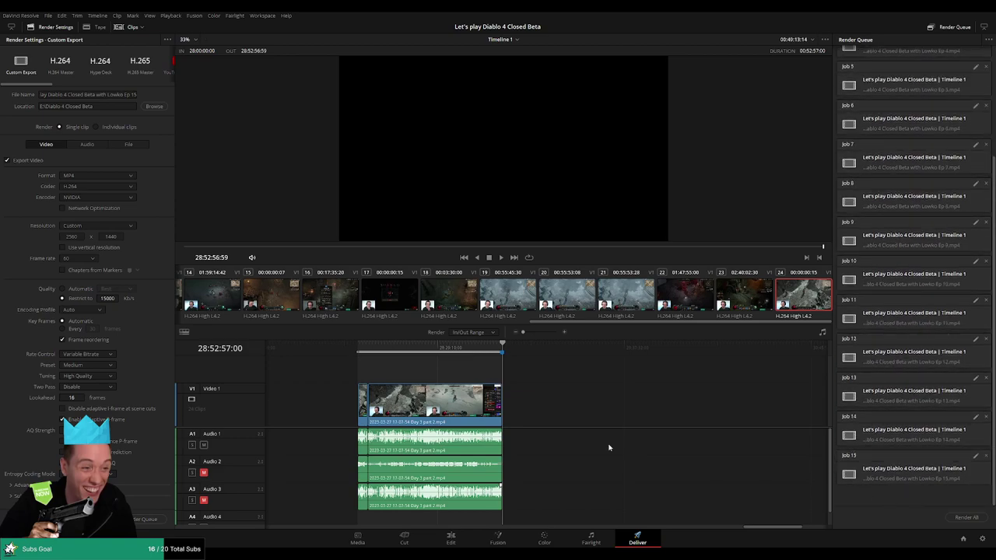